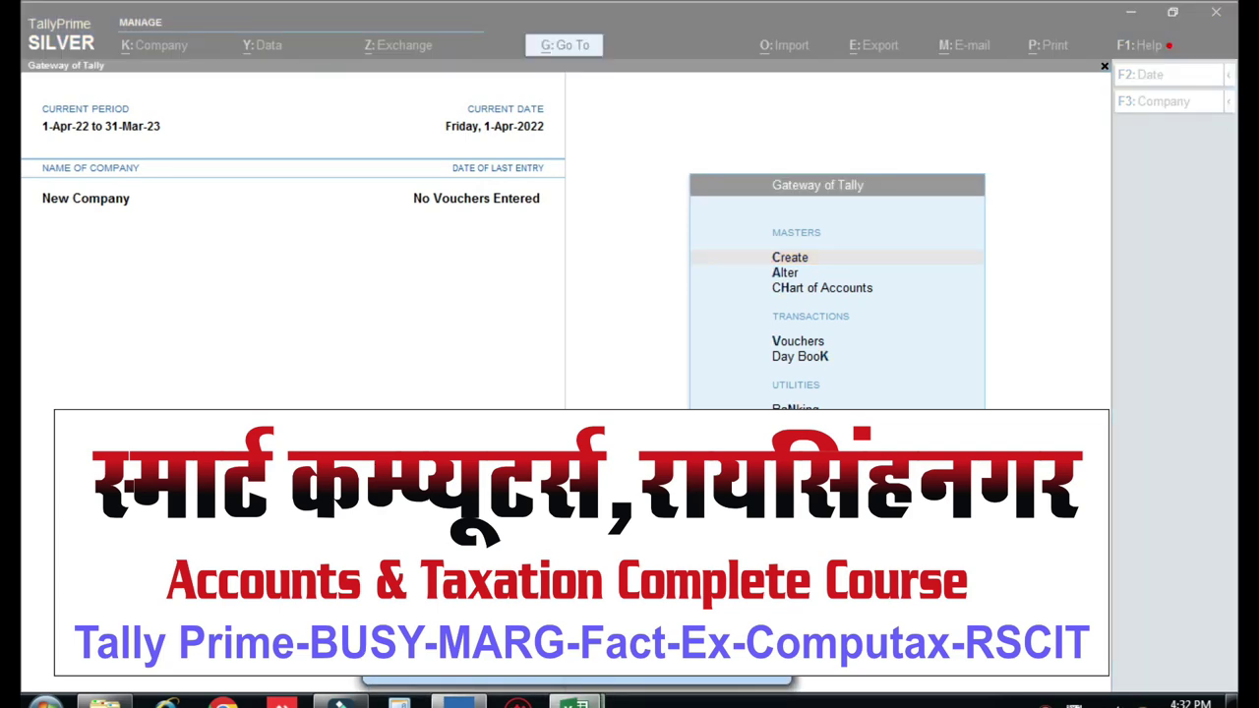
- Switch to the Excel worksheet and select the 500 ltr quantity under loose oil Purchase
click(577, 703)
click(361, 360)
scroll(361, 357, up, 1)
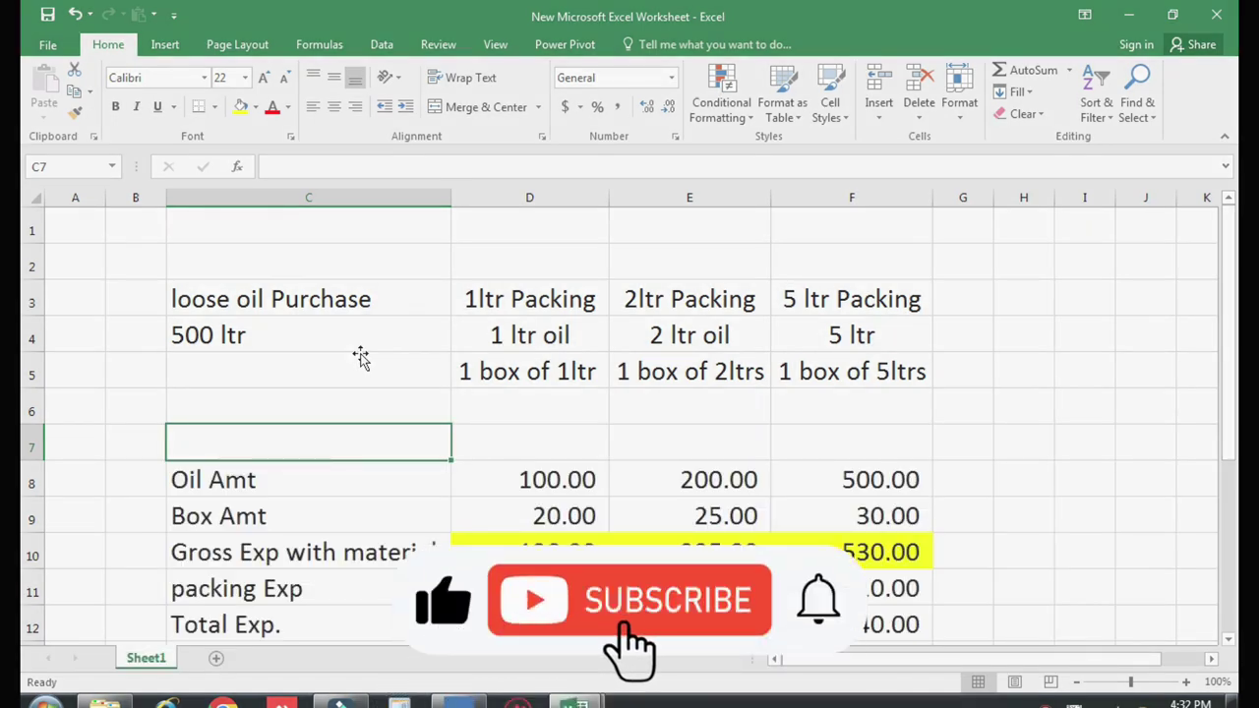
click(313, 333)
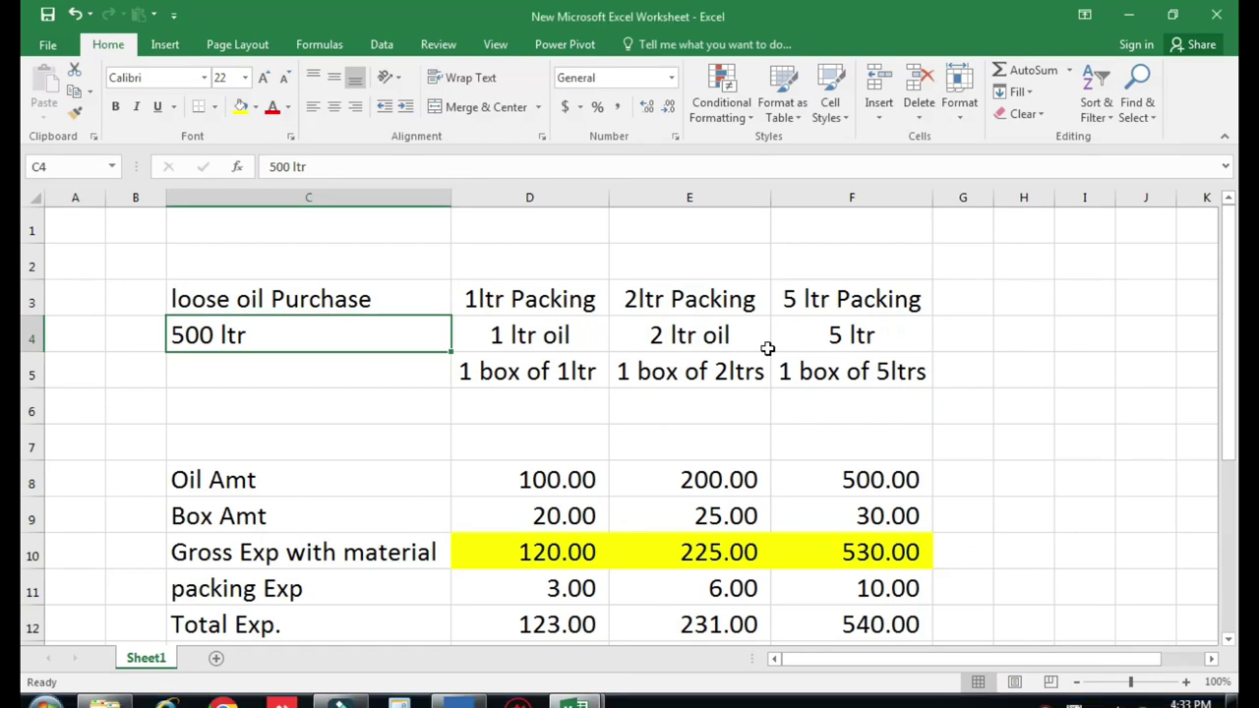
- Switch to TallyPrime and view the Gateway of Tally for New Company
click(455, 702)
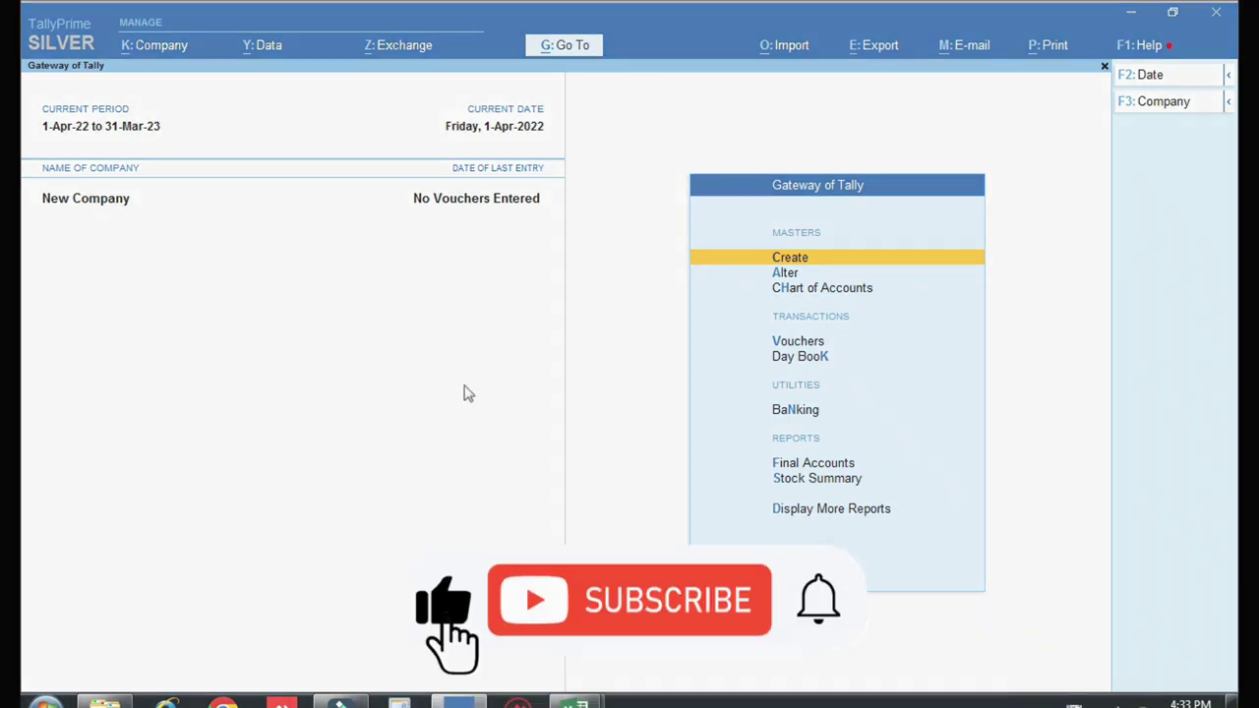
key(ctrl)
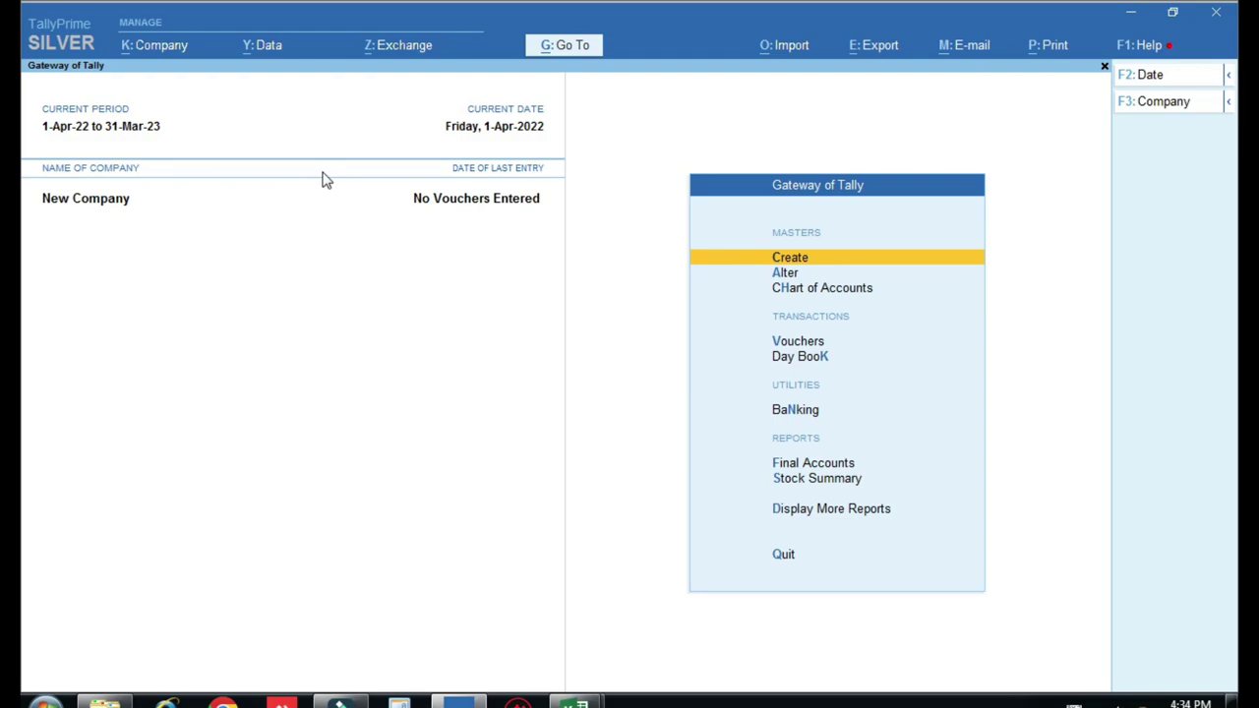
- Switch back to the Excel worksheet and outline the loose oil purchase details with an on-screen annotation
key(super+Tab)
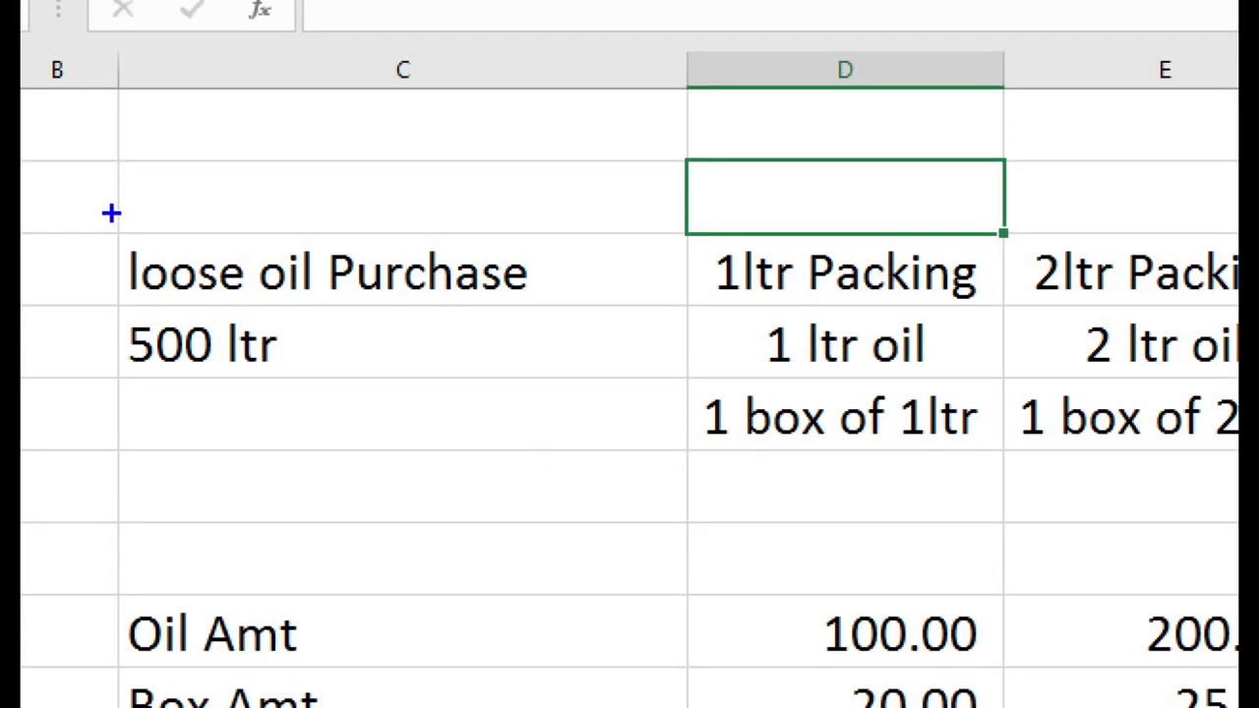
mouse_move(87, 201)
mouse_down()
mouse_move(129, 338)
mouse_move(599, 470)
mouse_up()
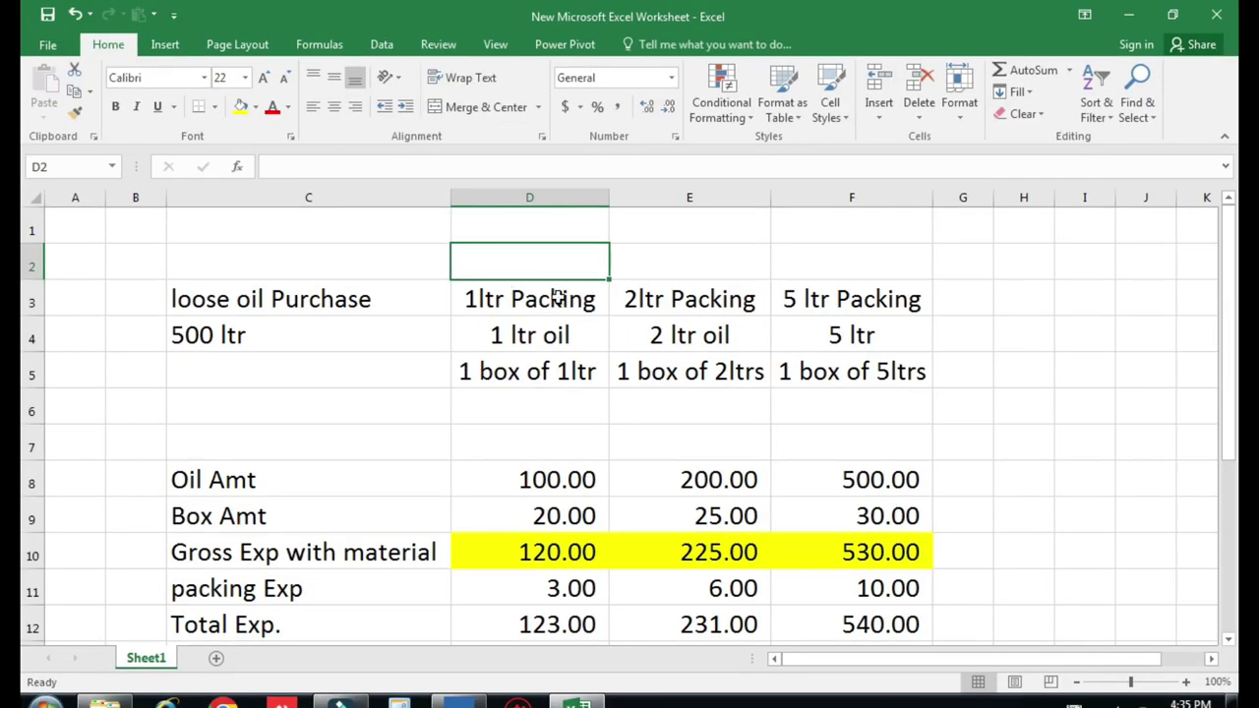
click(899, 265)
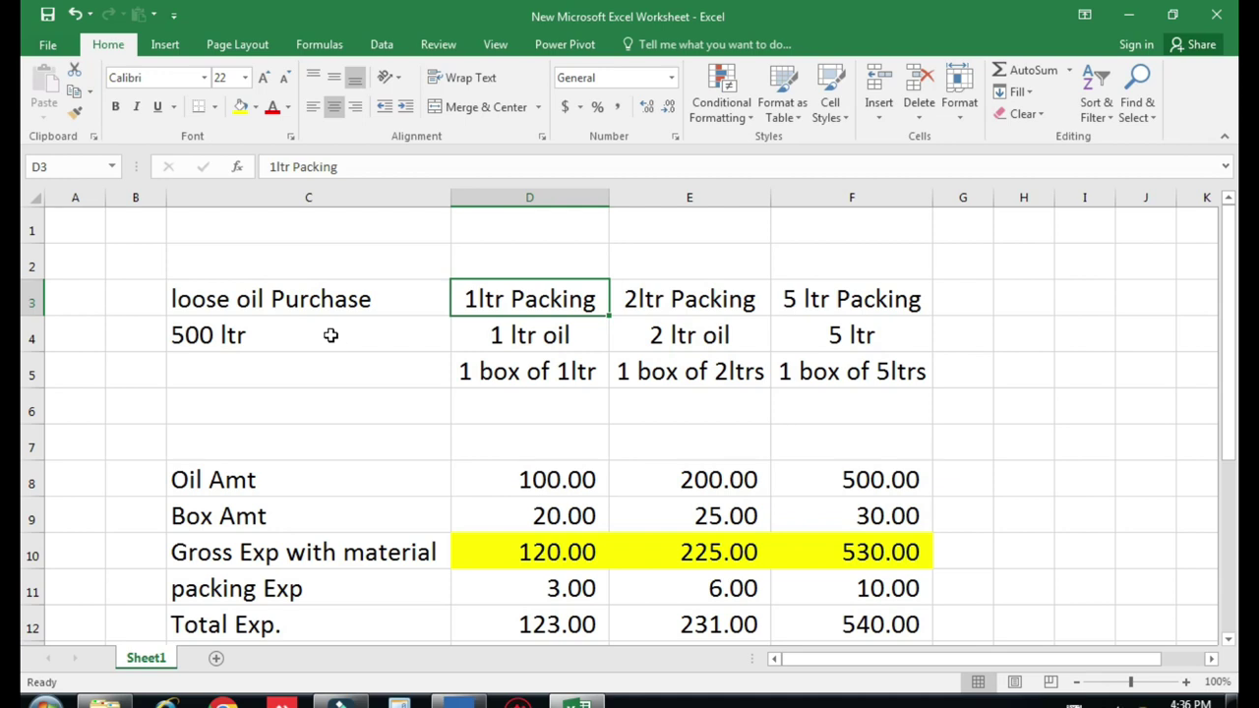
click(542, 503)
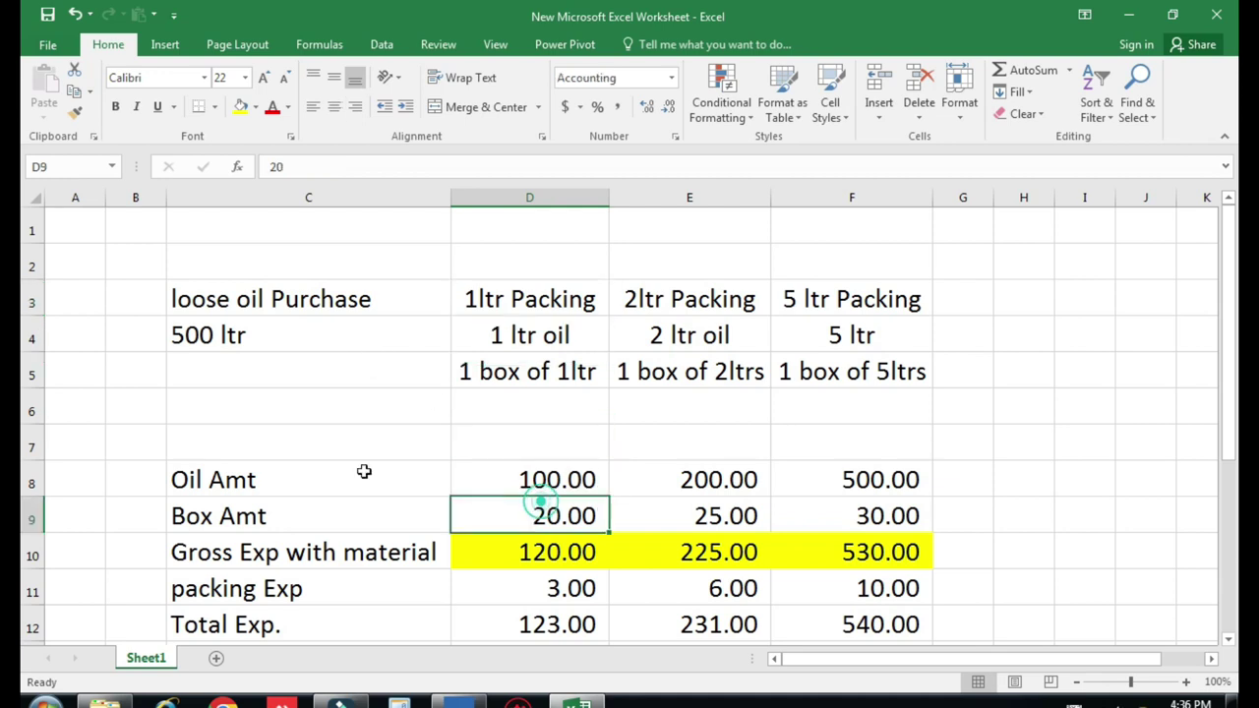
- Calculate the loose oil purchase cost in cell C5 as 100*500 and format it in comma style
click(216, 378)
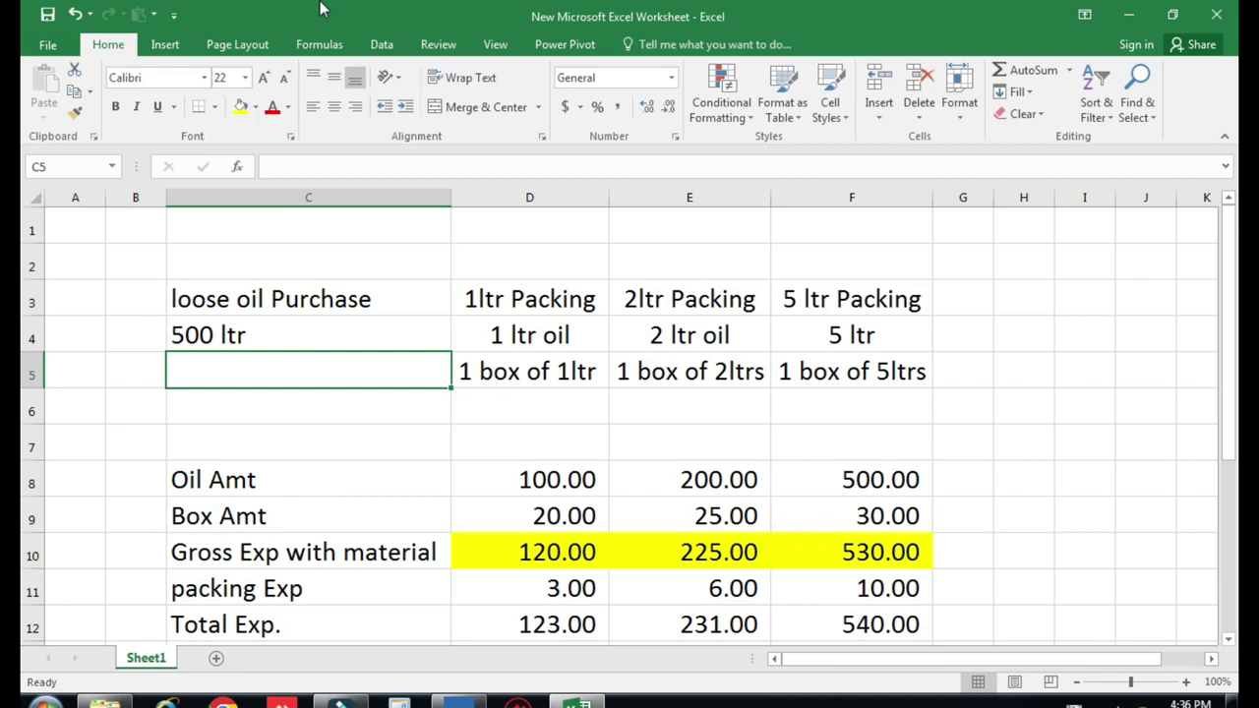
text(+100)
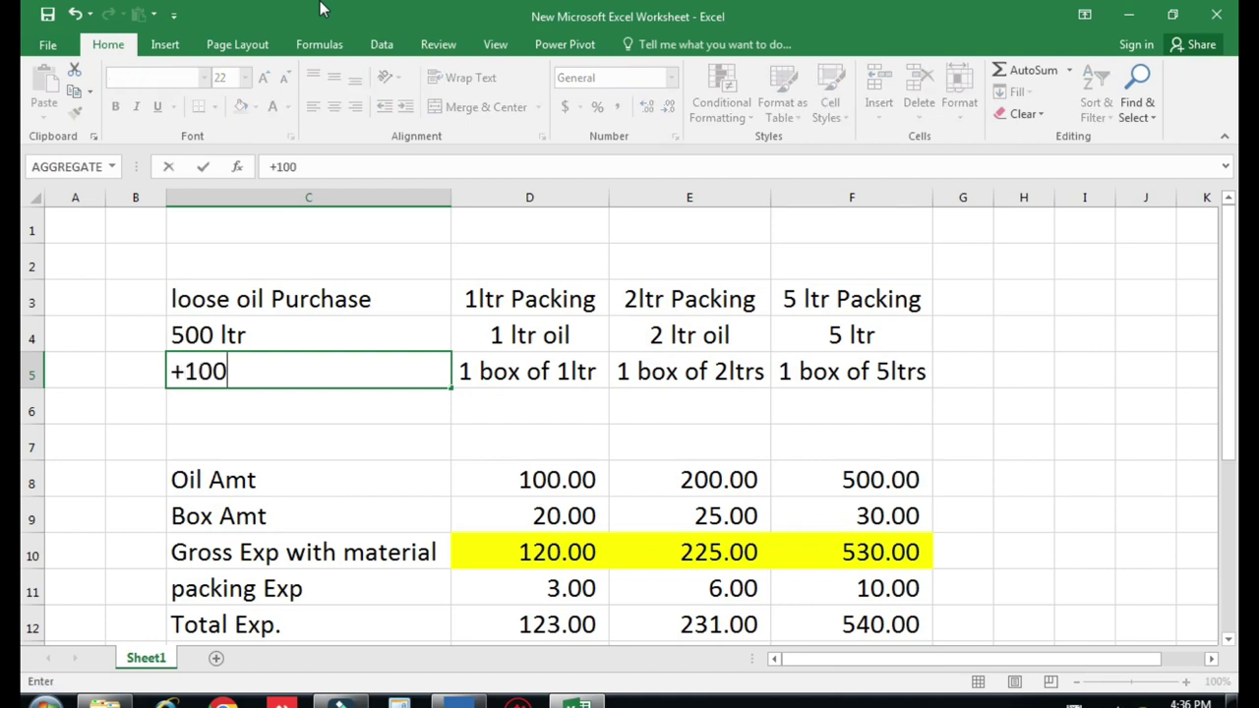
text(*500)
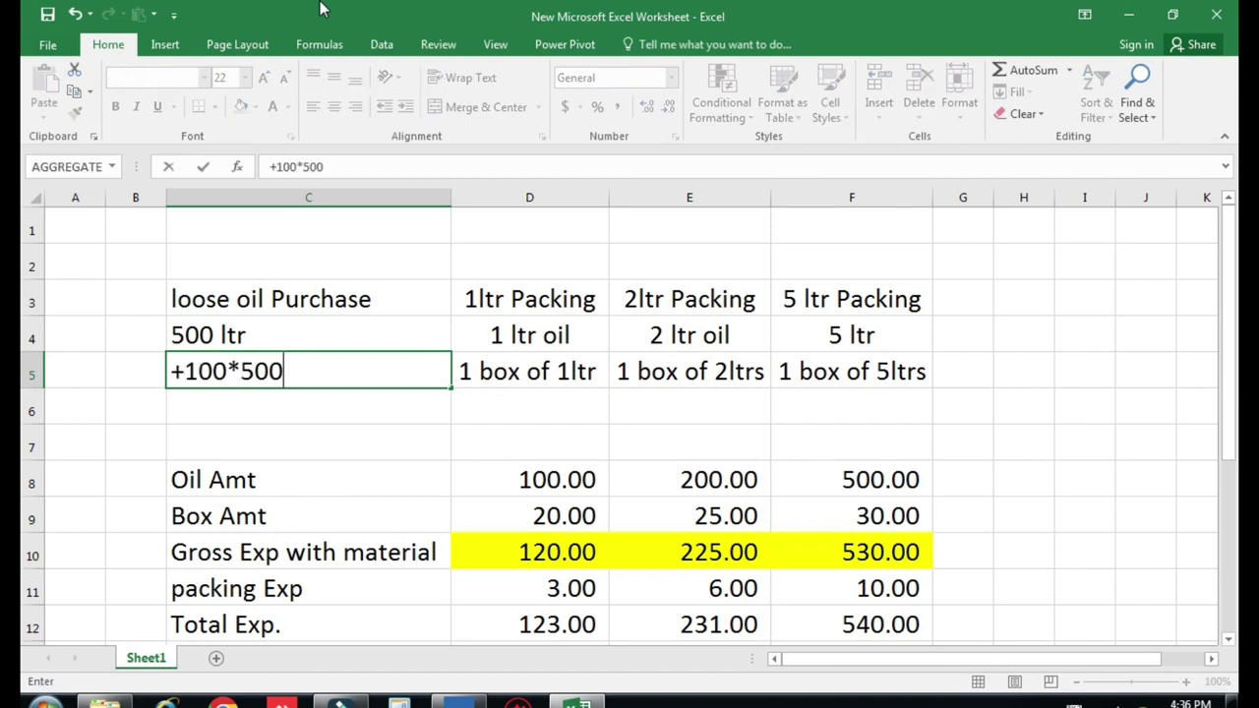
key(Return)
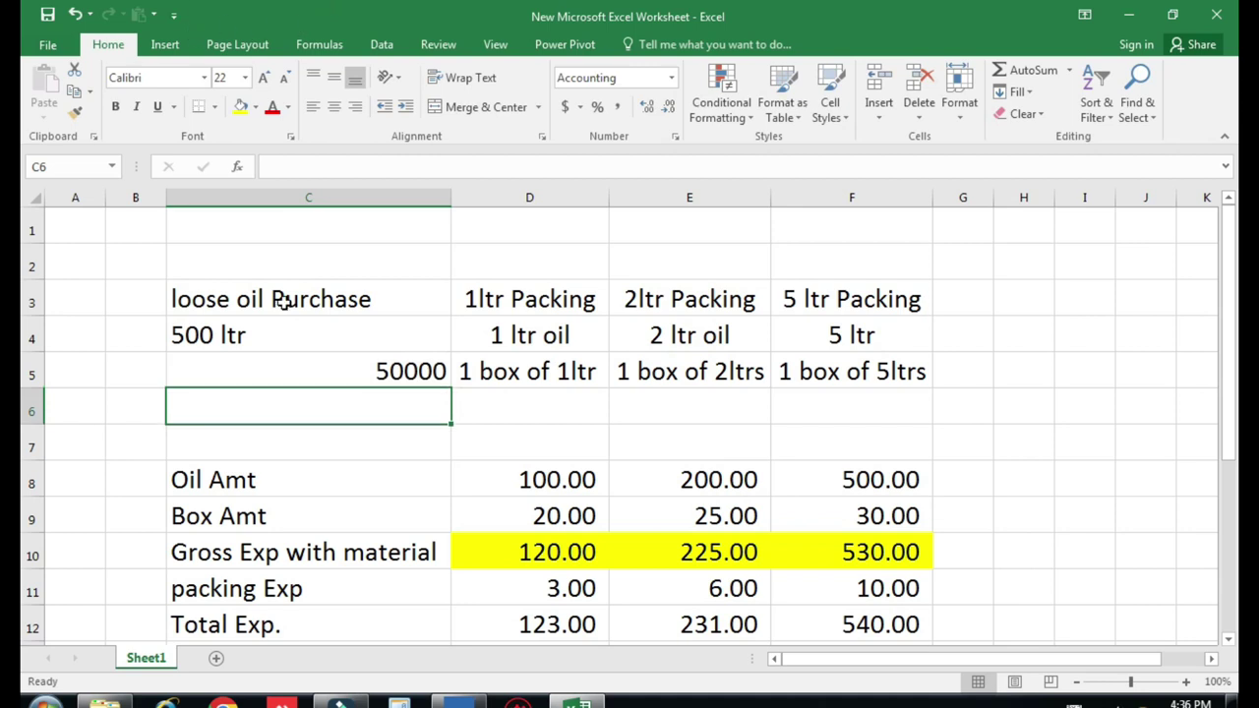
click(332, 360)
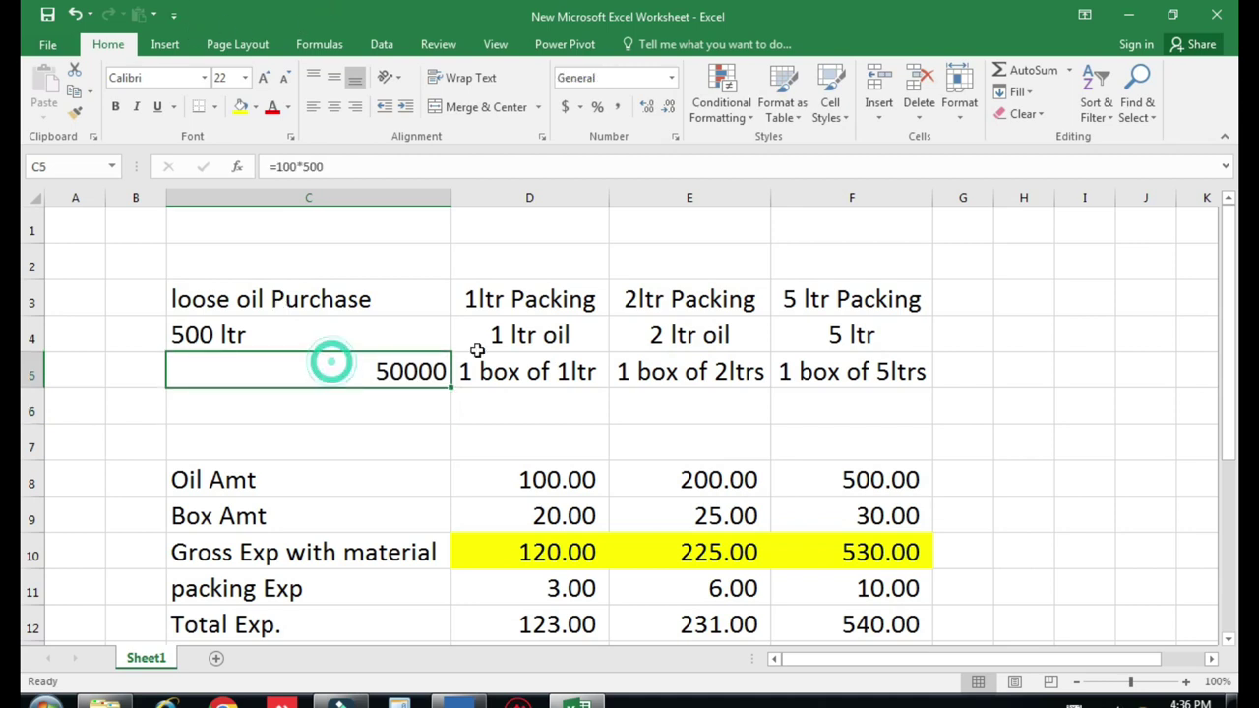
click(617, 106)
click(316, 402)
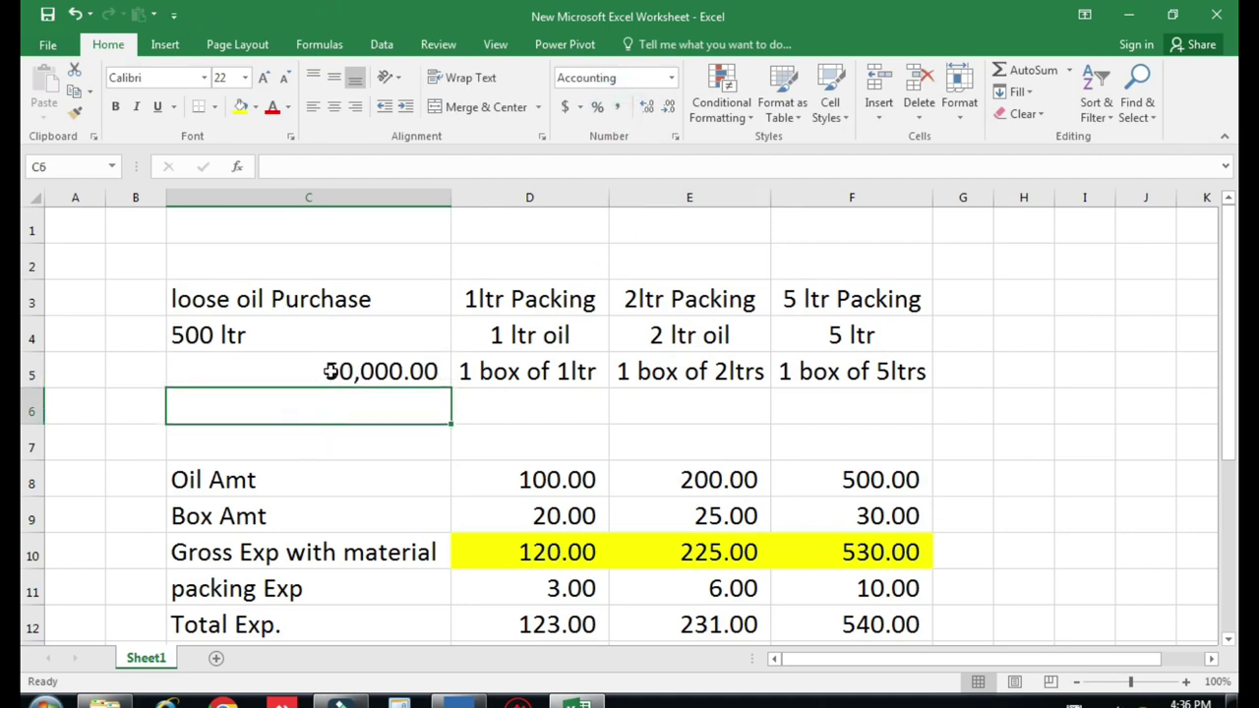
- Outline the oil amount for the 1 ltr pack and the 1ltr Packing heading with on-screen boxes
click(329, 374)
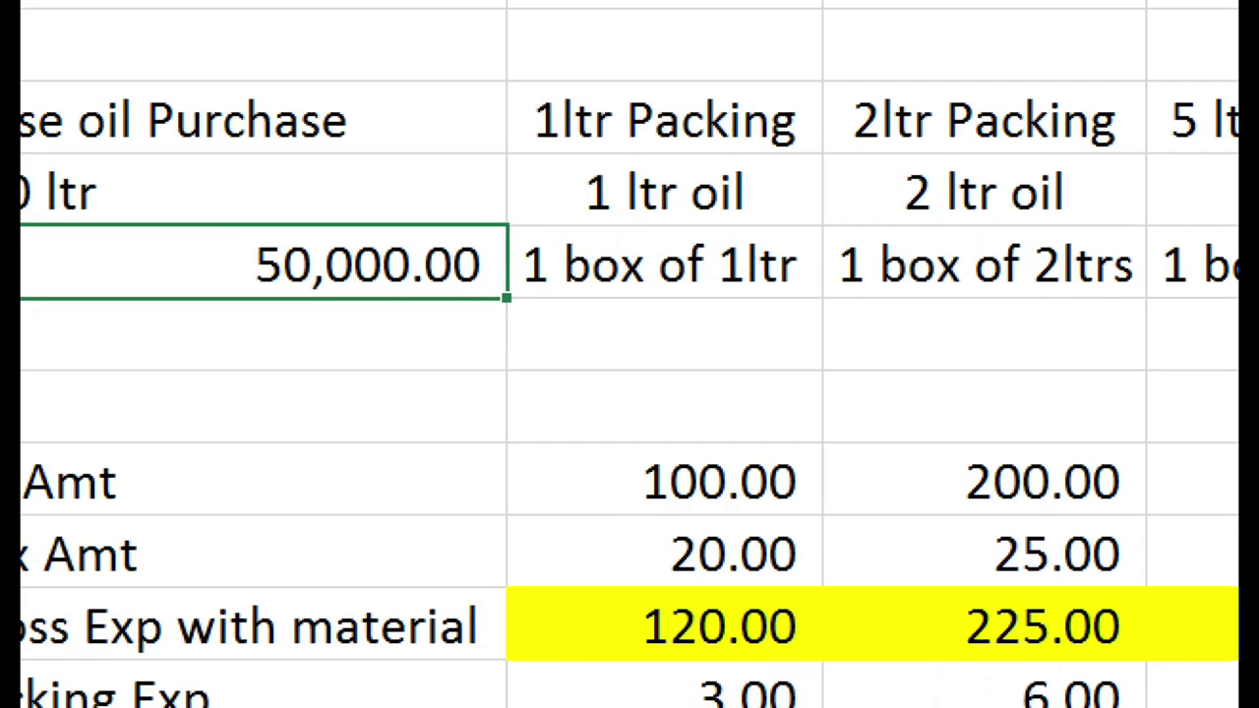
mouse_move(572, 432)
mouse_down()
mouse_move(823, 516)
mouse_move(893, 518)
mouse_up()
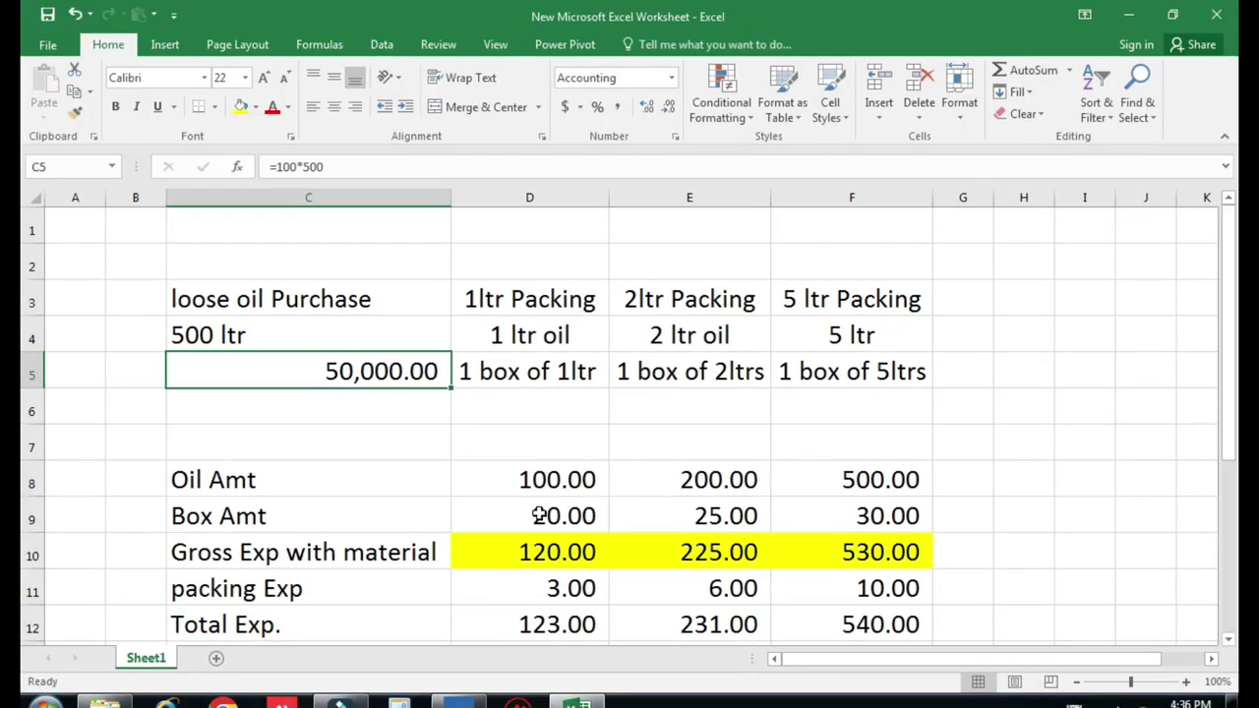
click(743, 553)
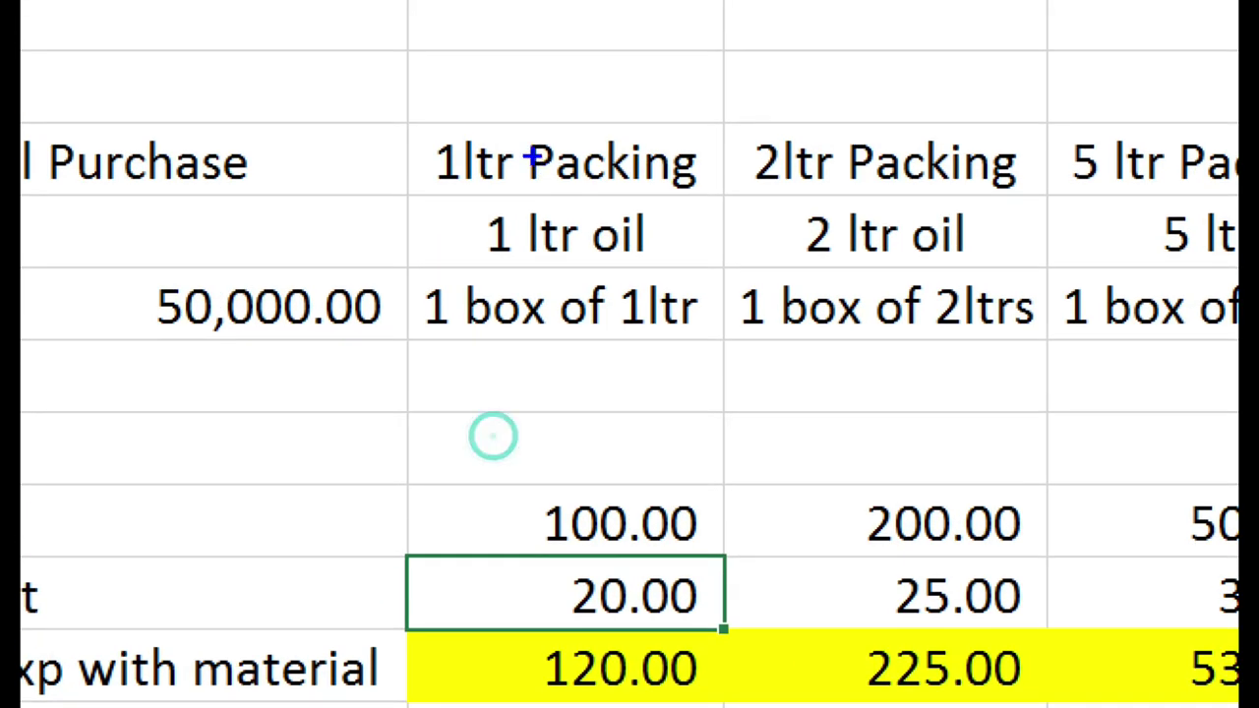
drag(403, 122, 726, 193)
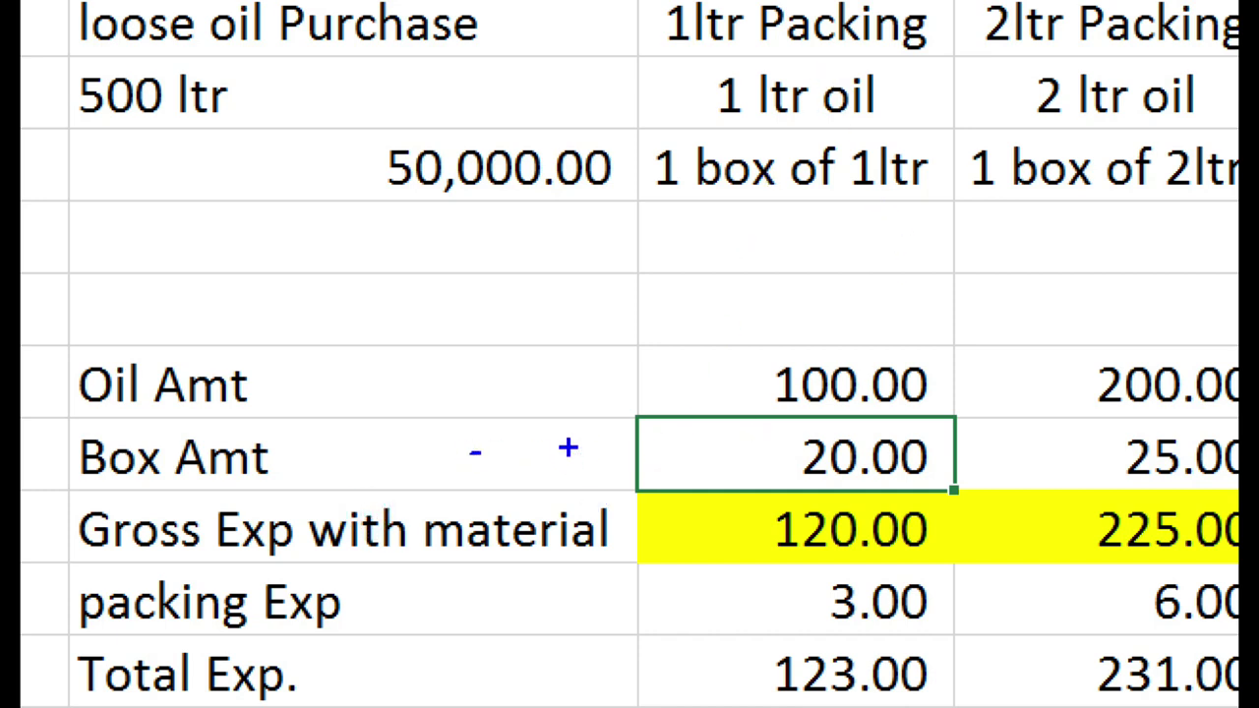
- Tick the 1 ltr pack's box and oil amounts, circle its gross expense, and erase the markings
drag(569, 443, 568, 470)
drag(665, 445, 736, 413)
drag(703, 372, 763, 332)
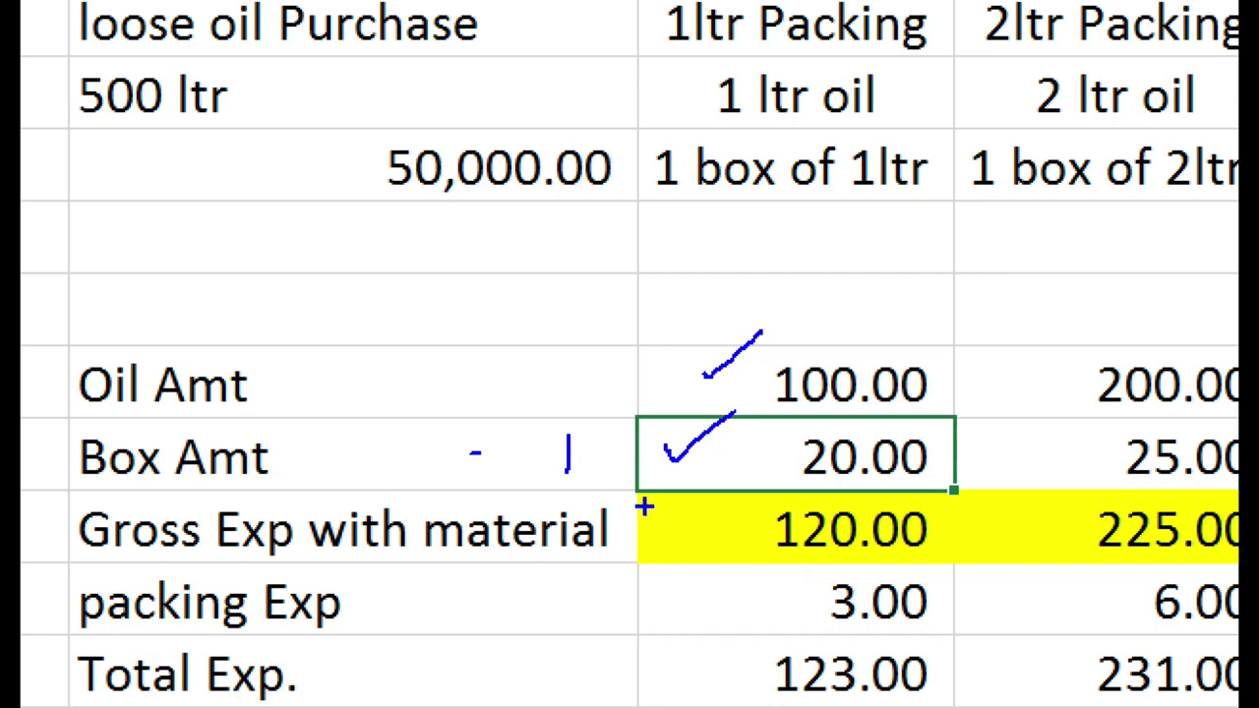
mouse_move(728, 492)
mouse_down()
mouse_move(846, 482)
mouse_move(996, 541)
mouse_move(826, 595)
mouse_move(728, 482)
mouse_move(816, 500)
mouse_up()
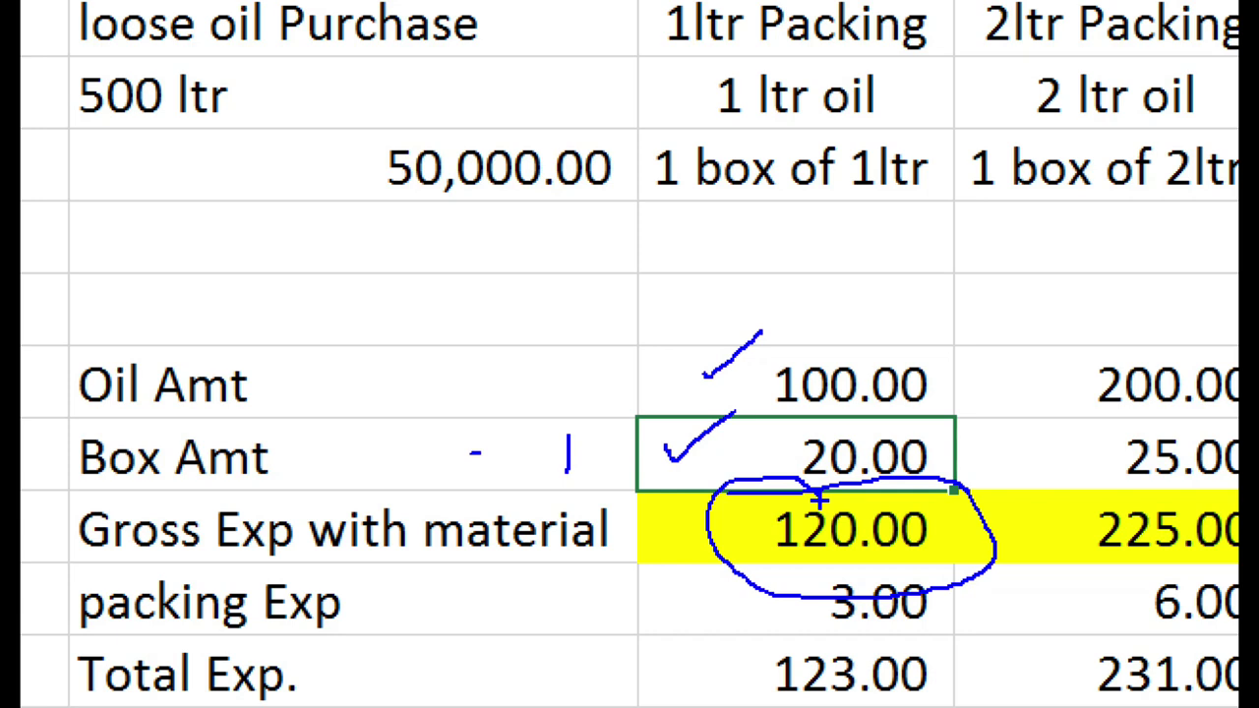
key(e)
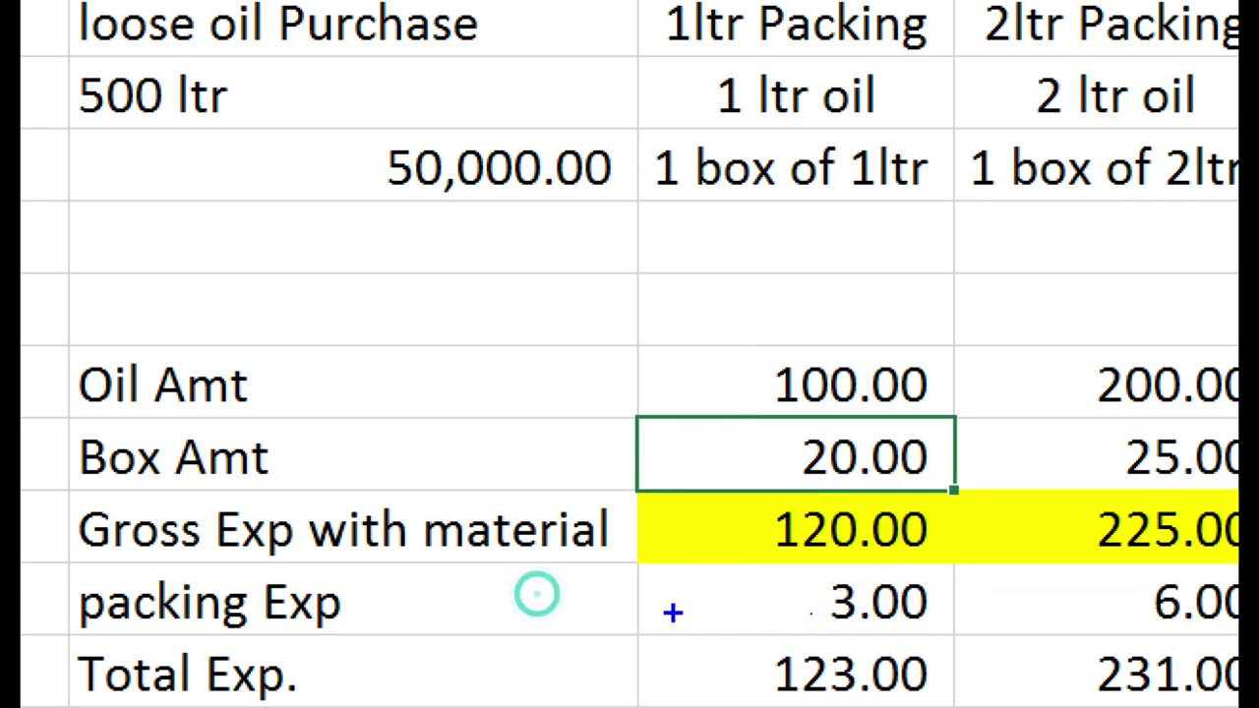
- Tick the 1 ltr packing expense and outline its total expense and whole cost column on screen
mouse_move(669, 590)
mouse_down()
mouse_move(686, 610)
mouse_move(728, 584)
mouse_up()
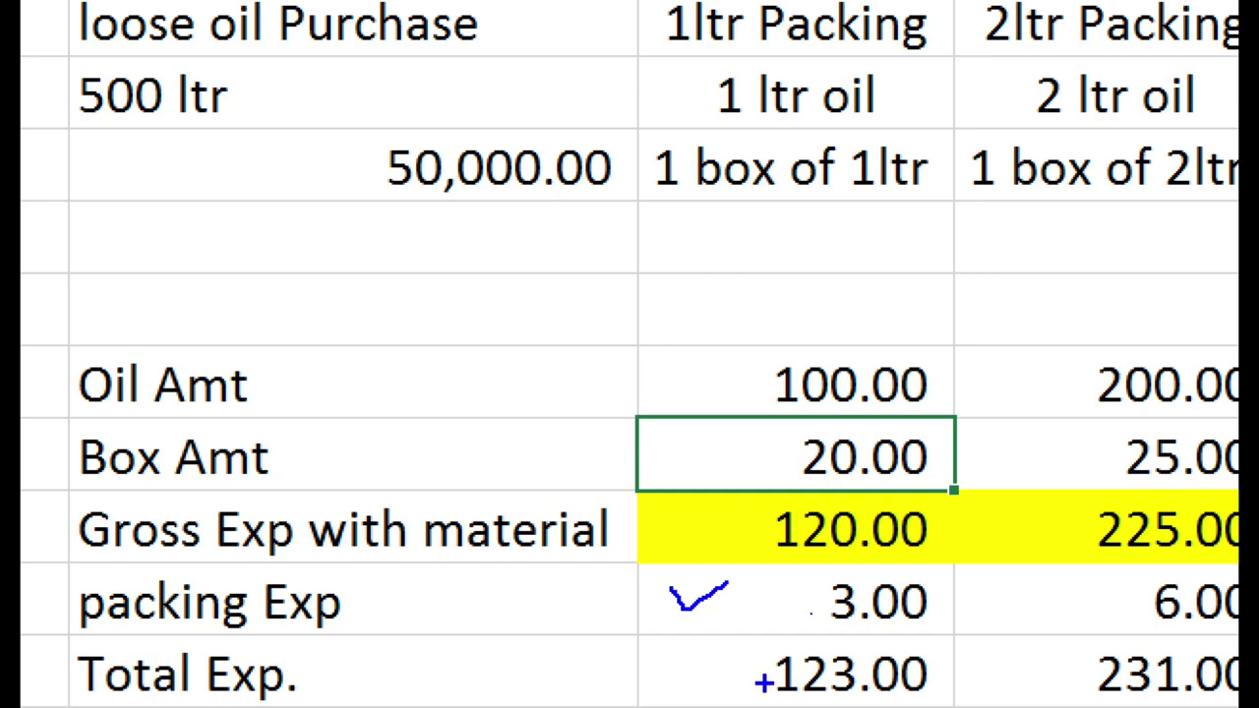
mouse_move(645, 637)
mouse_down()
mouse_move(717, 691)
mouse_move(954, 707)
mouse_up()
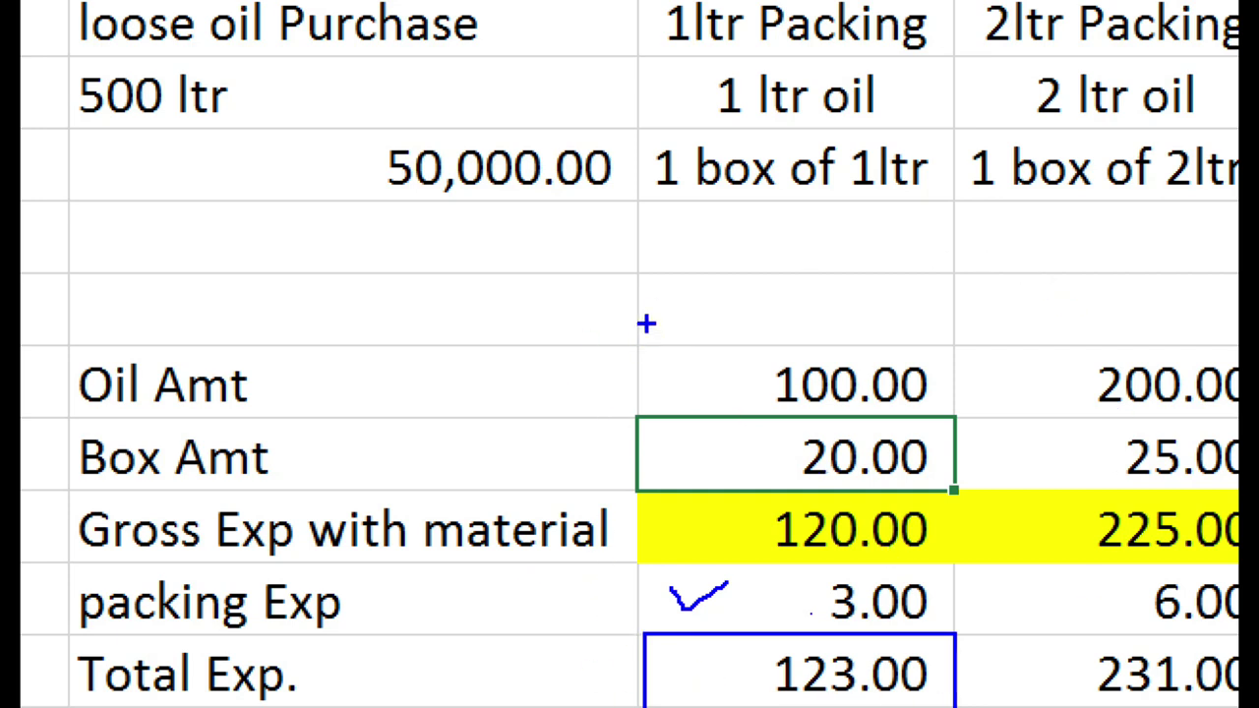
mouse_move(646, 323)
mouse_down()
mouse_move(688, 521)
mouse_move(833, 669)
mouse_move(960, 707)
mouse_up()
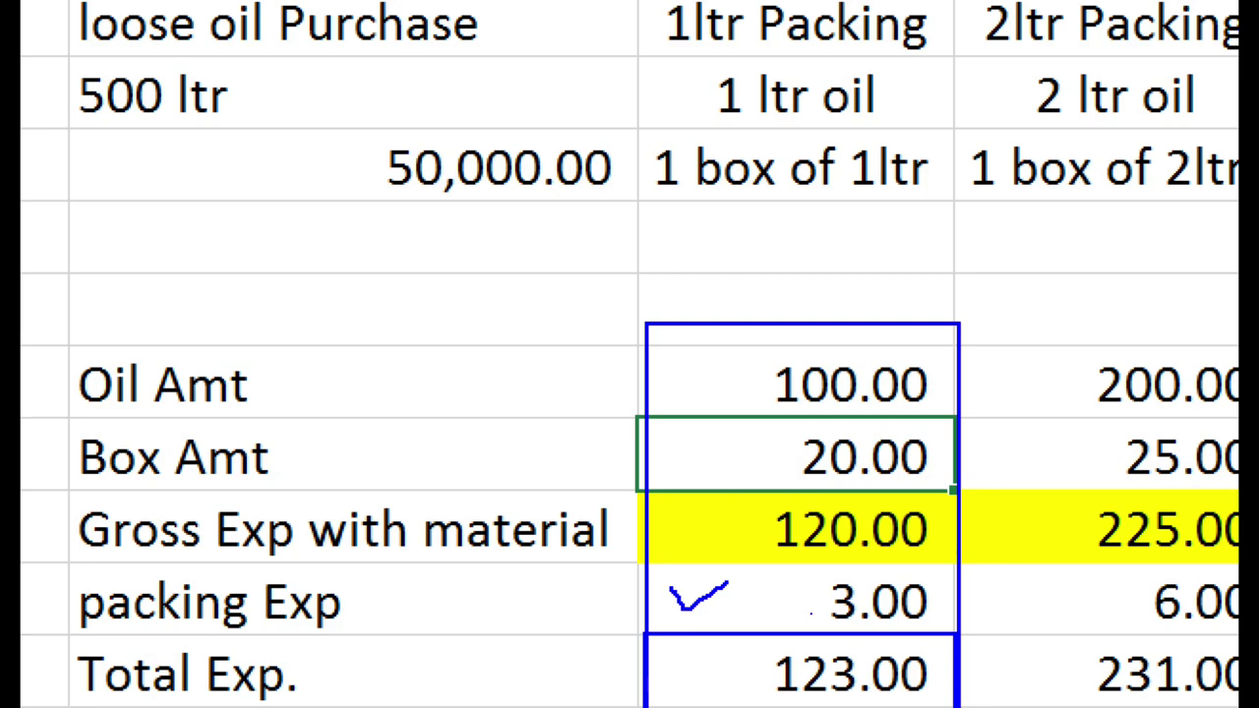
key(Escape)
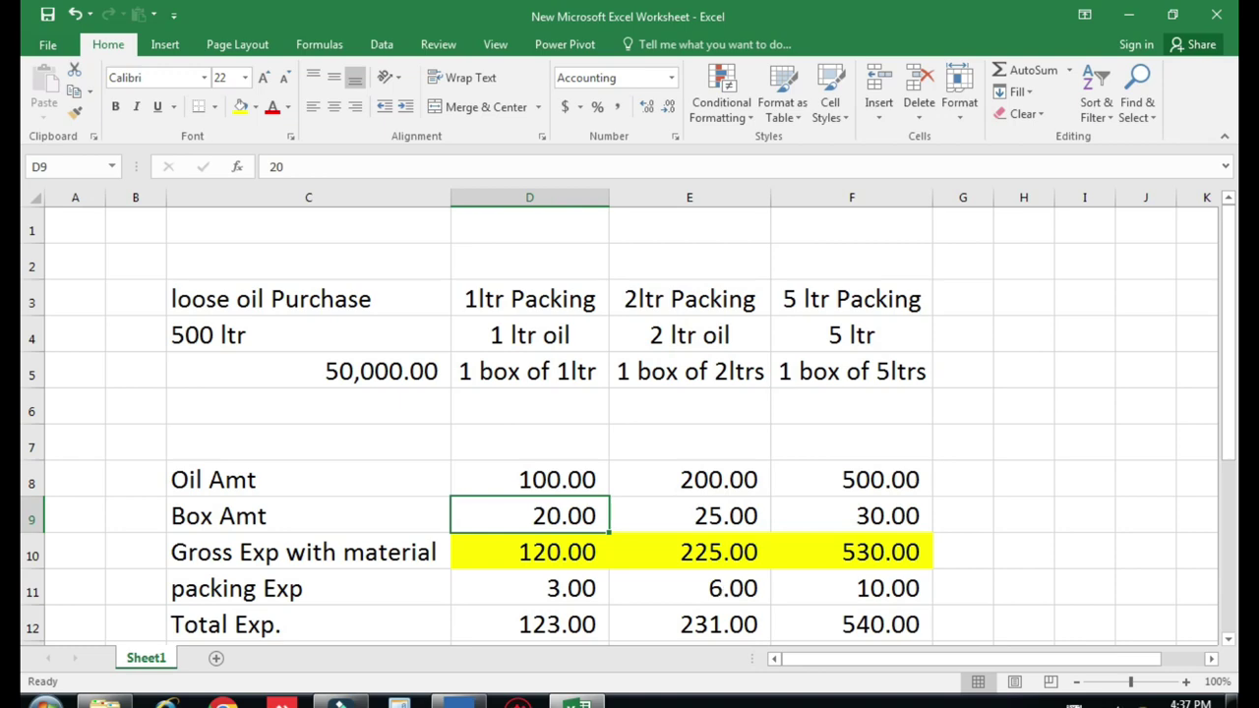
- Outline the 2 ltr pack's oil, box, gross expense, packing and total expense amounts on screen
key(ctrl+1)
click(721, 646)
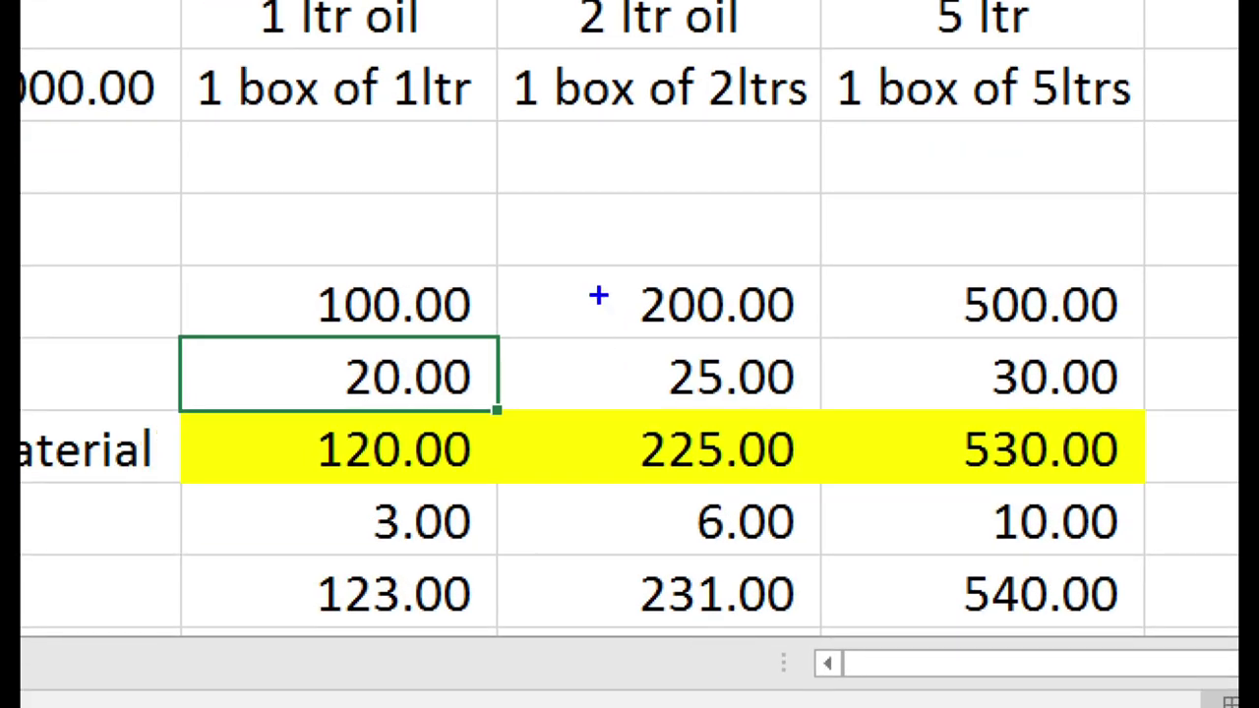
mouse_move(583, 254)
mouse_down()
mouse_move(778, 333)
mouse_move(825, 335)
mouse_up()
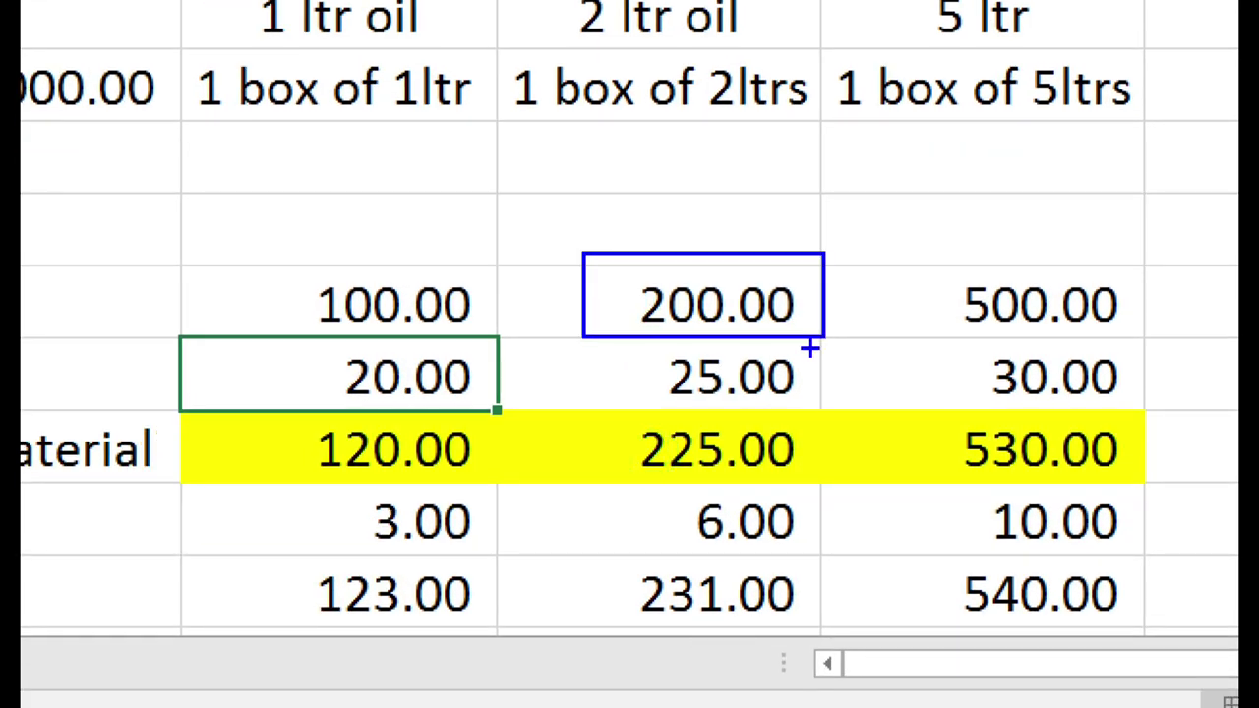
mouse_move(624, 339)
mouse_down()
mouse_move(830, 410)
mouse_move(816, 402)
mouse_up()
drag(585, 416, 818, 485)
drag(612, 480, 823, 548)
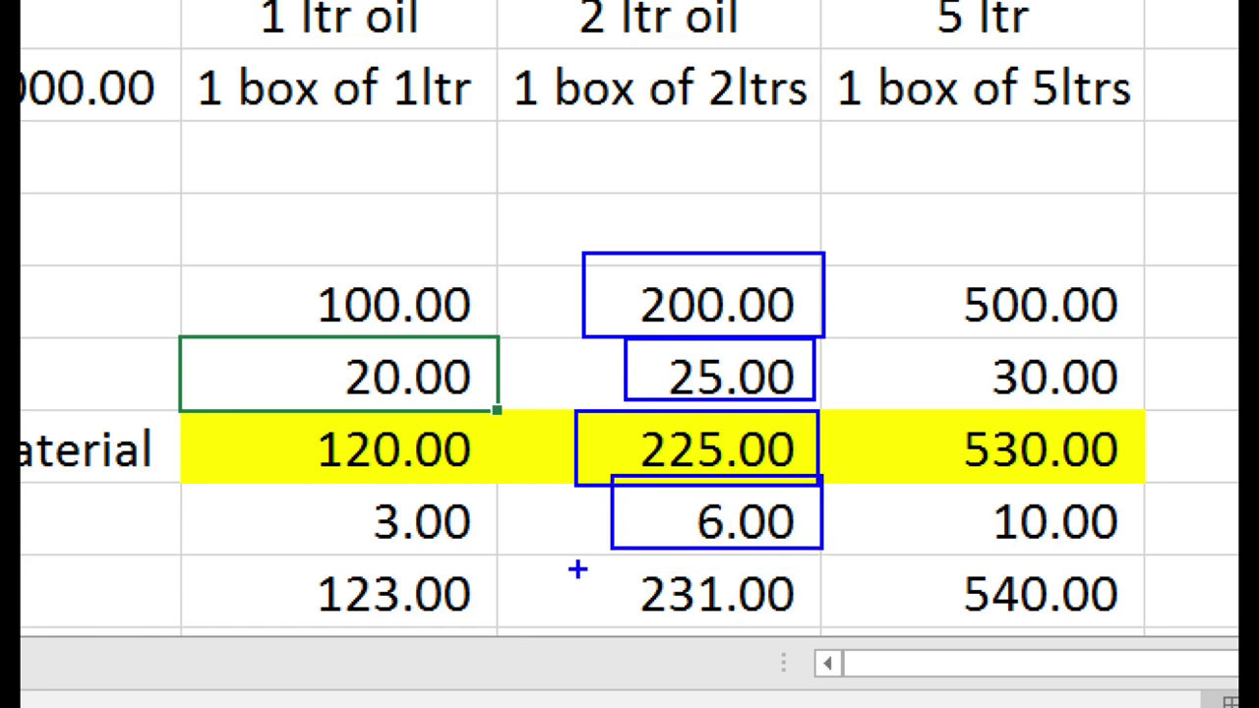
mouse_move(567, 549)
mouse_down()
mouse_move(596, 571)
mouse_move(793, 597)
mouse_move(819, 626)
mouse_up()
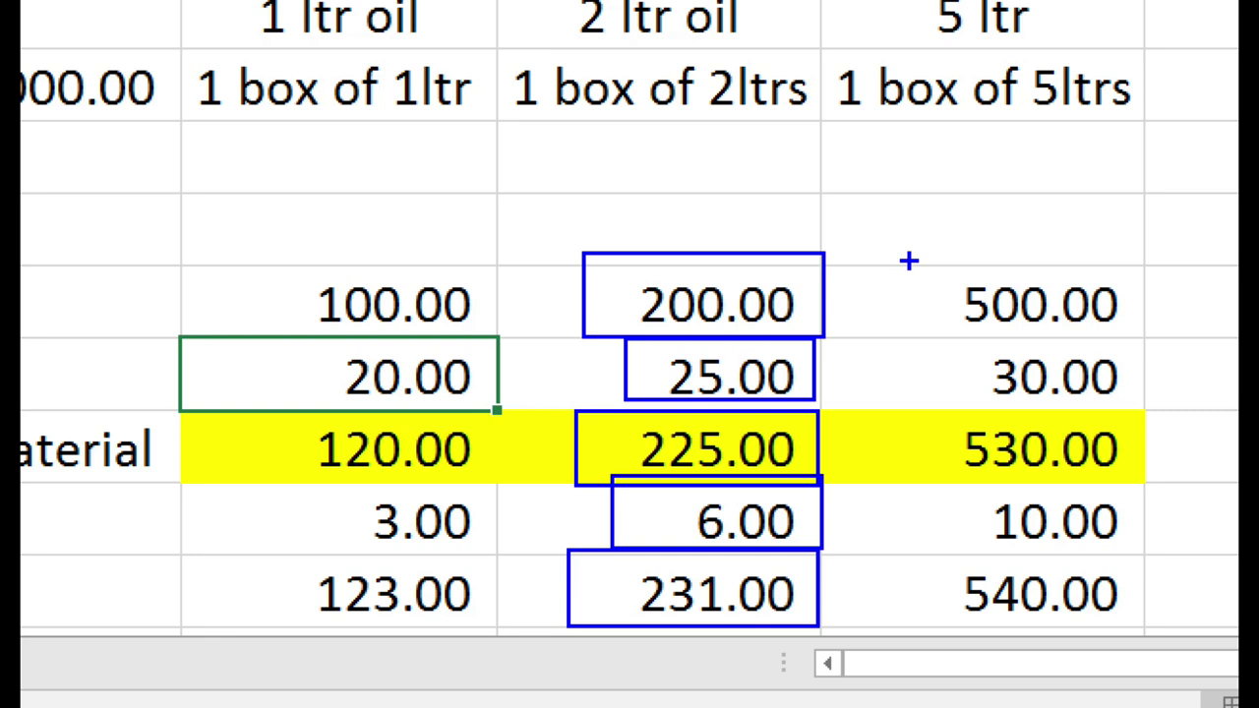
- Circle the 5 ltr pack's oil, box and packing amounts and outline its total expense on screen
mouse_move(909, 261)
mouse_down()
mouse_move(951, 339)
mouse_move(1161, 325)
mouse_move(925, 280)
mouse_up()
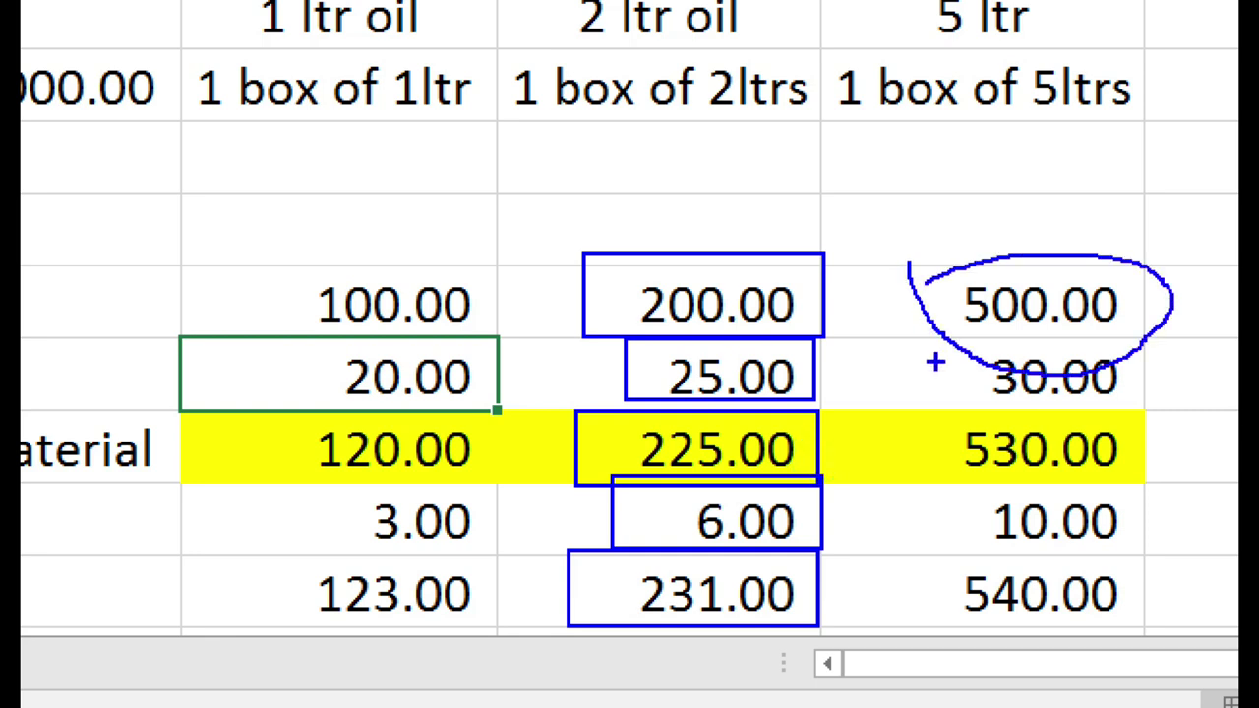
mouse_move(947, 345)
mouse_down()
mouse_move(1040, 380)
mouse_move(1131, 340)
mouse_move(948, 349)
mouse_up()
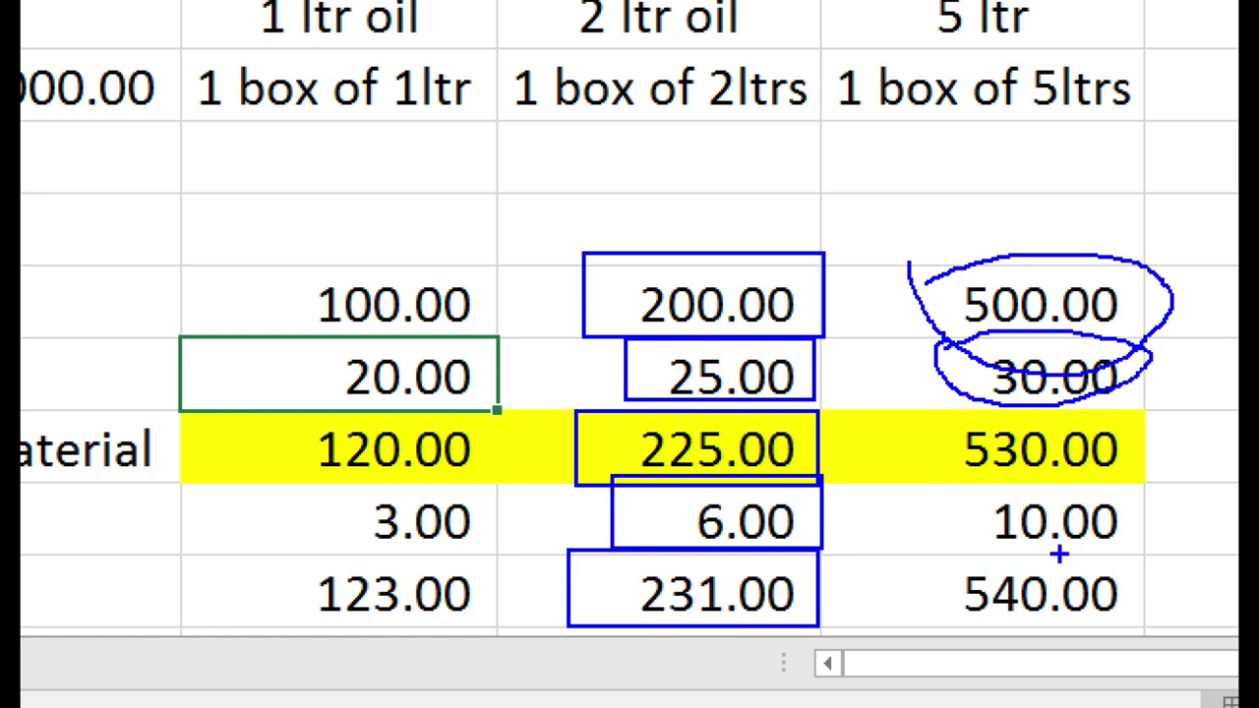
mouse_move(965, 487)
mouse_down()
mouse_move(1051, 551)
mouse_move(1181, 494)
mouse_move(1029, 470)
mouse_move(956, 487)
mouse_up()
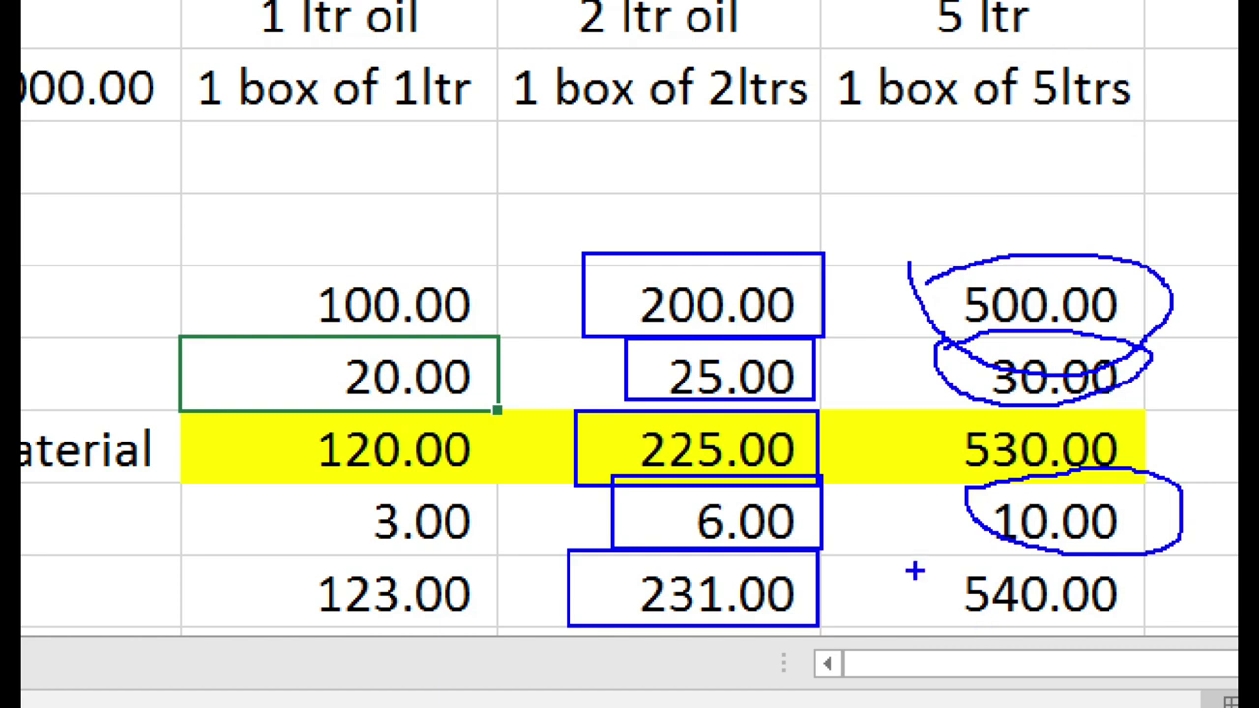
mouse_move(902, 554)
mouse_down()
mouse_move(950, 598)
mouse_move(1147, 627)
mouse_up()
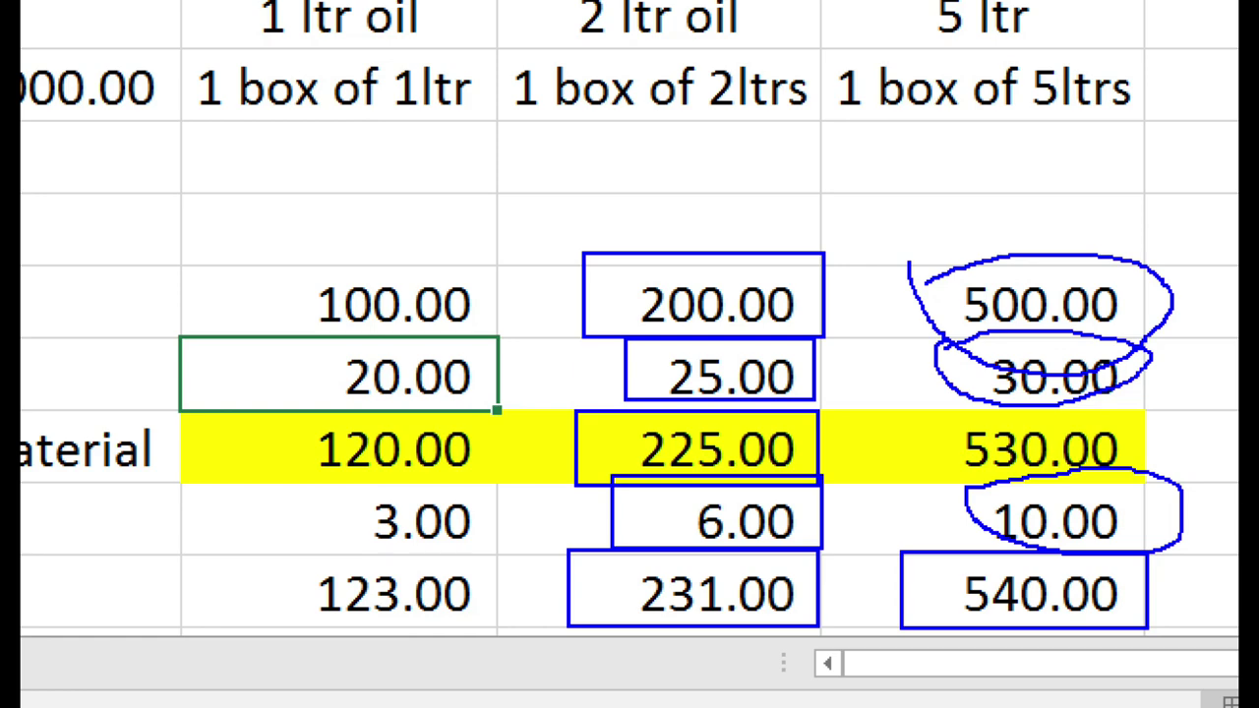
key(Escape)
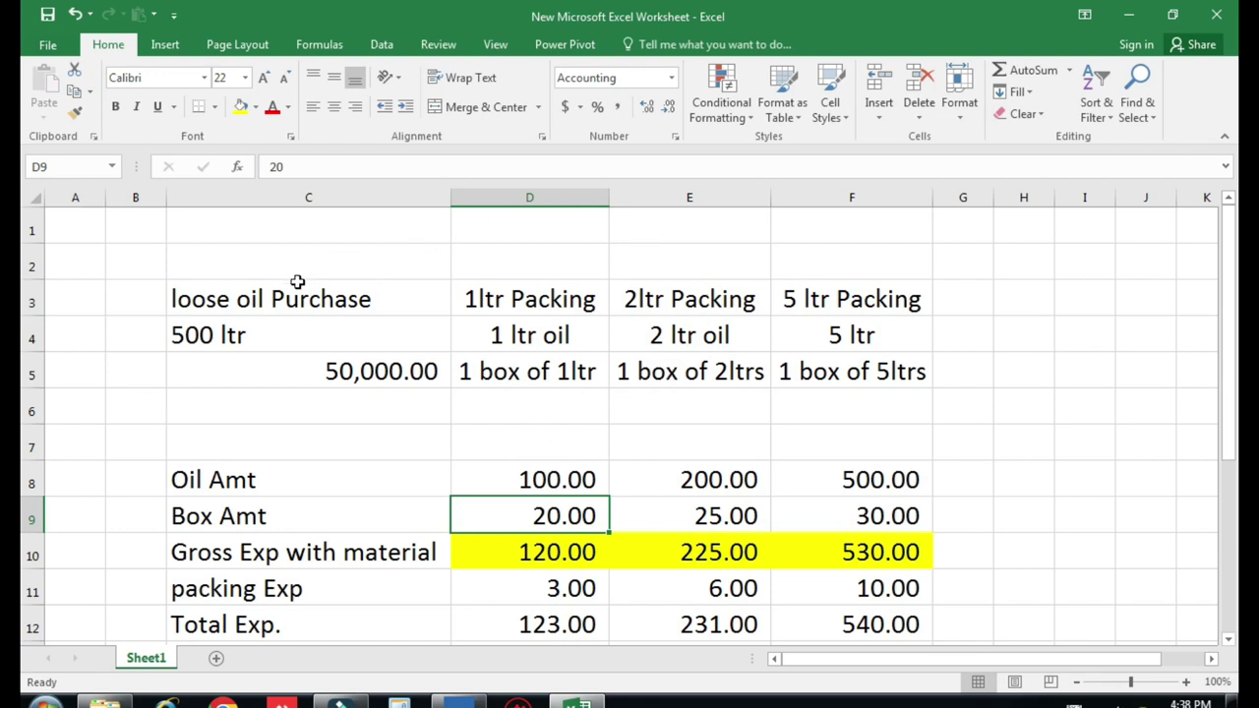
- Outline the loose oil Purchase heading and its 500 ltr quantity with an on-screen box
key(ctrl+1)
click(165, 285)
drag(140, 229, 735, 415)
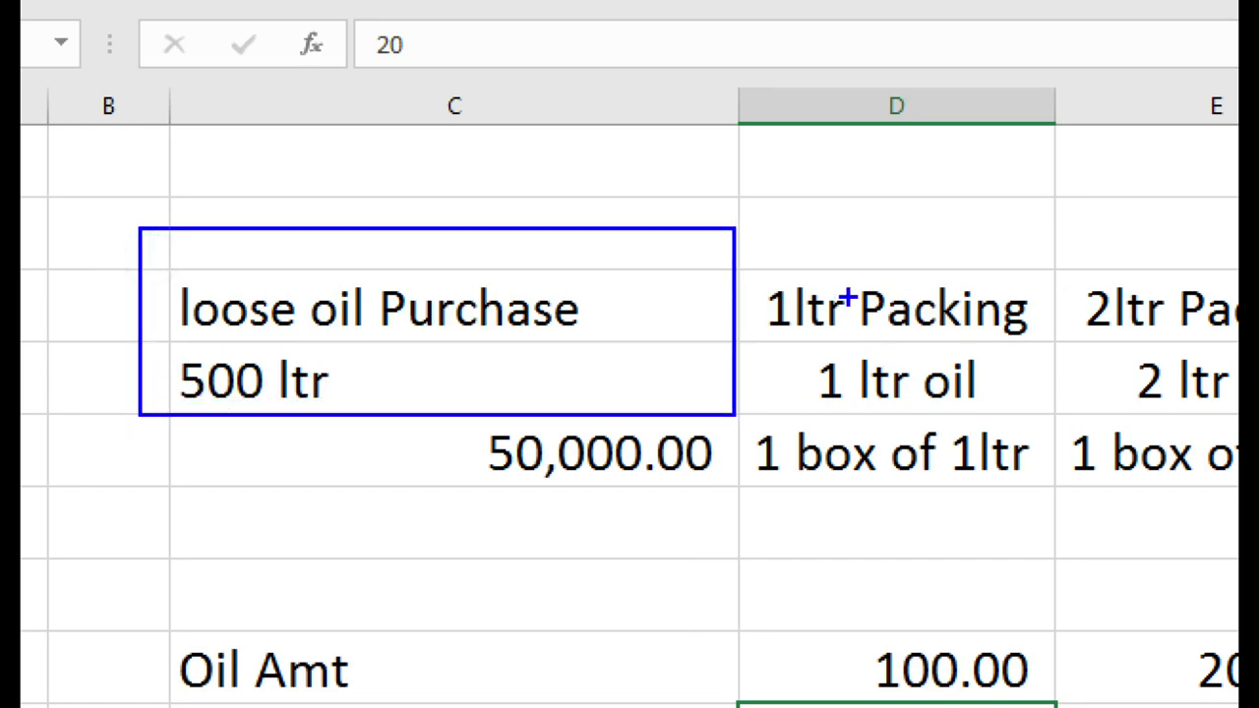
- Outline the 1ltr Packing heading on screen, then clear the on-screen annotations
drag(739, 253, 1062, 352)
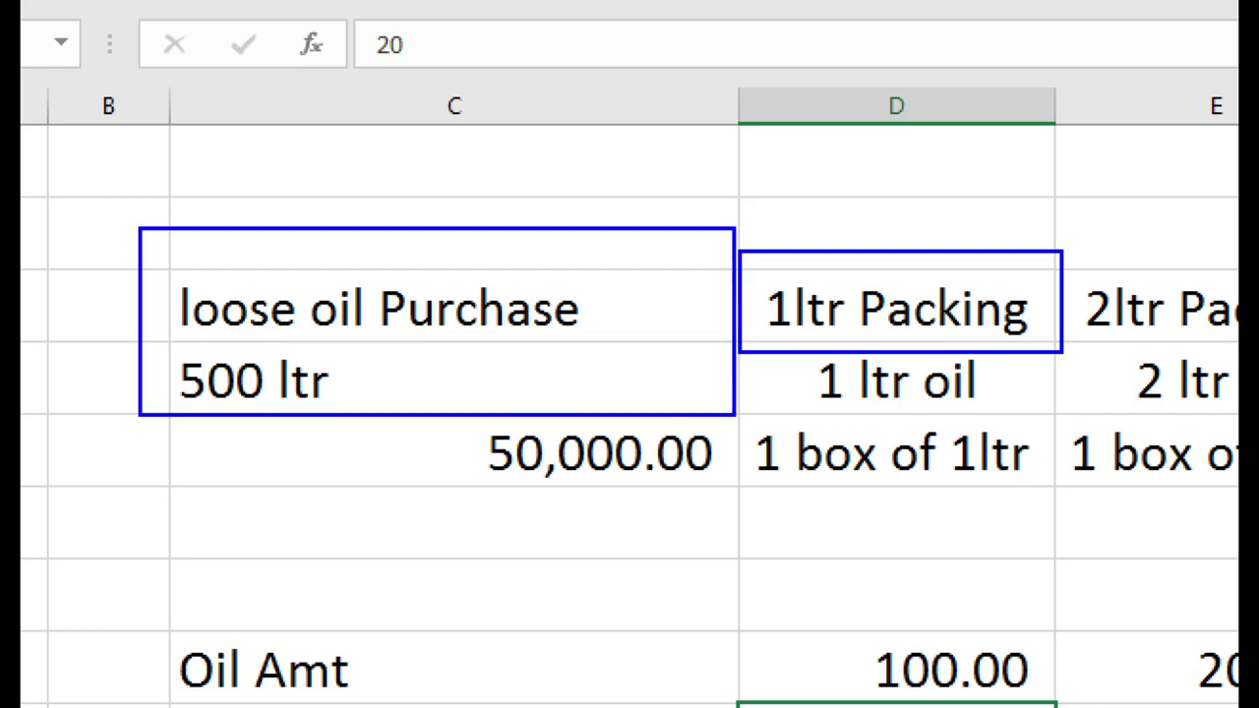
key(Escape)
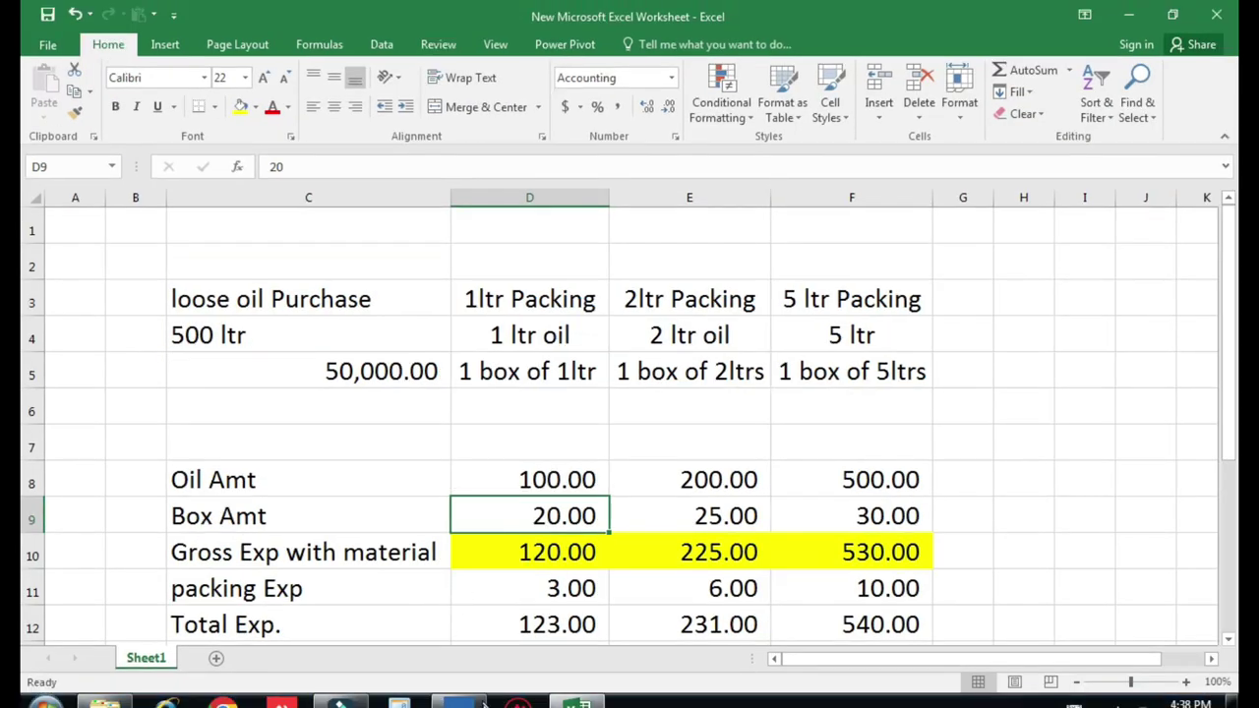
- Switch to TallyPrime and start creating a new stock item master
click(462, 701)
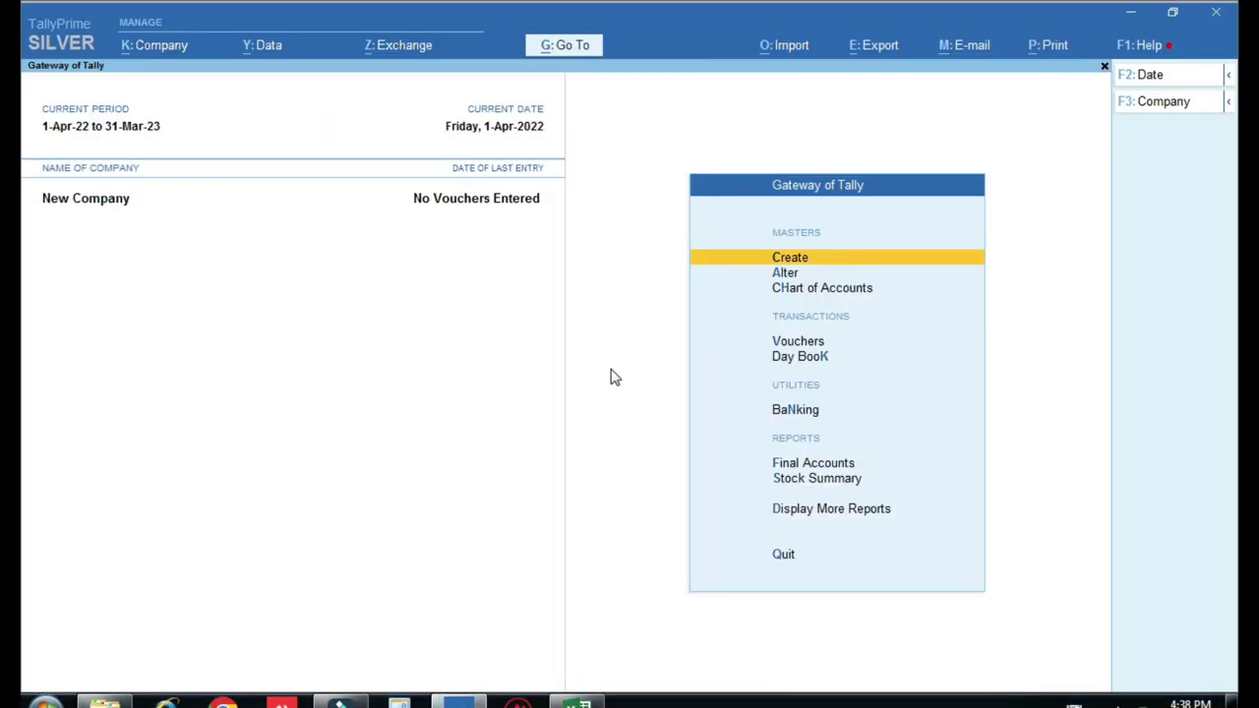
key(Down)
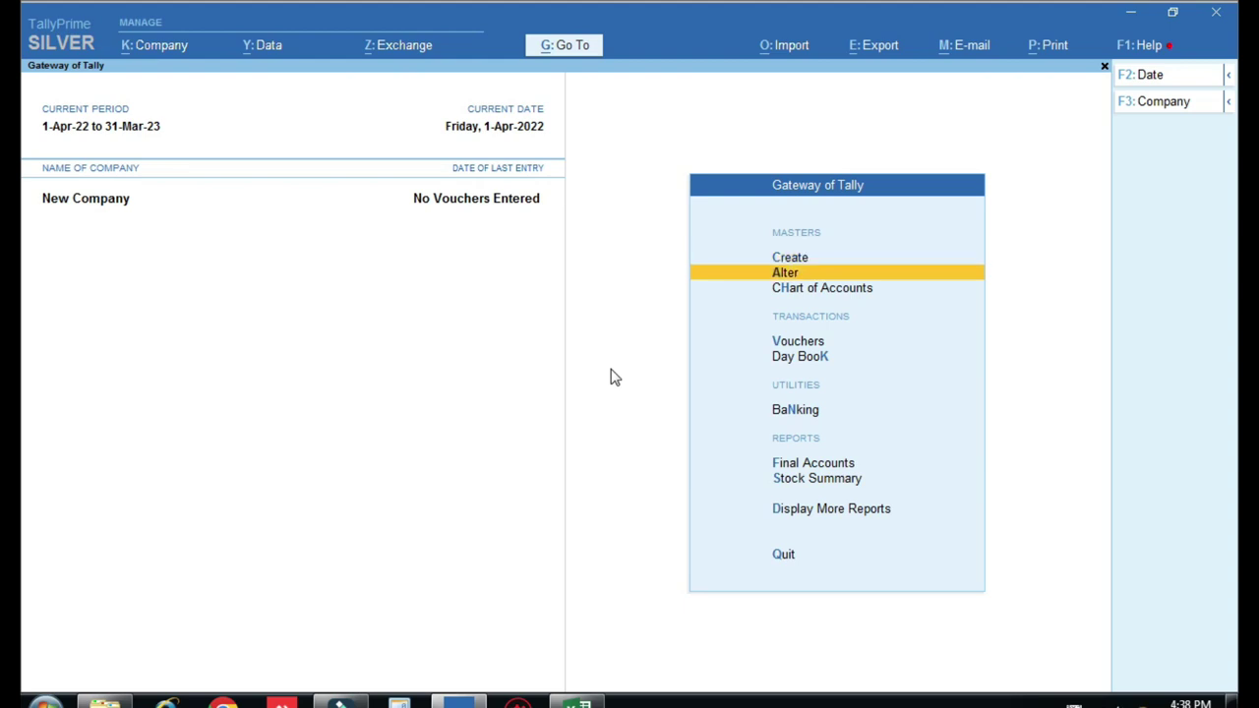
key(Up)
key(Return)
key(Down)
key(Down)
key(Down)
key(Down)
key(Down)
key(Down)
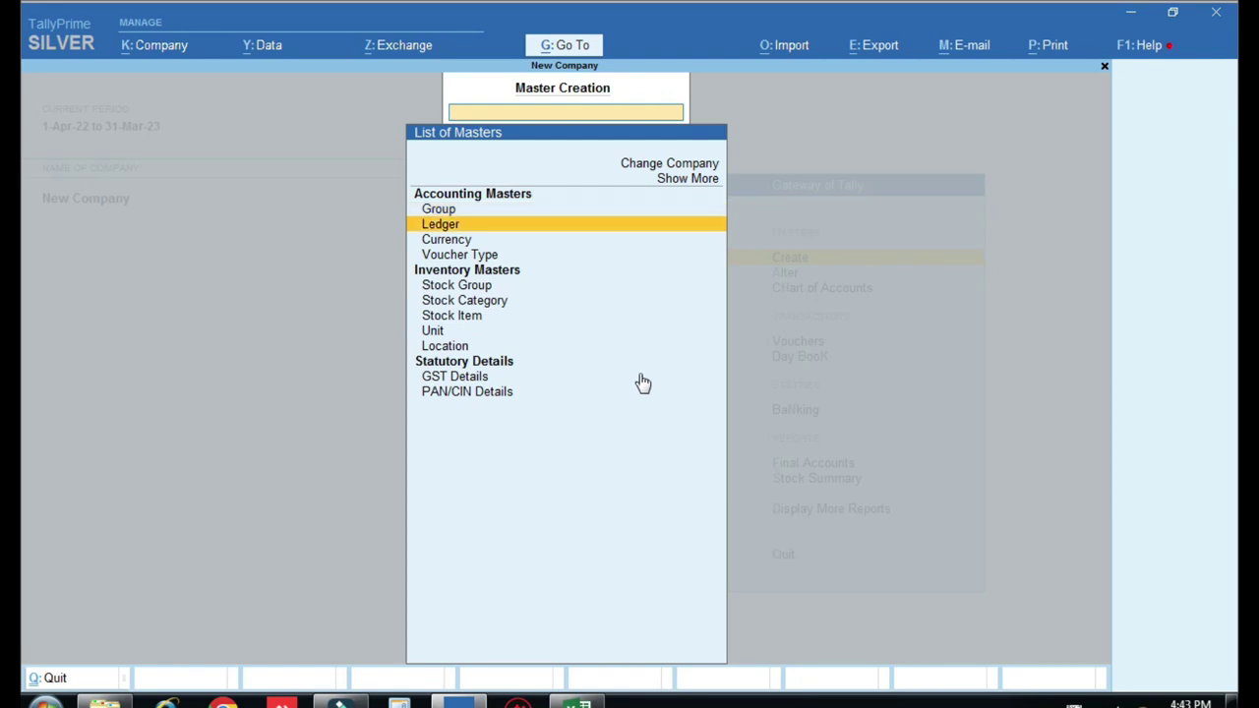
key(Return)
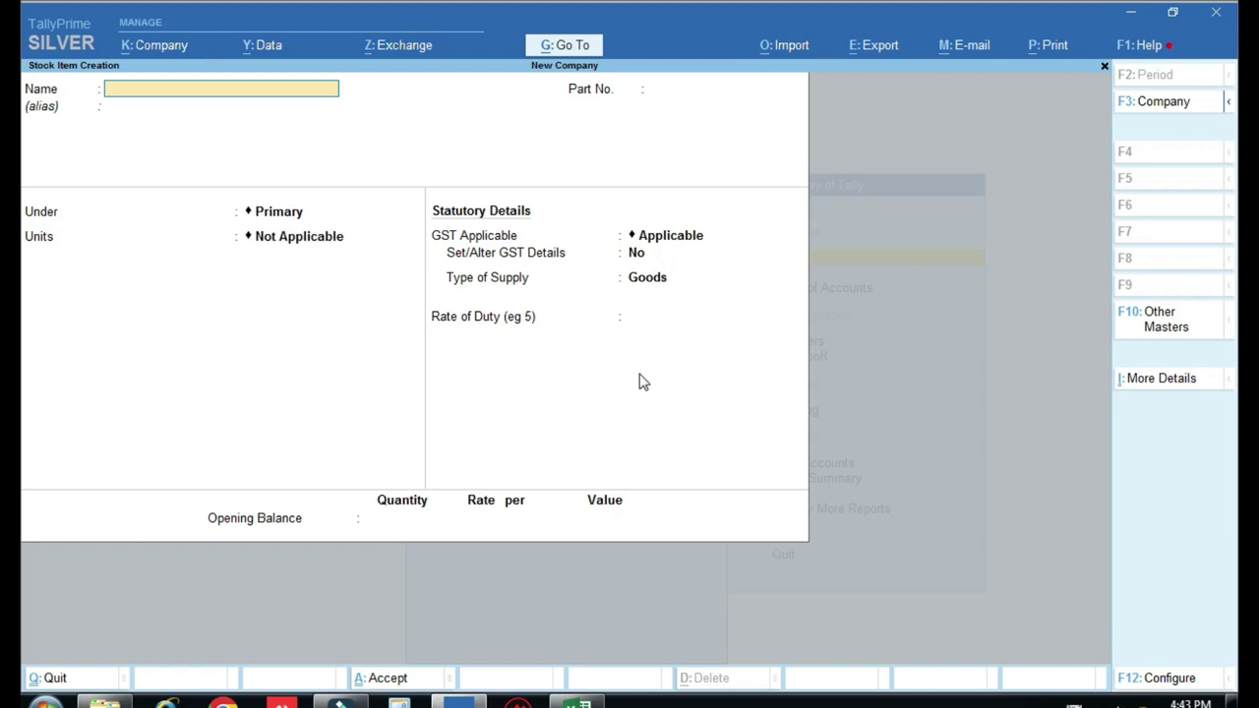
- Name the new stock item Loose Oil, leaving its alias and part number blank
text(Loose Oi)
key(Return)
key(Return)
key(Return)
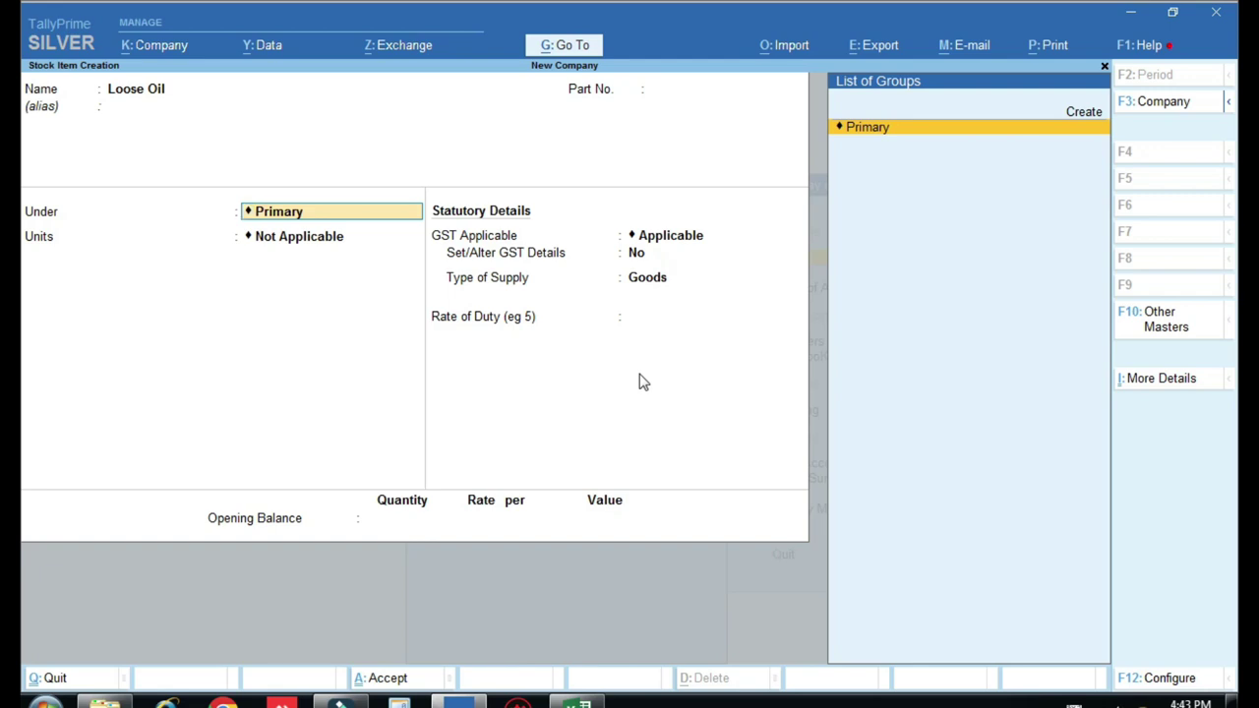
- Create a Raw Material stock group under Primary and assign the Loose Oil item to it
key(alt+c)
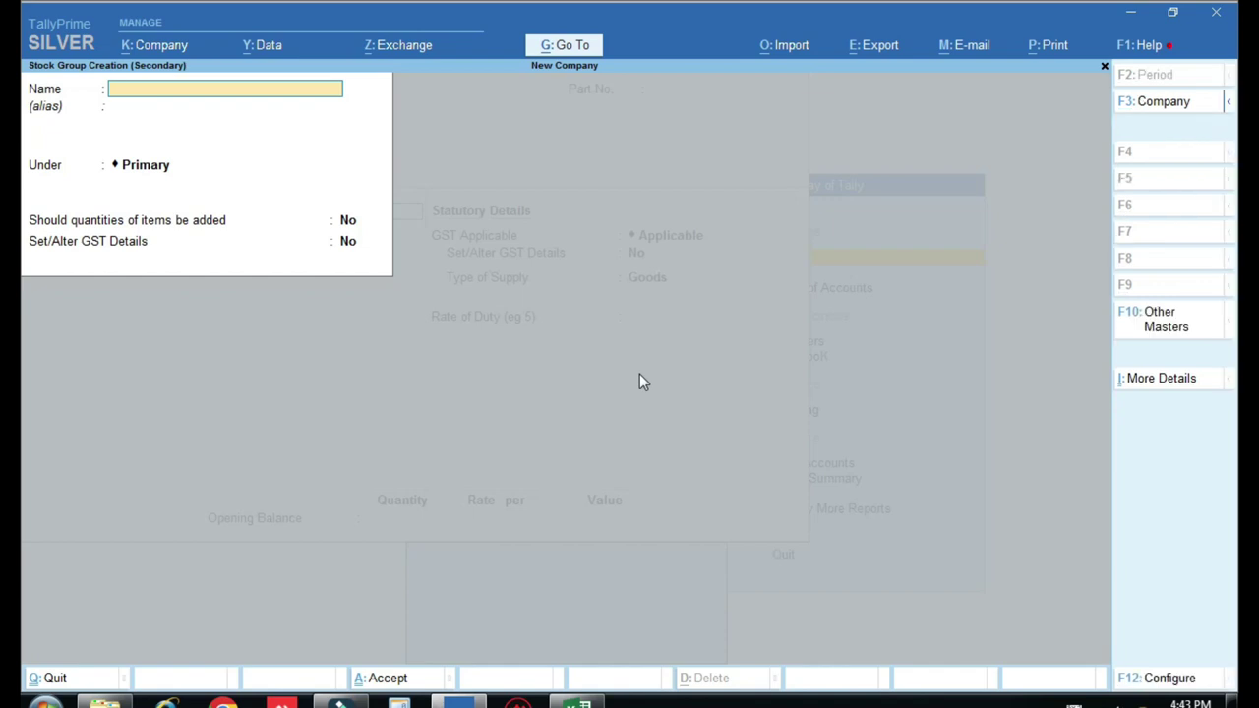
text(Raw material)
key(Return)
key(Return)
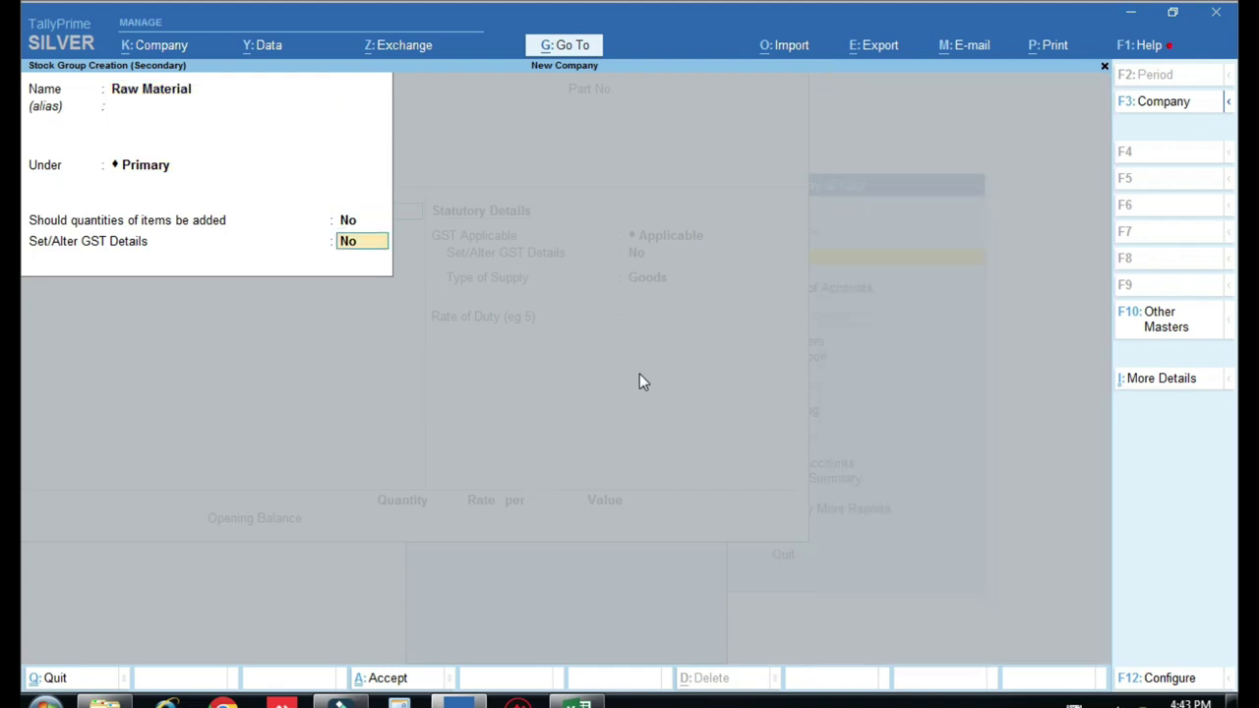
key(Return)
key(Return)
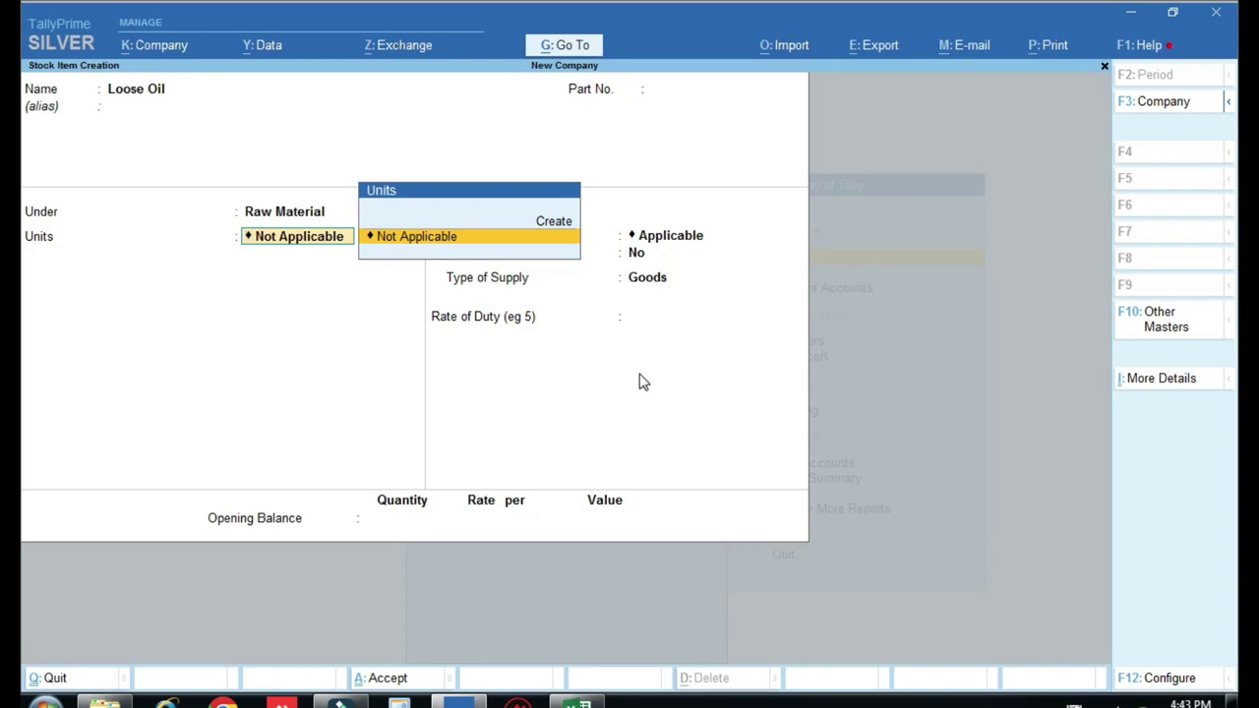
- Create a simple unit ltr with quantity code LTR-LITRES and 0 decimal places, and use it for Loose Oil
key(Up)
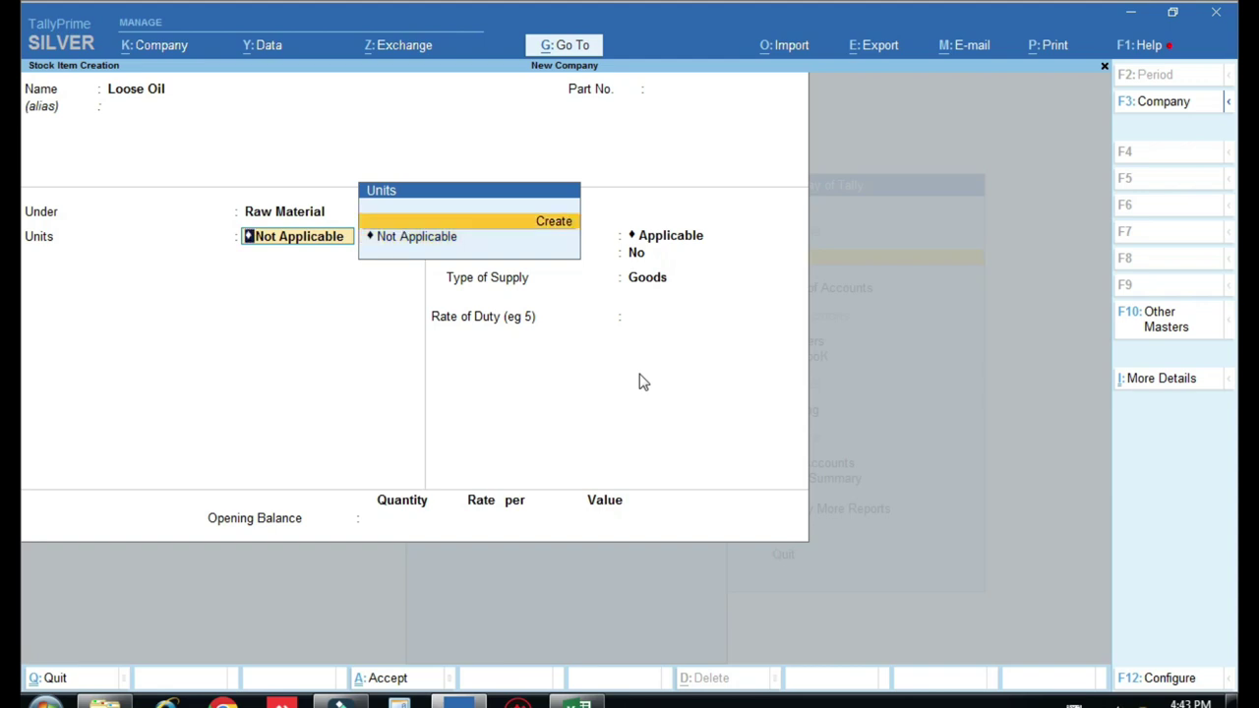
key(Return)
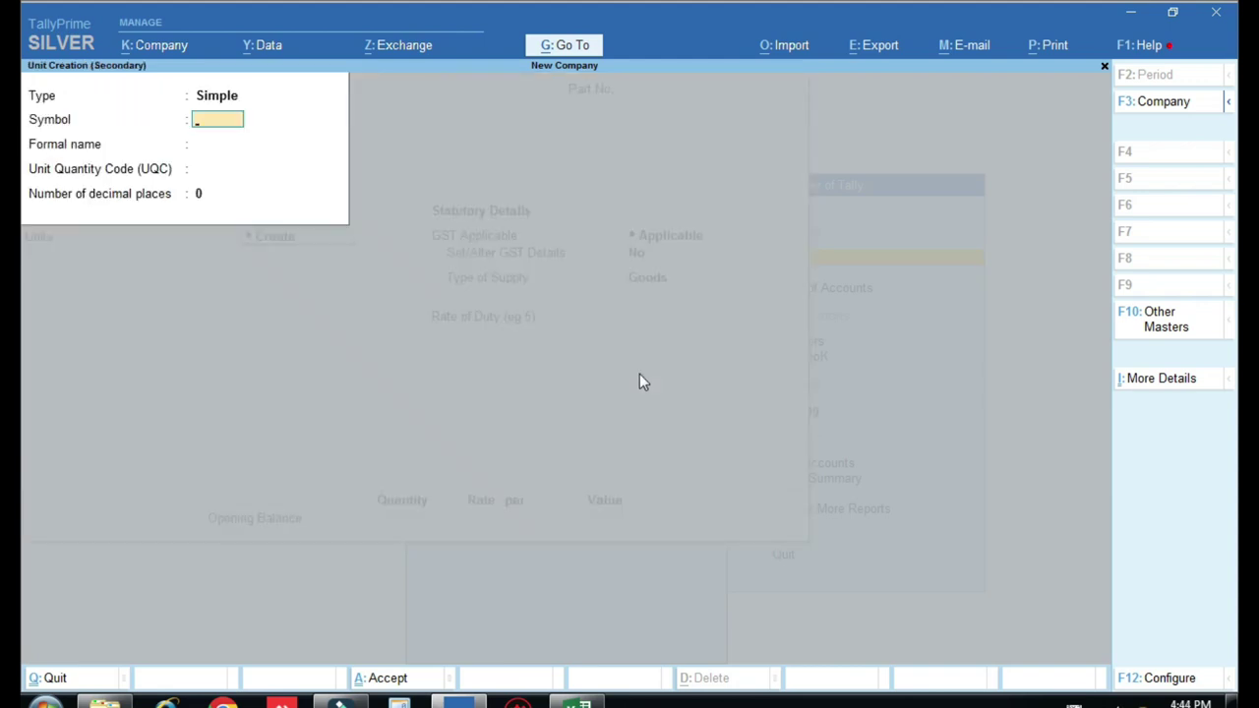
text(ltr)
key(Return)
key(Return)
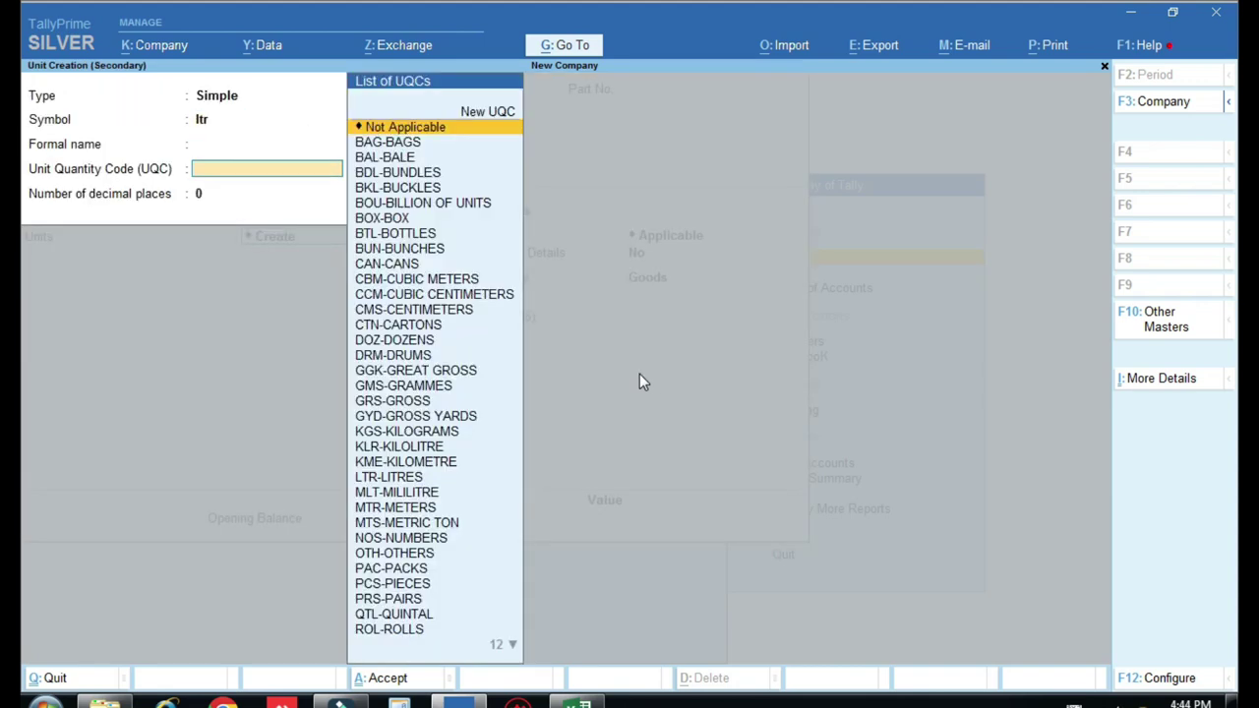
text(lt)
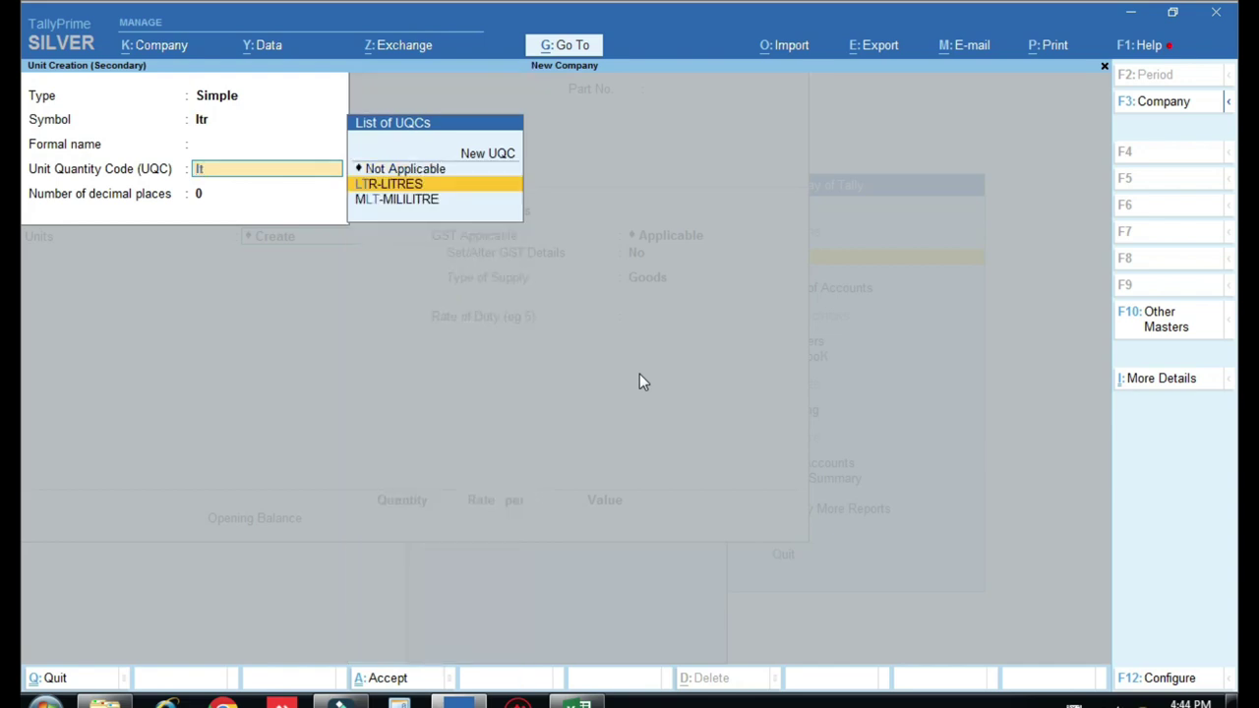
key(Return)
key(Return)
key(Return)
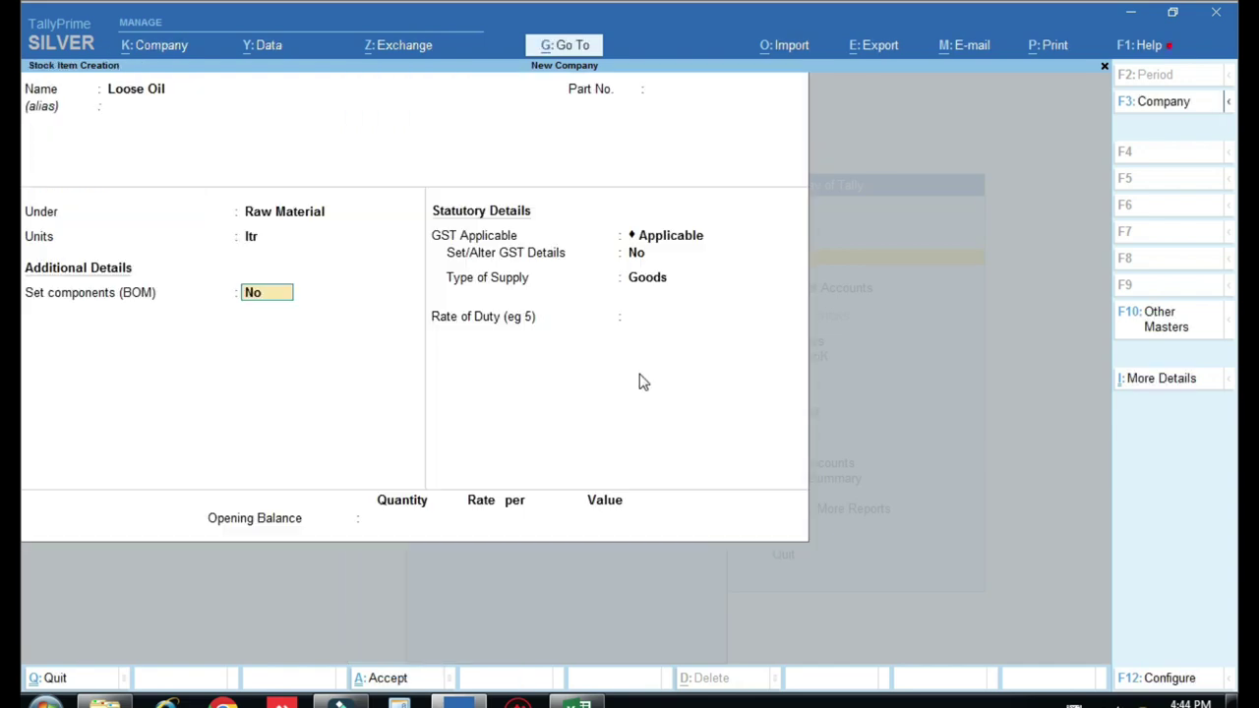
- Leave Loose Oil without BOM components and enable its GST details with description Loose Oil and HSN/SAC 123451
key(Return)
key(Return)
text(y)
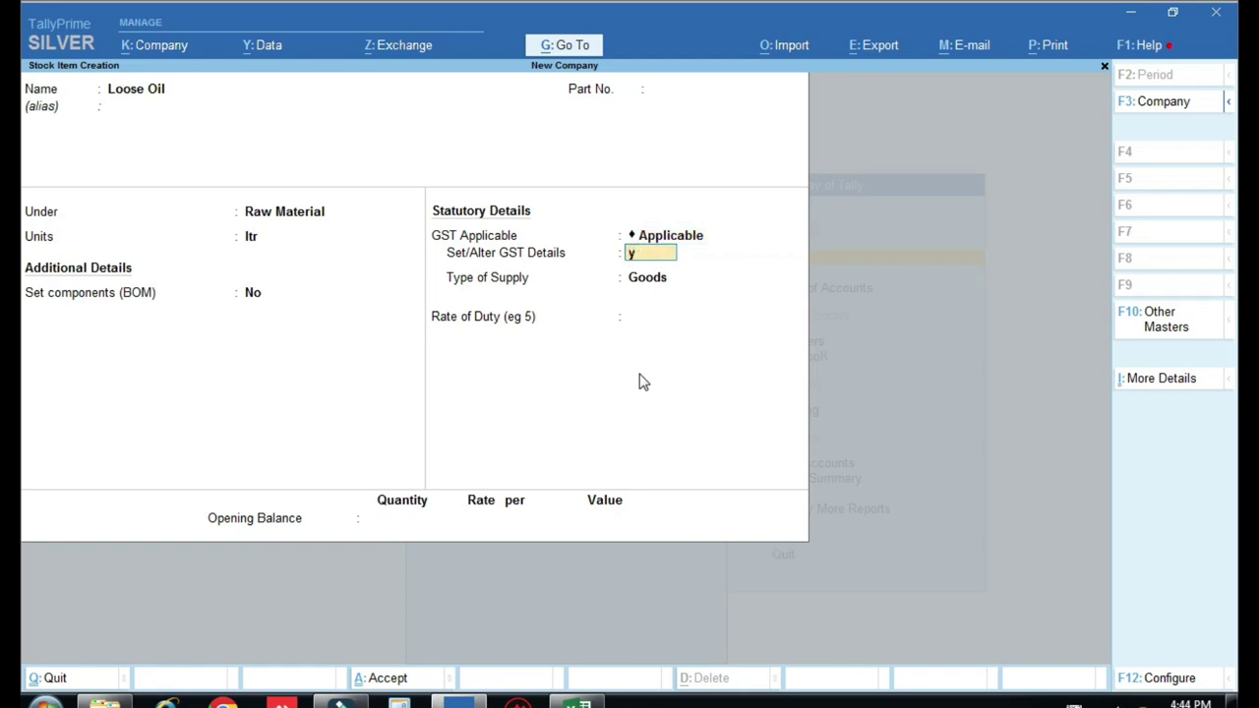
key(Return)
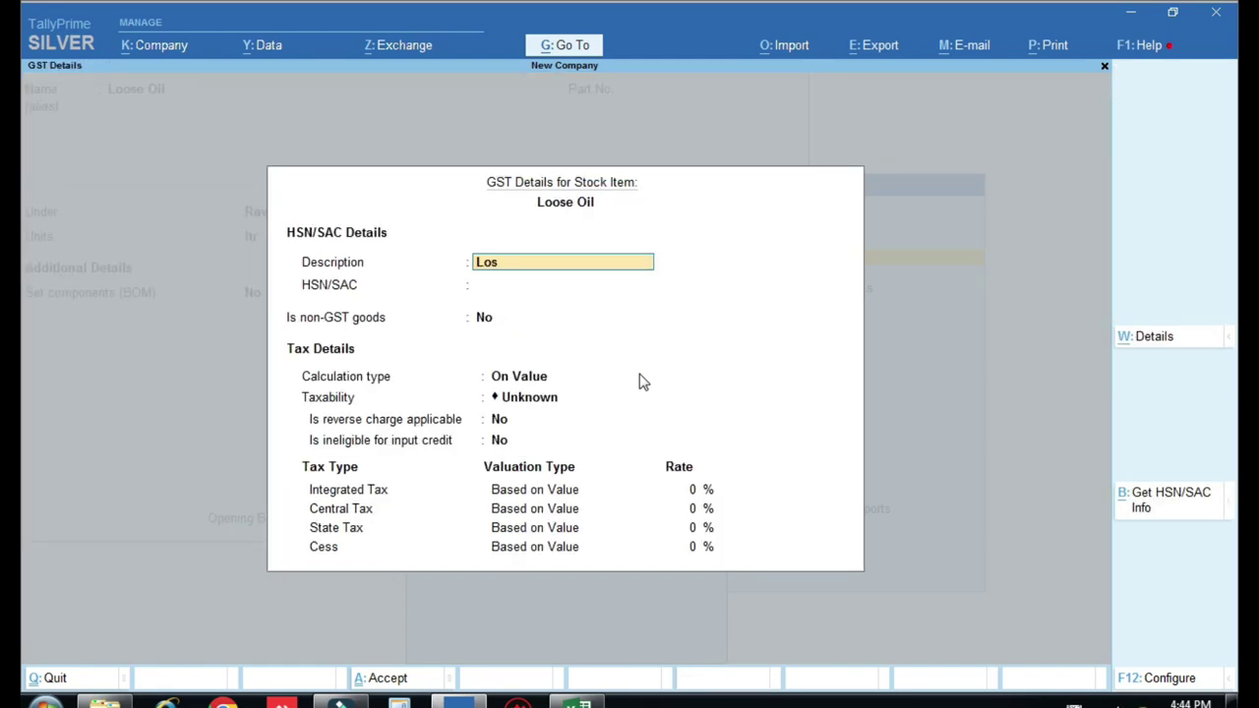
key(BackSpace)
key(BackSpace)
text(ose Oil)
key(Return)
text(123451)
key(Return)
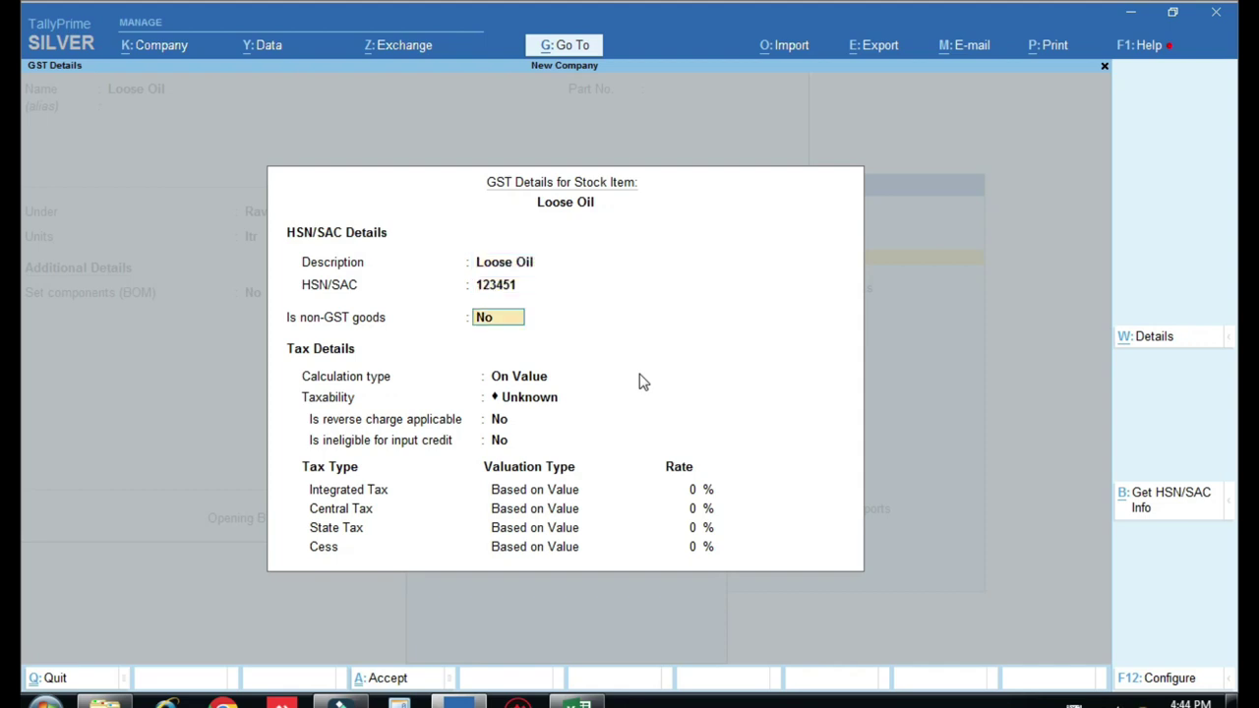
- Set Loose Oil's taxability to Taxable, calculated on value, with reverse charge and ineligible input credit at No
key(Return)
key(Return)
key(Down)
key(Down)
key(Down)
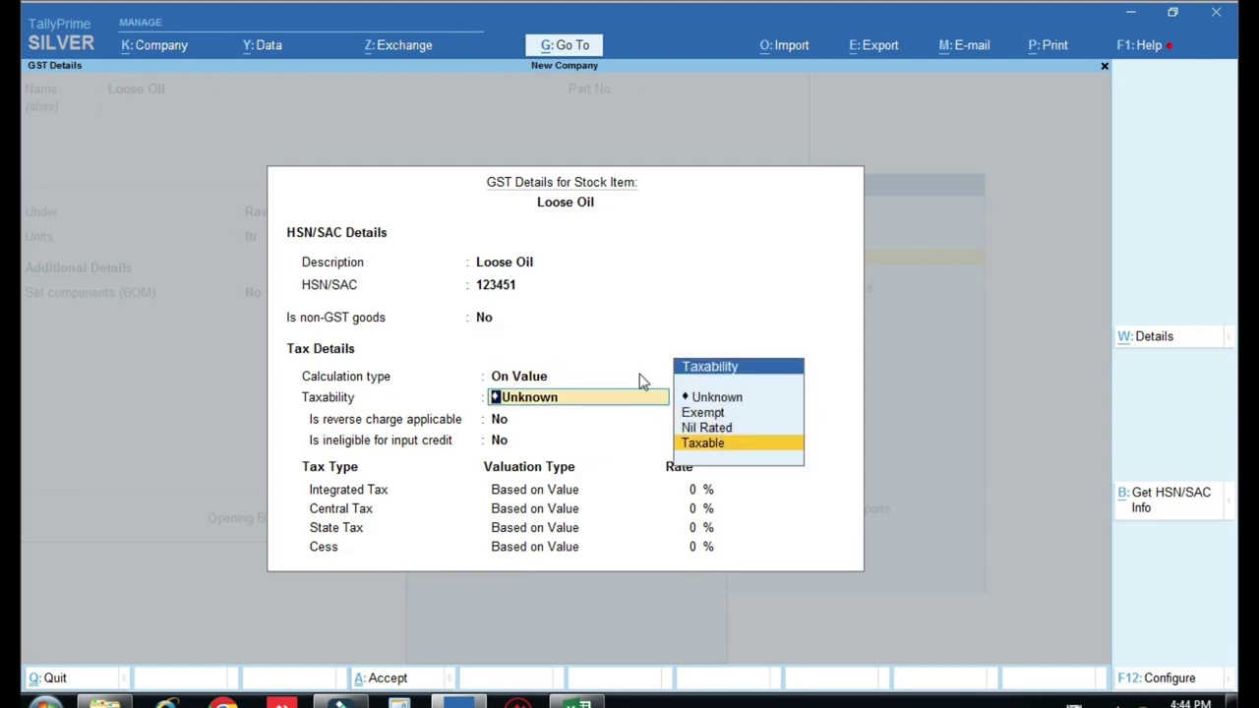
key(Return)
key(Return)
key(Return)
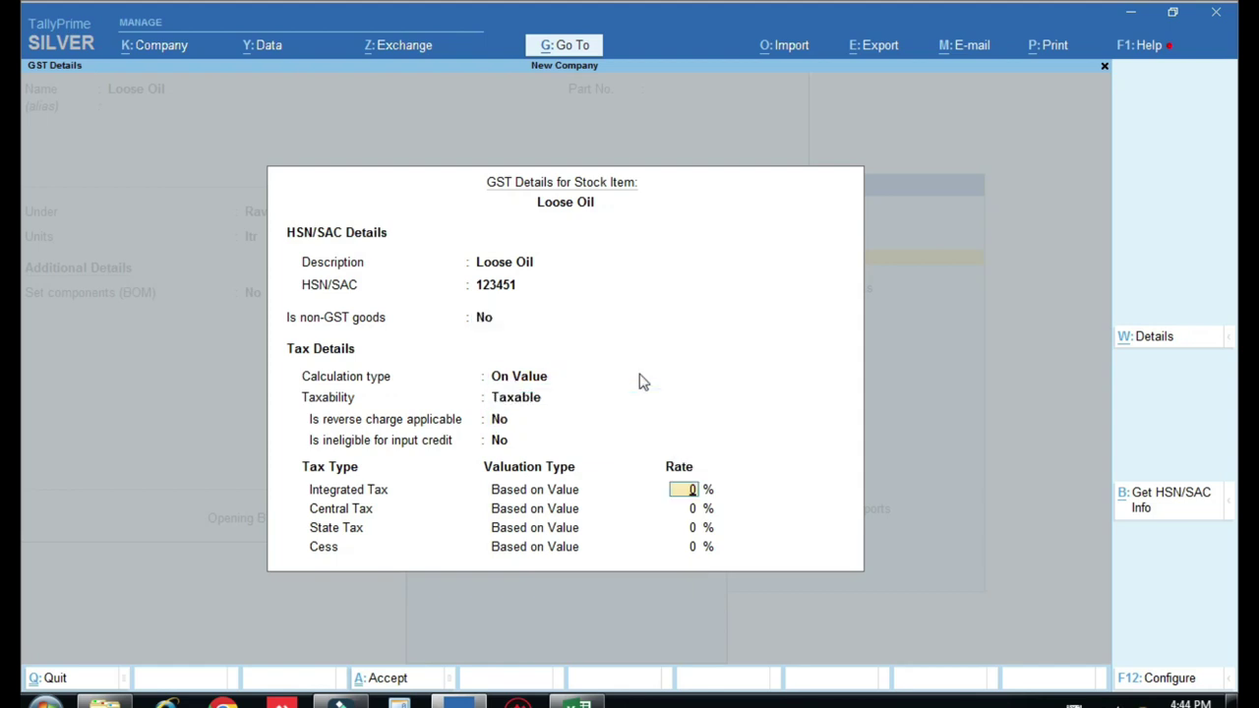
- Set Loose Oil's Integrated Tax rate to 12% and complete its GST details
text(12)
key(Return)
key(Return)
key(Return)
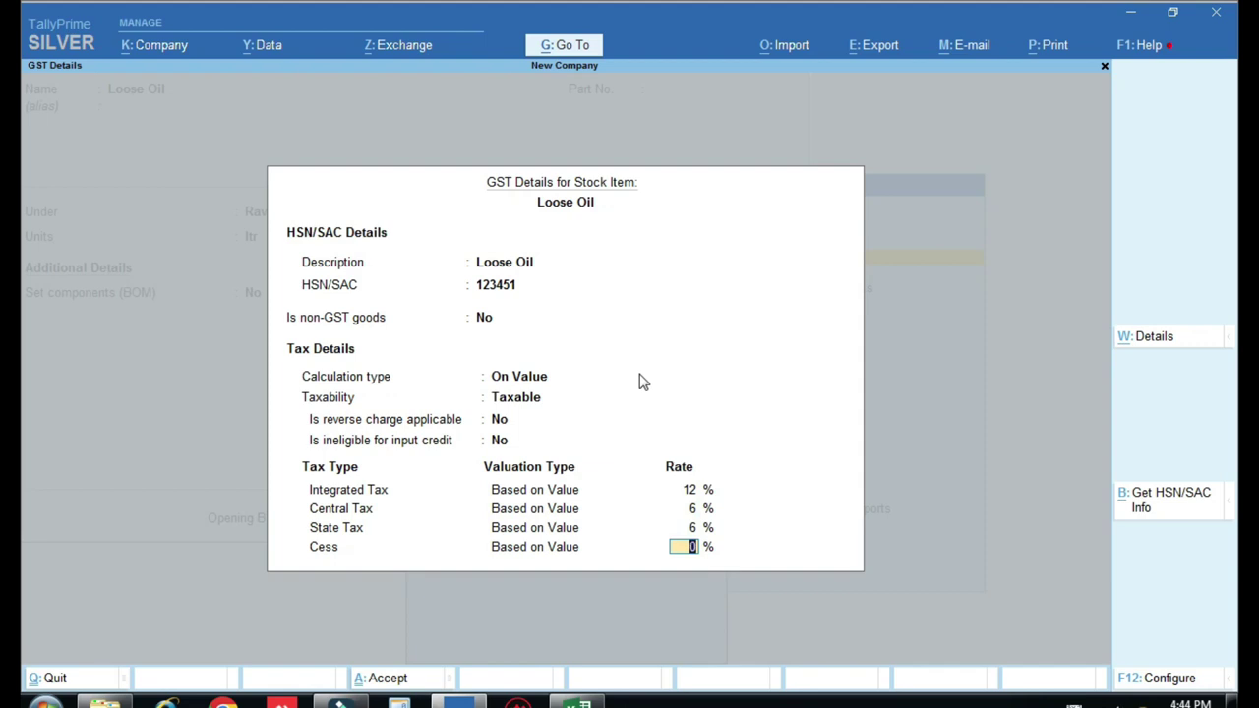
key(Return)
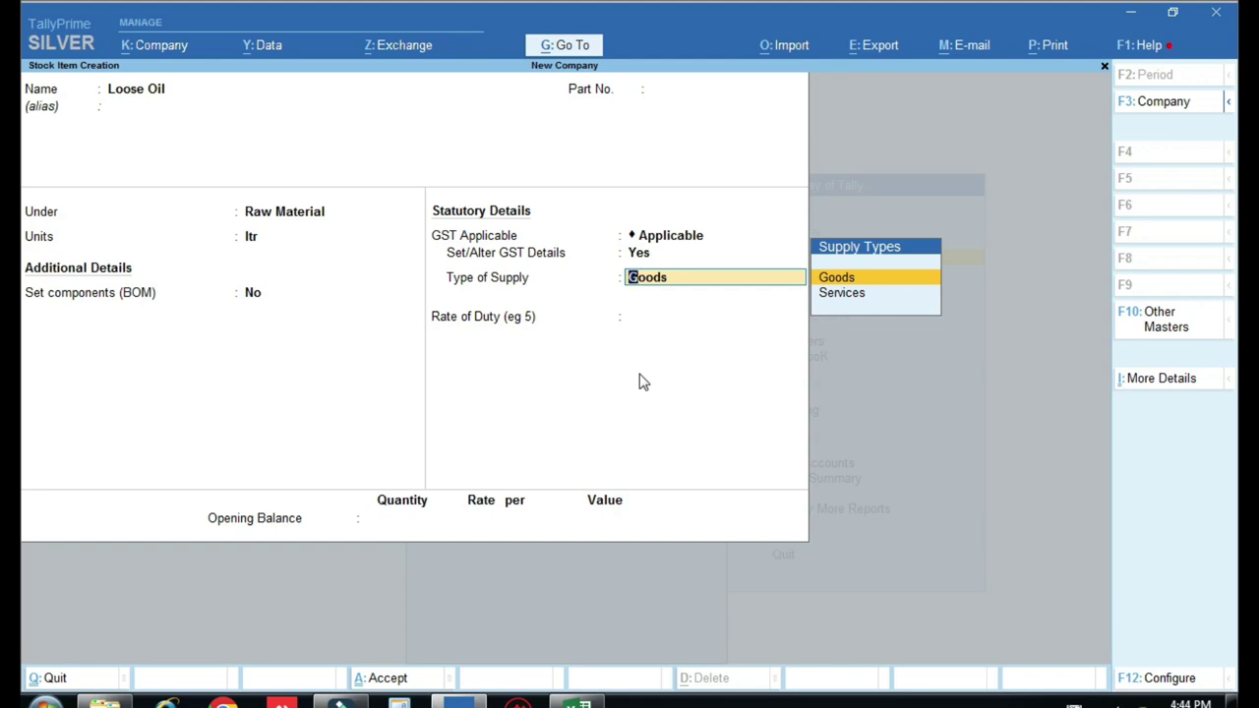
- Save the Loose Oil stock item with supply type Goods and no opening balance
key(Return)
key(Return)
key(Return)
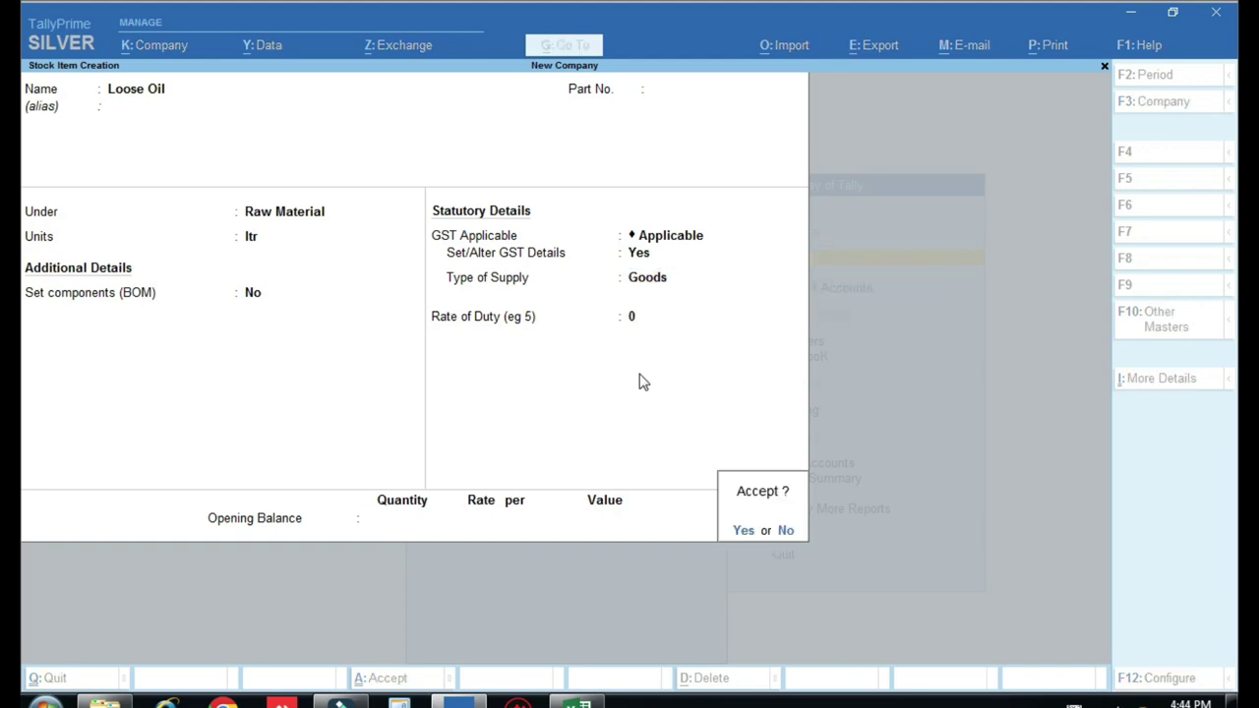
key(Return)
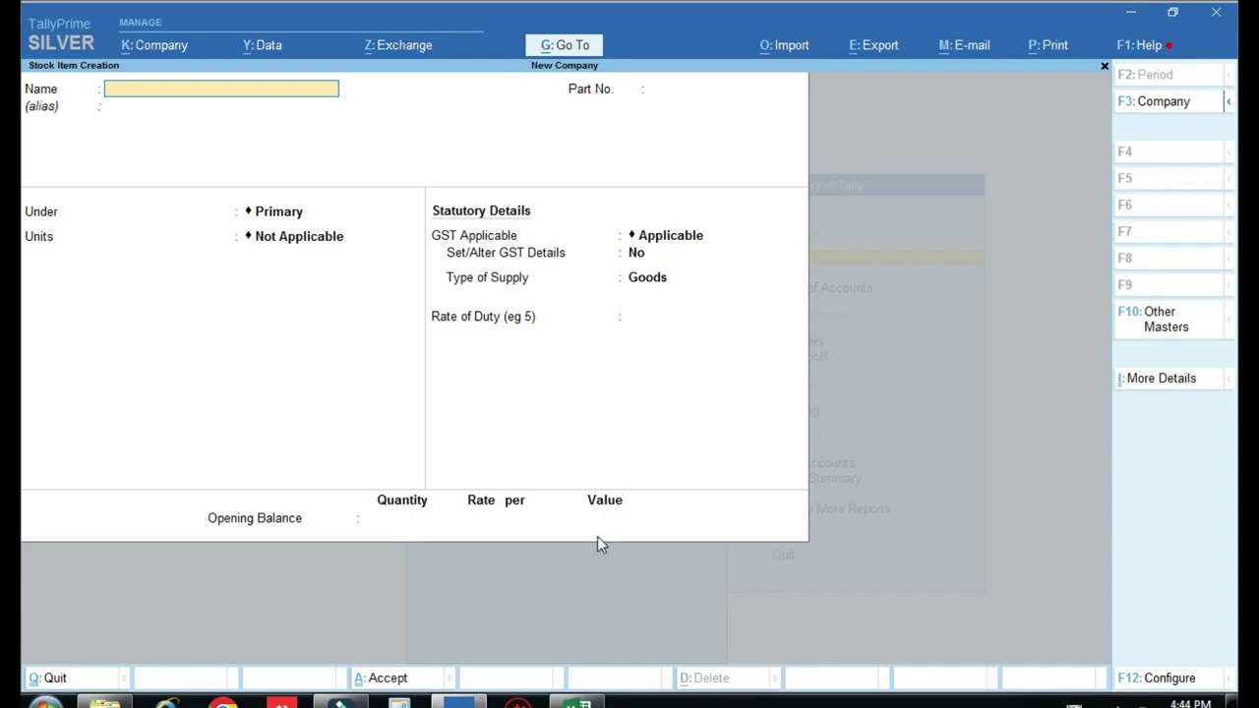
- Check the 1ltr Packing heading in the Excel cost sheet and return to TallyPrime
click(579, 703)
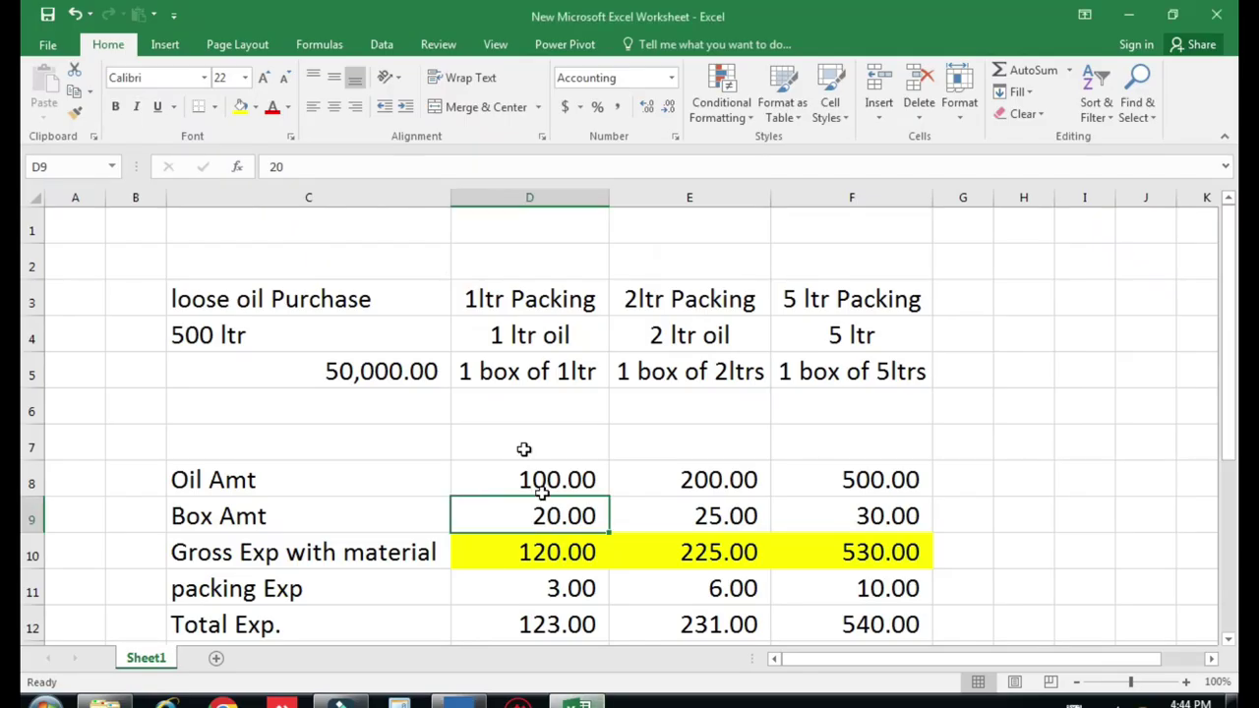
click(500, 291)
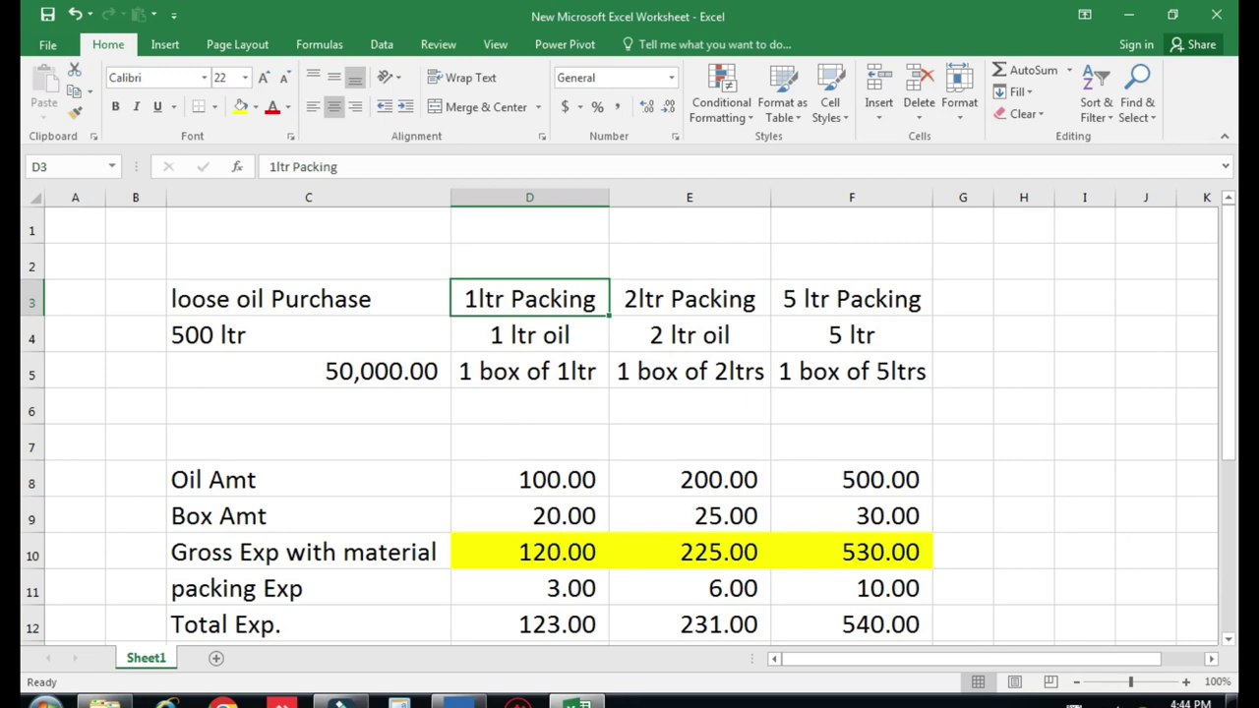
click(473, 700)
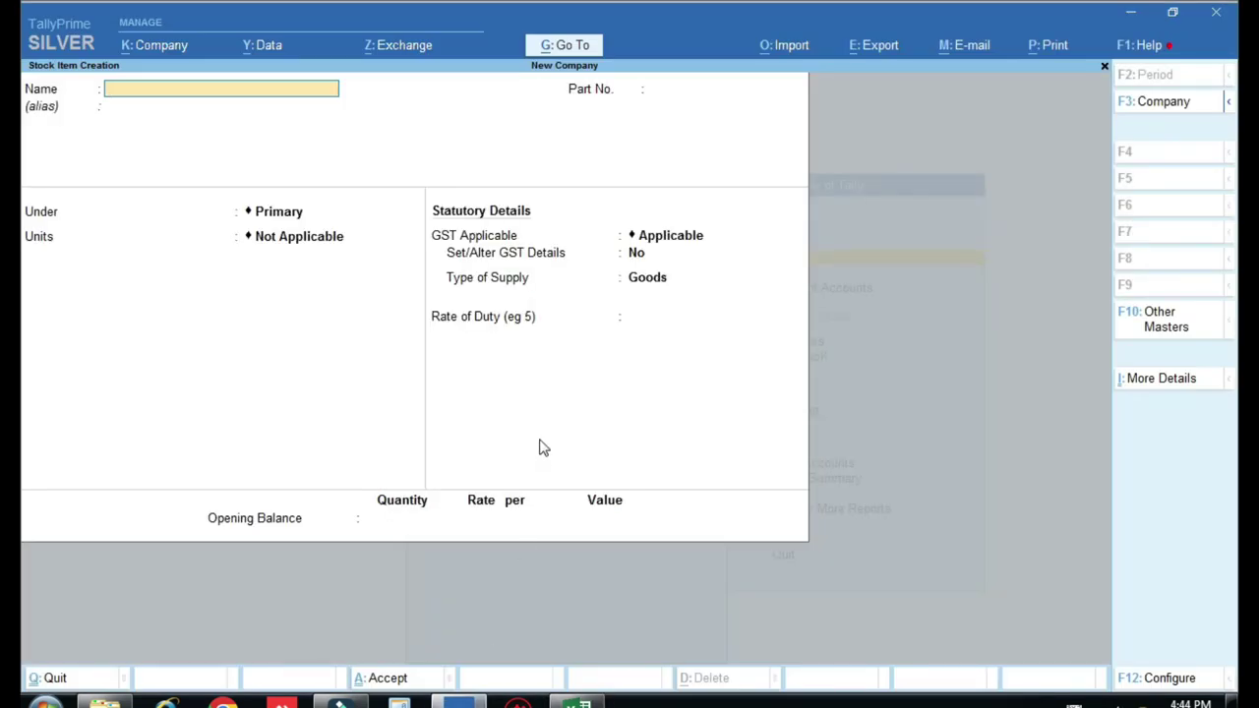
- Name the next stock item 1 Ltr Packing and place it under the Raw Material group
text(1 Ltr Packing)
key(Return)
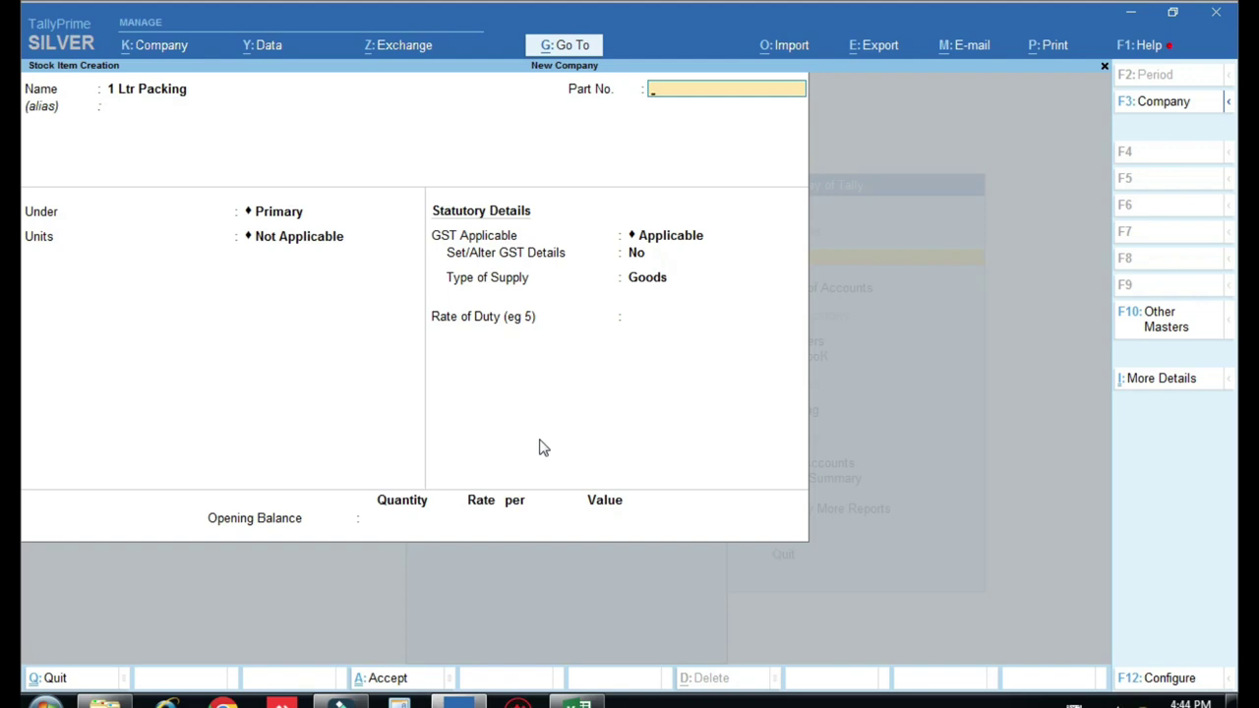
key(Return)
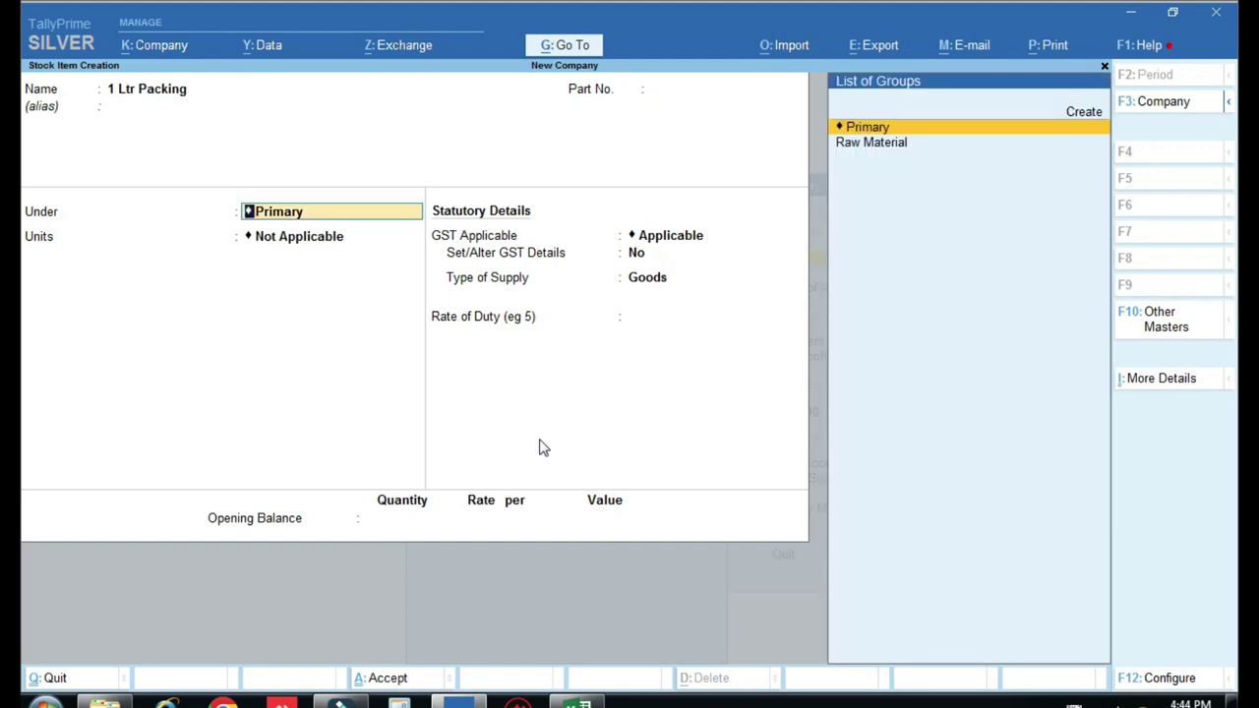
key(Down)
key(Return)
- Create a simple unit pcs with quantity code PCS-PIECES and 0 decimal places, and use it for 1 Ltr Packing
key(Down)
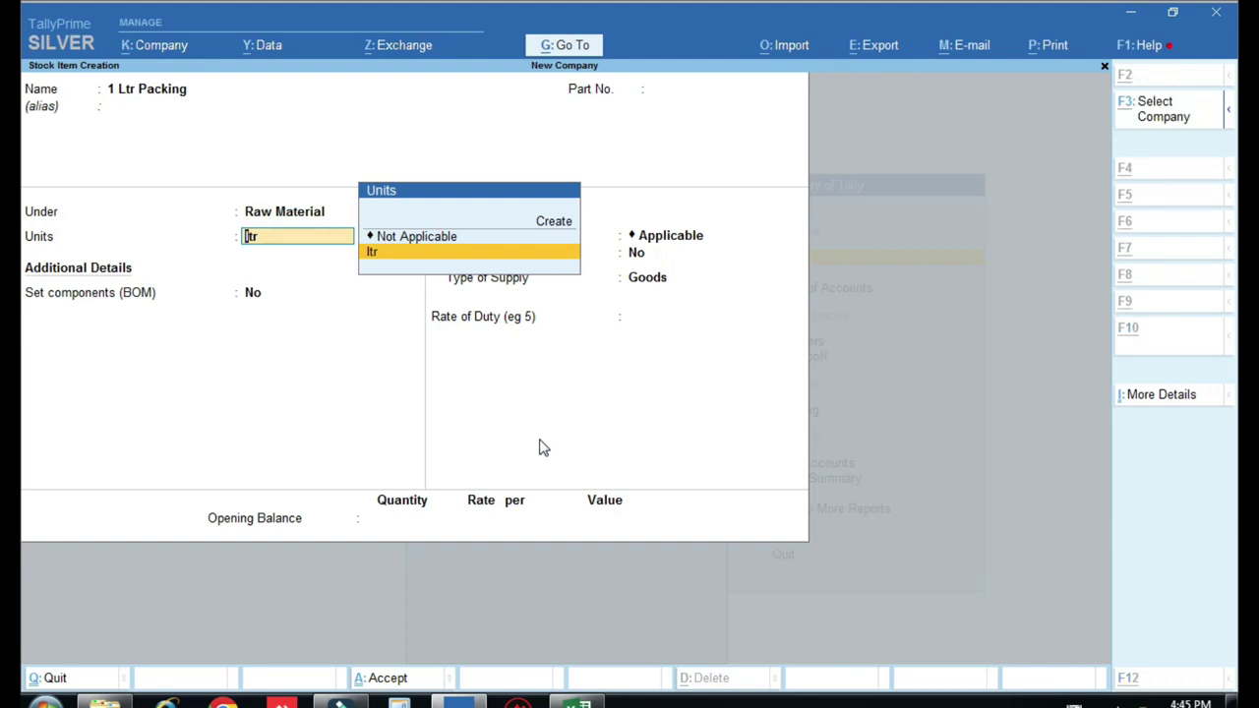
key(alt+c)
text(pcs)
key(Return)
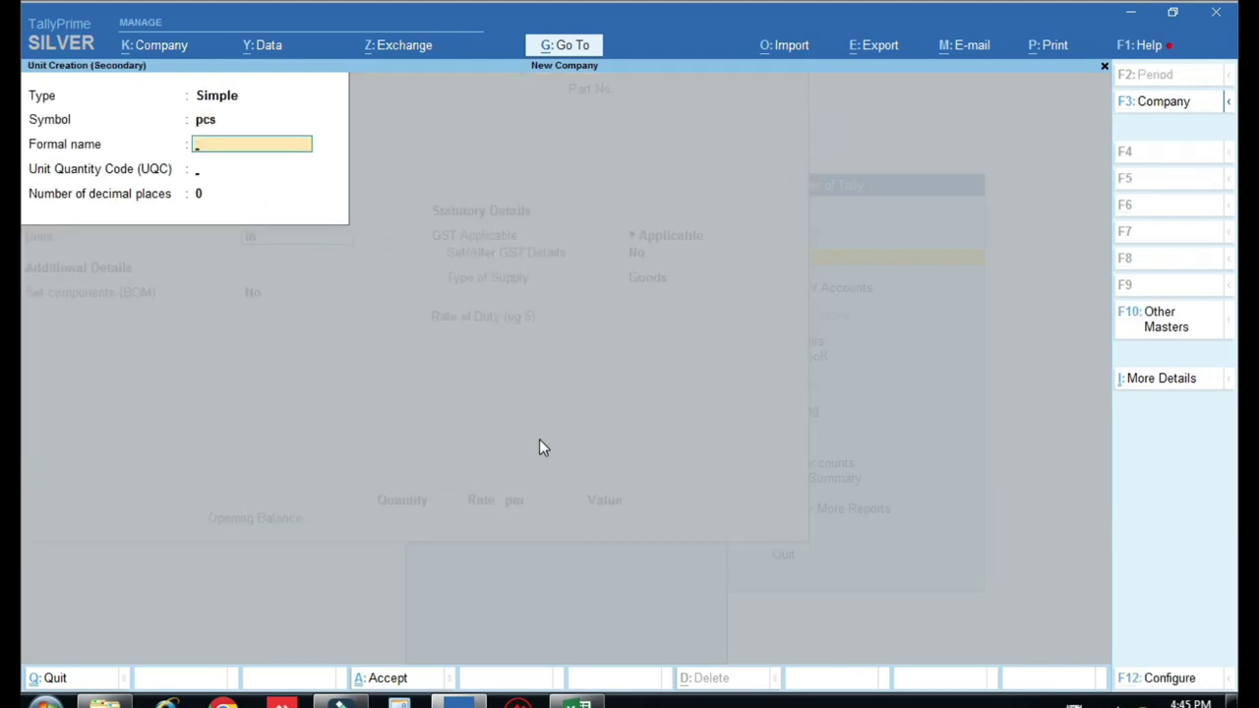
key(Return)
text(pcs)
key(Return)
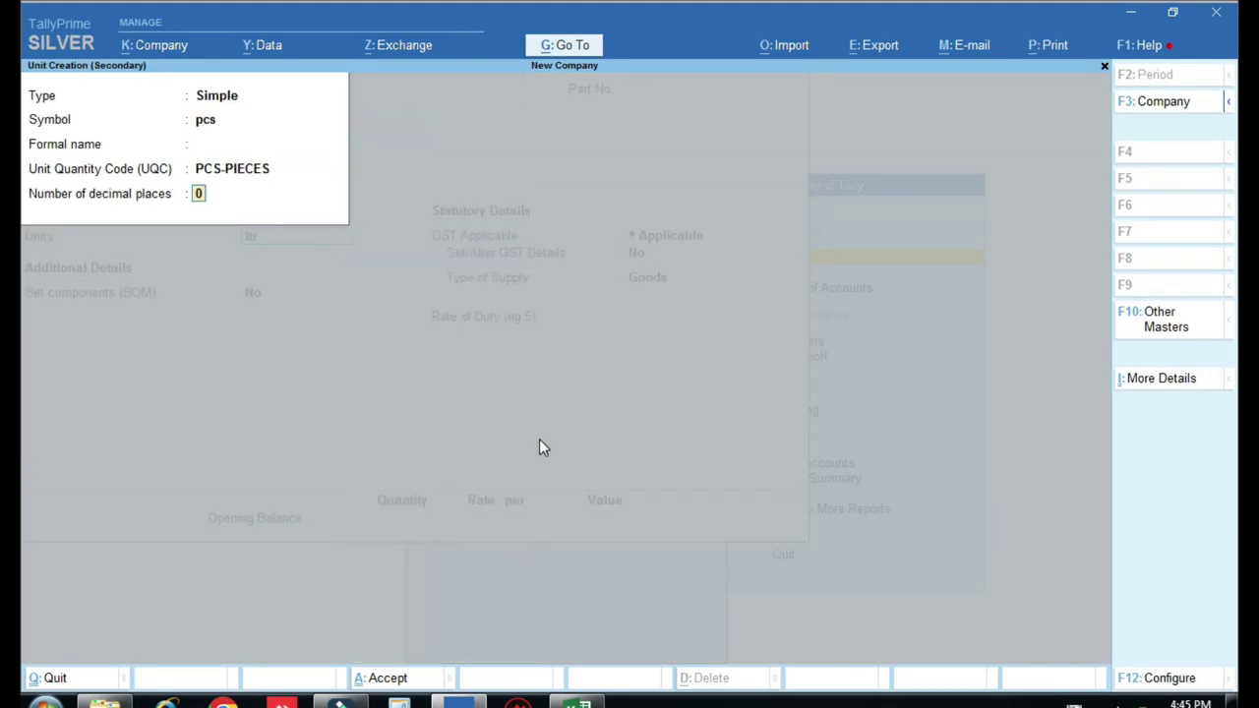
key(Return)
key(Return)
- Enable GST details for 1 Ltr Packing with description Bottle and HSN/SAC 12345, keeping non-GST goods at No
key(Return)
key(Return)
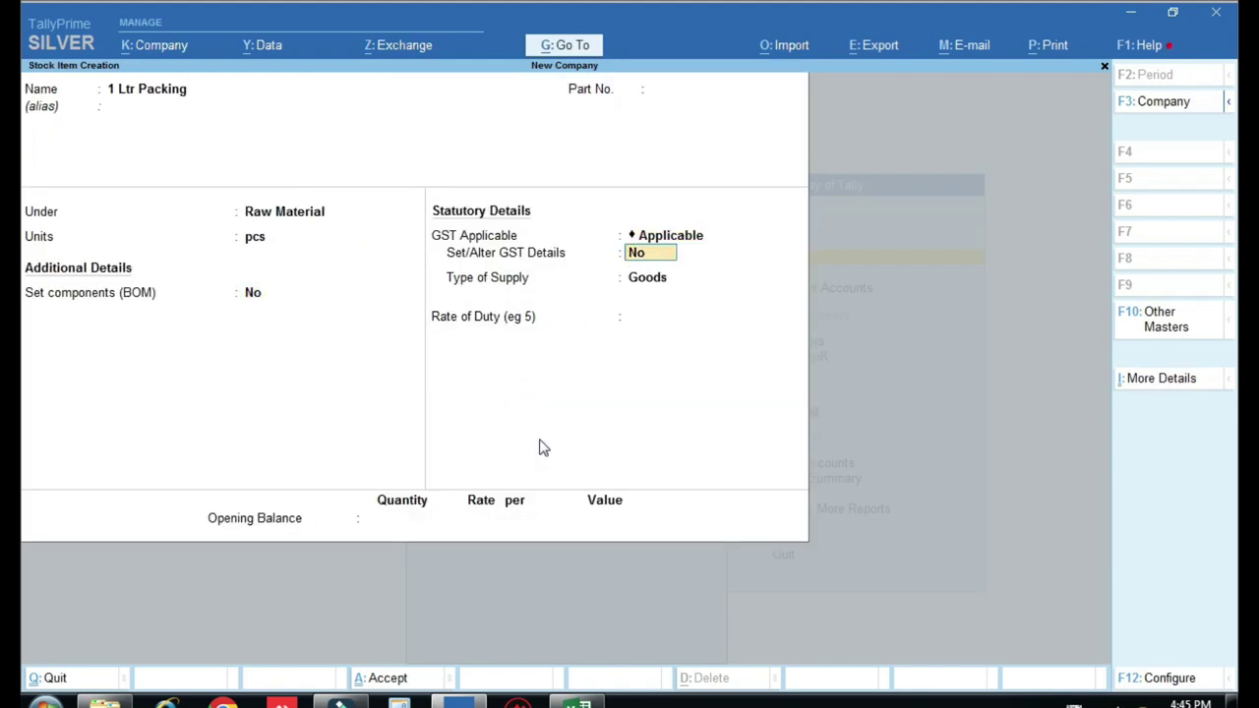
key(y)
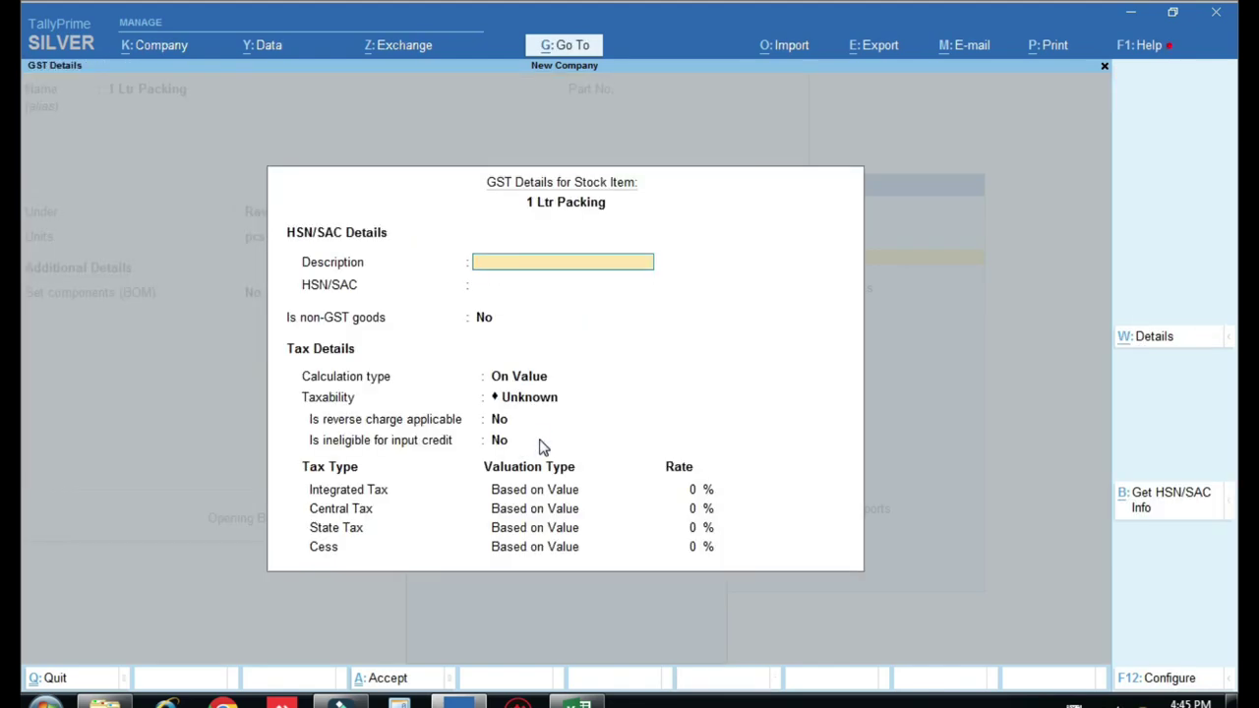
text(Bottle)
key(Return)
text(12345)
key(Return)
key(Return)
key(Return)
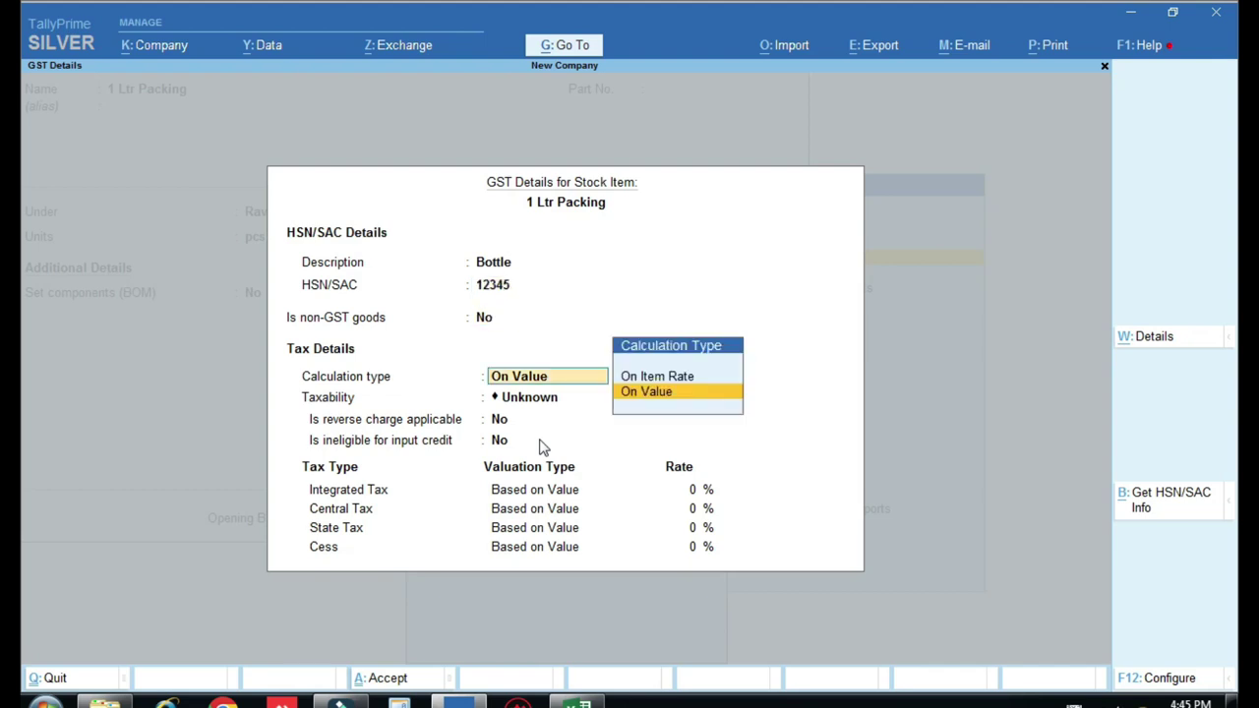
- Set the taxability of 1 Ltr Packing to Taxable, with calculation On Value and No for reverse charge and input credit ineligibility
key(Down)
key(Down)
key(Down)
key(Return)
key(Return)
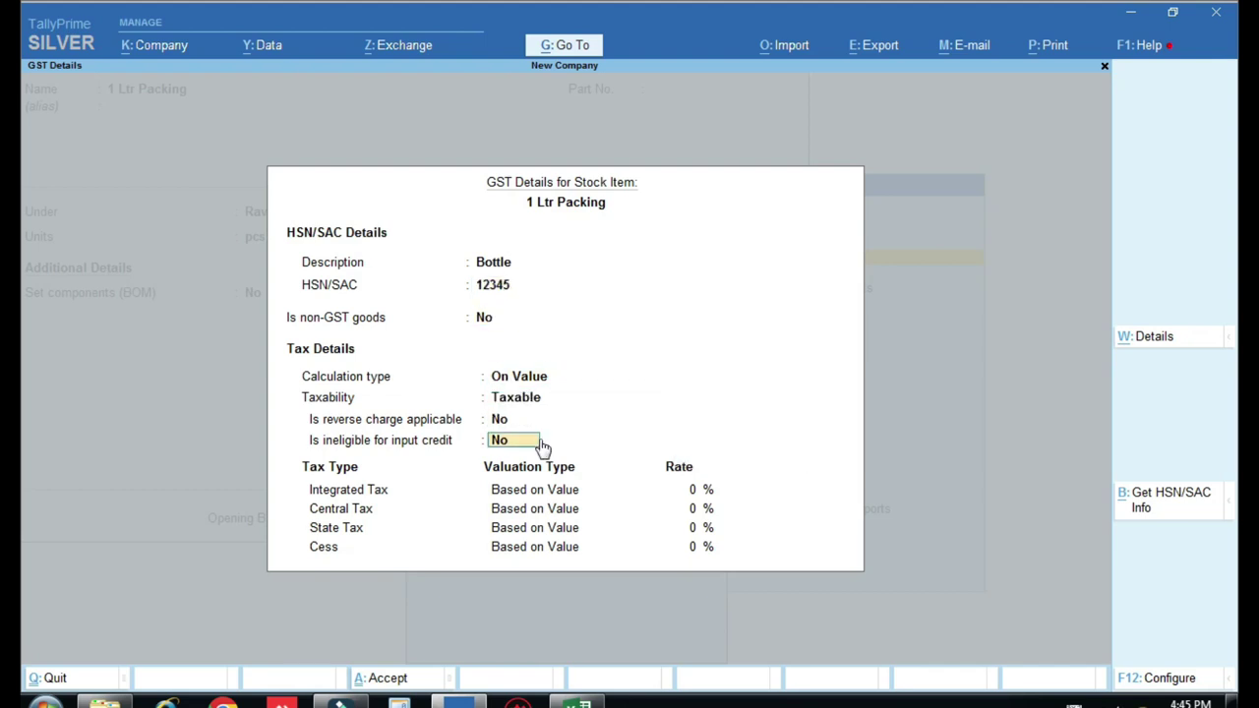
key(Return)
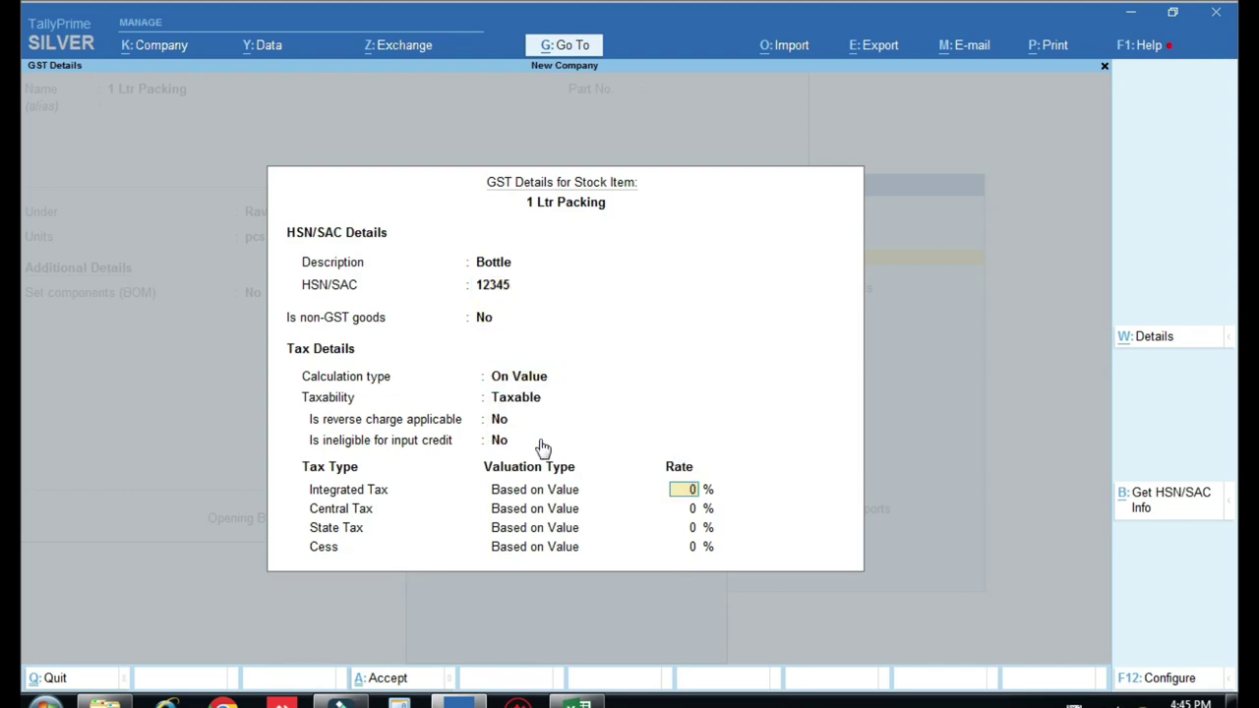
- Set the integrated tax rate of 1 Ltr Packing to 5% and save the stock item
text(5)
key(Return)
key(Return)
key(Return)
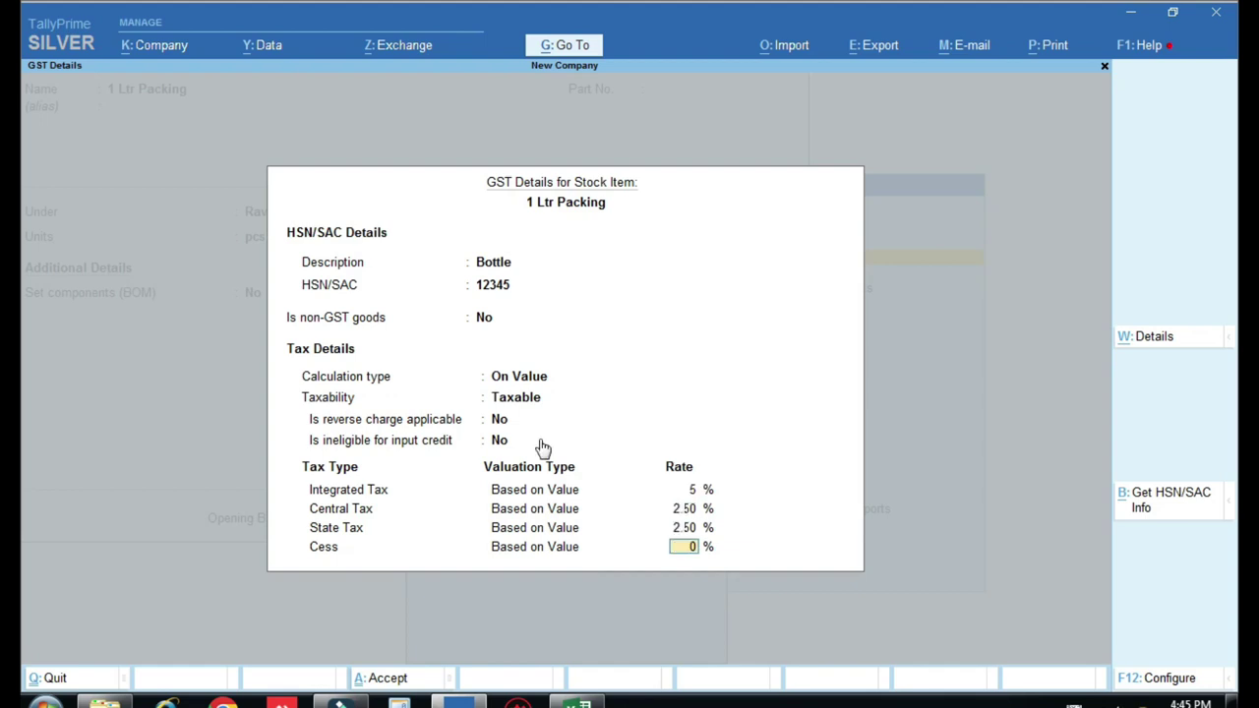
key(Return)
key(Return)
key(Return)
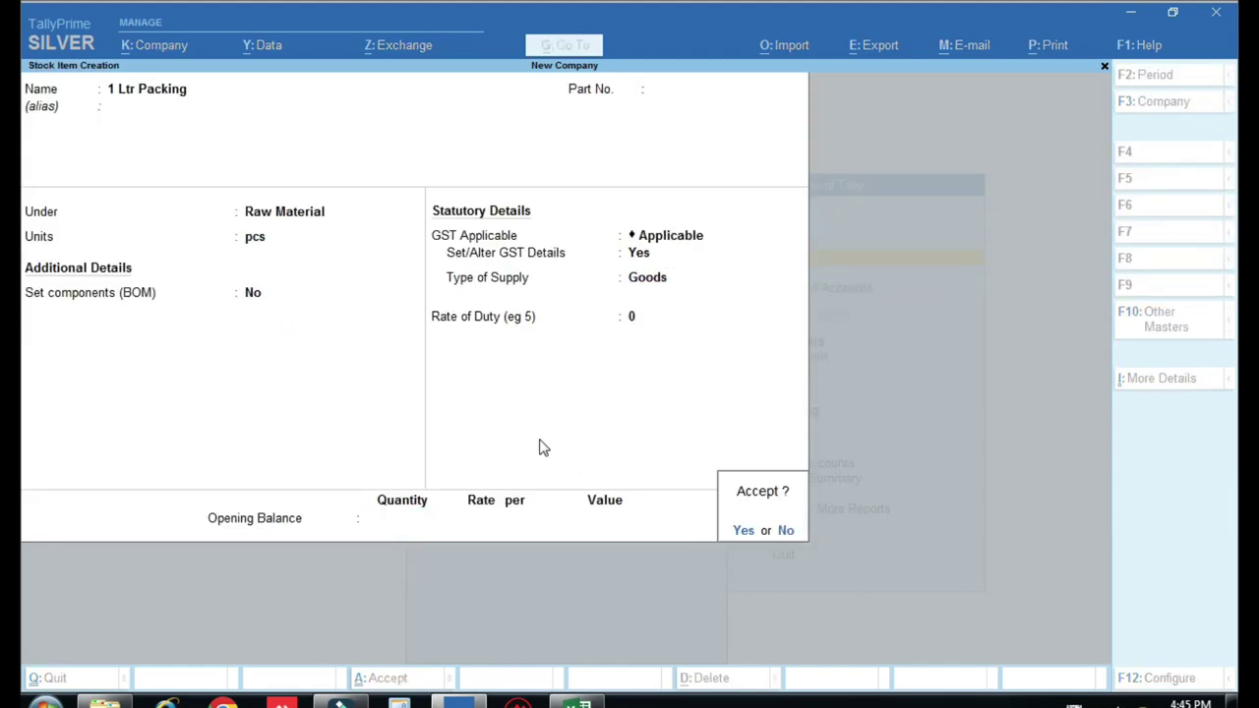
key(Return)
- Name the next stock item 2 Ltr Packing, place it under the Raw Material group and set its unit to pcs
key(ctrl+r)
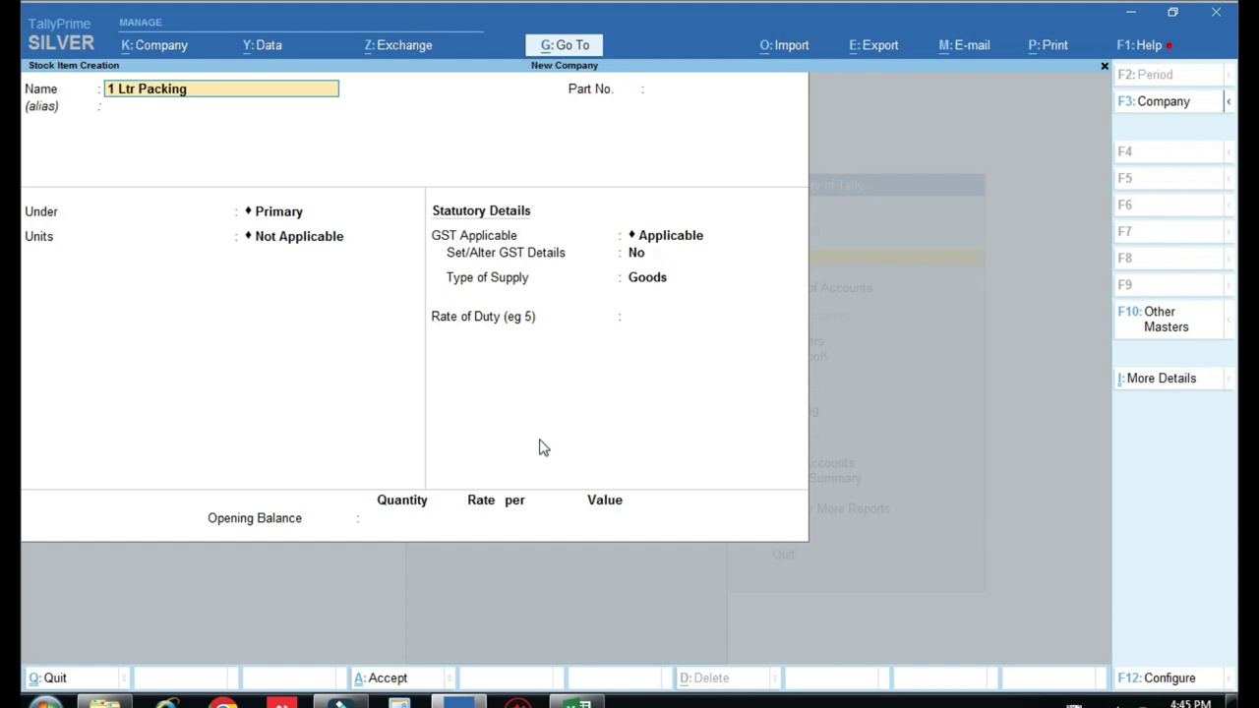
key(Home)
key(Delete)
text(2)
key(Return)
key(Return)
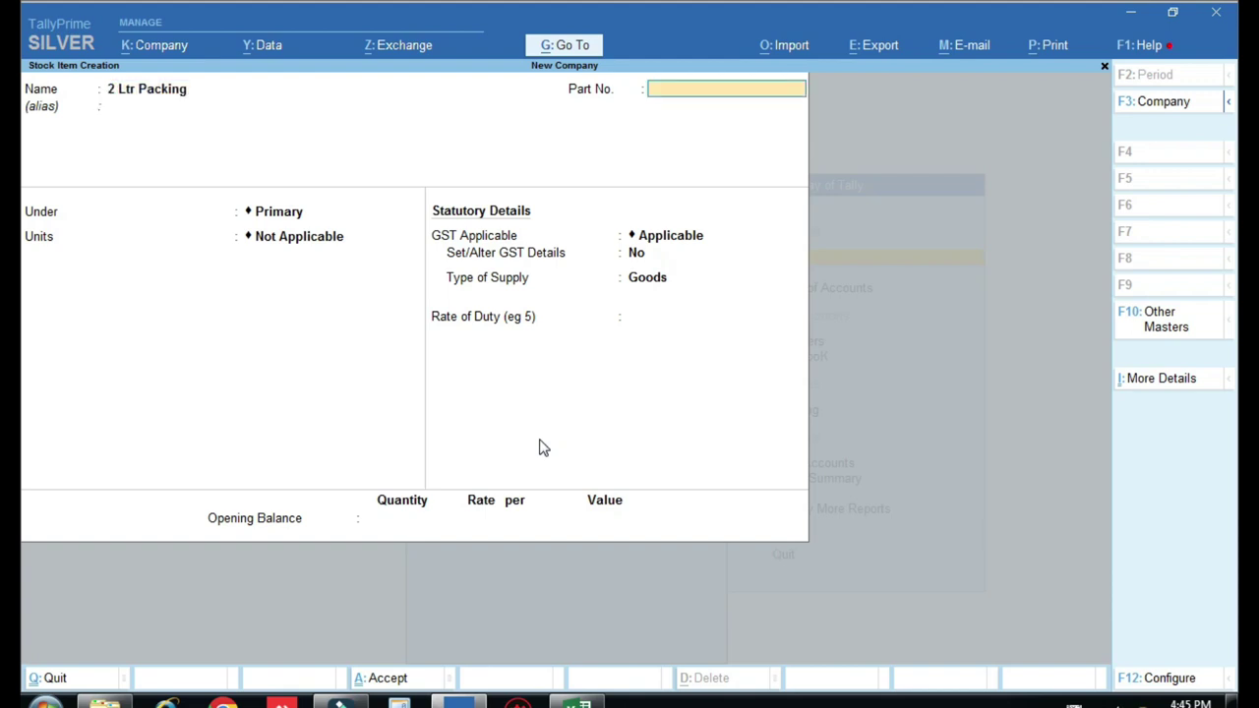
key(Return)
key(Down)
key(Return)
key(Down)
key(Down)
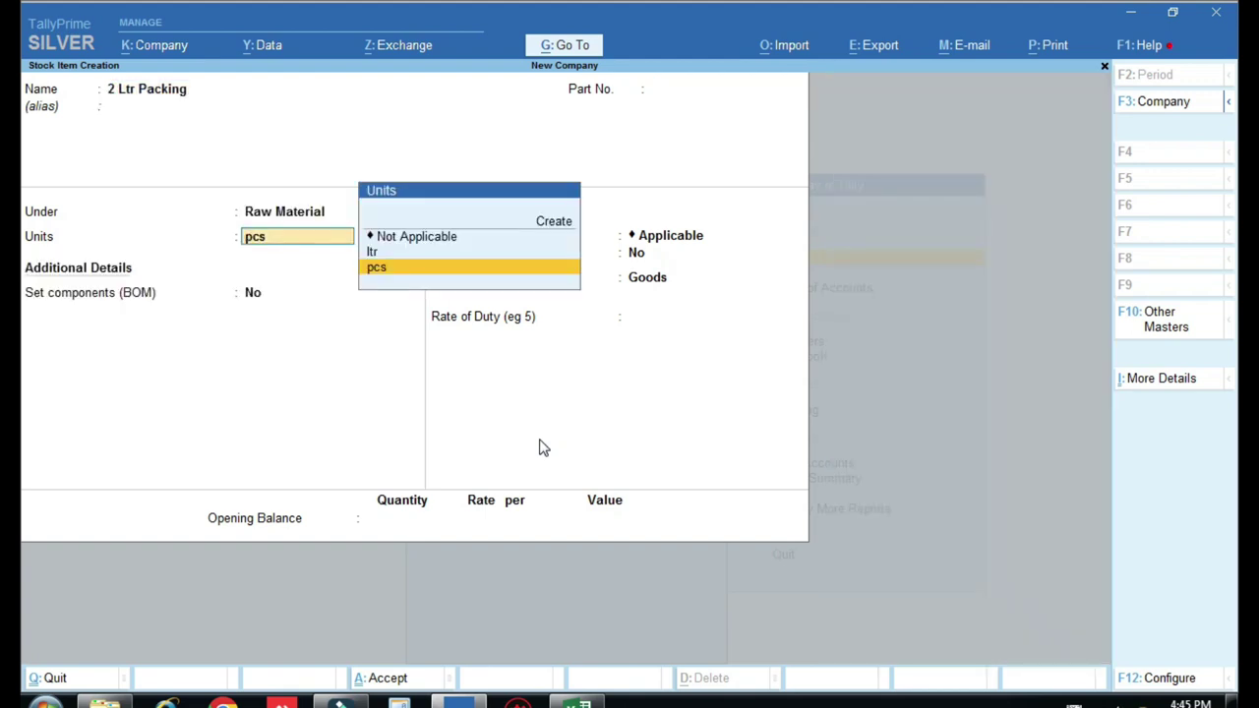
key(Return)
- Enable GST details for 2 Ltr Packing with description Bottle, HSN/SAC 12345 and calculation type On Value
key(Return)
text(y)
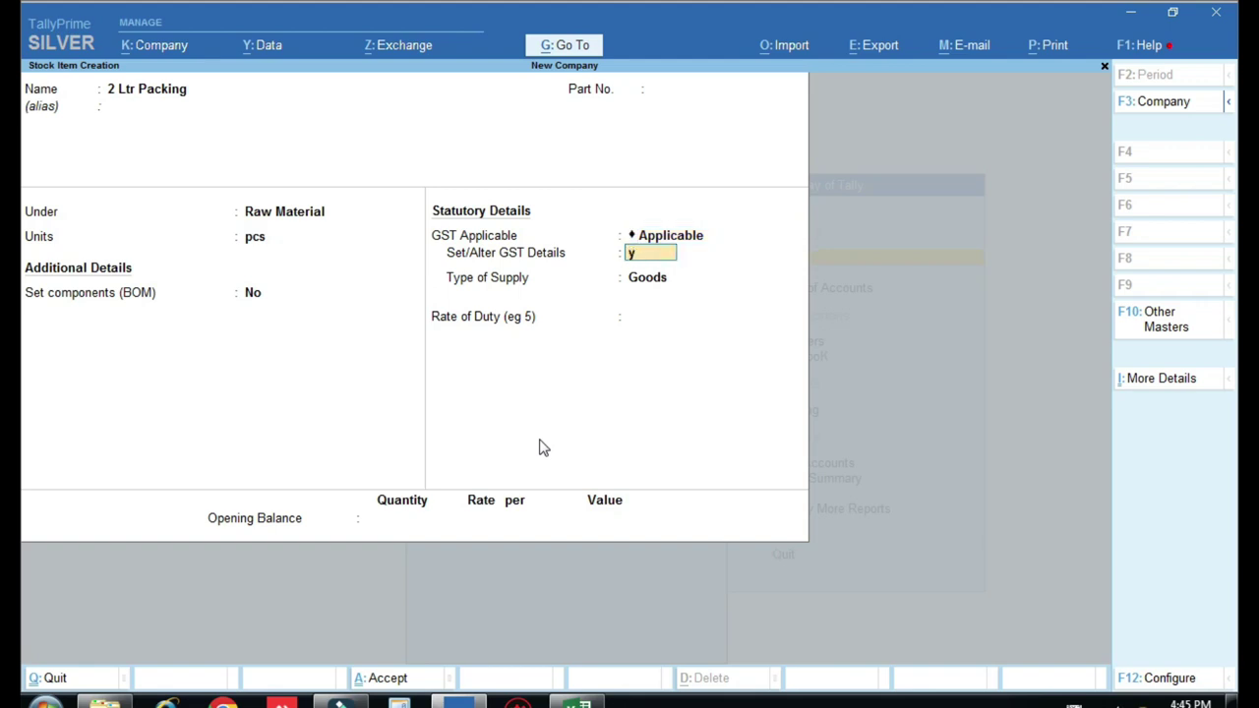
key(Return)
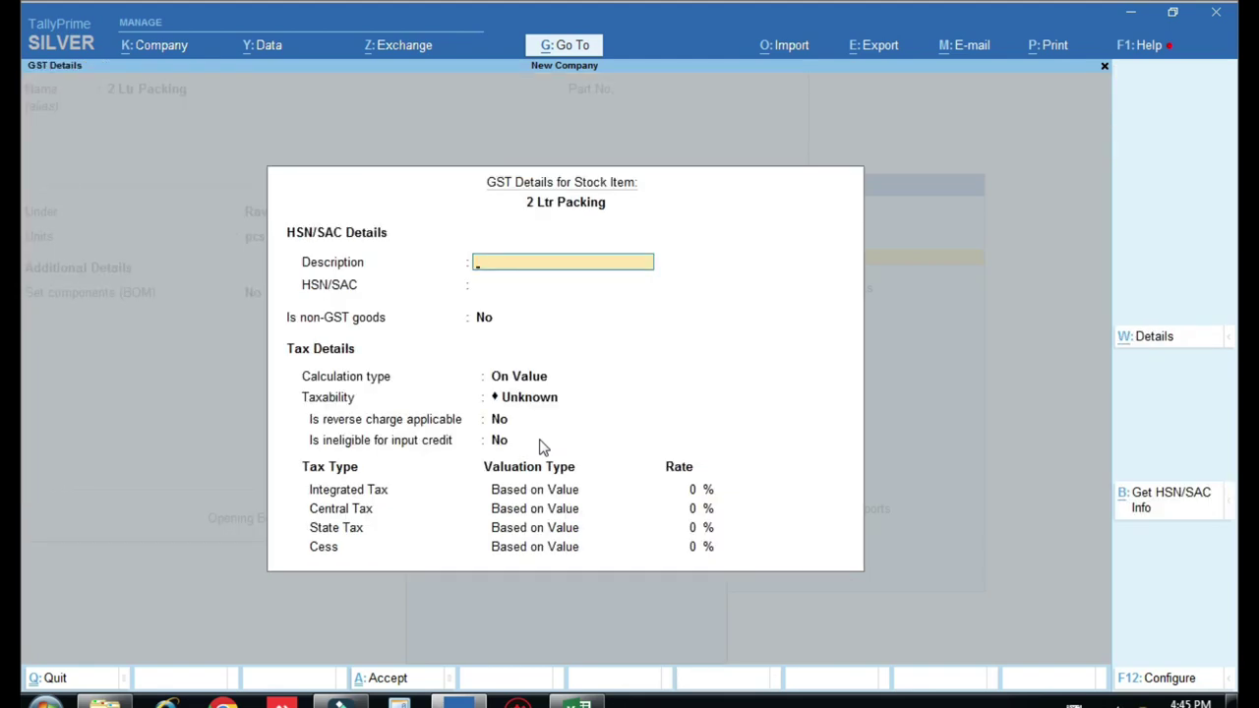
text(Bottle)
key(Return)
text(1)
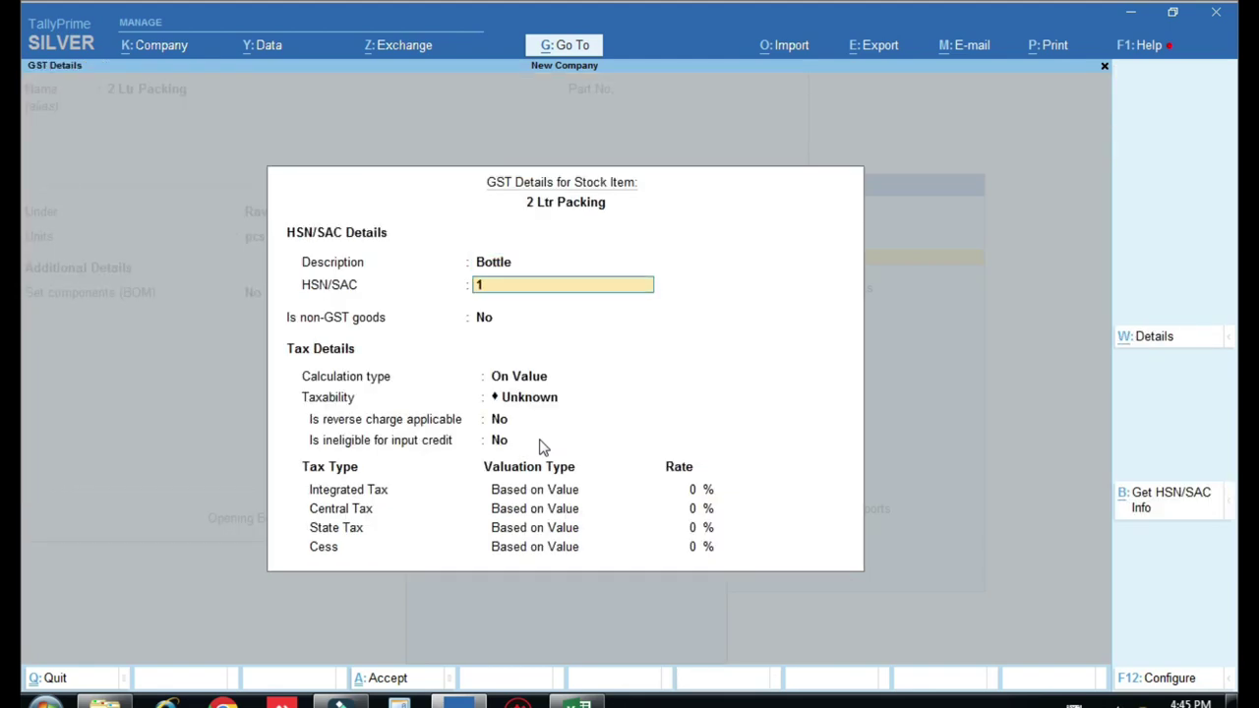
text(2345)
key(Return)
key(Return)
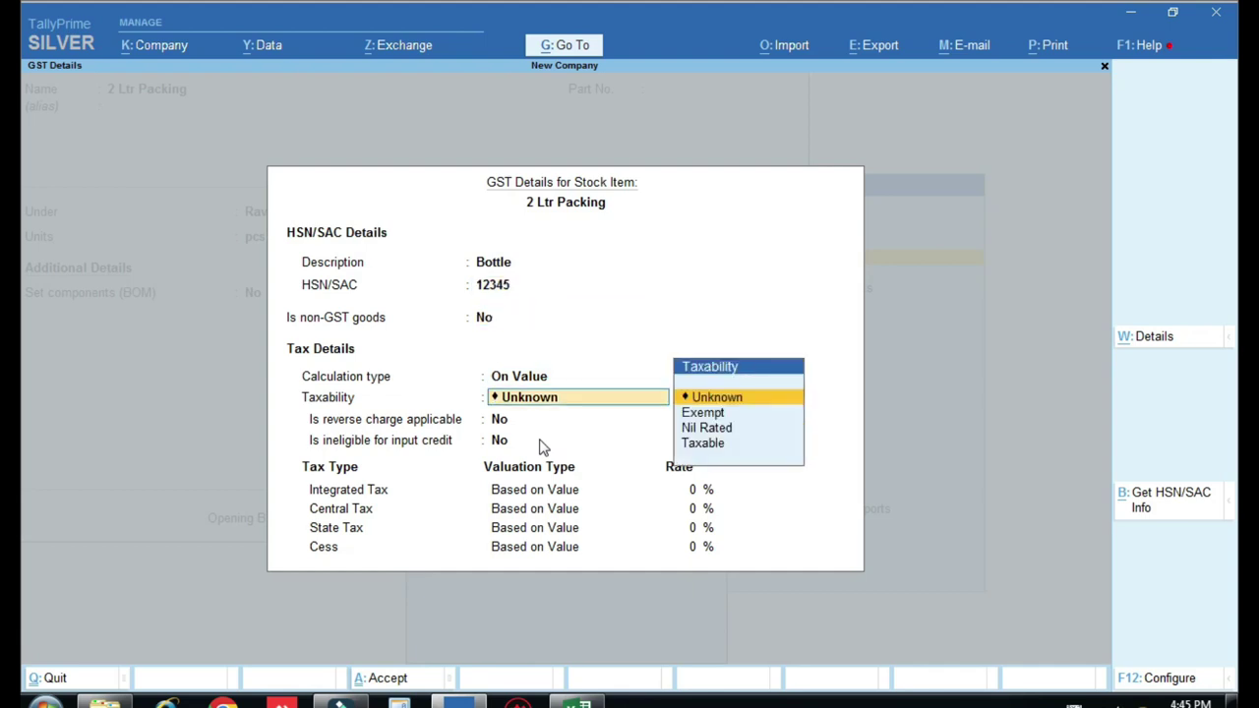
- Set the taxability of 2 Ltr Packing to Taxable, with No for reverse charge and input credit ineligibility
key(Down)
key(Down)
key(Down)
key(Return)
key(Return)
key(Return)
- Set the integrated tax rate of 2 Ltr Packing to 5% and save the stock item
text(5)
key(Return)
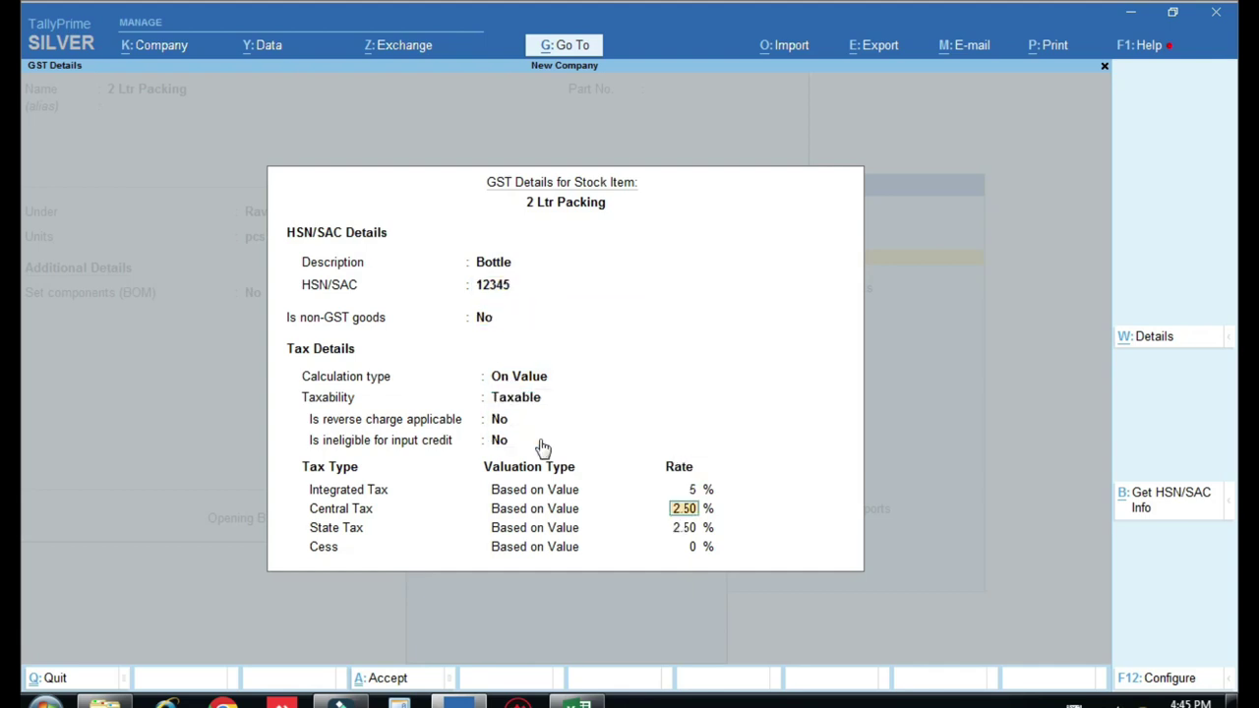
key(Return)
key(Return)
key(Return)
key(Return)
key(Return)
key(Return)
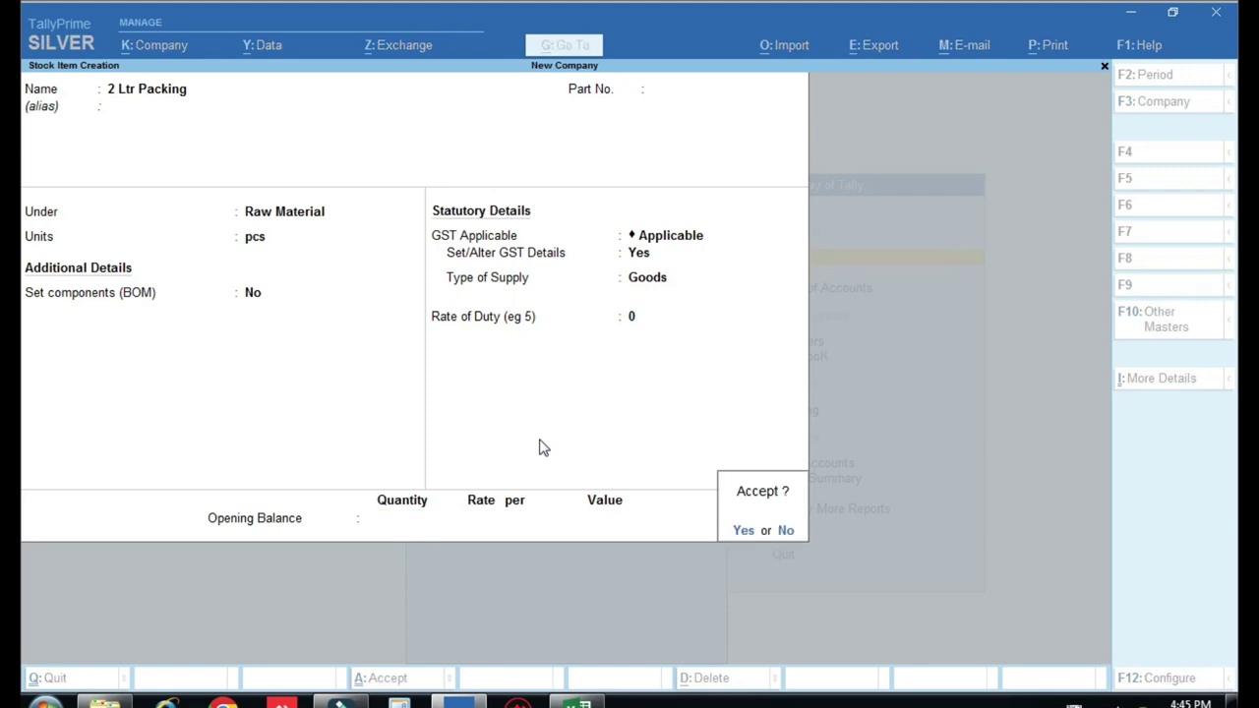
key(Return)
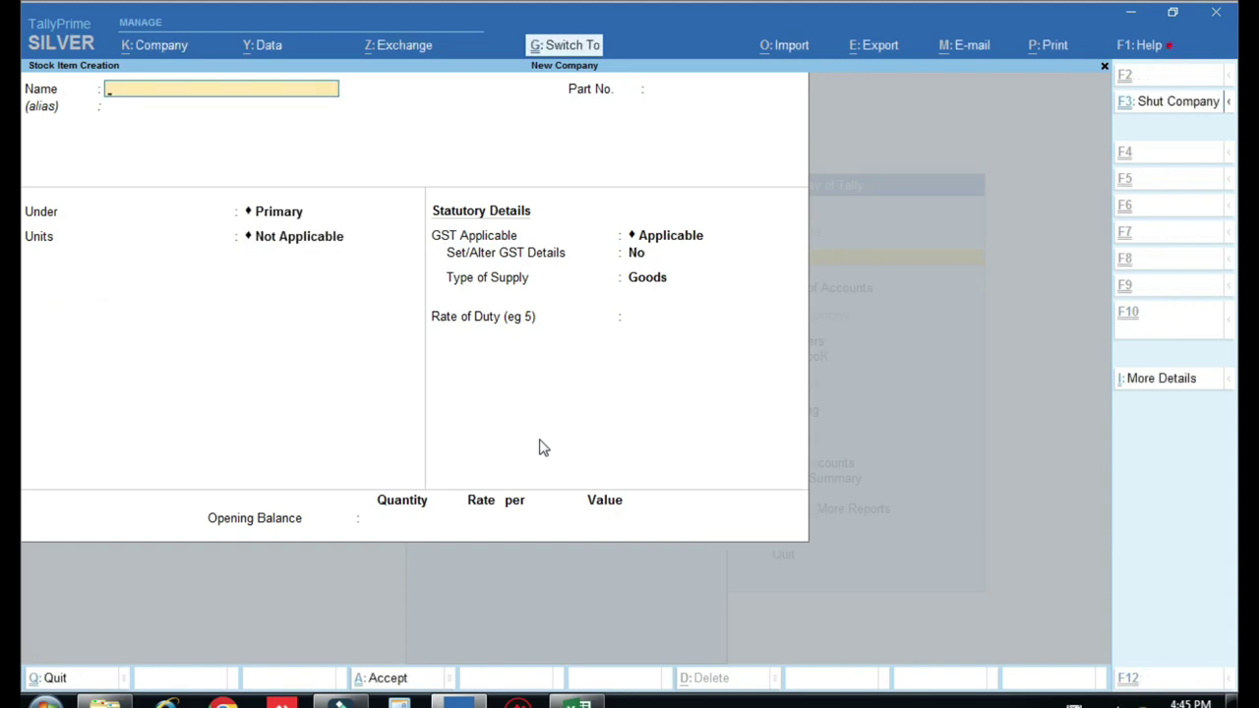
- Name the next stock item 5 Ltr Packing, place it under the Raw Material group and set its unit to pcs
key(ctrl+r)
key(Delete)
text(5)
key(Return)
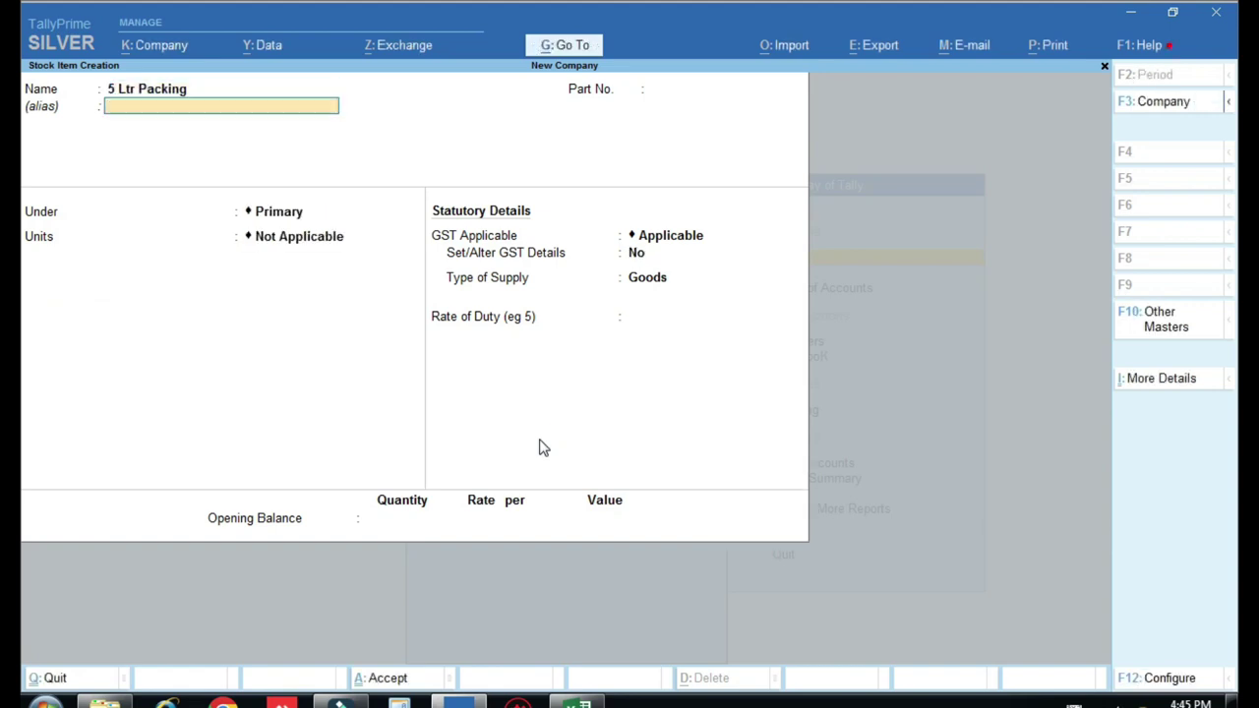
key(Return)
key(Down)
key(Return)
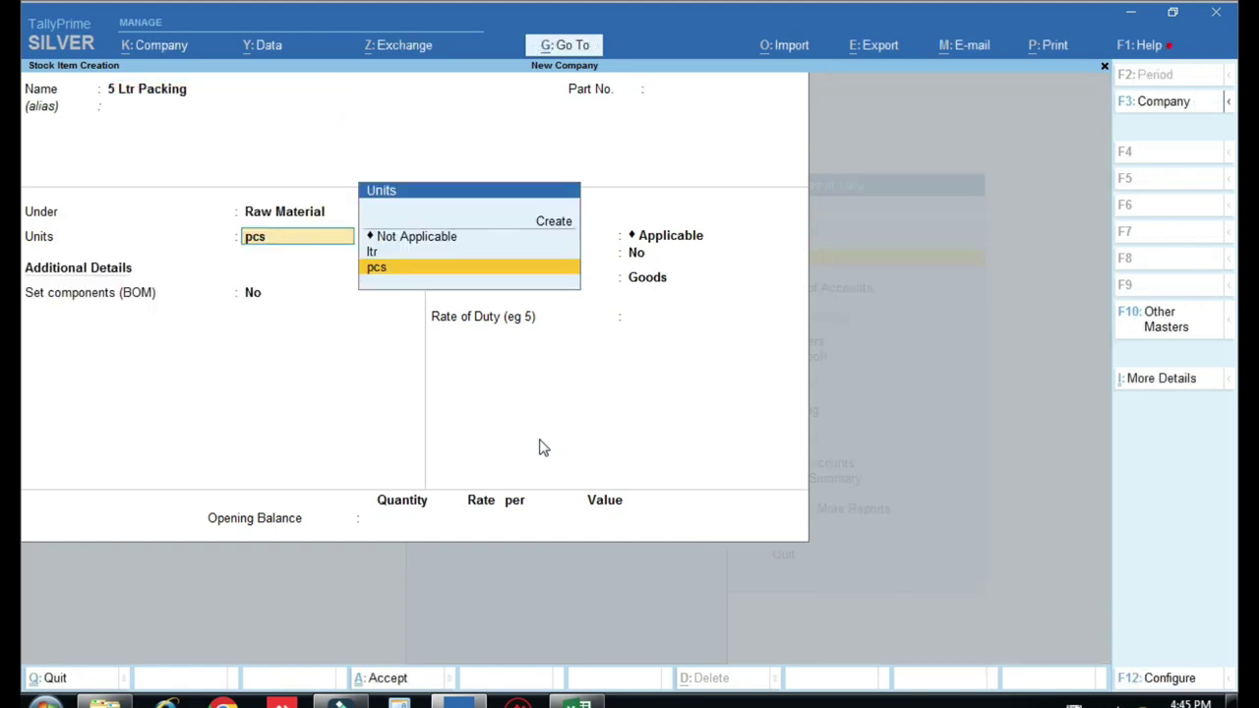
key(Return)
- Enable GST details for 5 Ltr Packing with description Bottle, HSN/SAC 12345 and calculation type On Value
key(Return)
key(Return)
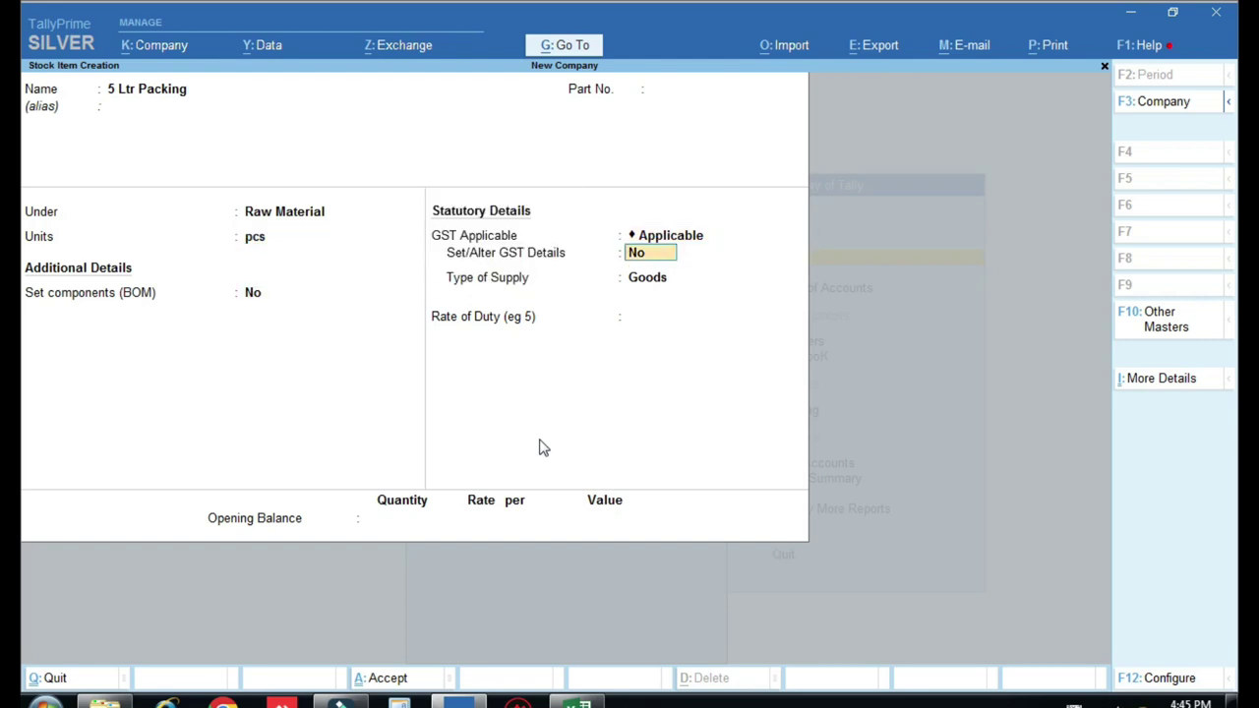
text(y)
key(Return)
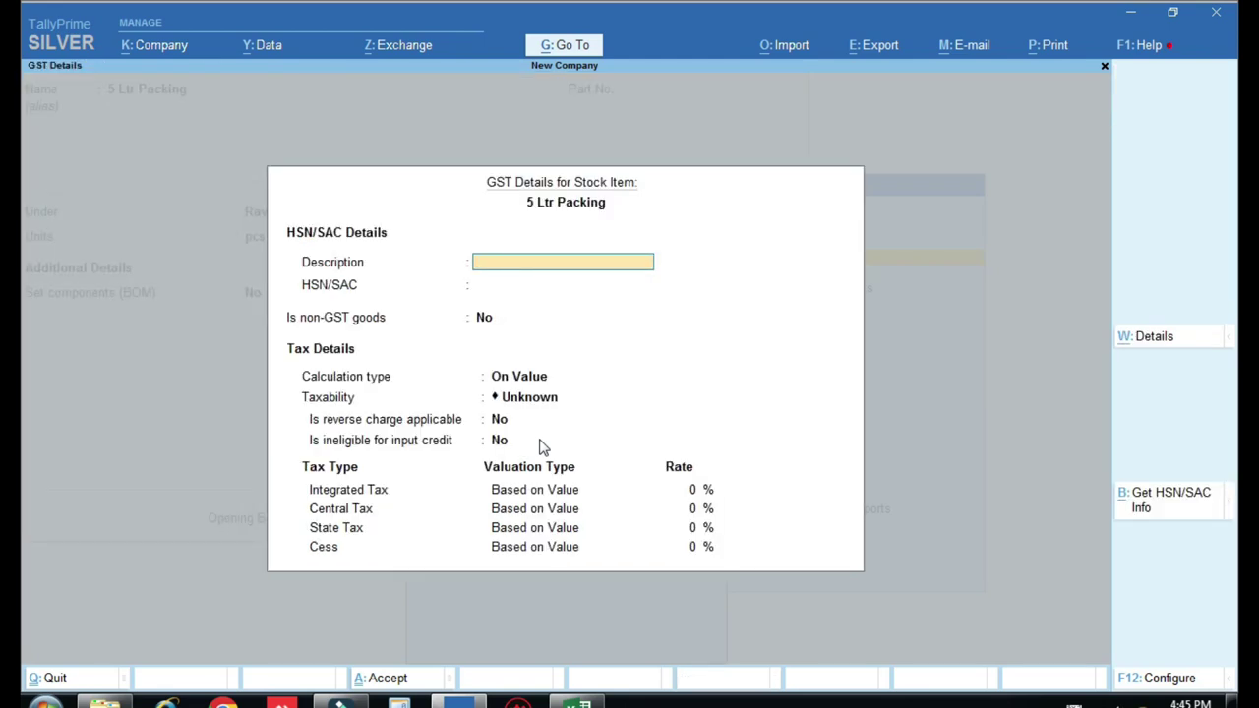
text(Bottle)
key(Return)
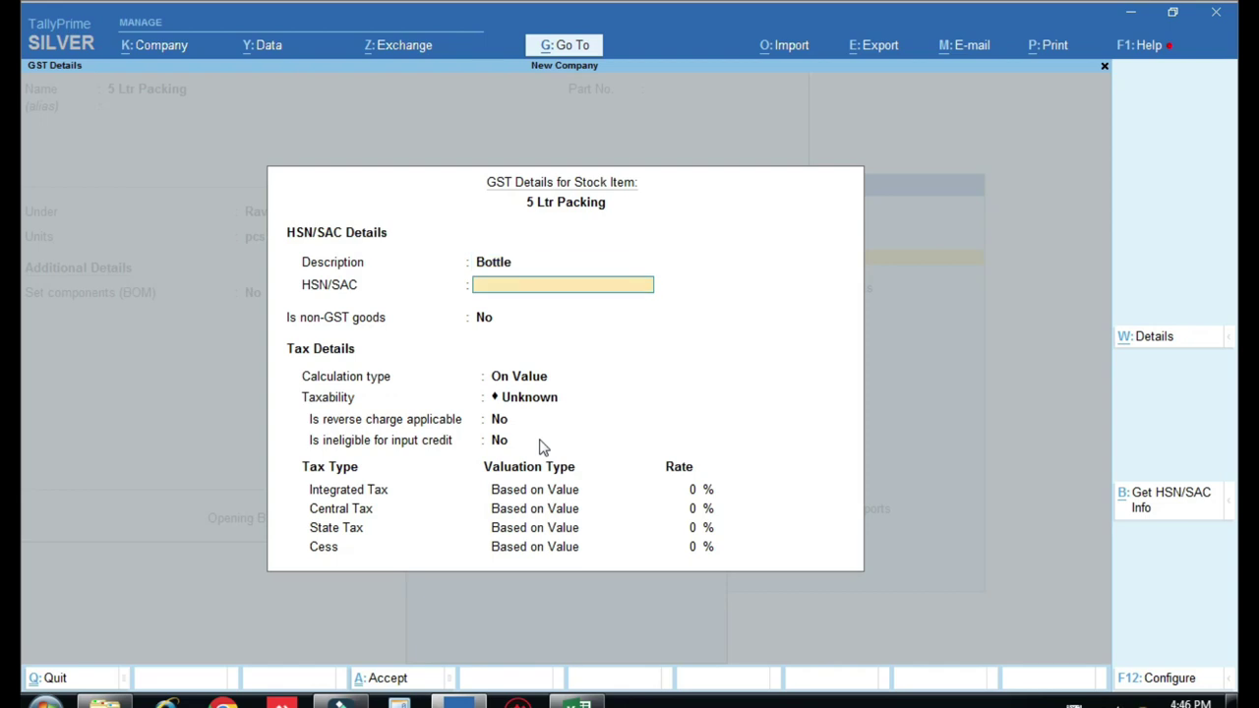
text(12345)
key(Return)
key(Return)
key(Return)
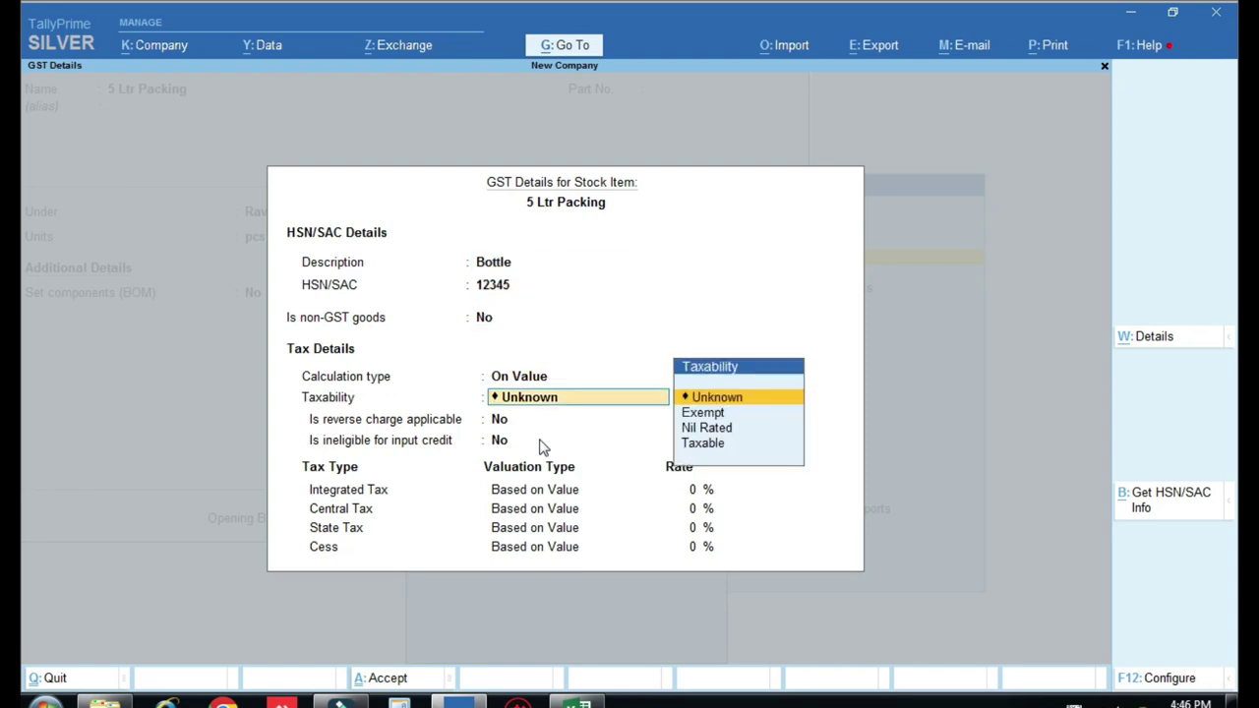
- Set the taxability of 5 Ltr Packing to Taxable, with No for reverse charge and input credit ineligibility
key(Down)
key(Down)
key(Down)
key(Return)
key(Return)
key(Return)
- Set the integrated tax rate of 5 Ltr Packing to 5% and save the stock item
text(5)
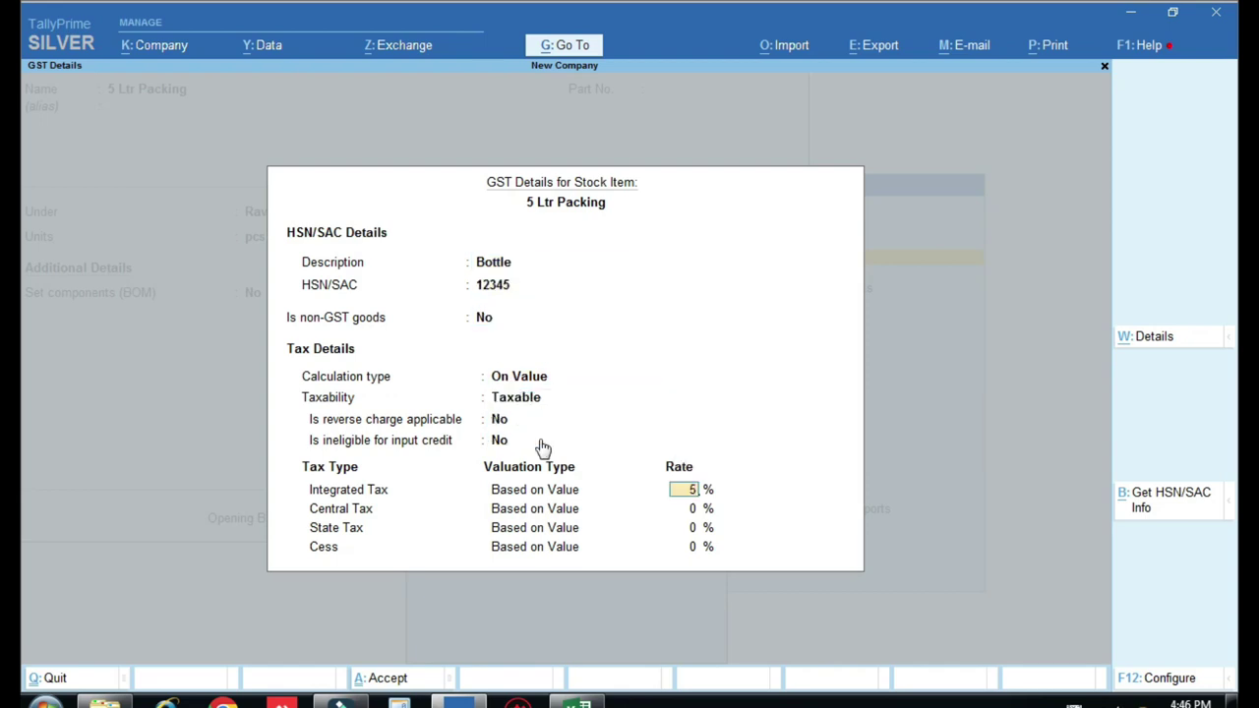
key(Return)
key(Return)
key(Return)
key(Return)
key(Return)
key(Return)
key(Return)
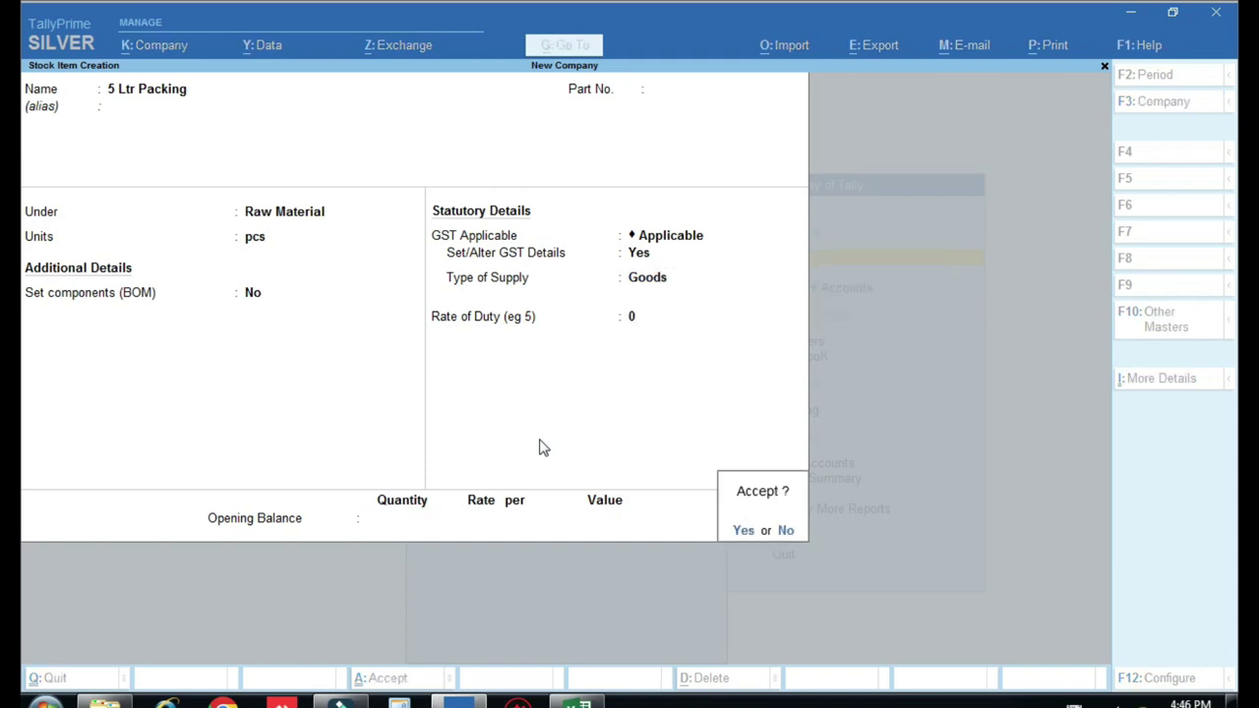
key(Return)
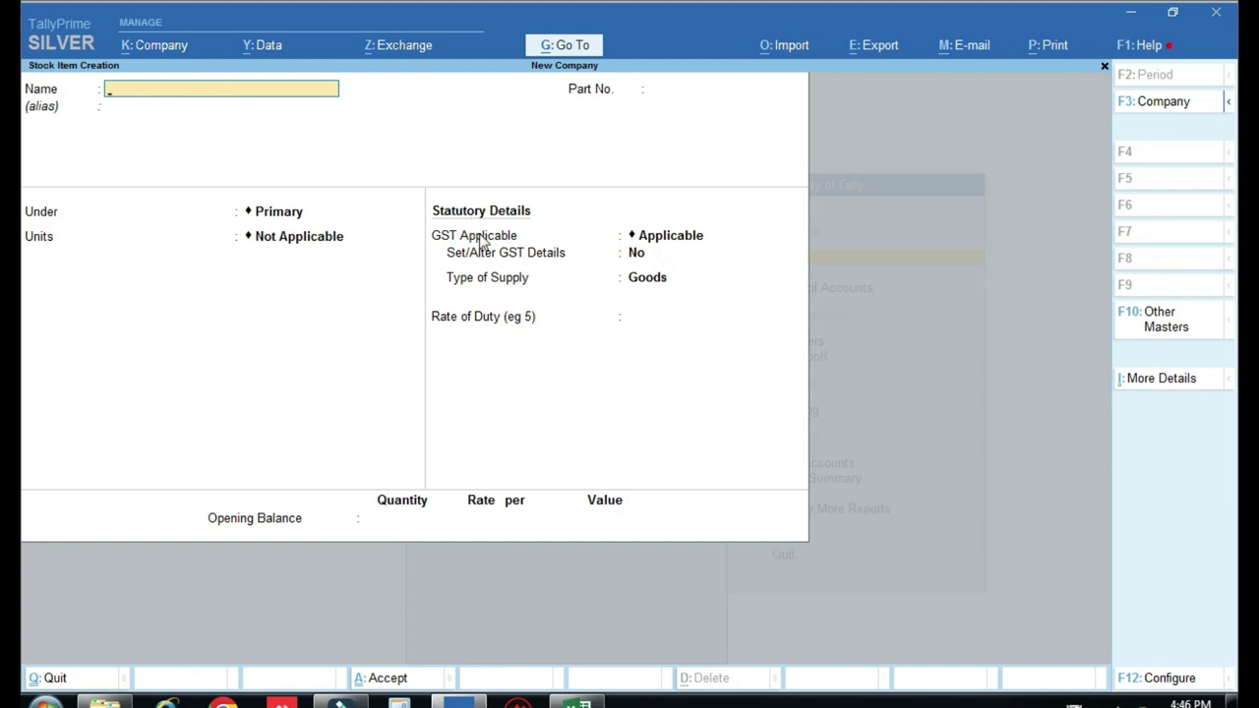
- Check the oil and box entries under 1ltr Packing in the Excel cost sheet and return to TallyPrime
click(579, 702)
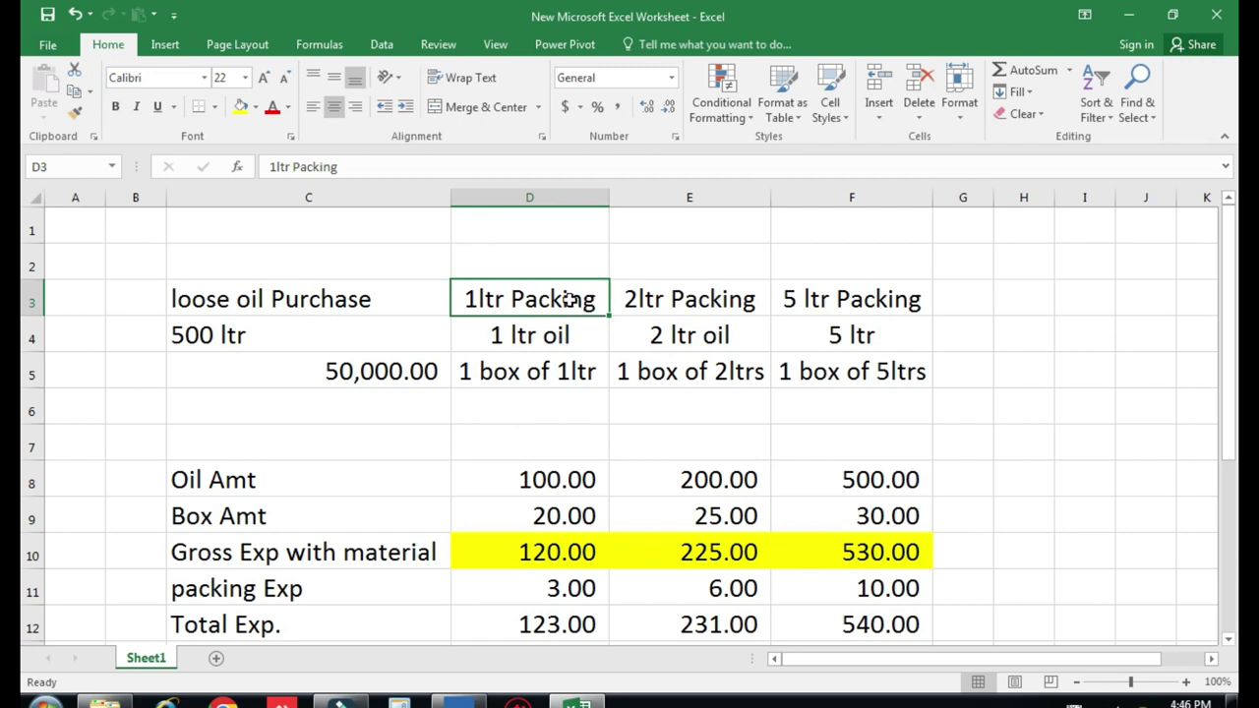
key(Down)
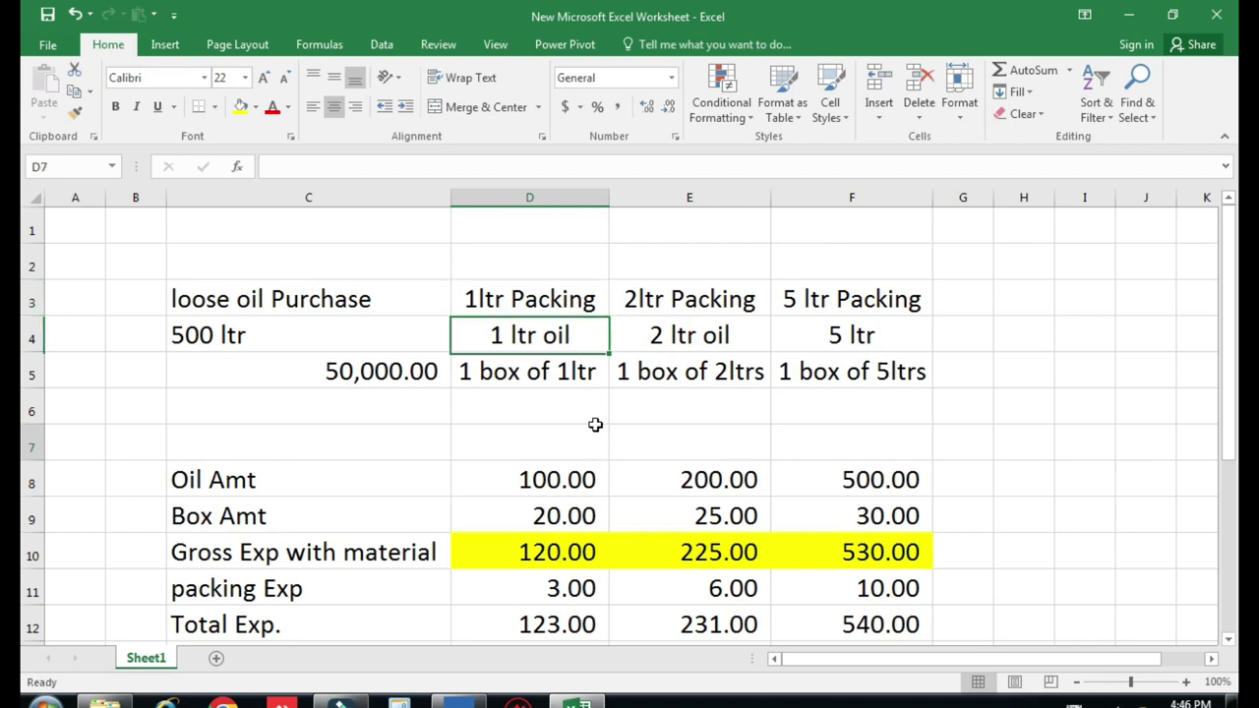
click(595, 429)
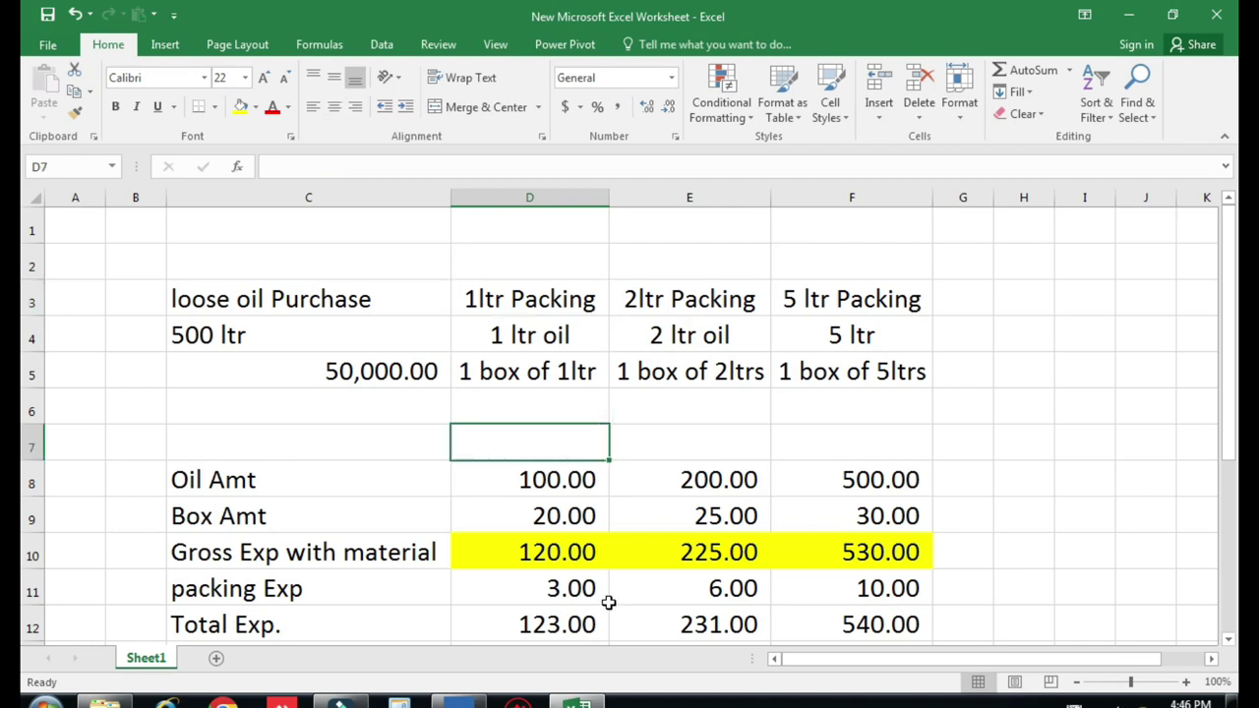
key(alt+Tab)
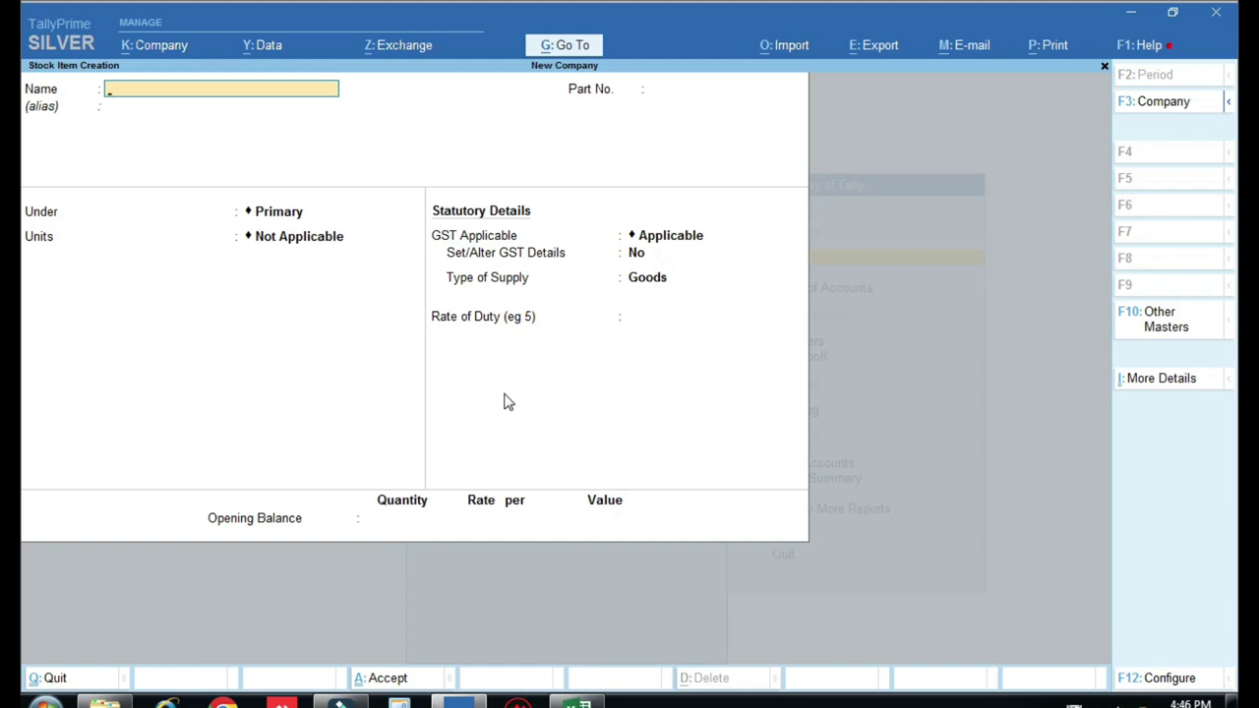
- Name the next stock item Must Oil 1 Ltr, leaving the alias and part number blank
text(Must Oil 1 L)
key(Return)
key(Return)
key(Return)
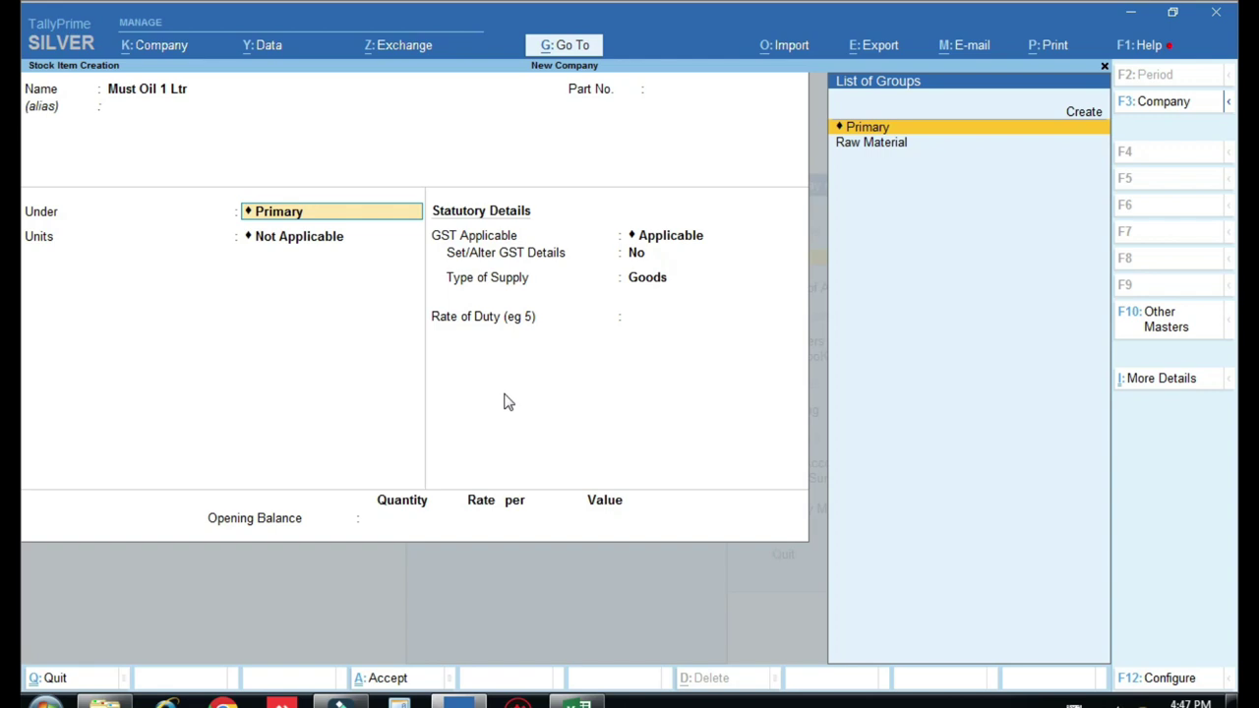
- Create a stock group Finish Goods under Primary and place Must Oil 1 Ltr in it
key(alt+c)
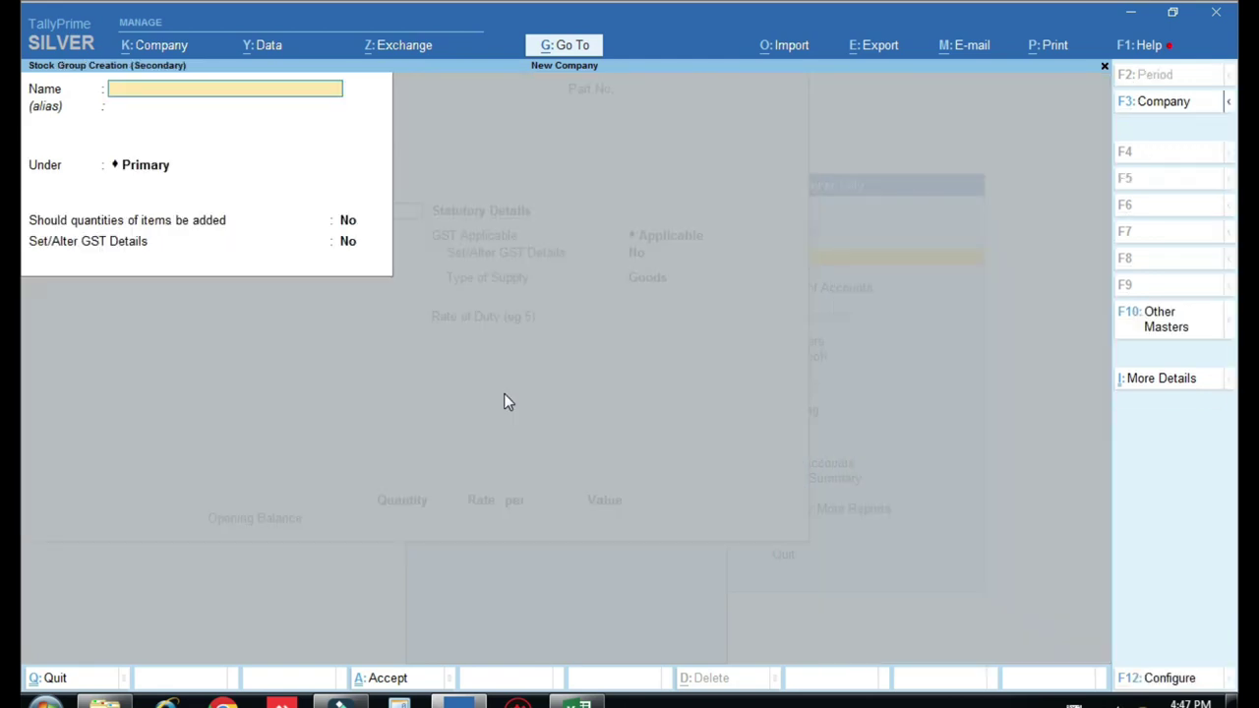
text(Fisi)
key(BackSpace)
text(nish Goods)
key(Return)
key(Return)
key(Return)
key(Return)
key(Return)
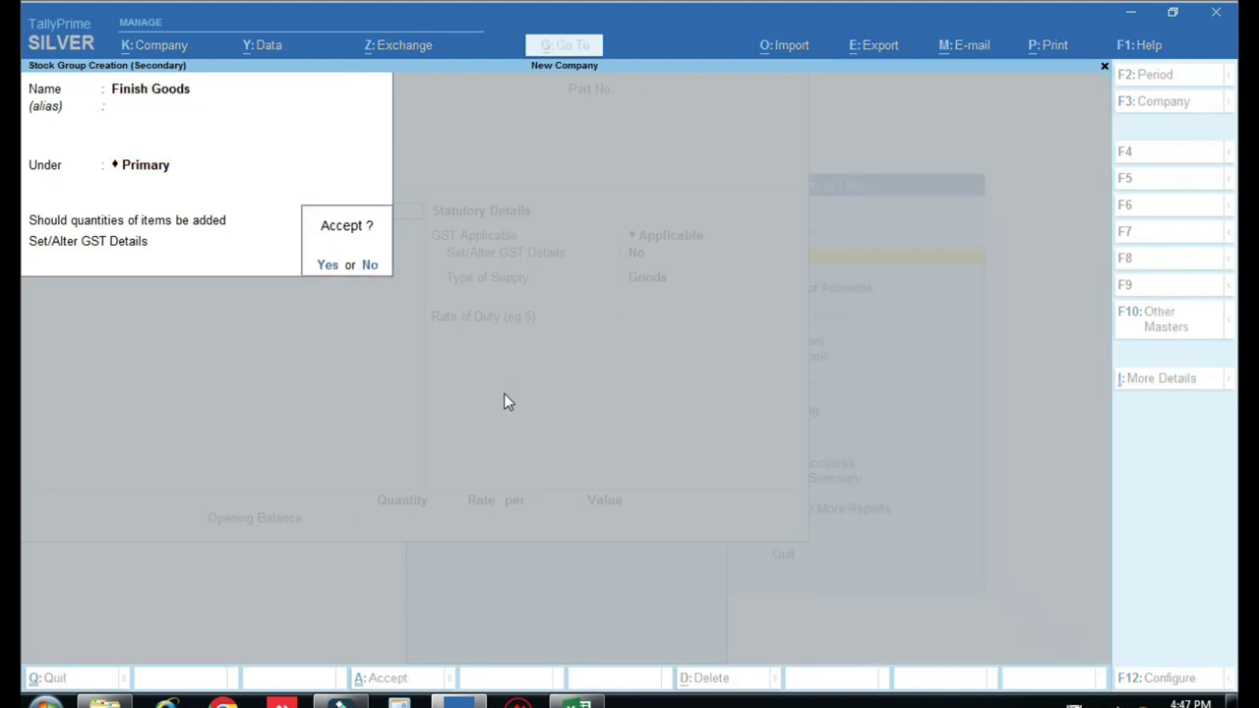
key(Return)
- Set the unit of Must Oil 1 Ltr to pcs, with components (BOM) at No and GST Applicable
key(Down)
key(Down)
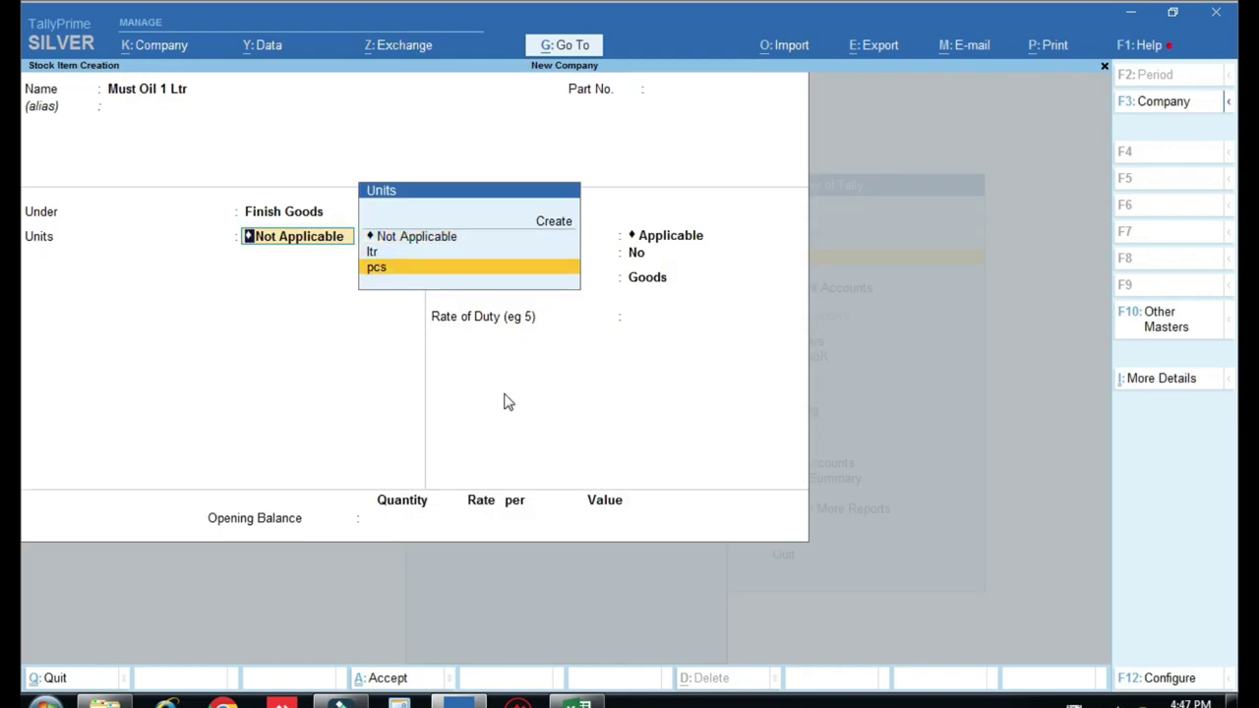
key(Return)
key(Return)
key(Return)
- Enable GST details for Must Oil 1 Ltr with description Oil, HSN/SAC 12345 and calculation type On Value
text(y)
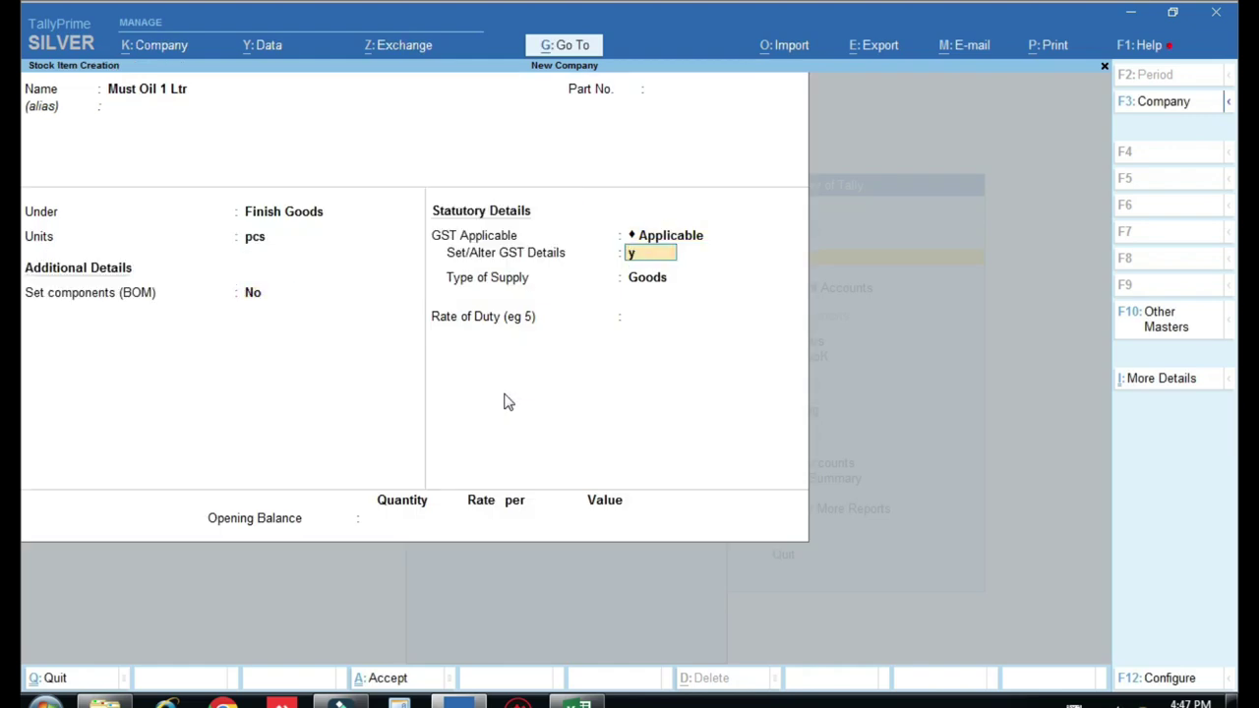
key(Return)
text(Oil)
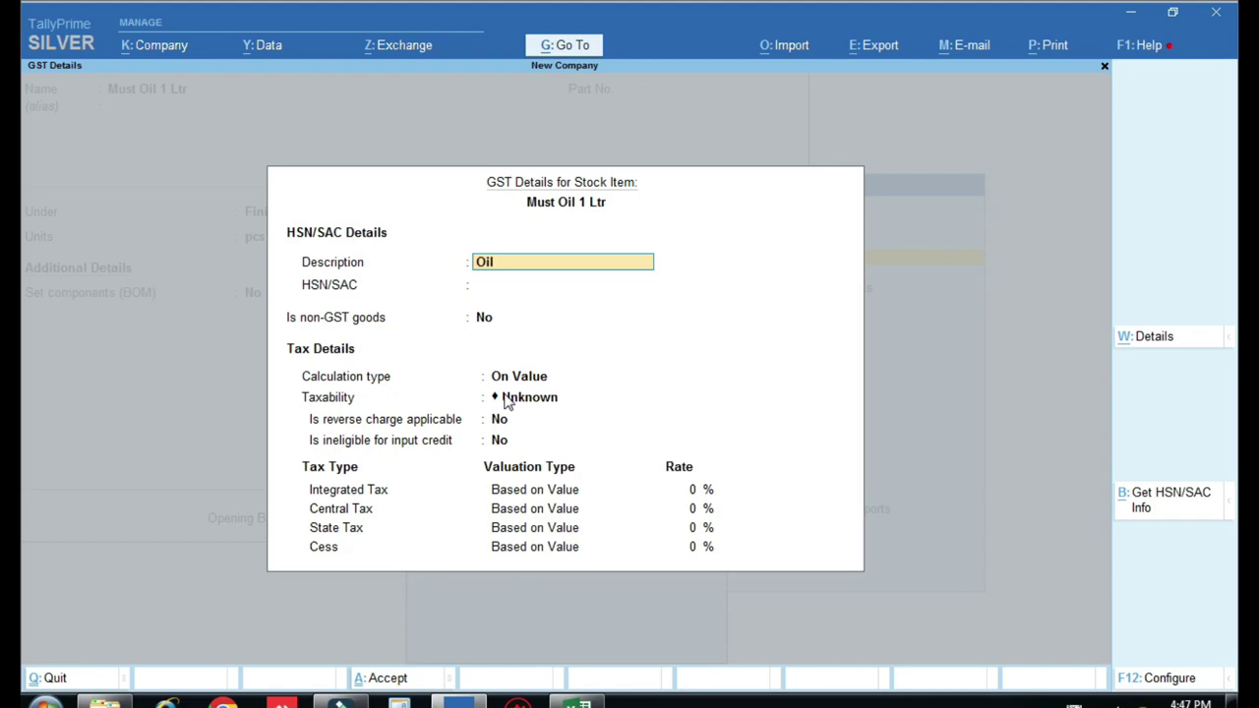
key(Return)
text(12345)
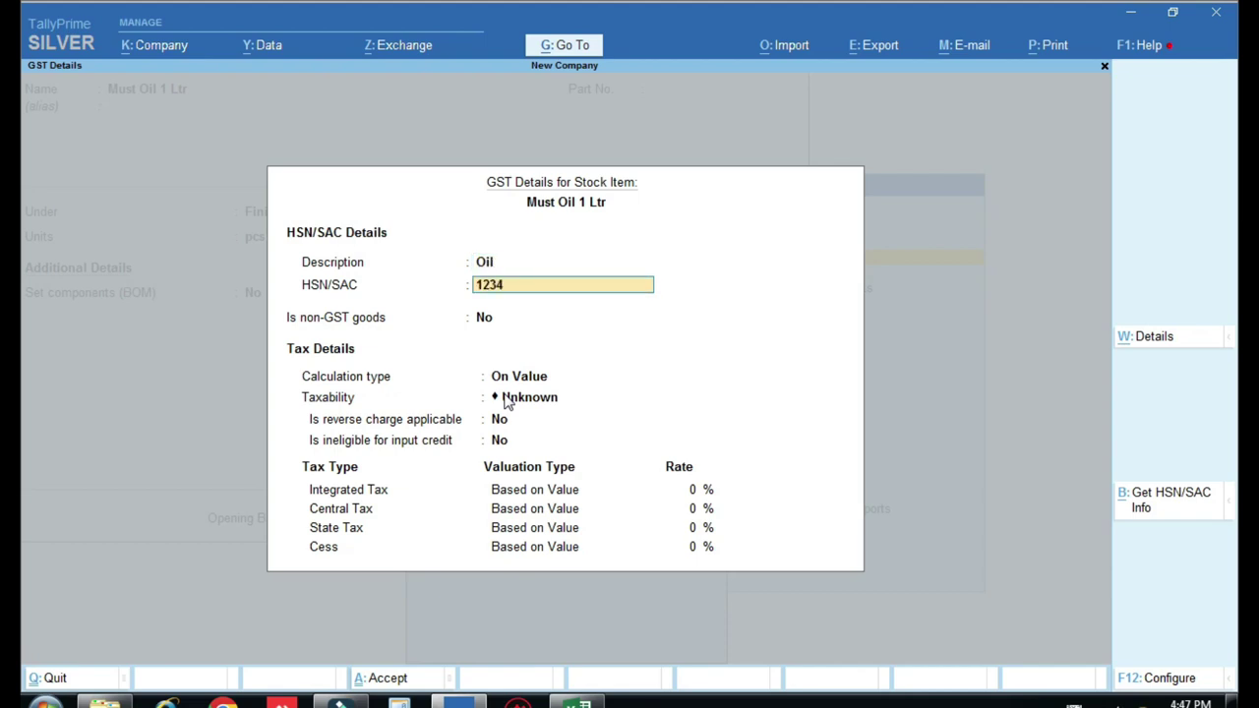
key(Return)
key(Return)
- Set Must Oil 1 Ltr to Taxable with a 5% integrated tax rate and save the stock item
key(Down)
key(Down)
key(Down)
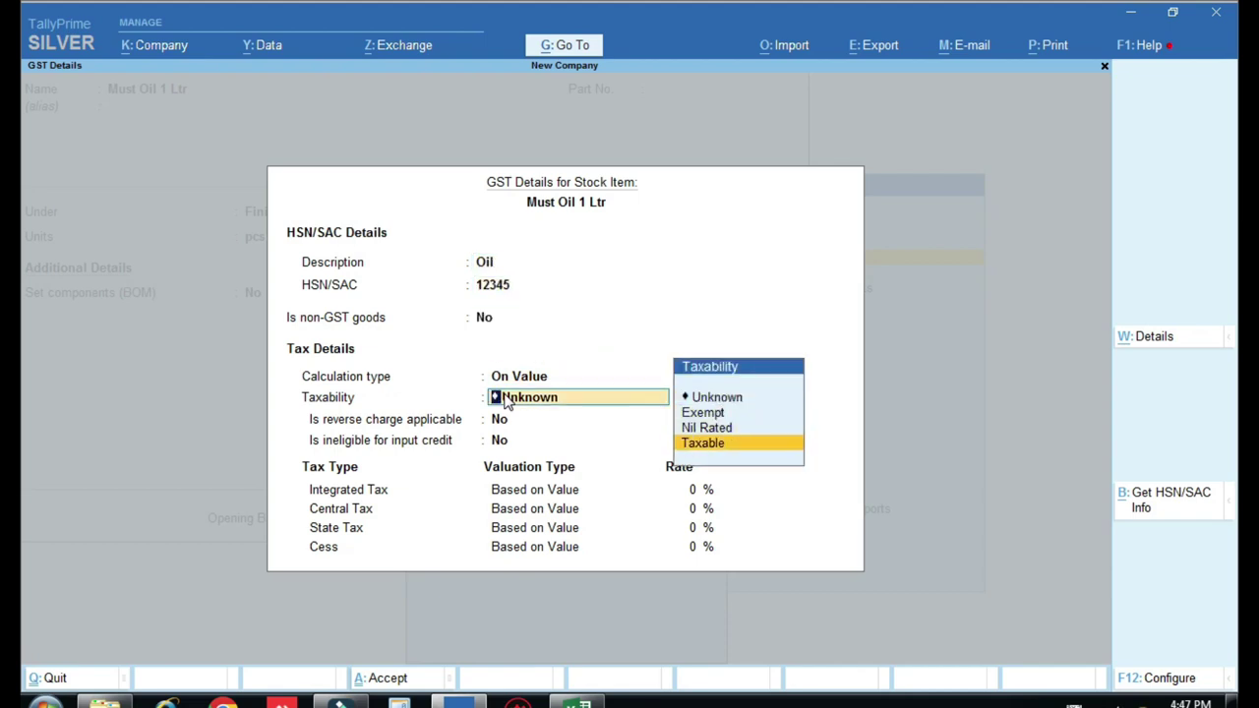
key(Return)
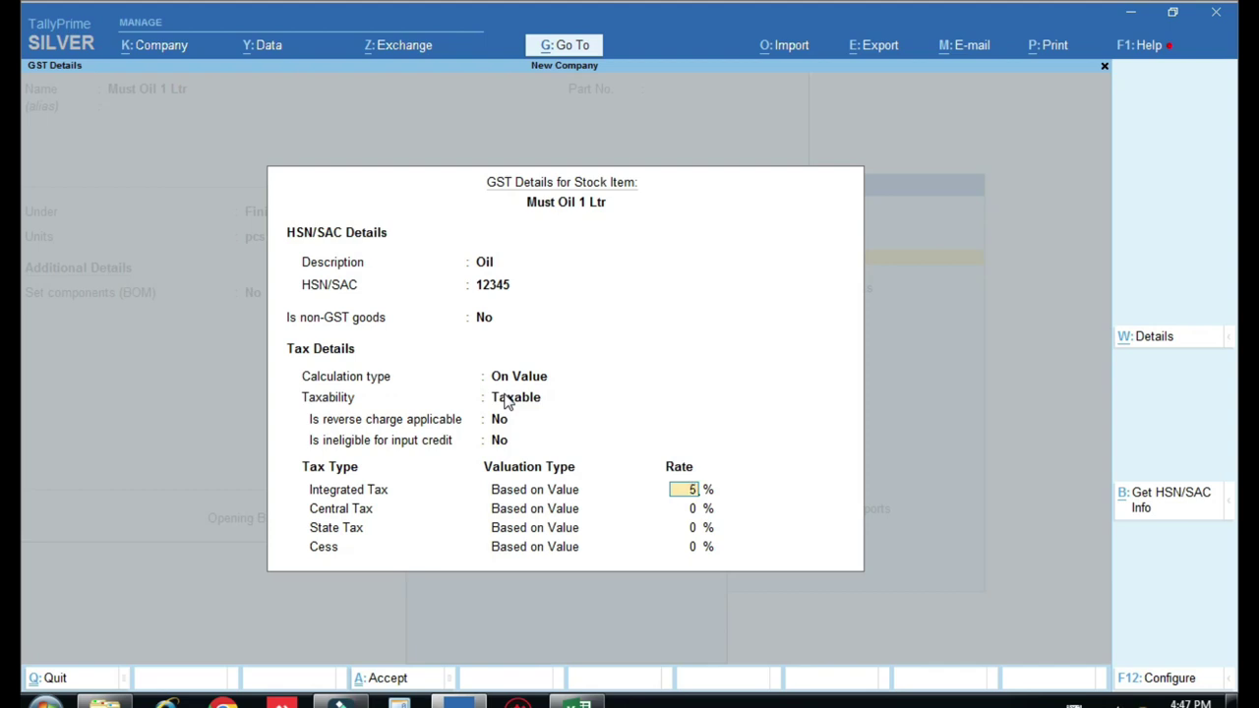
text(5)
key(Return)
key(Return)
key(Return)
key(Return)
key(Return)
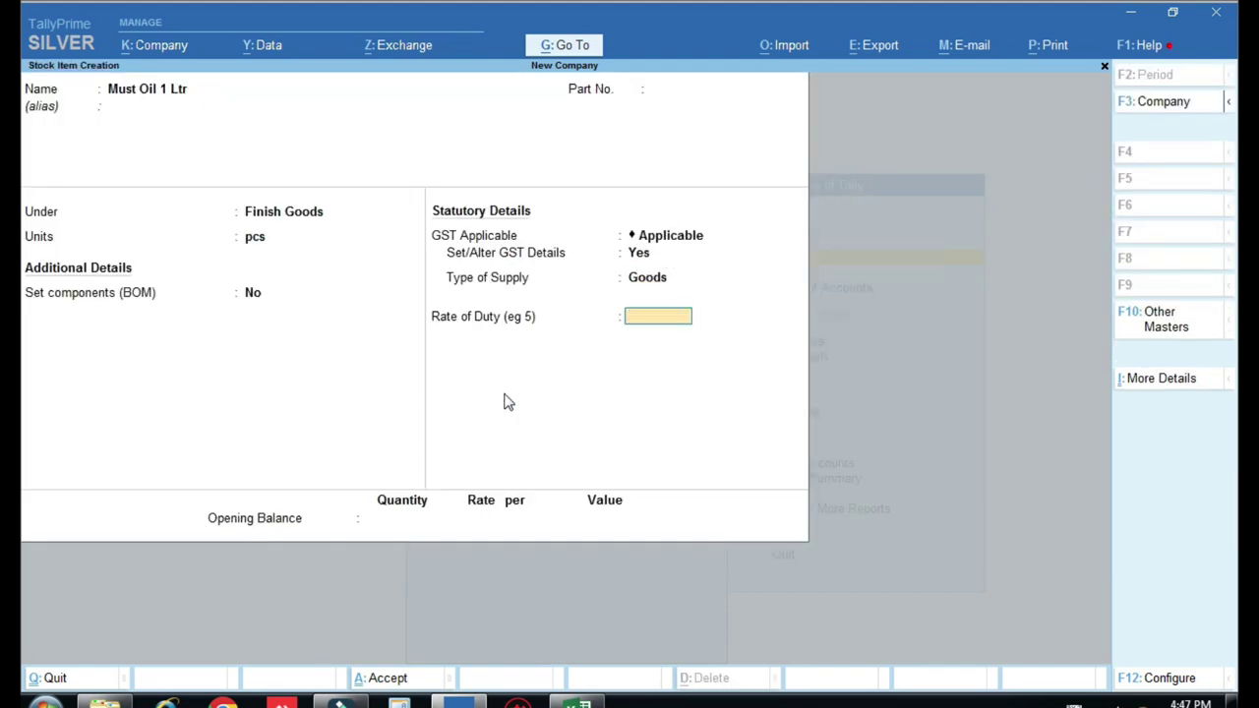
key(Return)
key(Return)
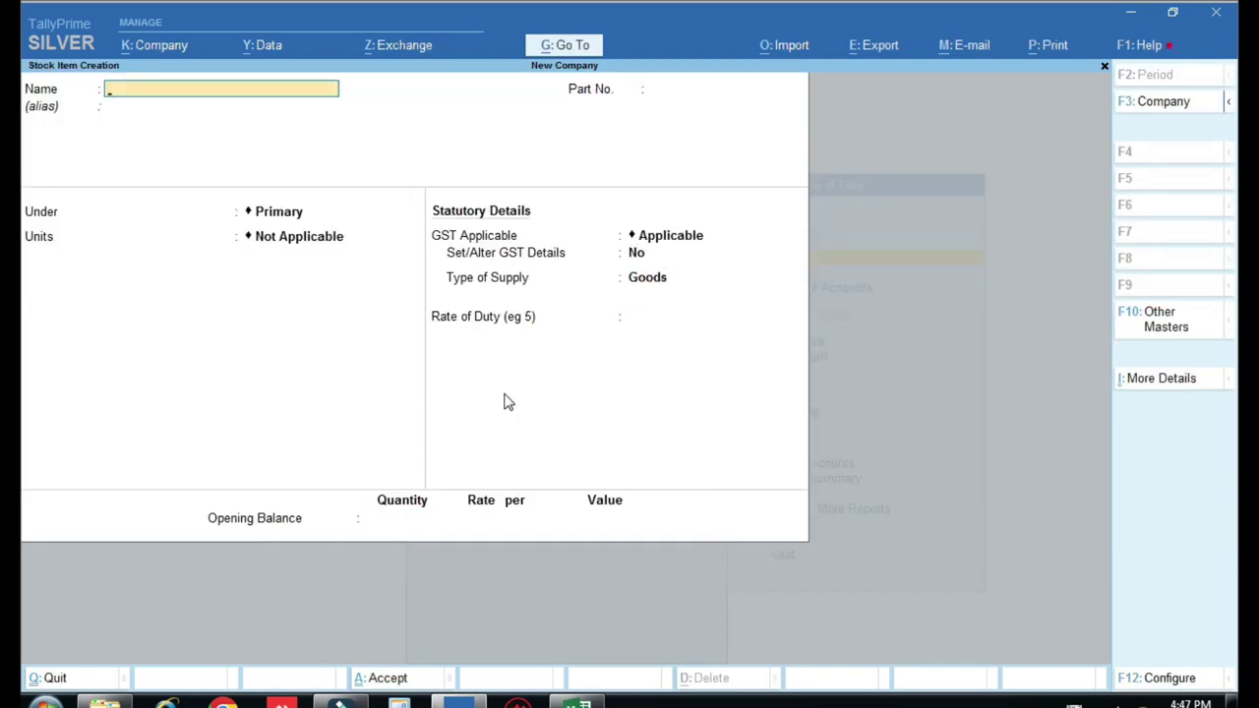
- Name the next stock item Must Oil 2 Ltr, leaving the alias blank and the group at Primary
text(Must Oil 1 Ltr)
key(BackSpace)
key(BackSpace)
key(BackSpace)
text(2 Ltr)
key(Return)
key(Return)
key(Return)
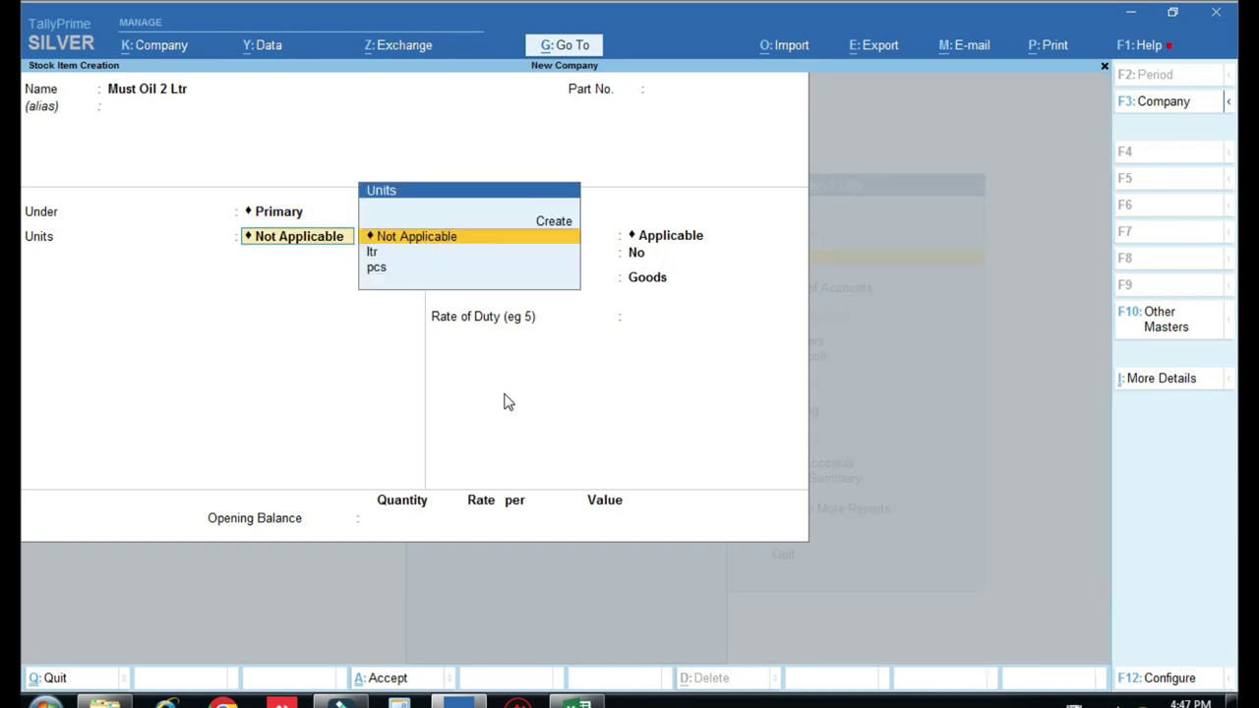
- Set the unit of Must Oil 2 Ltr to pcs and keep components (BOM) at No
key(Down)
key(Down)
key(Return)
key(Return)
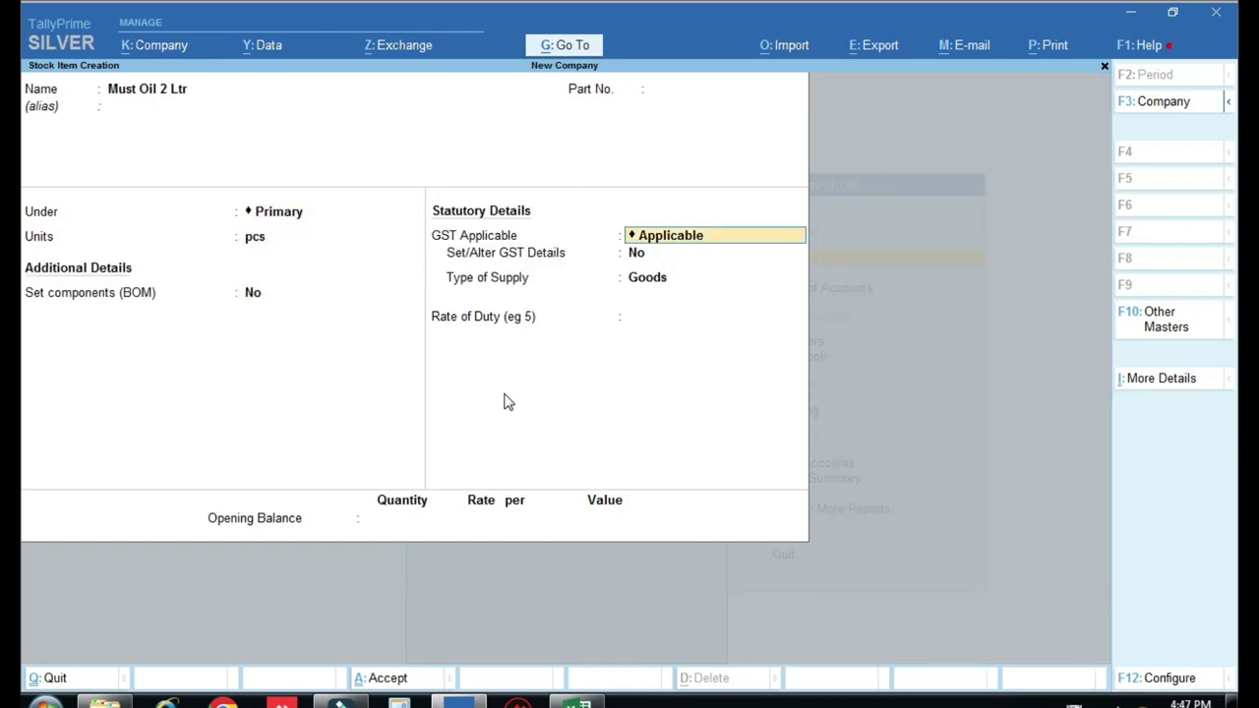
- Enable GST details for Must Oil 2 Ltr with description Oil, HSN/SAC 12345 and calculation type On Value
key(Return)
text(y)
key(Return)
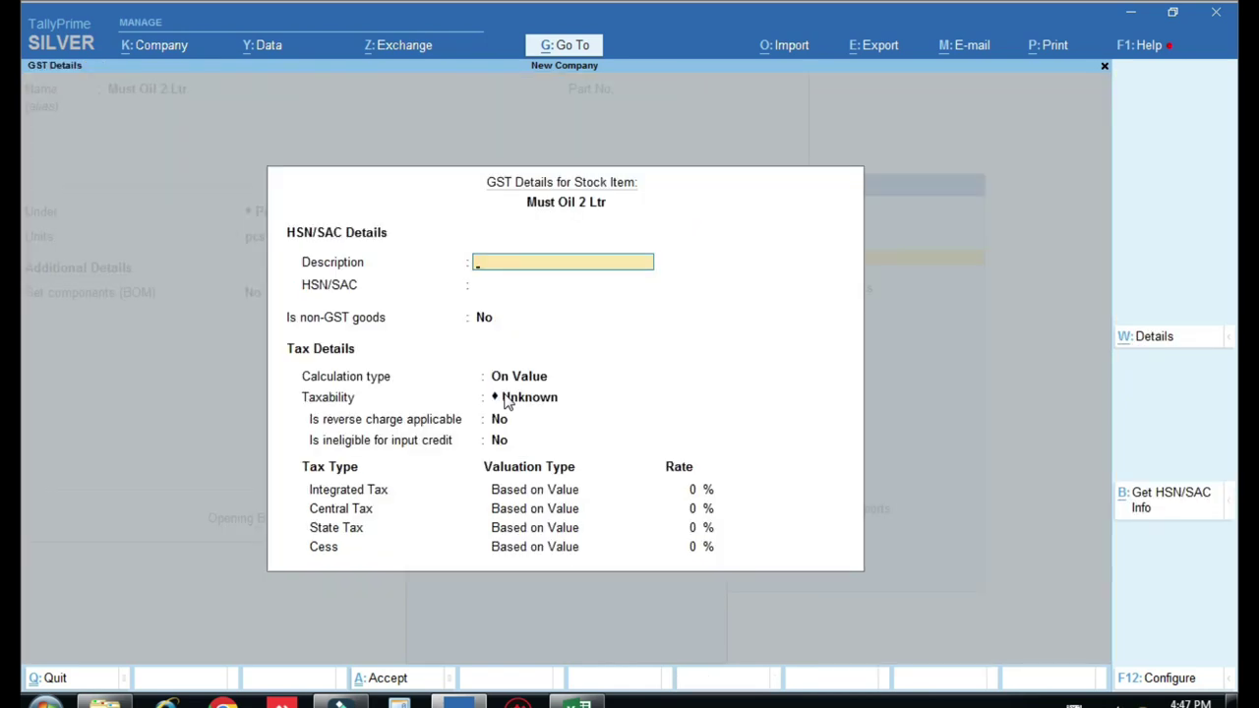
text(Oil)
key(Return)
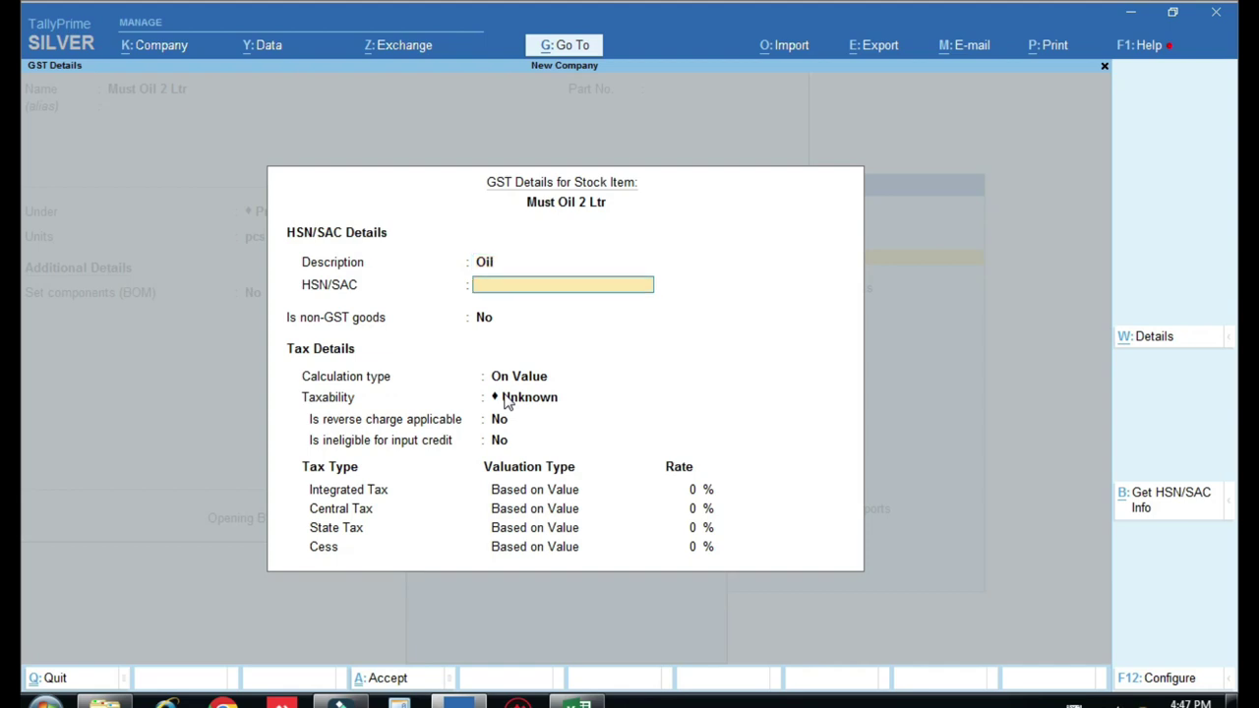
text(12345)
key(Return)
key(Return)
- Set Must Oil 2 Ltr to Taxable with a 5% integrated tax rate and save the stock item
key(Down)
key(Down)
key(Down)
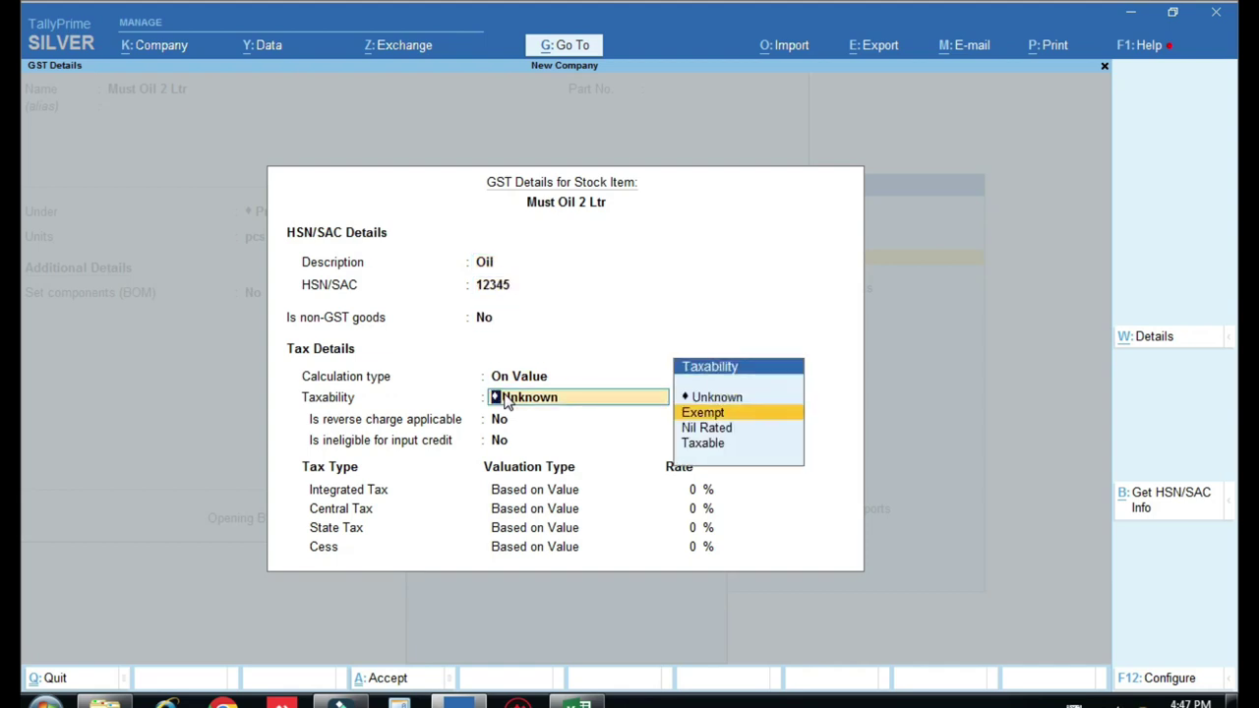
key(Return)
text(5)
key(Return)
key(Return)
key(Return)
key(Return)
key(Return)
key(Return)
key(Return)
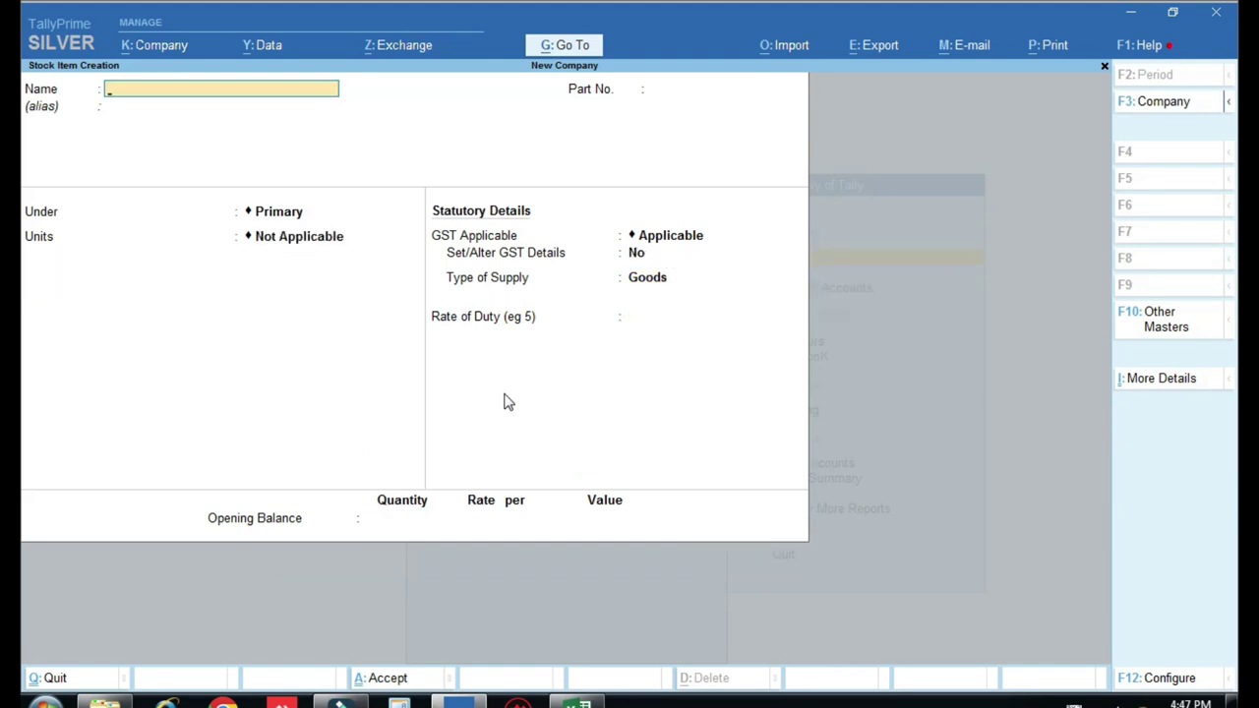
- Name the next stock item Must Oil 5 Ltr, leaving the alias blank
text(Must Oil 2 Ltr)
key(BackSpace)
key(BackSpace)
key(BackSpace)
key(BackSpace)
key(BackSpace)
text(5 Lt)
key(Return)
- Place Must Oil 5 Ltr under Finish Goods with unit pcs, keeping components (BOM) at No and GST Applicable
key(Down)
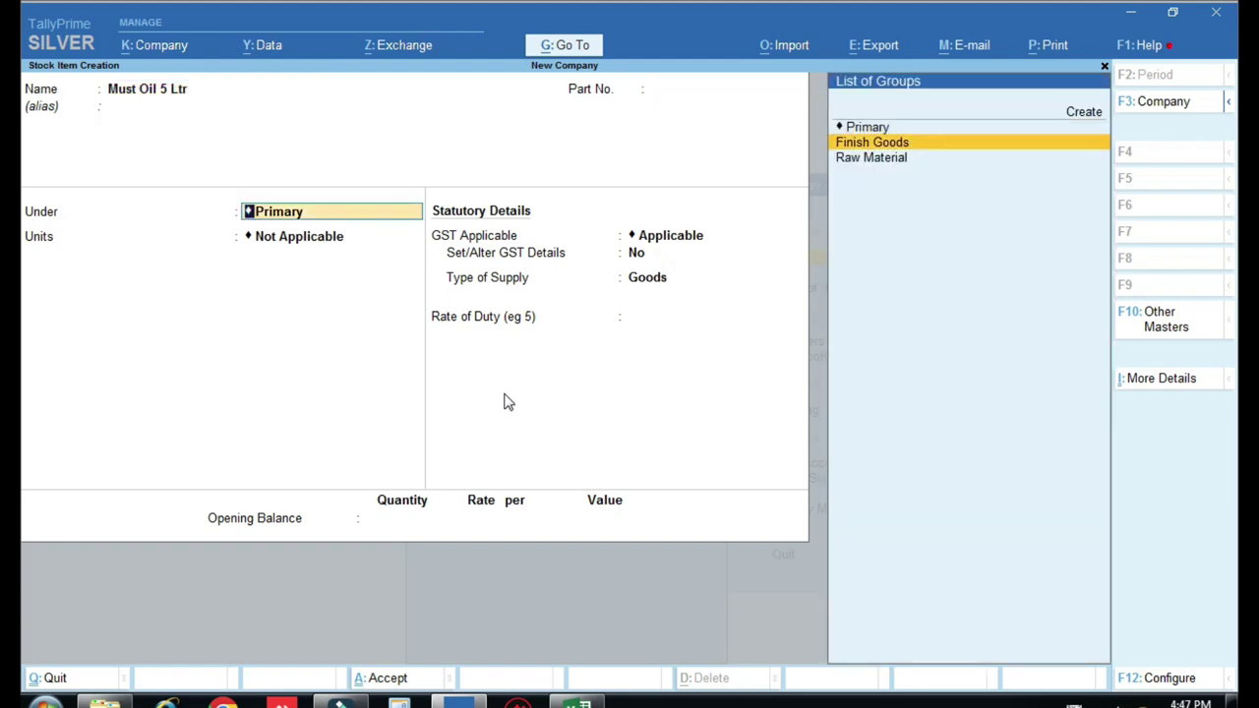
key(Return)
key(Return)
key(Return)
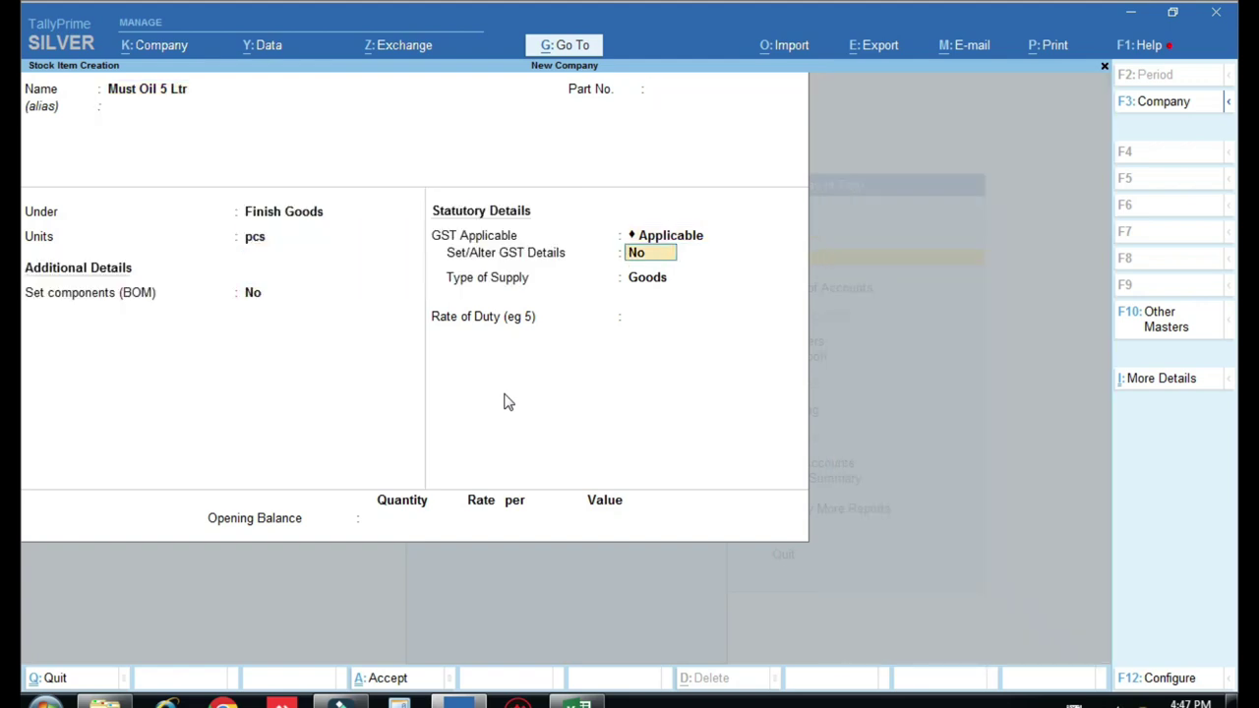
- Enable GST details for Must Oil 5 Ltr with description Oil, HSN/SAC 12345 and calculation type On Value
key(y)
key(Return)
text(Oil)
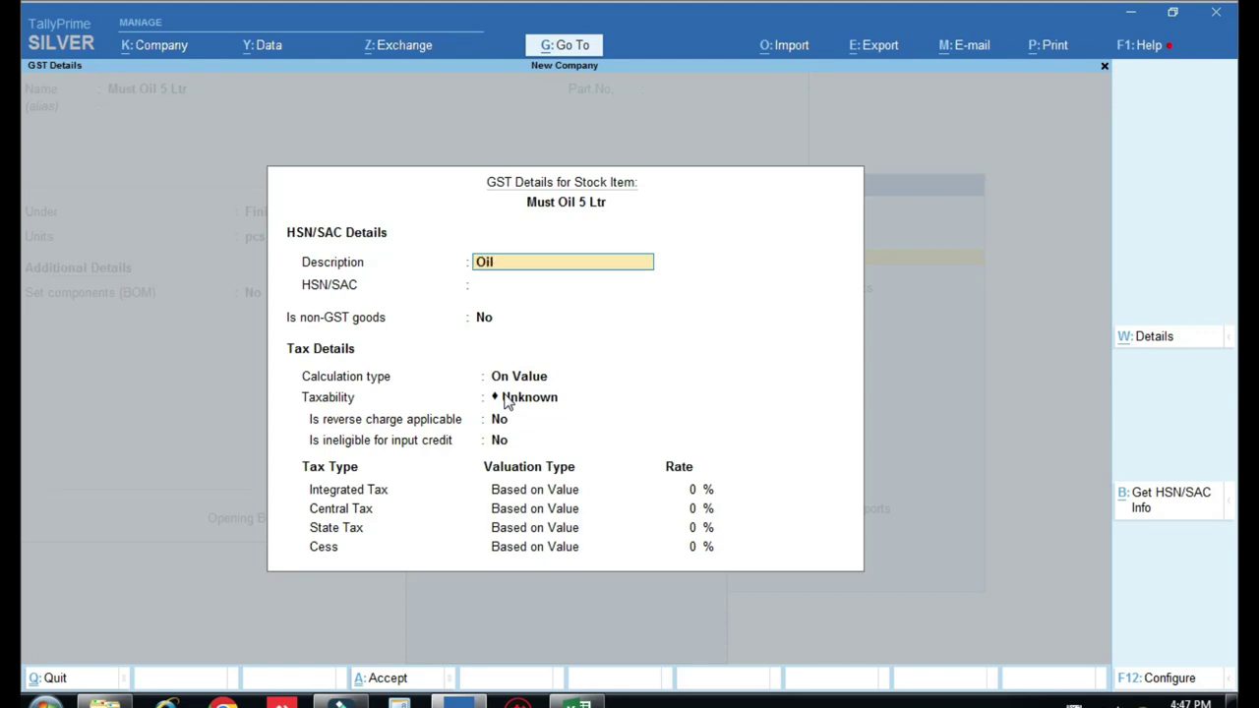
key(Return)
text(2345)
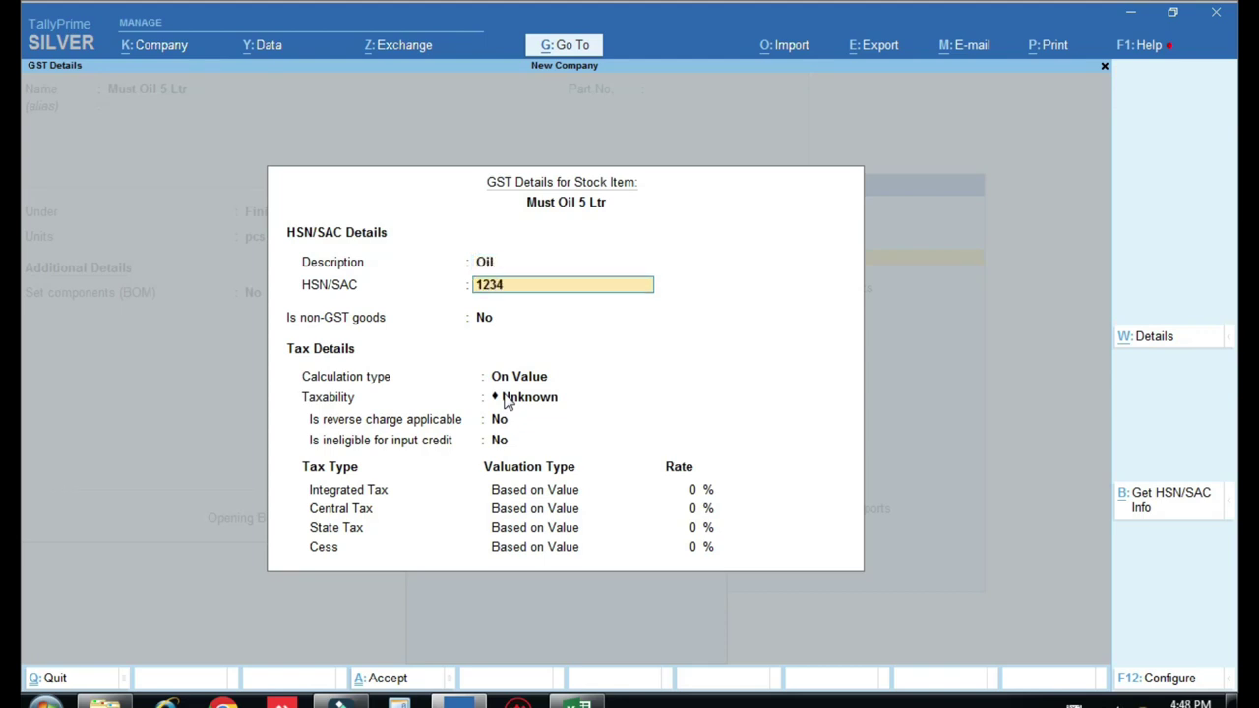
key(Return)
key(Return)
- Set Must Oil 5 Ltr to Taxable with a 5% integrated tax rate and save the stock item
key(Down)
key(Down)
key(Down)
key(Return)
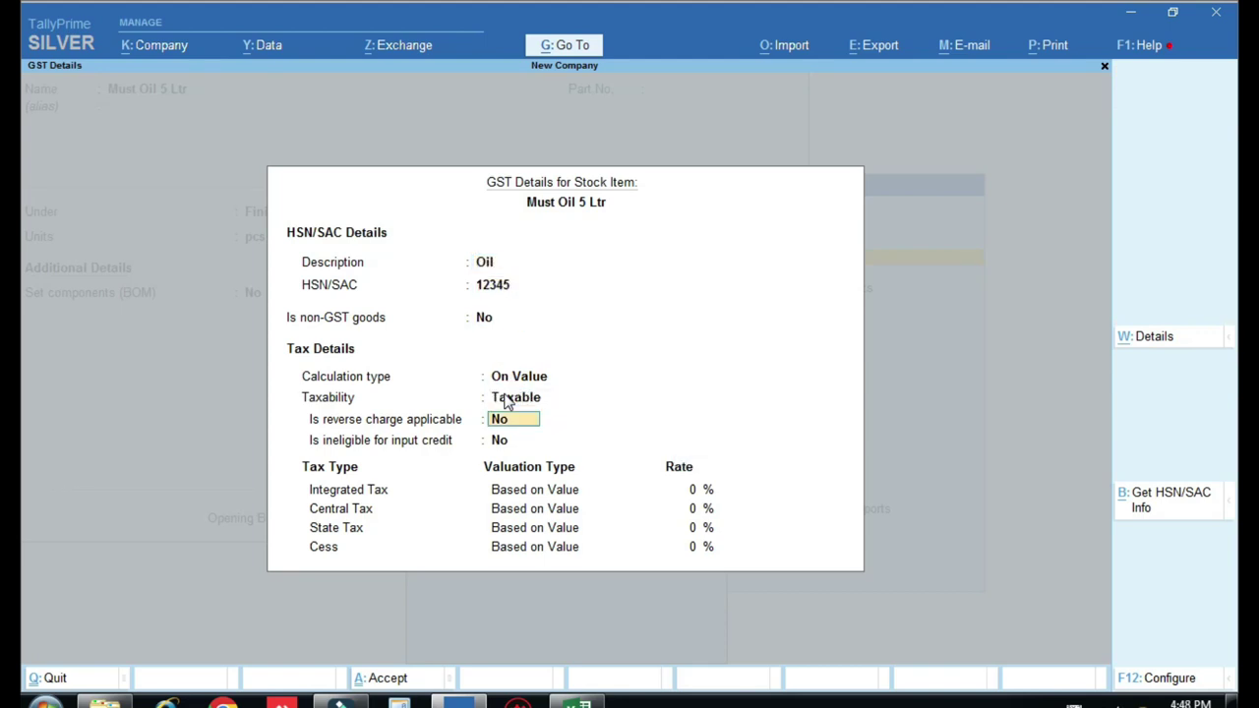
key(Return)
key(Return)
text(5)
key(Return)
key(Return)
key(Return)
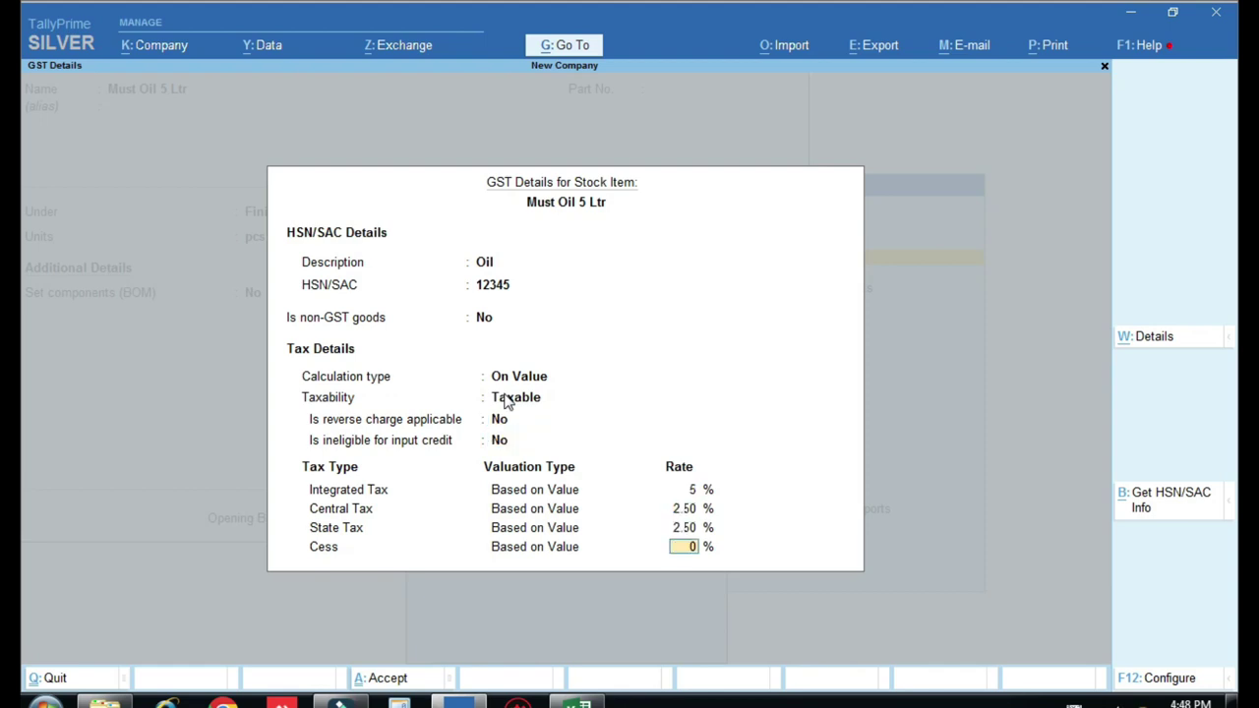
key(Return)
key(Return)
key(Return)
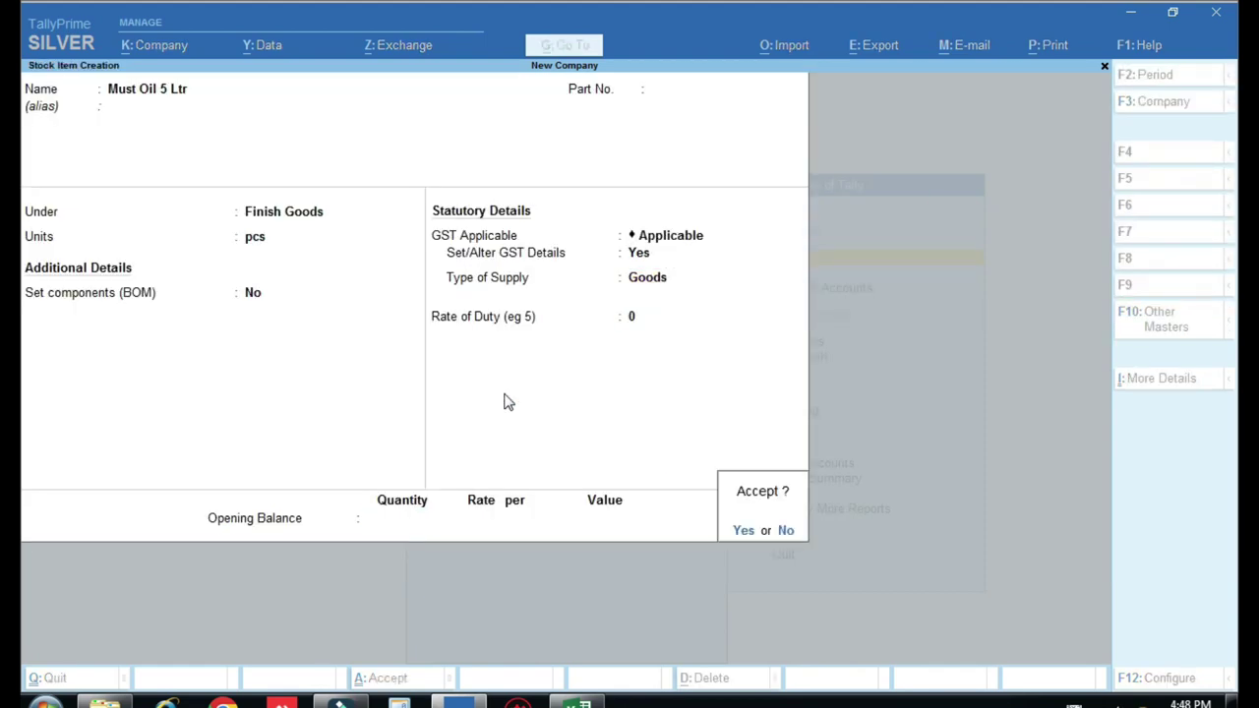
key(Return)
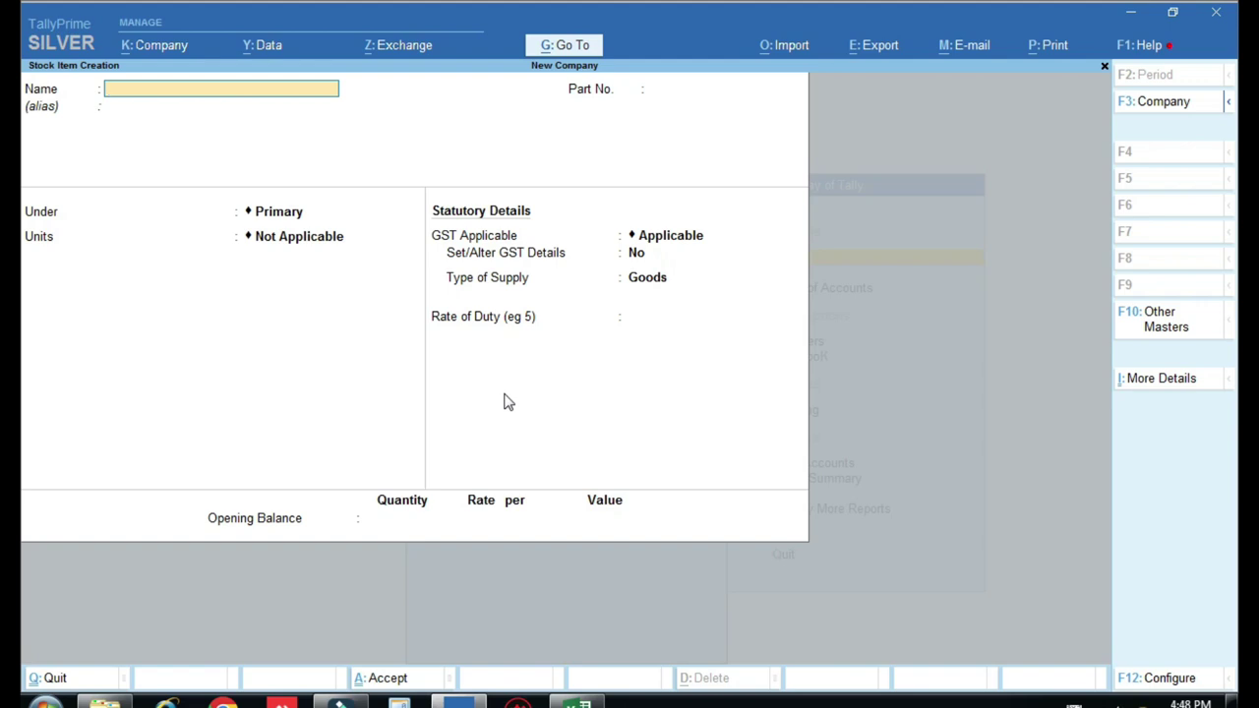
- Open the stock item list for alteration and review the packing, loose oil and Must Oil items
key(Escape)
key(Escape)
key(Down)
key(Return)
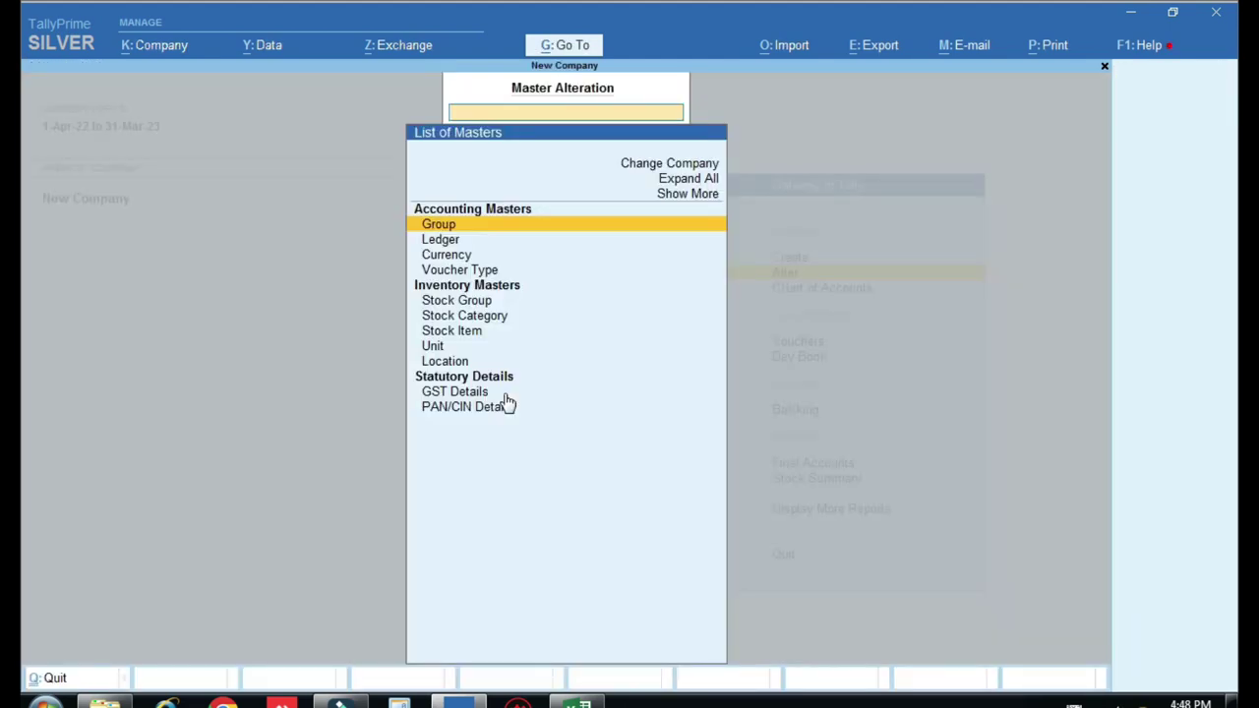
key(Down)
key(Down)
key(Down)
key(Down)
key(Down)
key(Down)
key(Return)
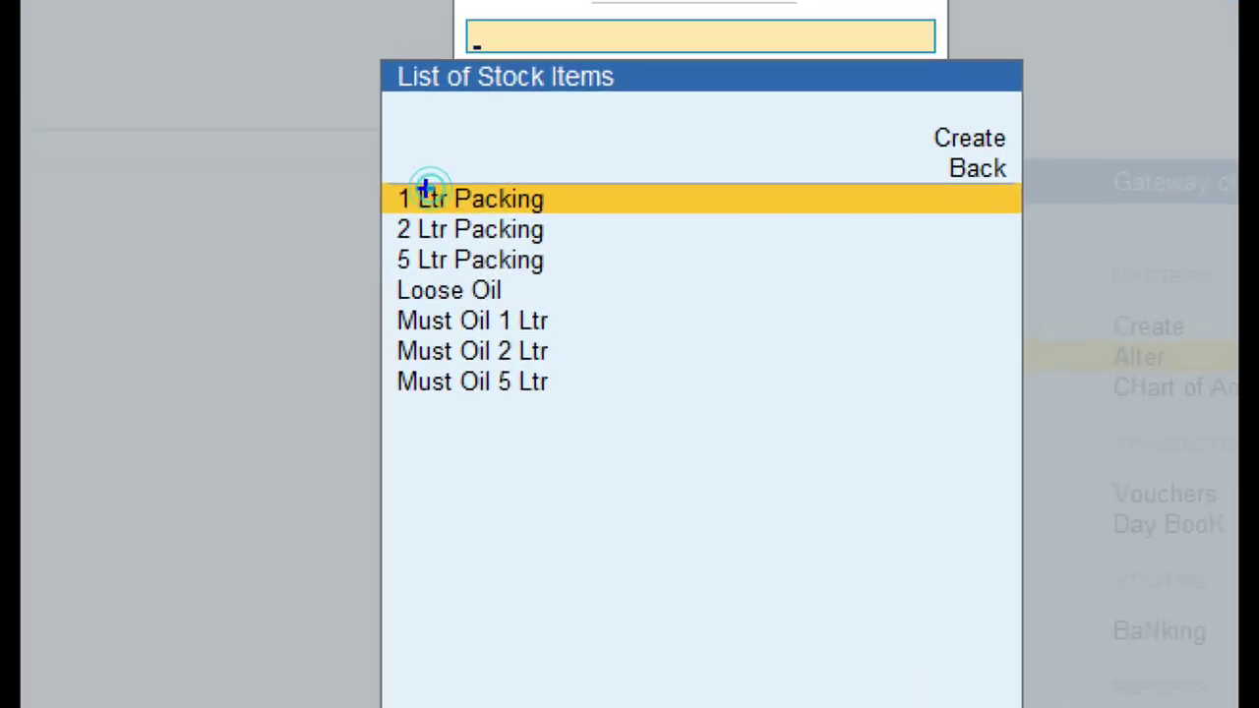
mouse_move(372, 157)
mouse_down()
mouse_move(427, 276)
mouse_move(565, 312)
mouse_move(599, 297)
mouse_up()
mouse_move(384, 295)
mouse_down()
mouse_move(397, 348)
mouse_move(565, 435)
mouse_move(595, 434)
mouse_up()
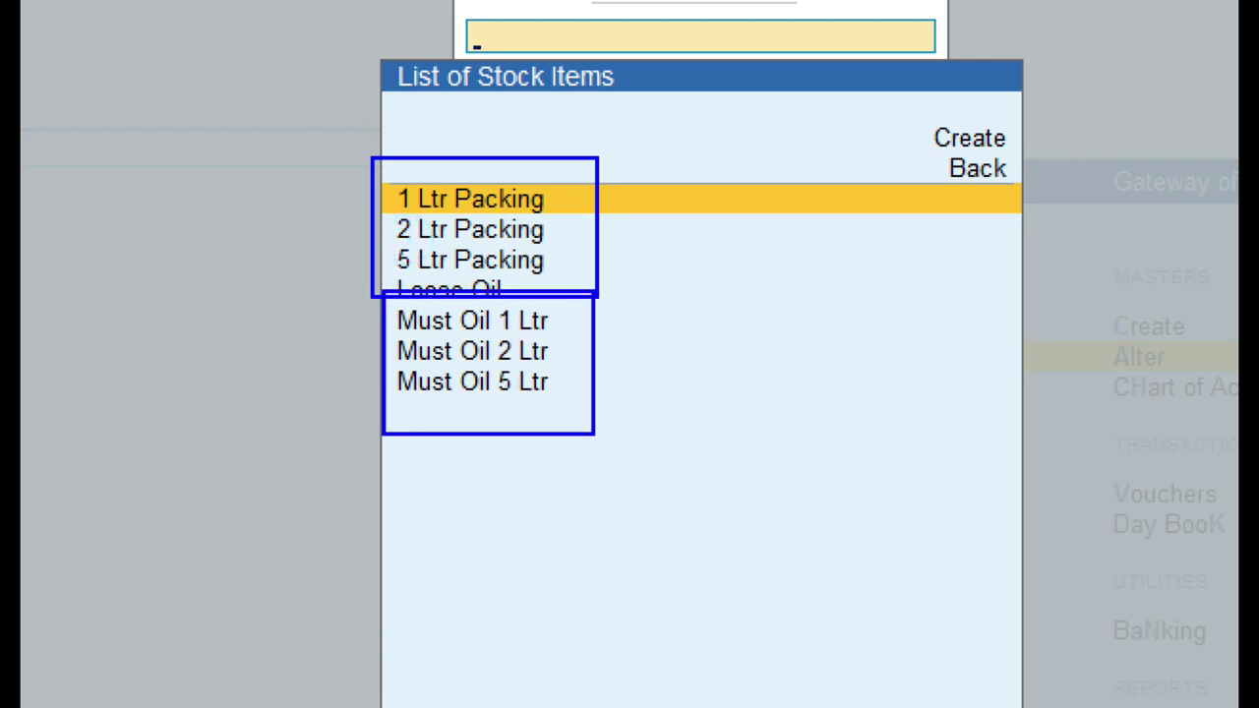
drag(562, 329, 647, 327)
drag(559, 352, 638, 361)
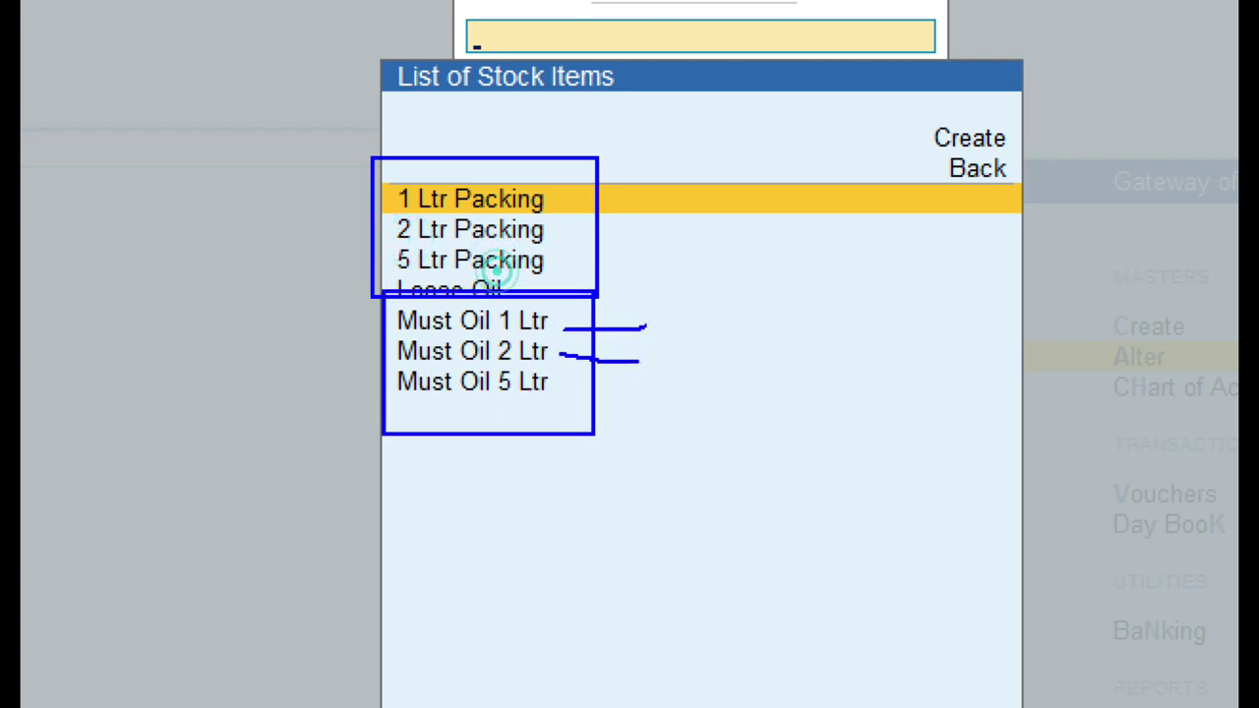
drag(562, 382, 607, 390)
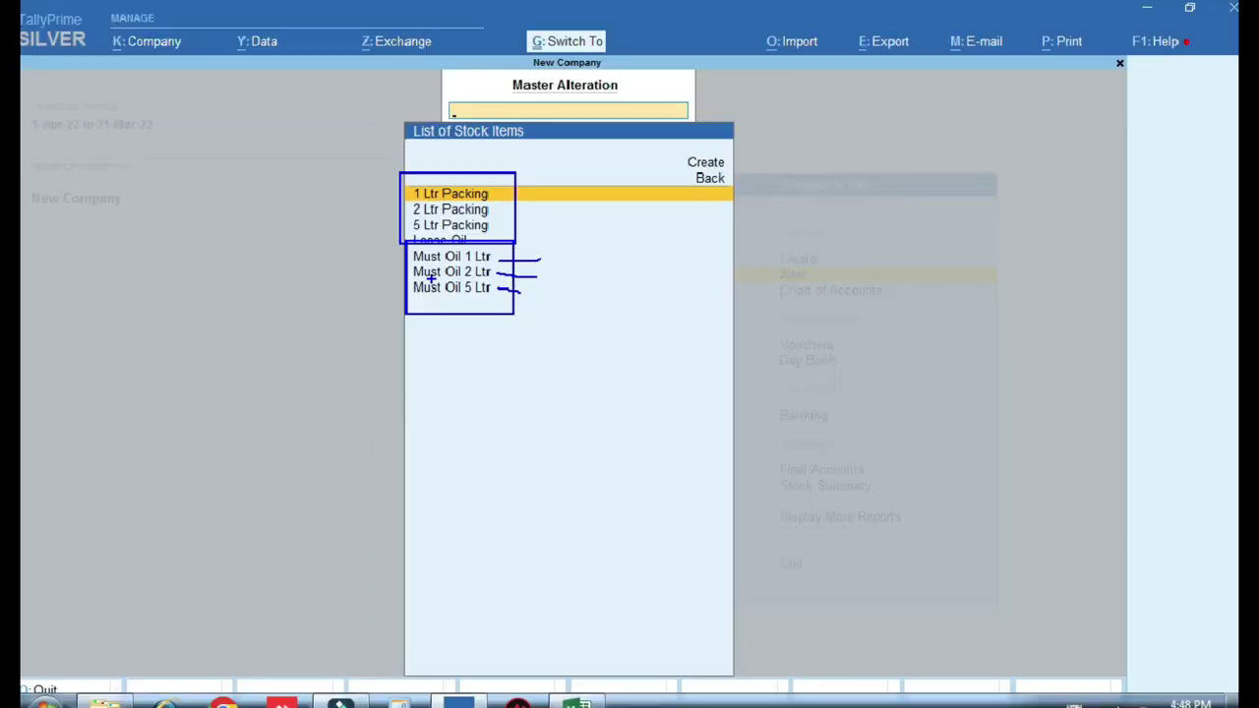
- Close the stock item list and glance at the loose oil packing cost worksheet in Excel
key(Escape)
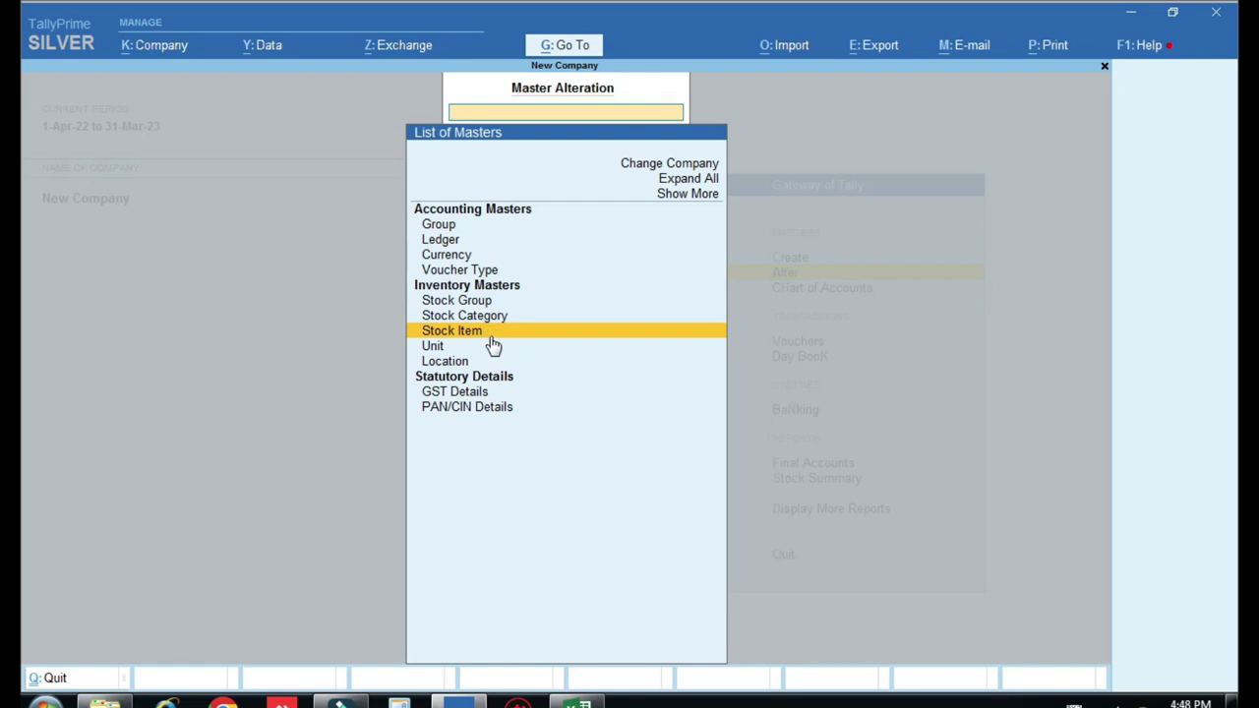
key(alt+Tab)
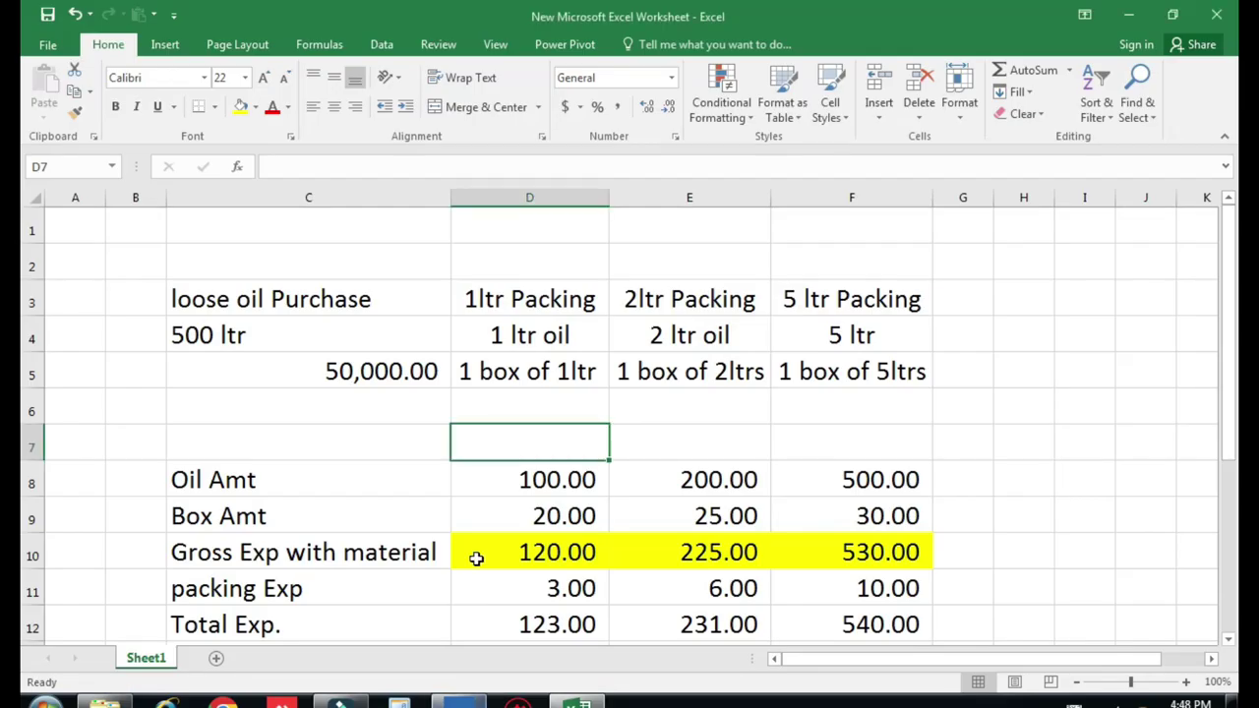
click(457, 700)
- Leave master alteration in TallyPrime and start a new purchase voucher
key(Escape)
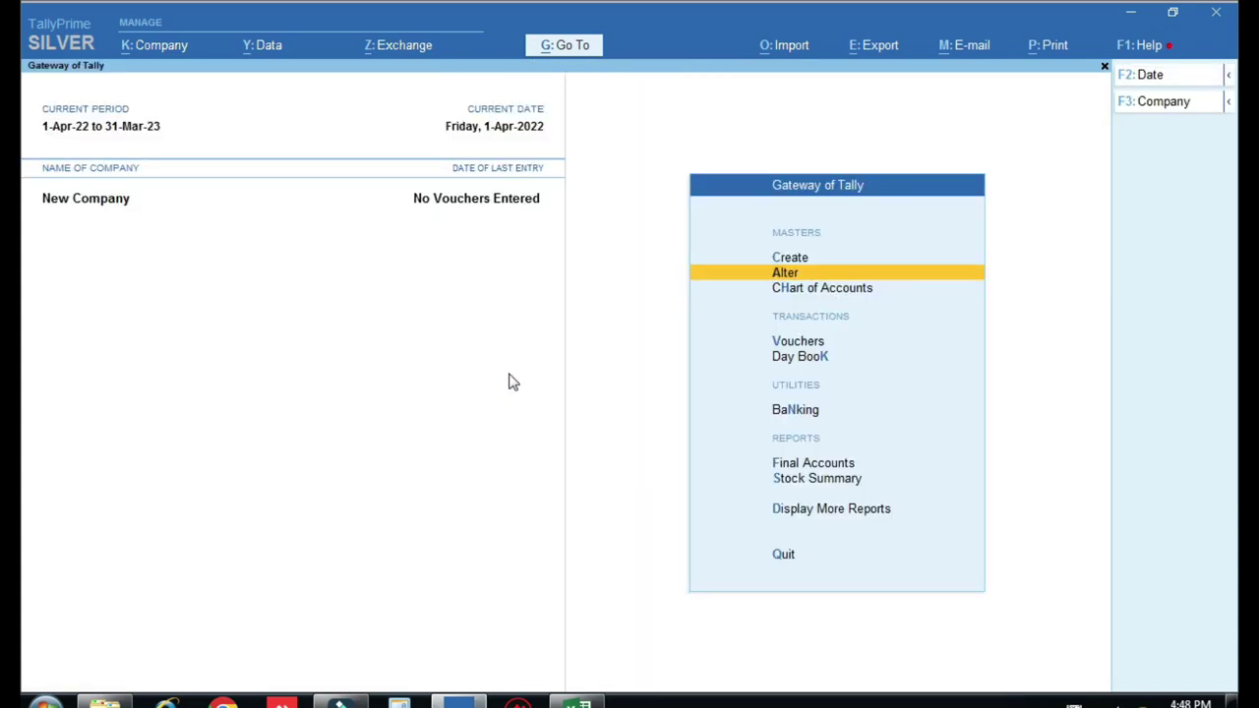
key(Escape)
key(n)
key(v)
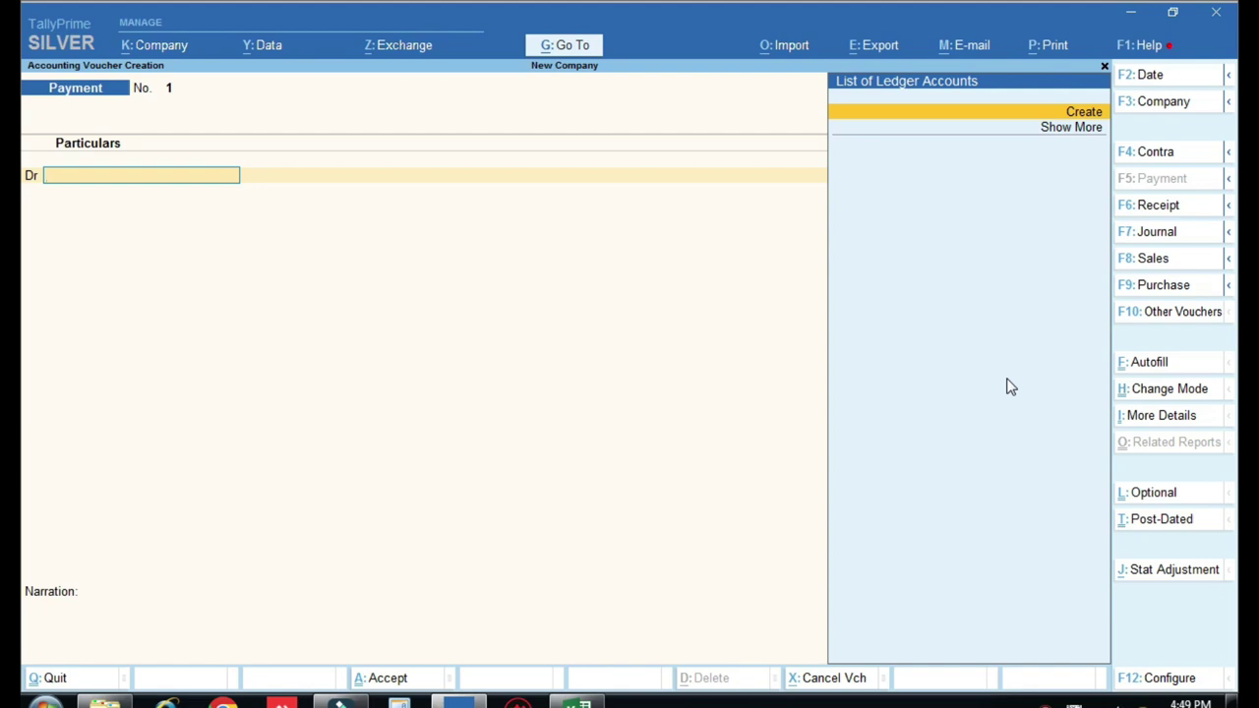
click(1161, 288)
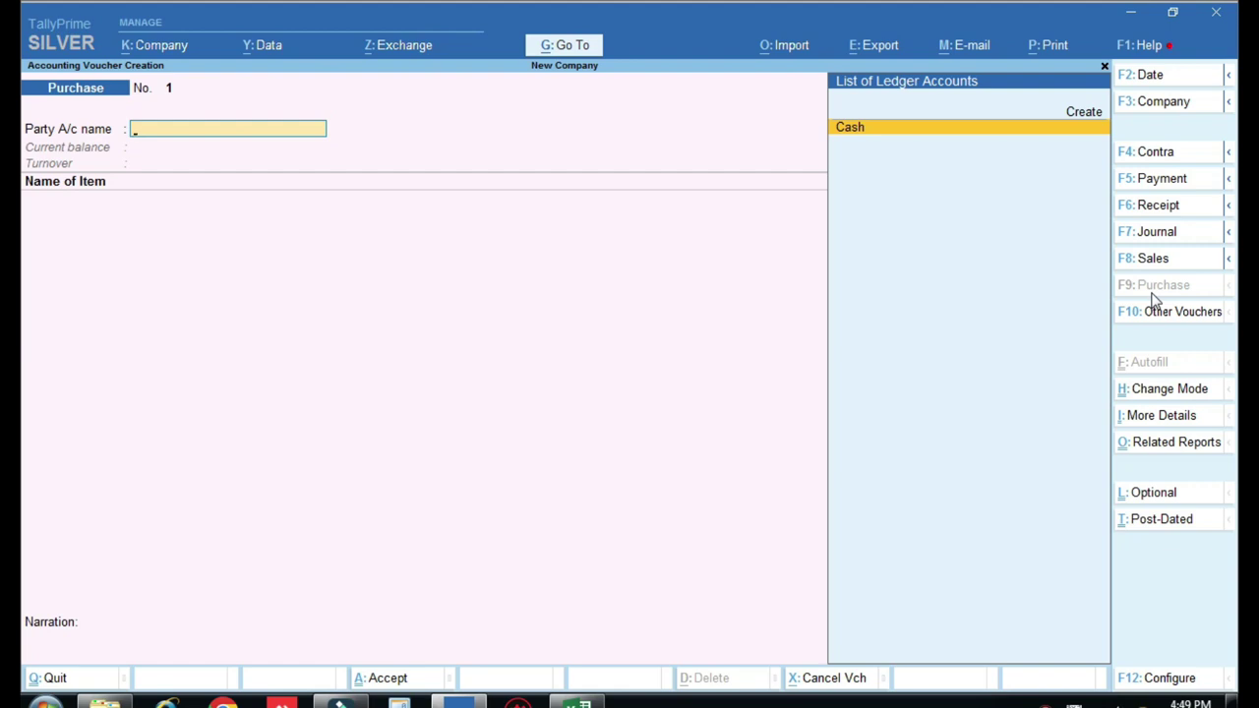
- From the purchase voucher's party field, create a ledger named Abc Company under Sundry Creditors with bill-by-bill balances at Yes
key(alt+c)
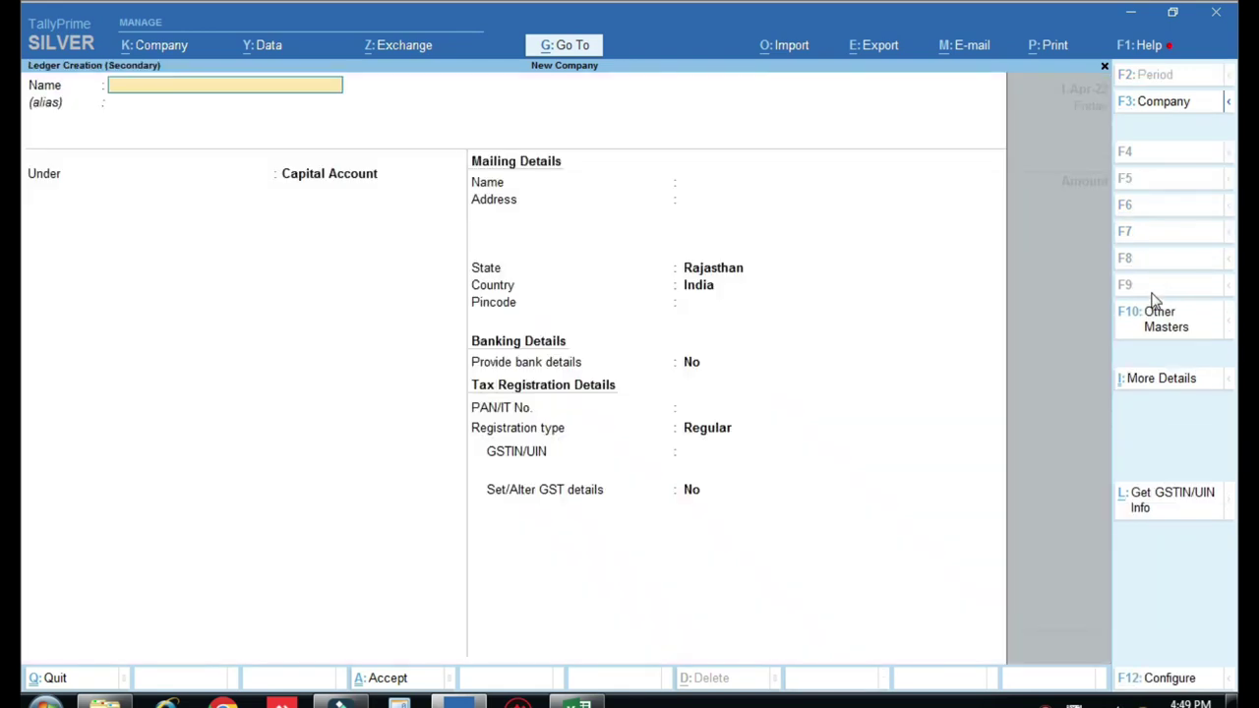
text(Abc Company)
key(Return)
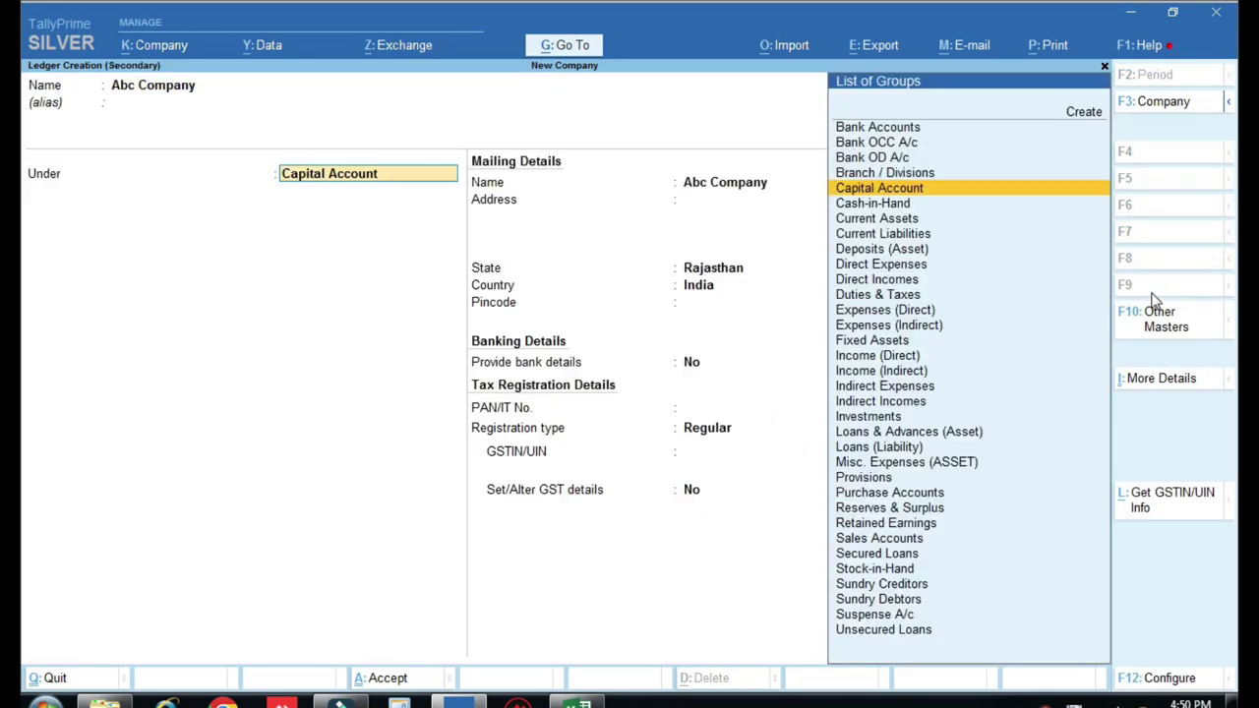
text(Sund)
key(Down)
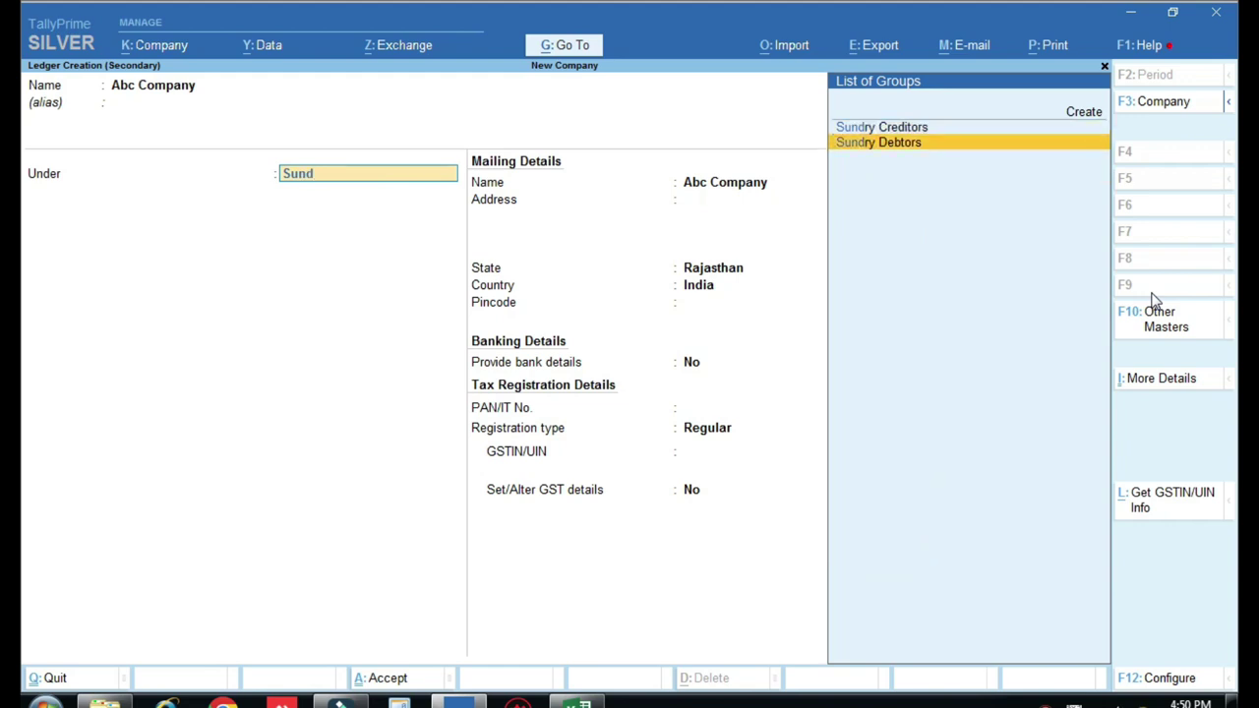
key(Up)
key(Return)
key(Return)
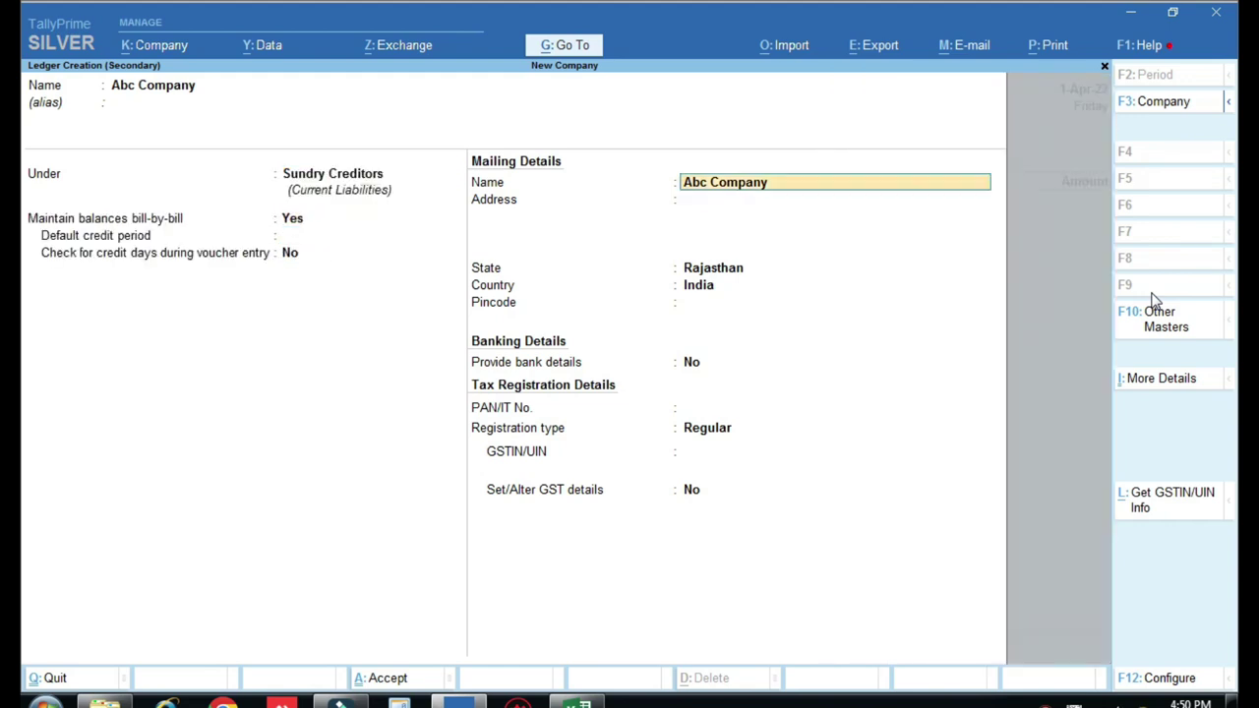
- Keep Abc Company as the mailing name and enter the company's address
key(Return)
text(S)
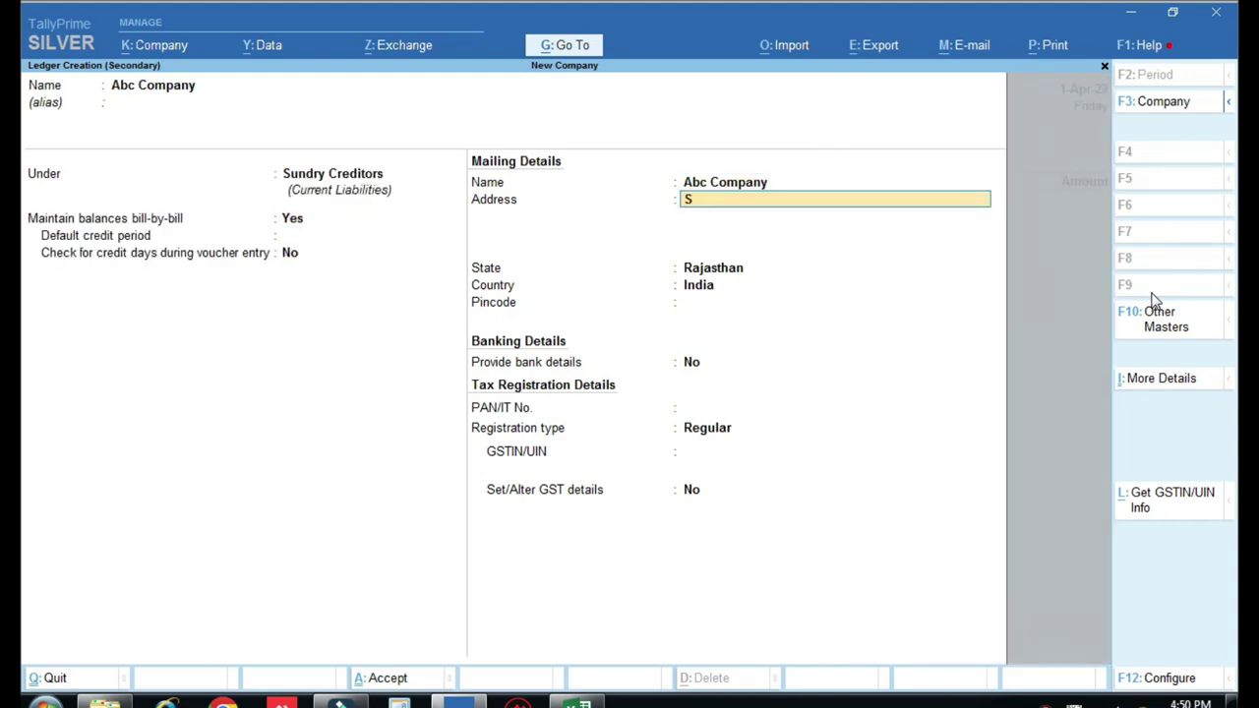
text(ri Ganganaanagar)
key(BackSpace)
key(BackSpace)
key(BackSpace)
key(BackSpace)
key(BackSpace)
key(BackSpace)
text(ga)
key(Return)
key(Return)
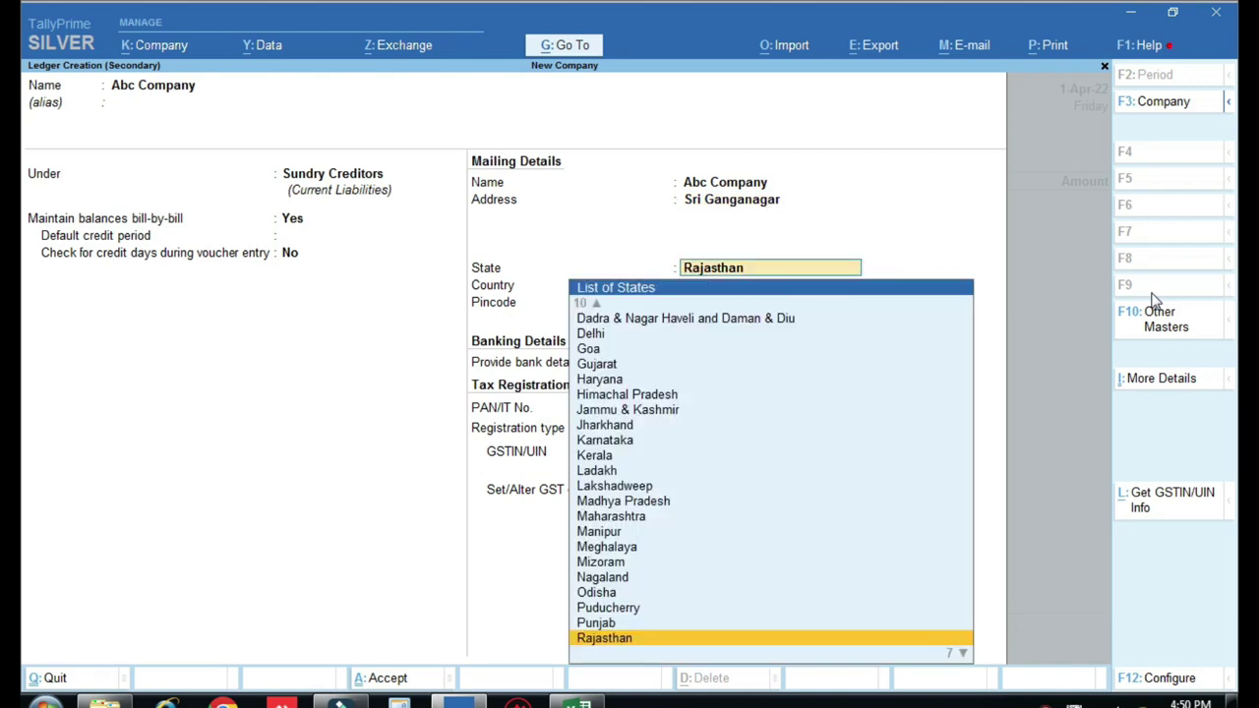
- Keep state Rajasthan, country India and bank details at No for Abc Company, leaving the pincode and PAN blank
key(Return)
key(Return)
key(Return)
key(Return)
key(Return)
key(Return)
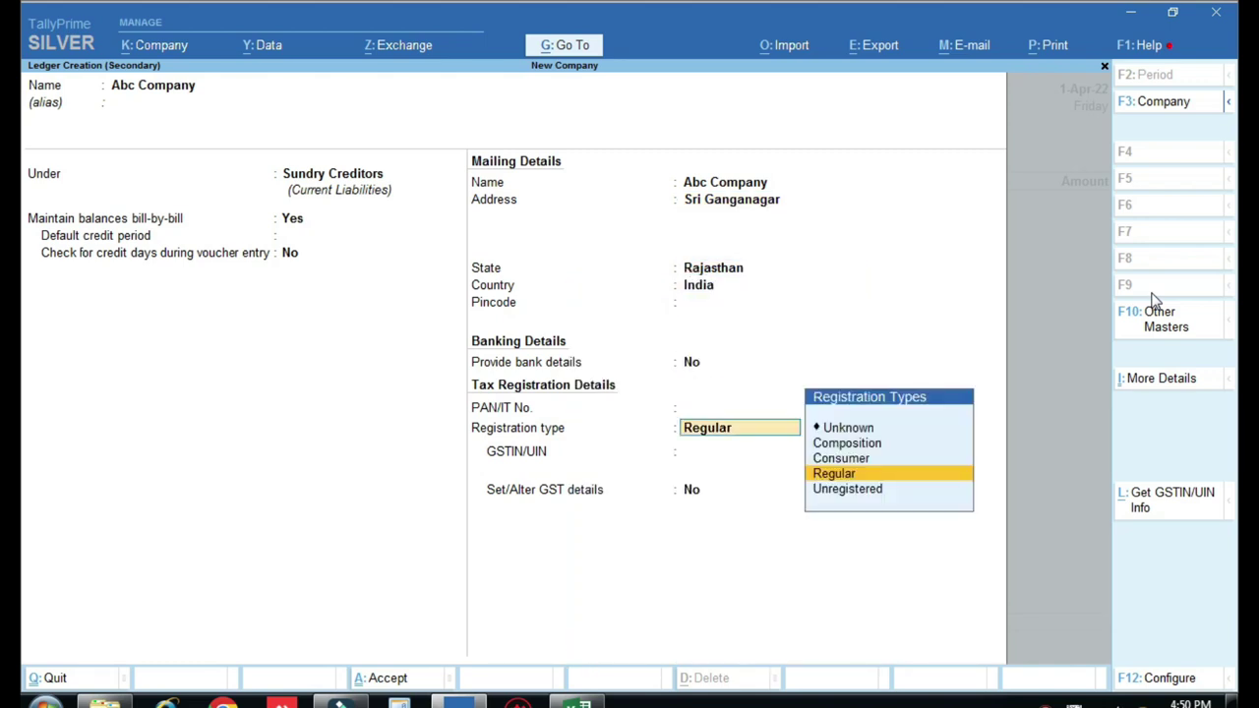
- Keep registration type Regular with a blank GSTIN, save the Abc Company ledger, and accept its party details in the purchase voucher
key(Return)
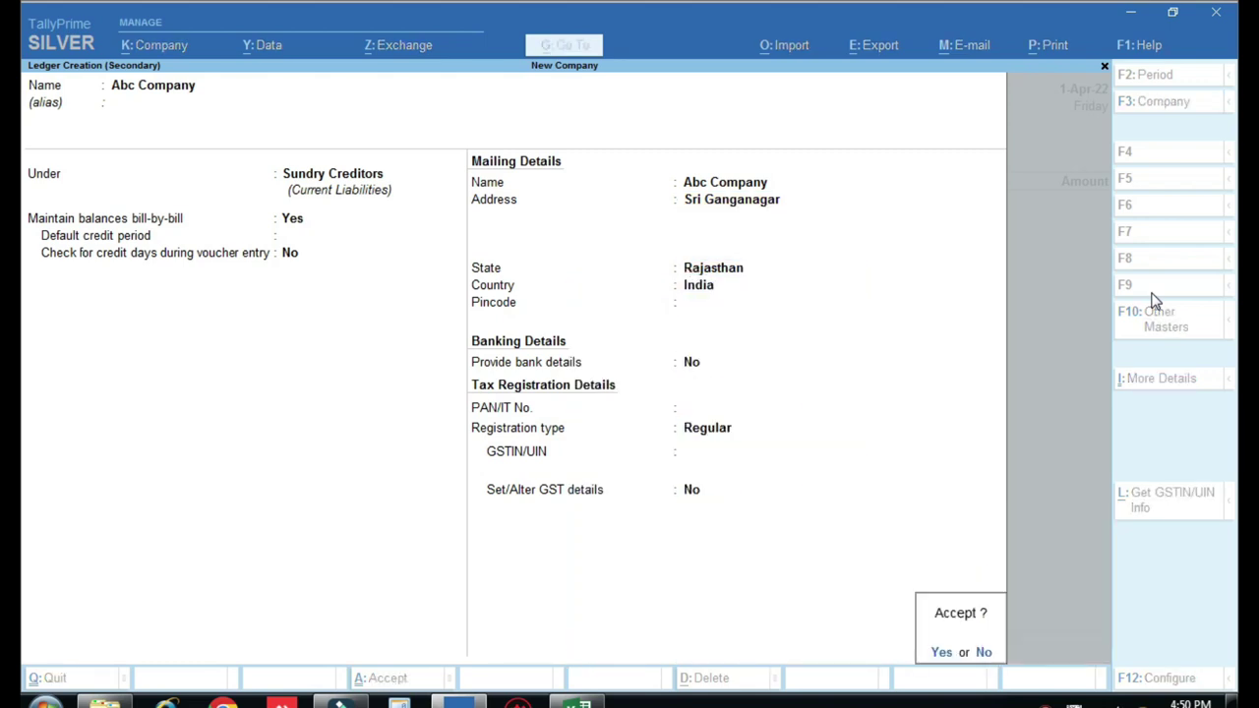
key(Return)
key(ctrl+a)
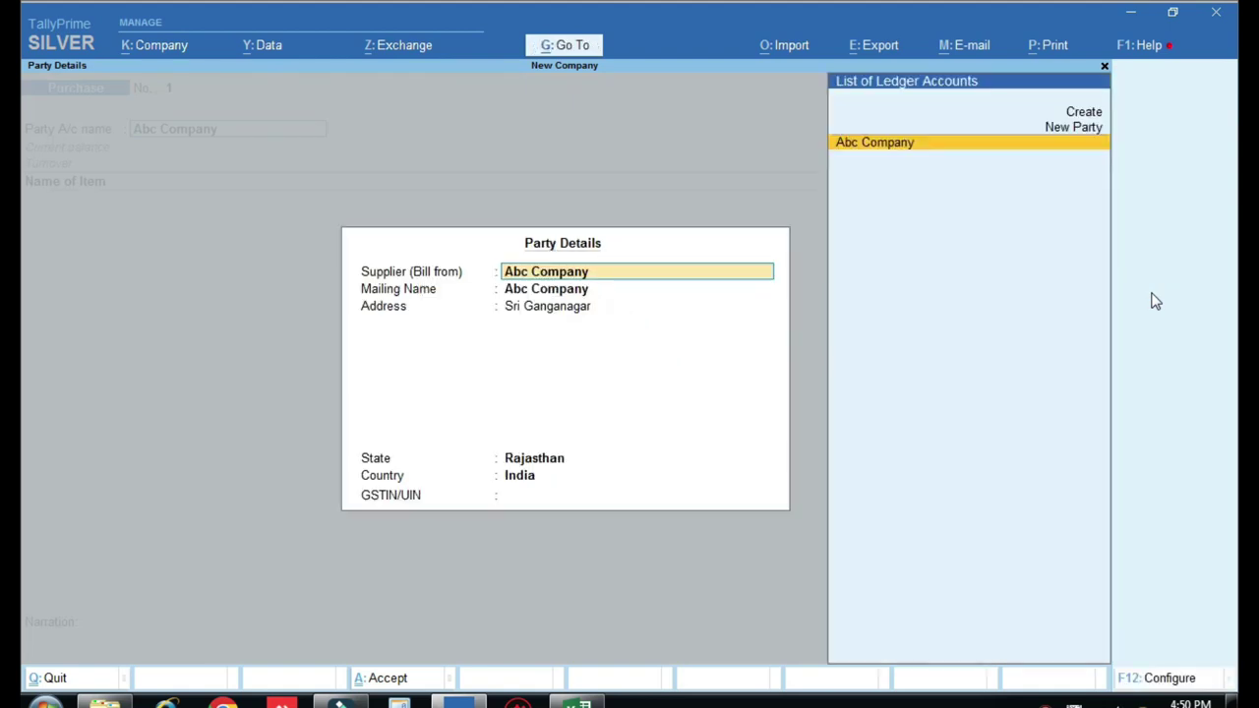
key(ctrl+a)
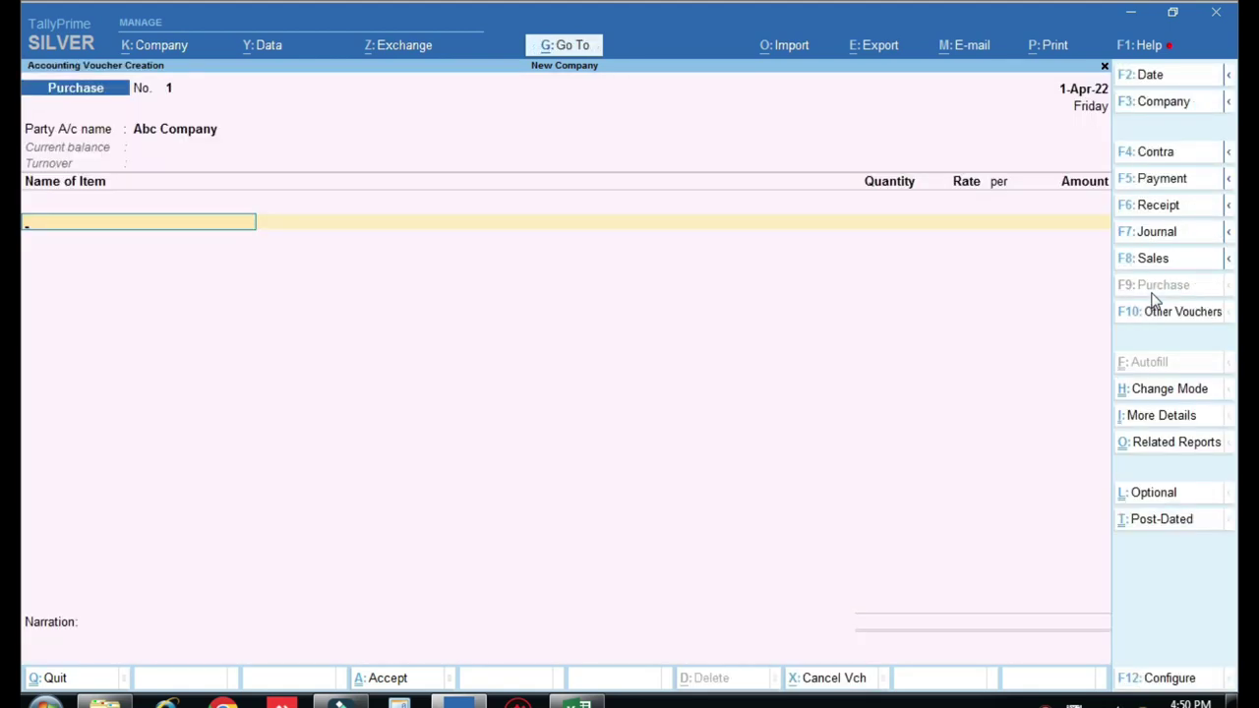
- Add the item Loose Oil to the purchase voucher with quantity 500 ltr at a rate of 100.00 per ltr
text(Lo)
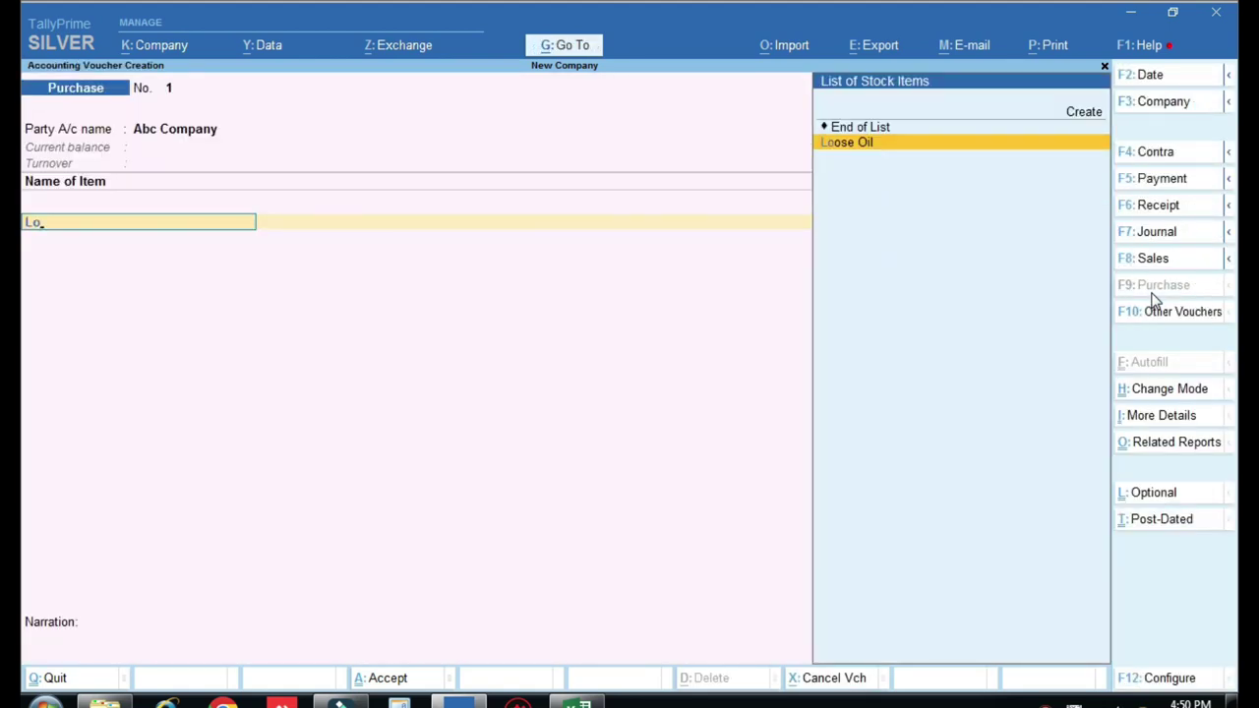
key(Return)
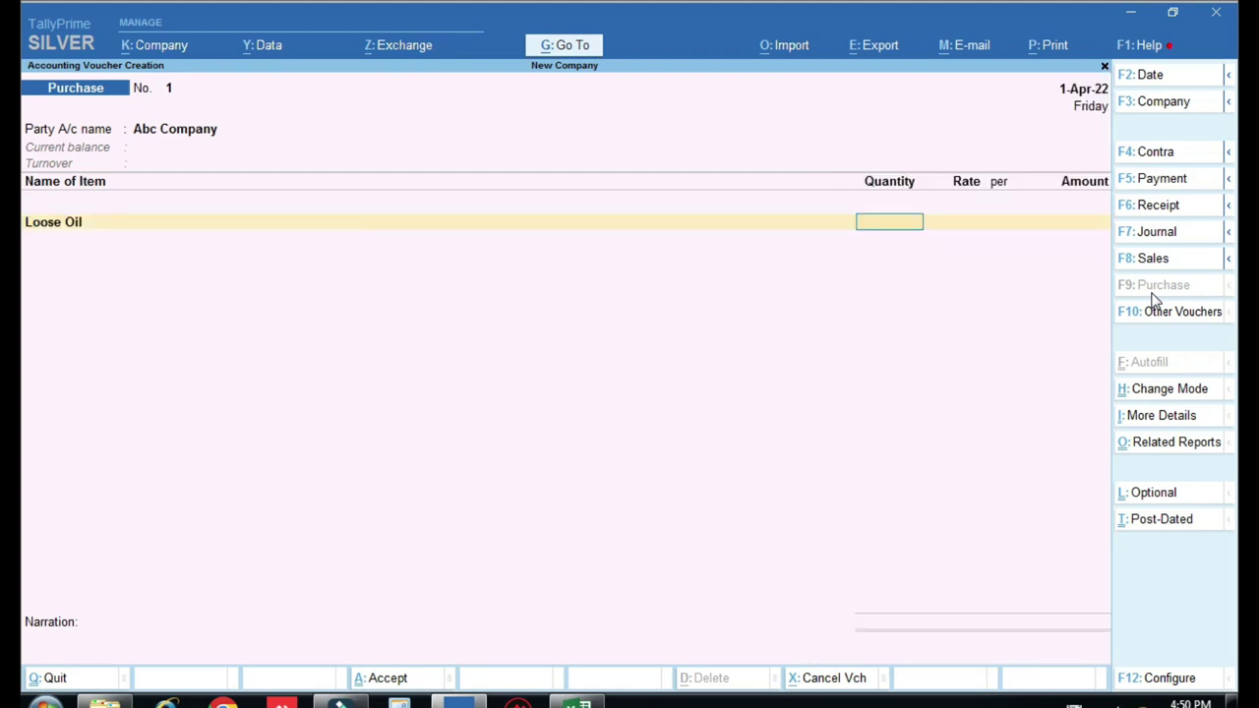
text(500)
key(Return)
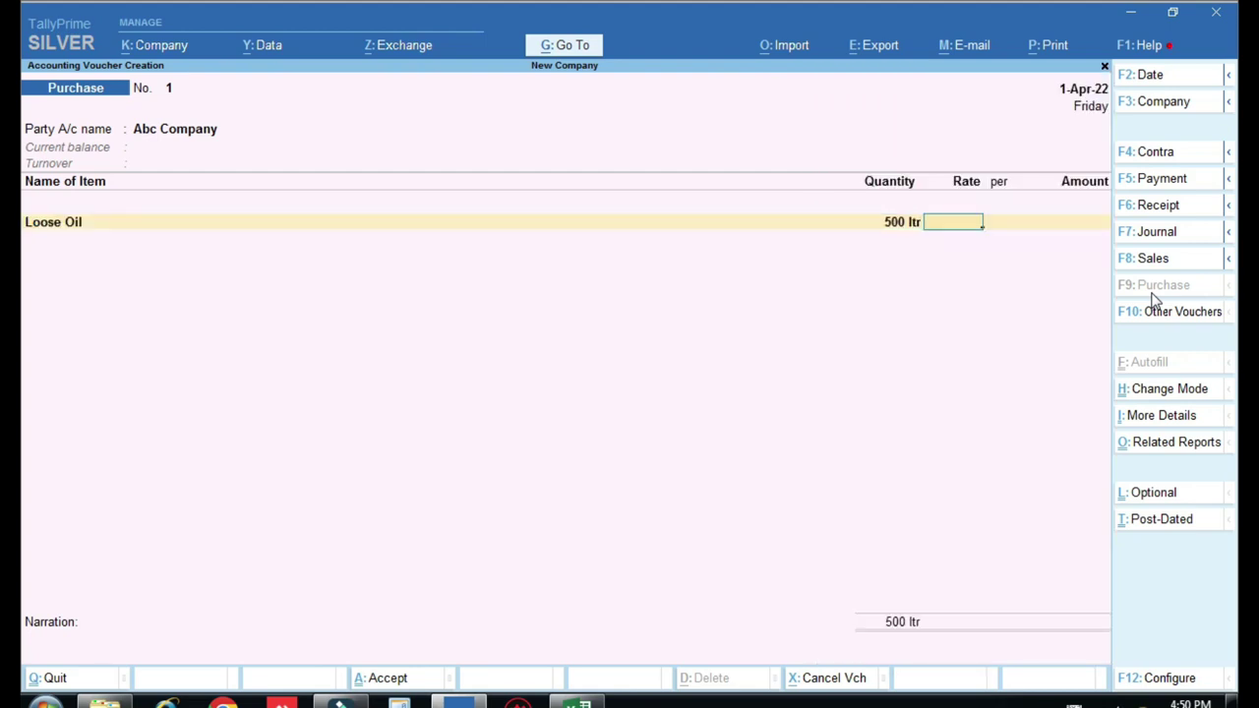
text(100)
key(Return)
key(Return)
key(Return)
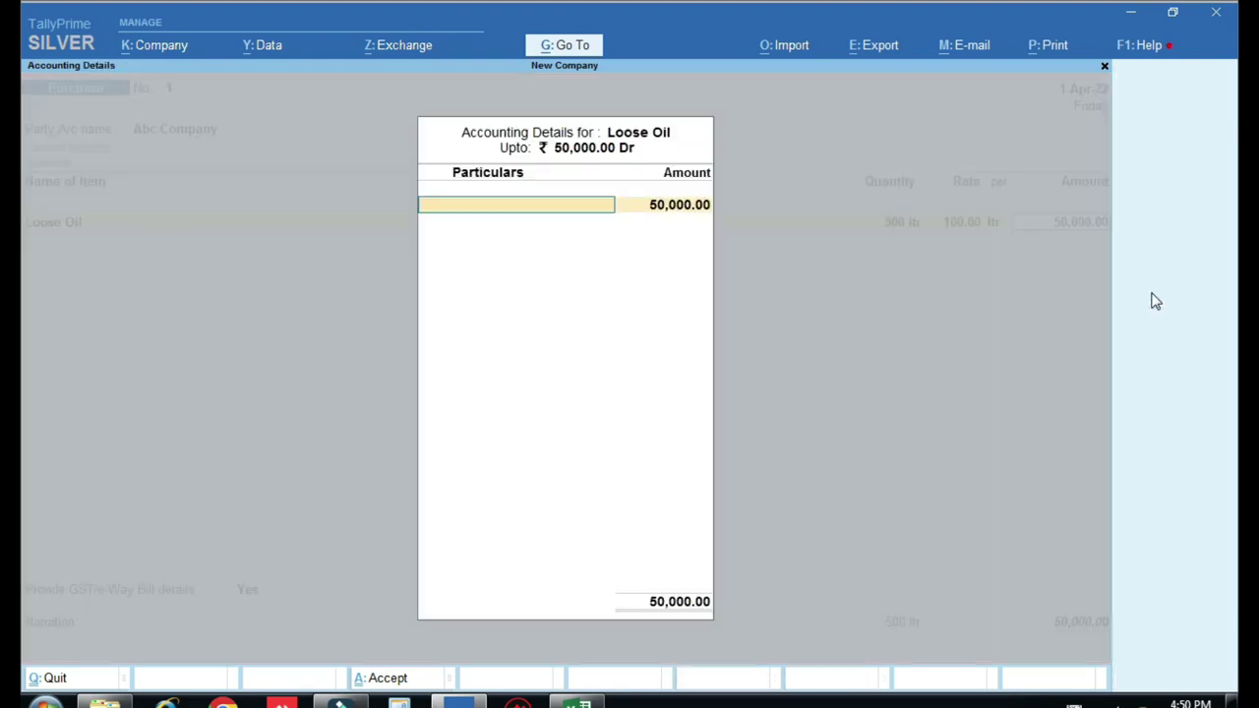
- From Loose Oil's accounting details, create a ledger named Raw Material Purchasse under Purchase Accounts
key(alt+c)
text(F)
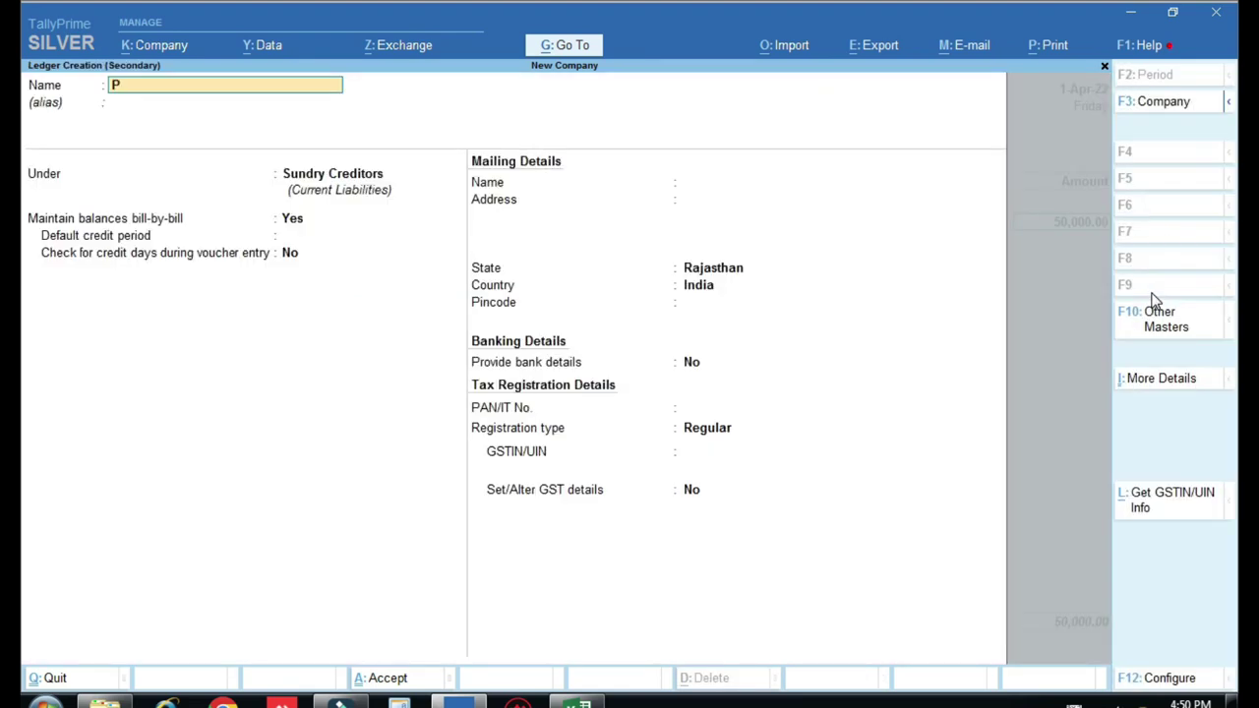
key(BackSpace)
text(Raw Material Purchasse)
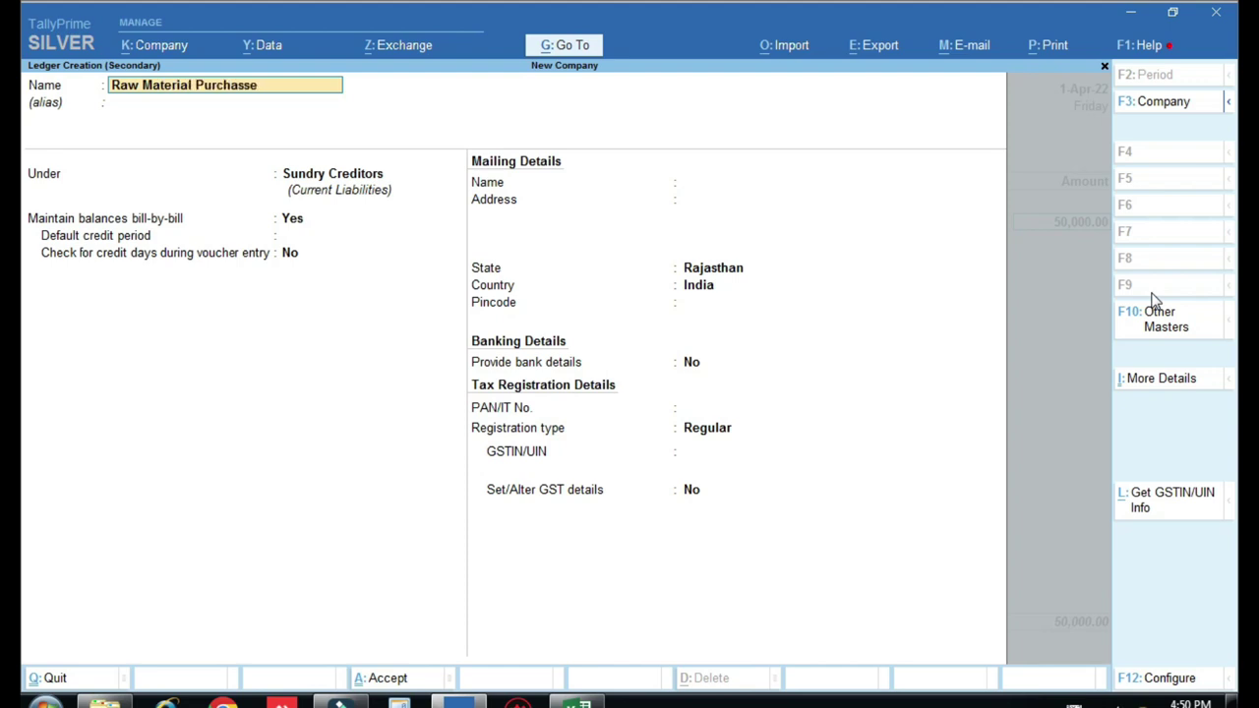
key(Return)
text(Pur)
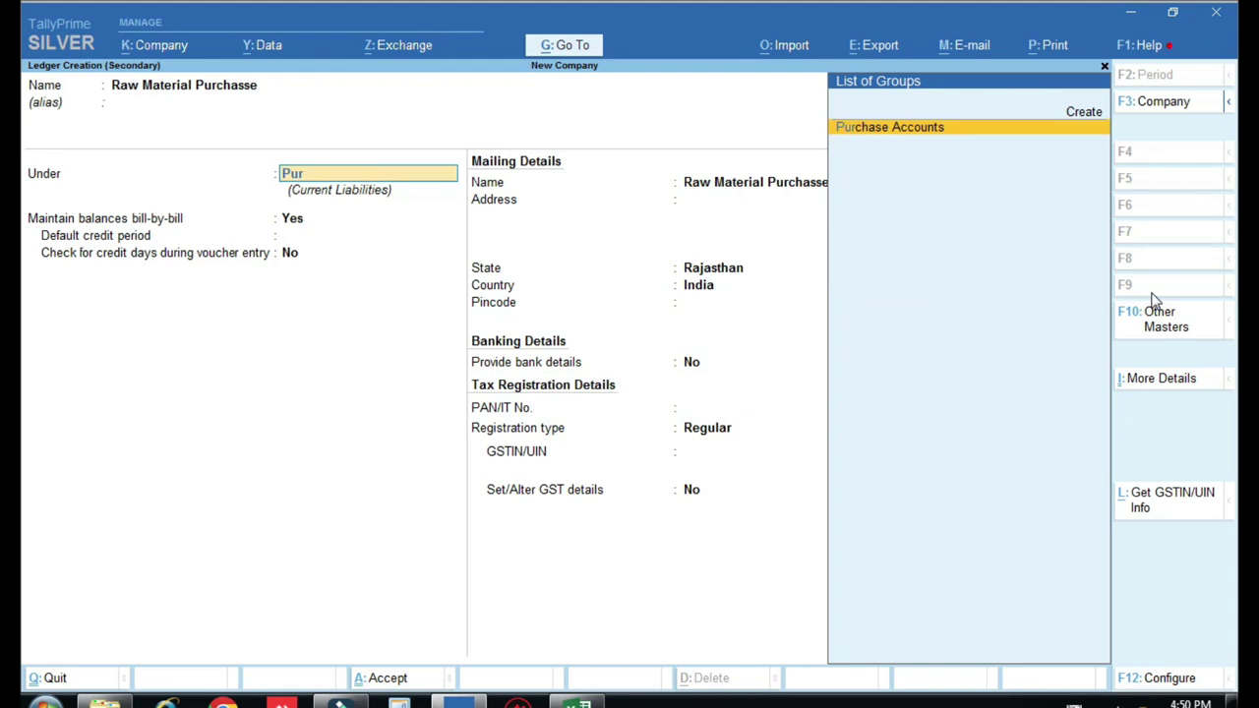
key(Return)
- Keep GST applicable and Set/Alter GST Details at No, set the type of supply to Goods, and save the ledger
key(Return)
key(Return)
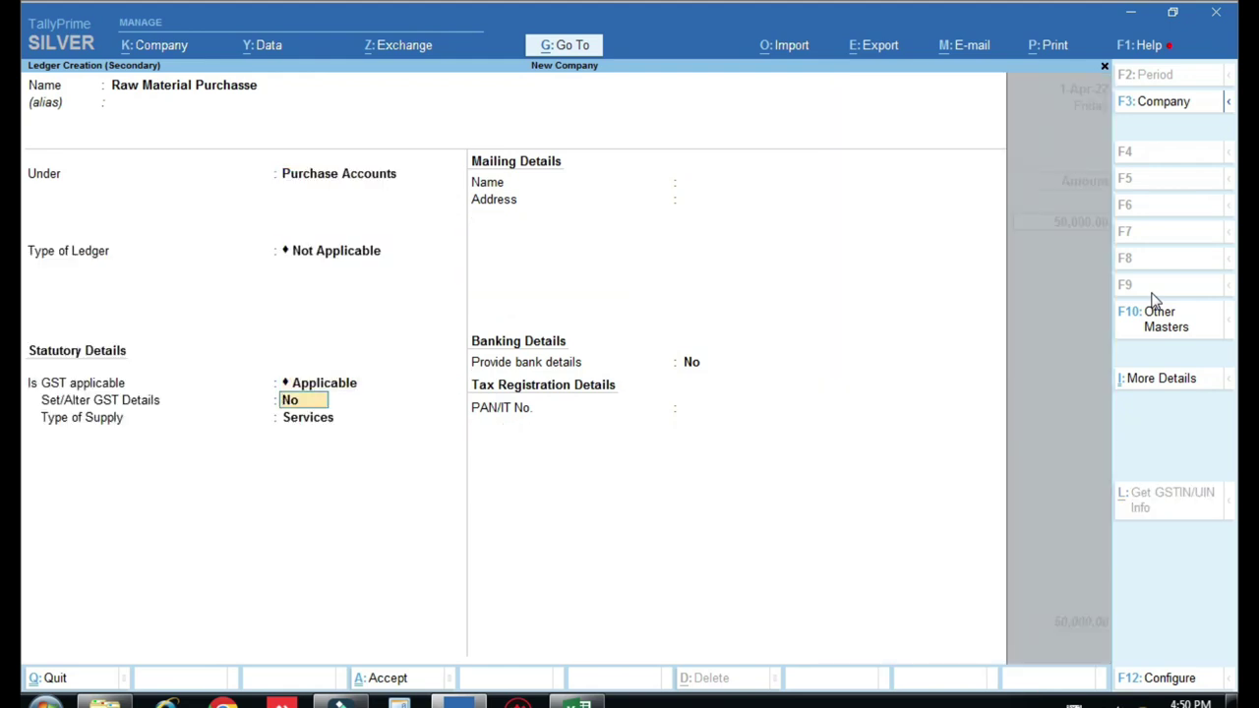
key(Return)
key(Up)
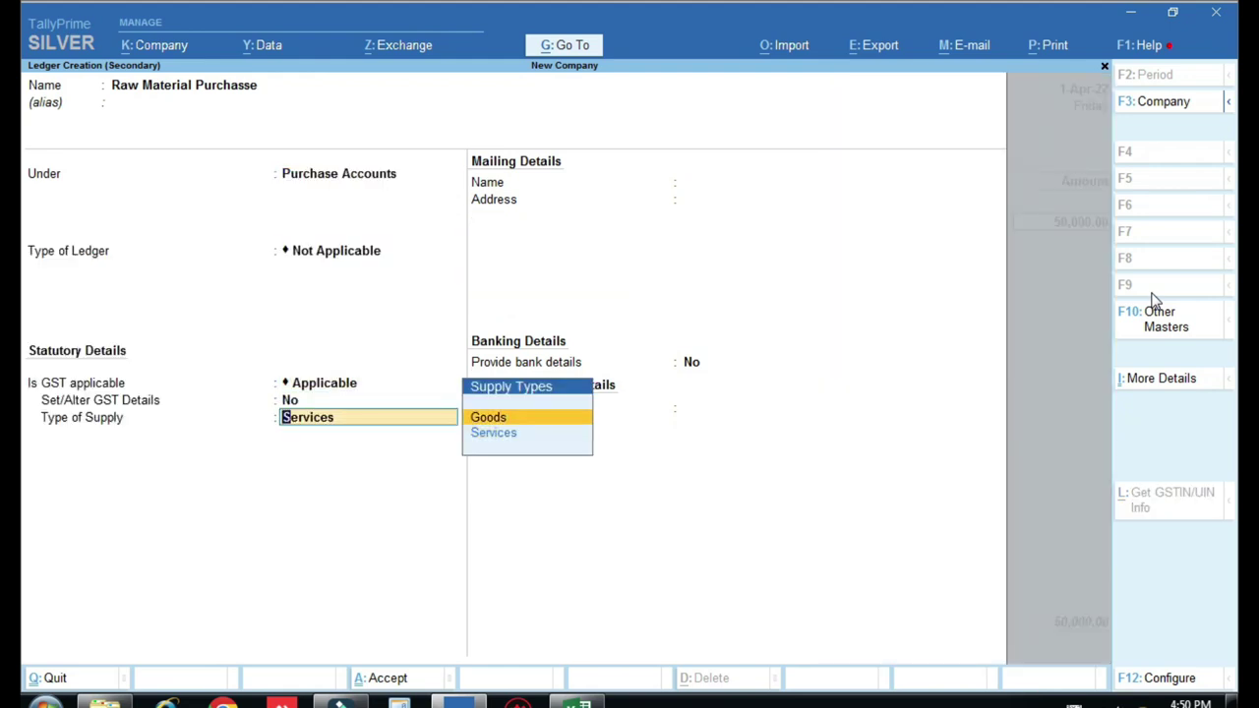
key(Return)
key(Return)
- Allocate Loose Oil to Raw Material Purchasse and set its tax classification to Purchase Taxable
key(Return)
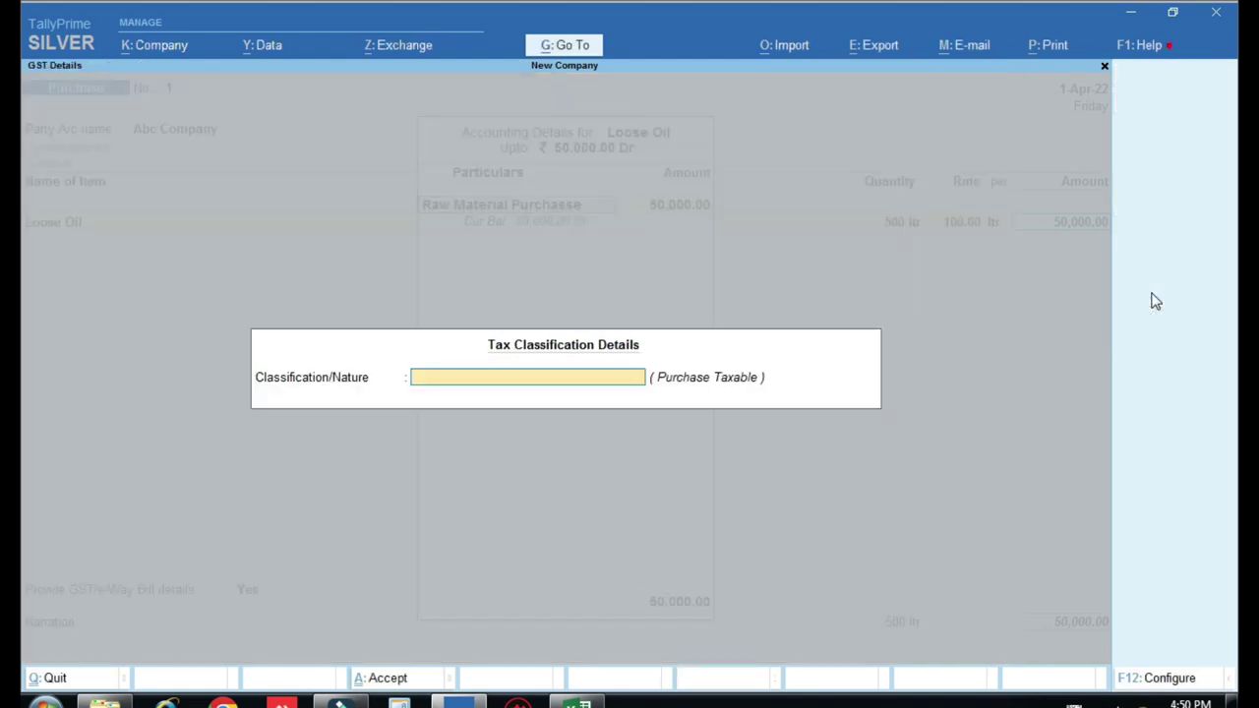
text(Pur)
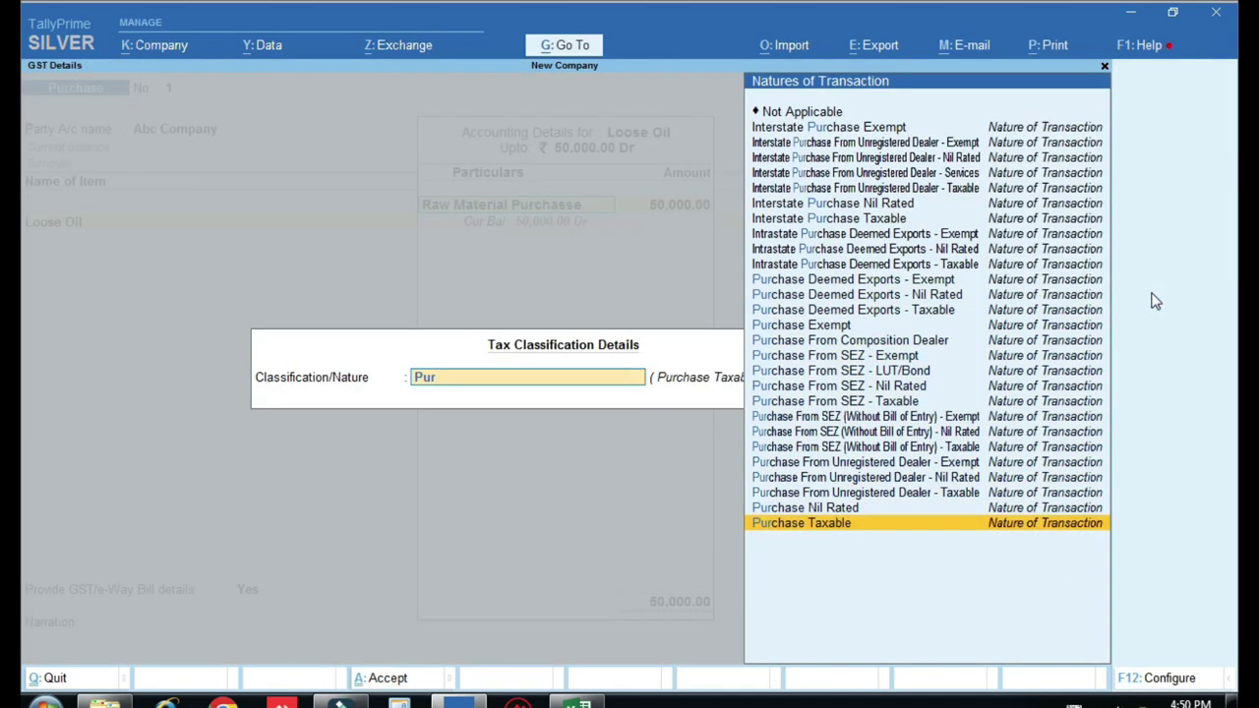
key(Return)
key(Return)
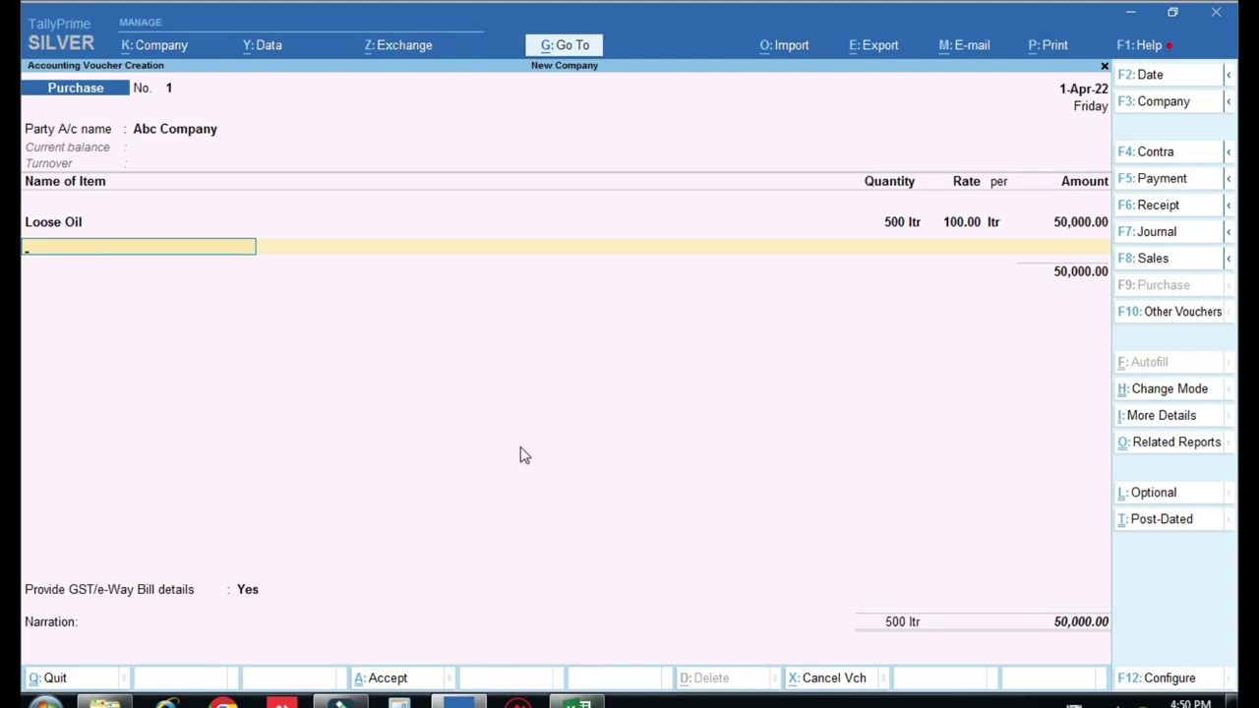
- Add the item 1 Ltr Packing to the purchase voucher with a quantity of 20 pcs
text(1)
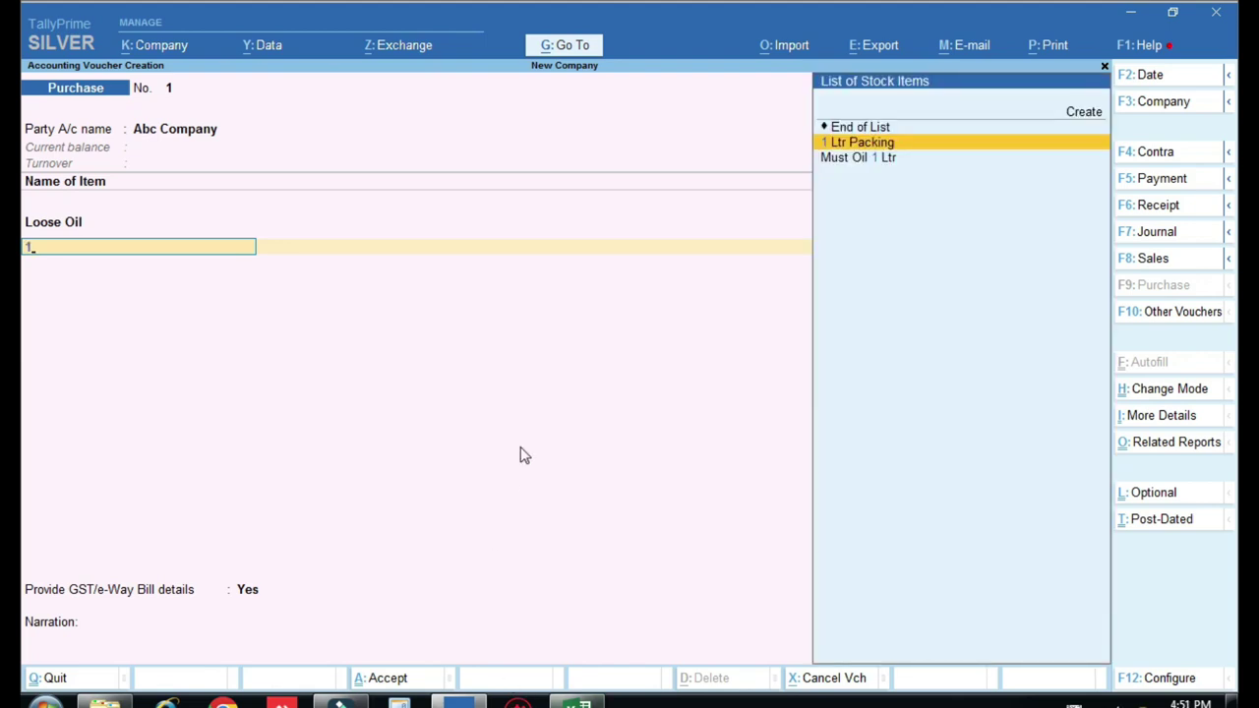
key(Return)
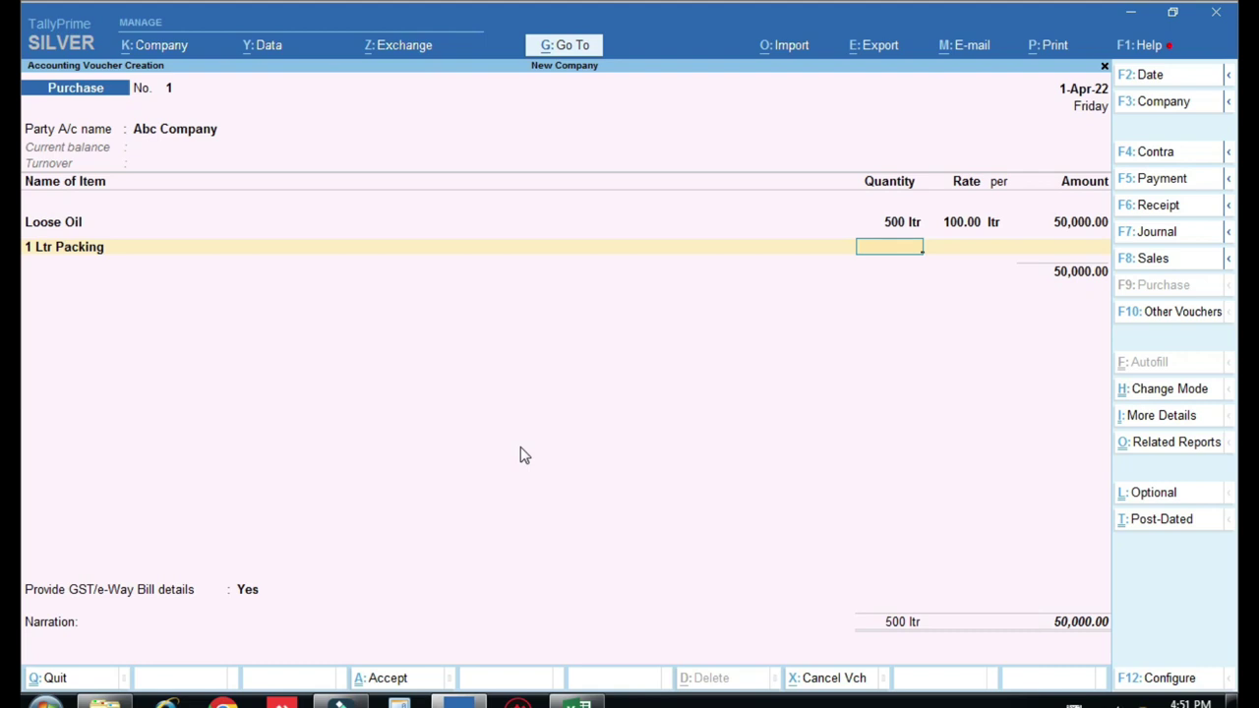
text(20)
key(Return)
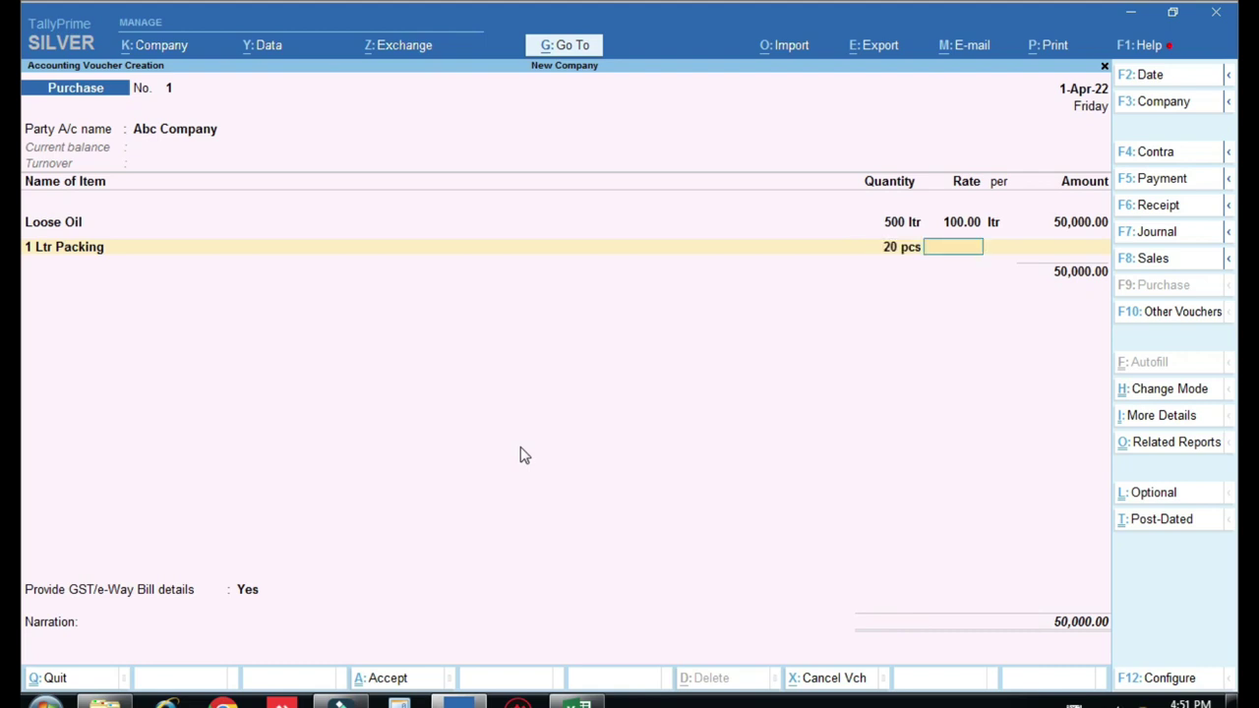
- Check the 1 ltr Box Amt in the Excel worksheet, return to TallyPrime and set the 1 Ltr Packing rate to 20.00 per pcs
click(579, 702)
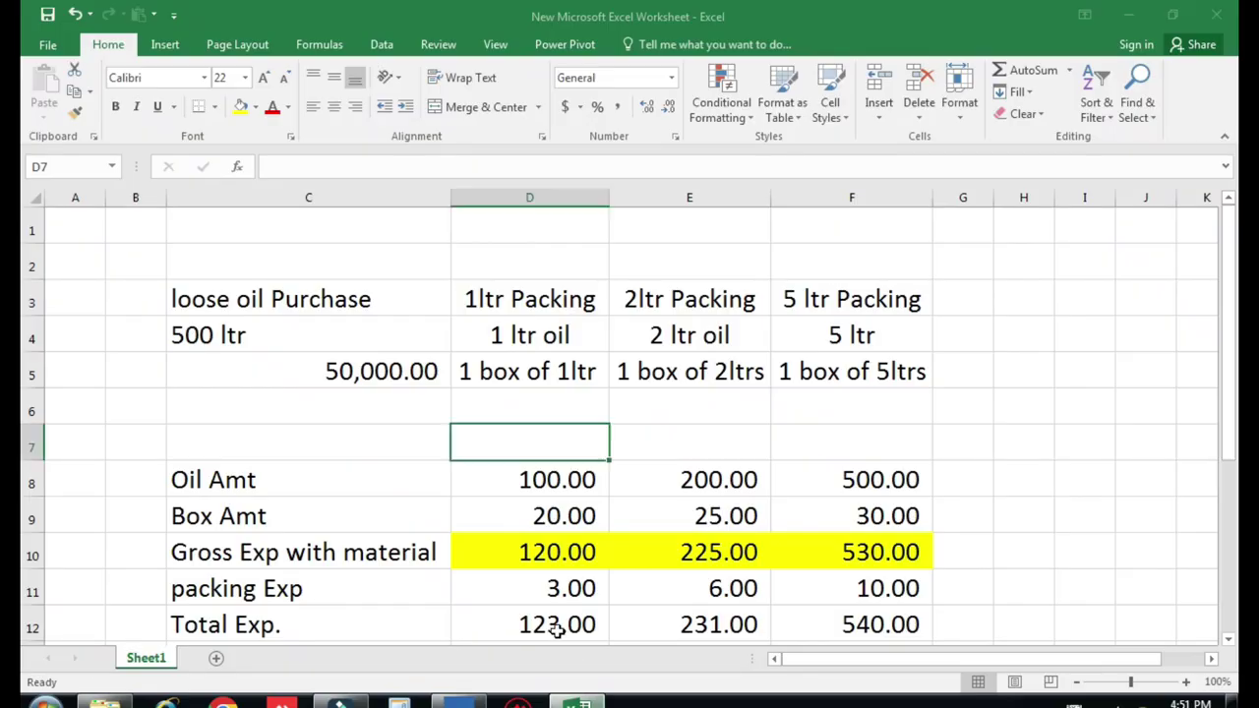
click(522, 518)
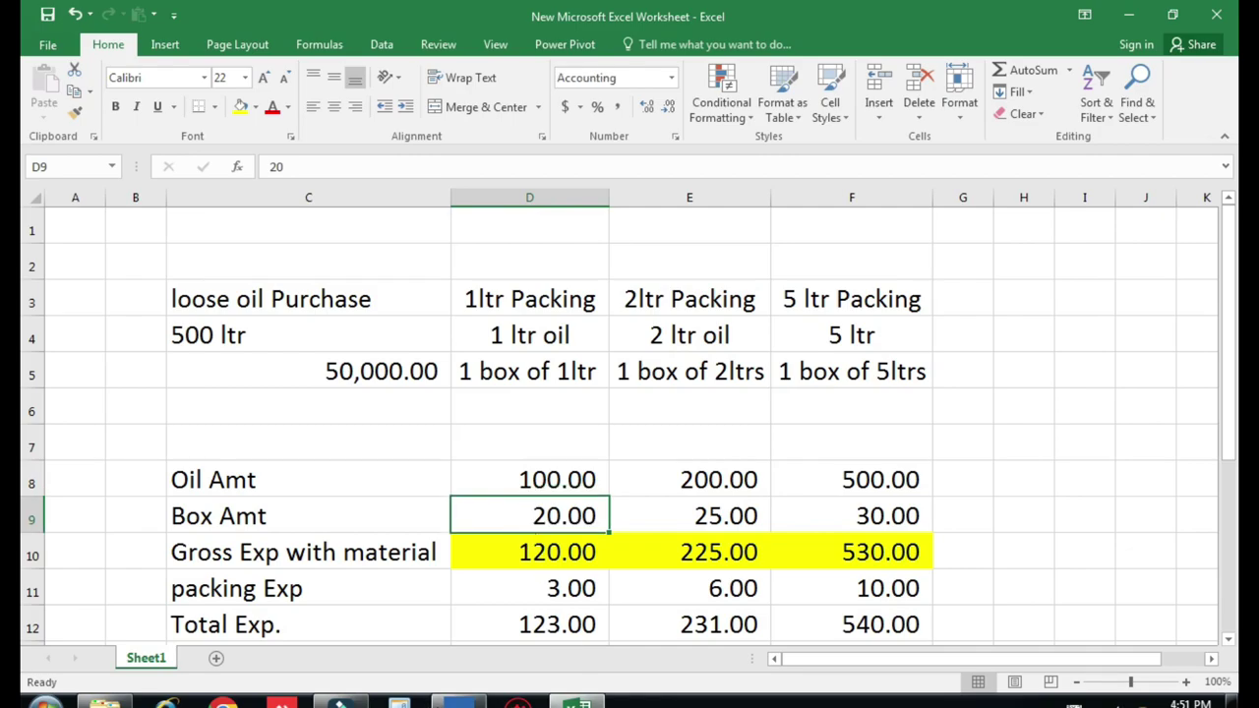
click(477, 700)
text(20)
key(Return)
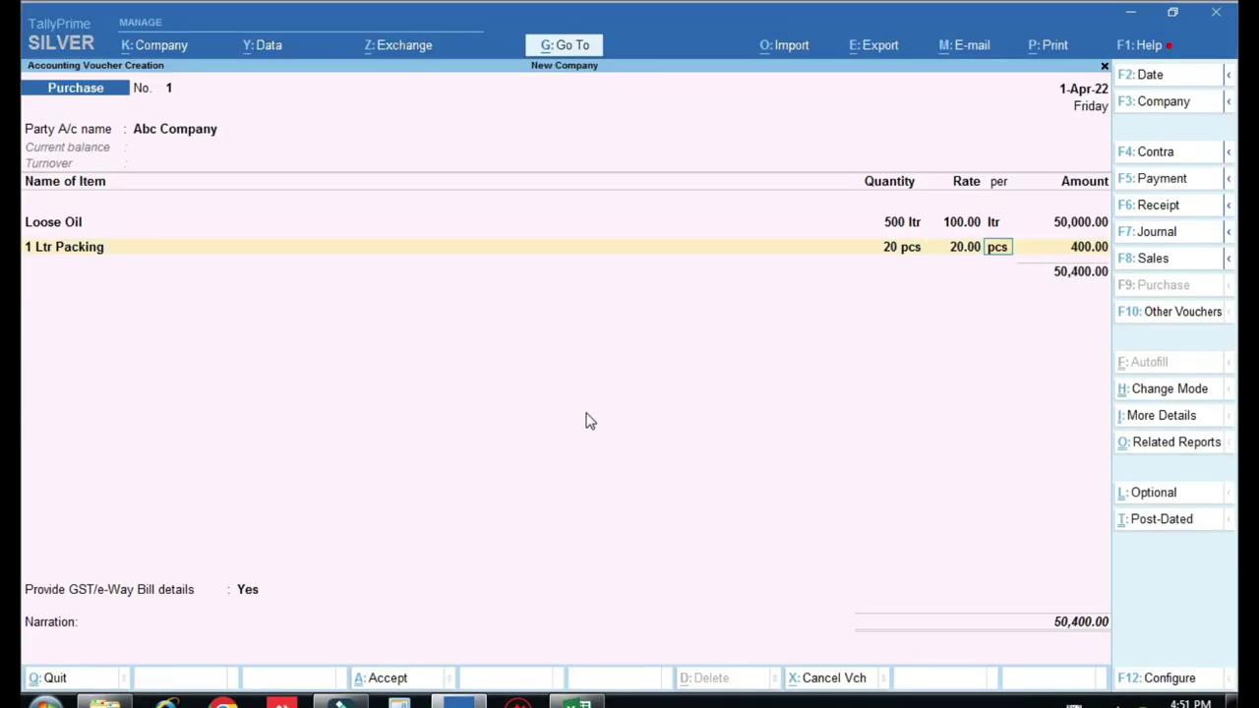
key(Return)
key(Return)
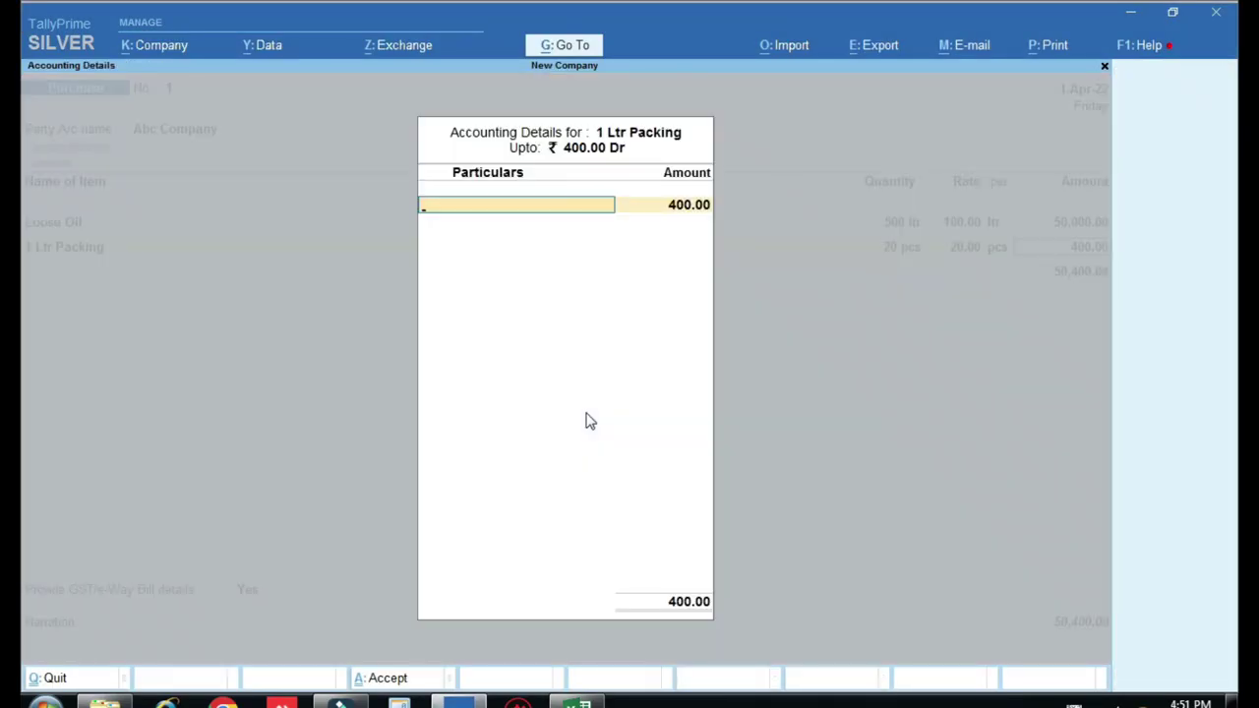
- From 1 Ltr Packing's accounting details, create a ledger named Raw Material Pur 5% under Purchase Accounts, keeping the default statutory settings
key(alt+c)
text(Raw)
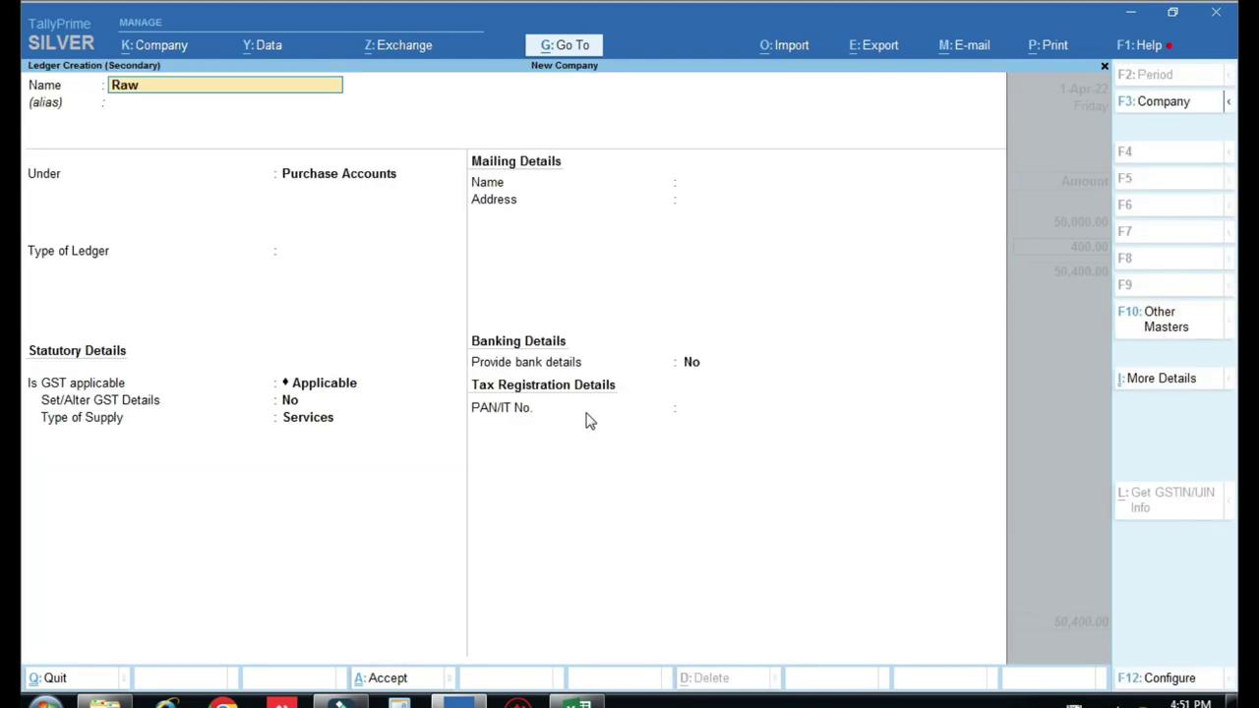
text( Material Pur 5%)
key(Return)
key(Return)
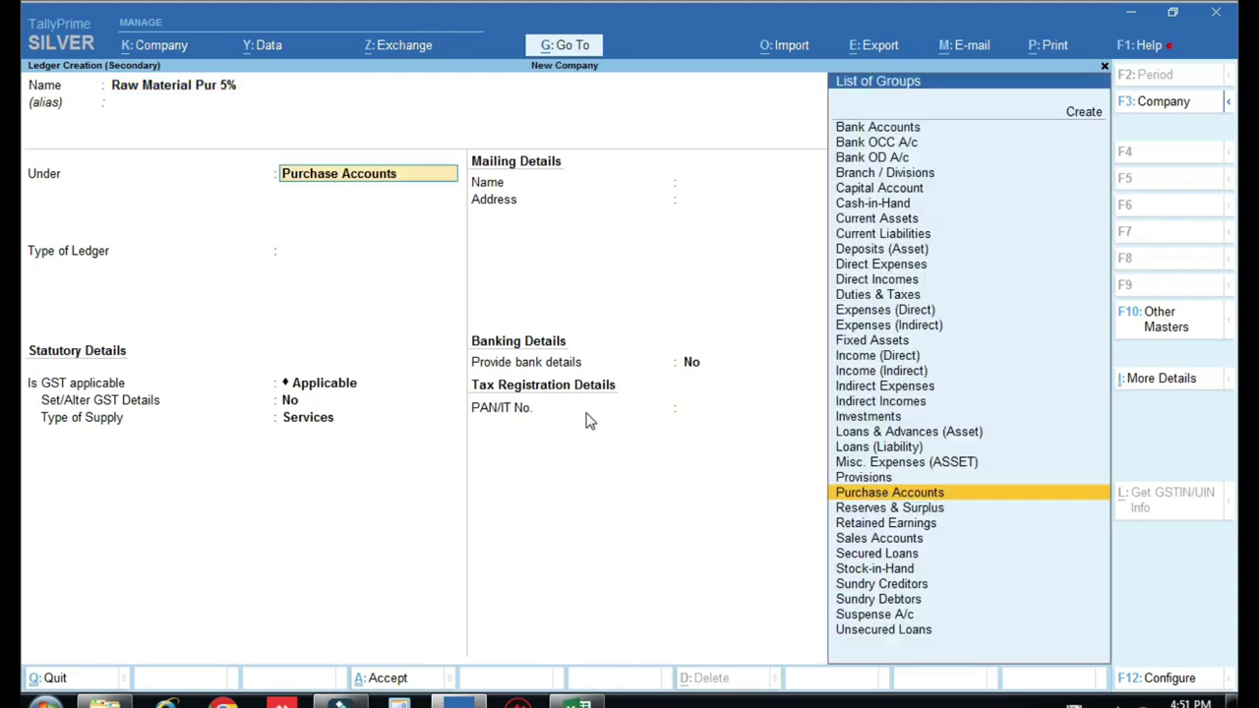
key(Return)
key(Return)
key(Return)
key(Return)
key(Return)
key(ctrl+a)
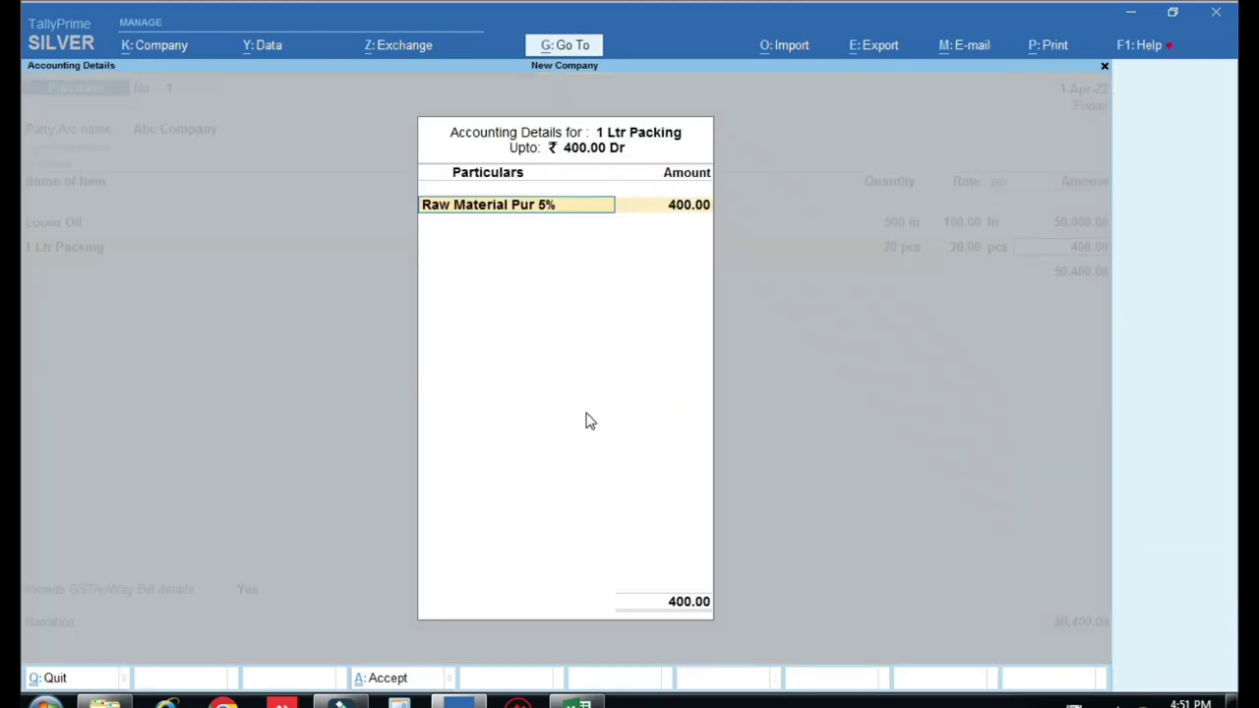
- Allocate 1 Ltr Packing to Raw Material Pur 5% with the tax classification Purchase Taxable
key(Return)
text(Pur)
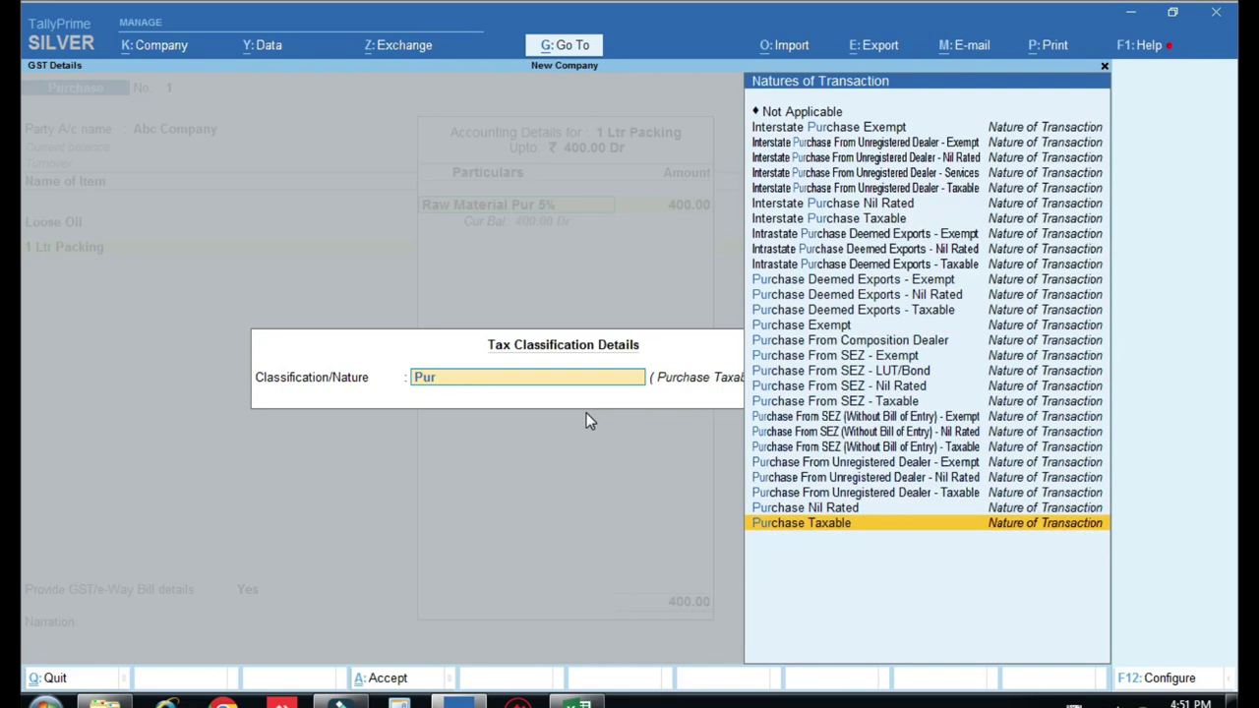
key(Return)
key(Return)
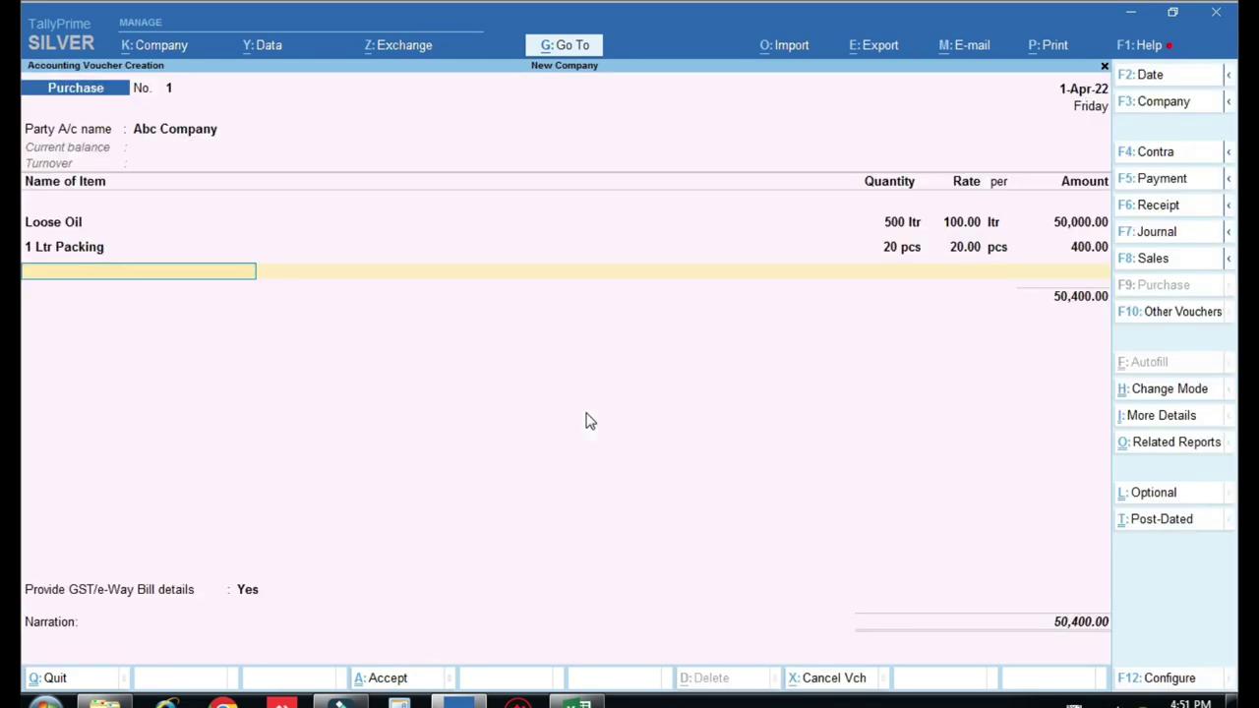
- Add the item 2 Ltr Packing to the purchase voucher with a quantity of 20 pcs
text(2)
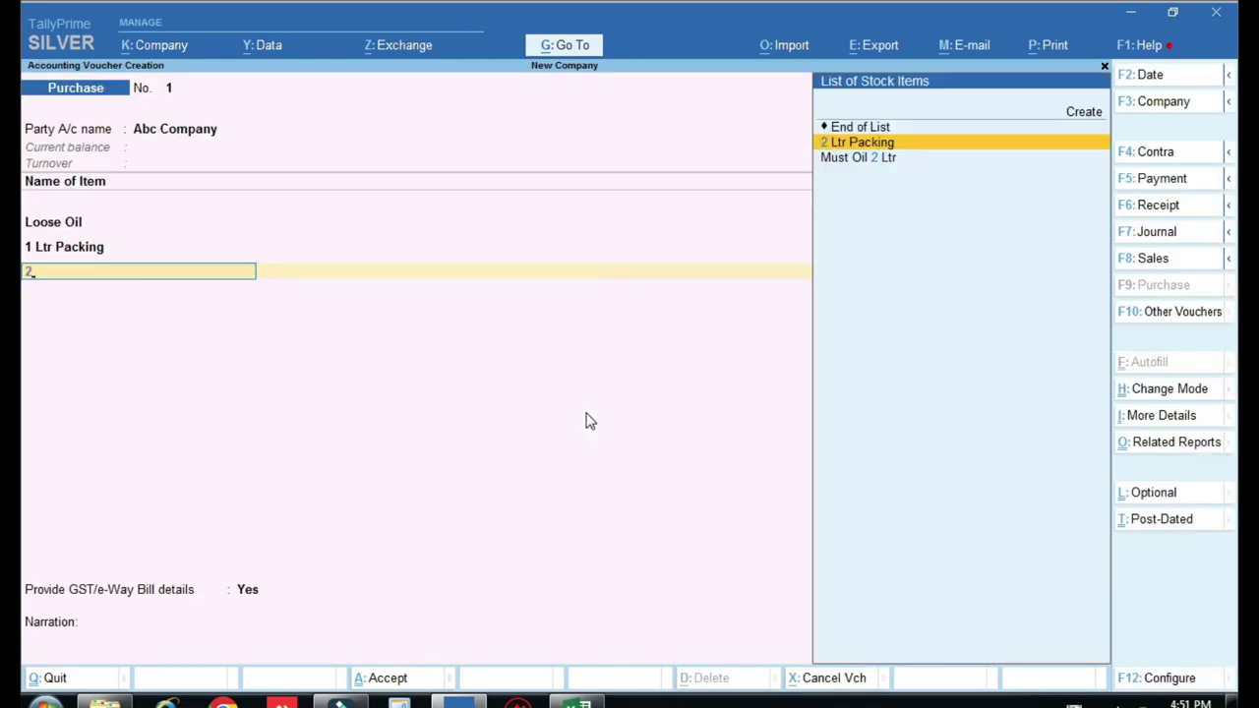
key(Return)
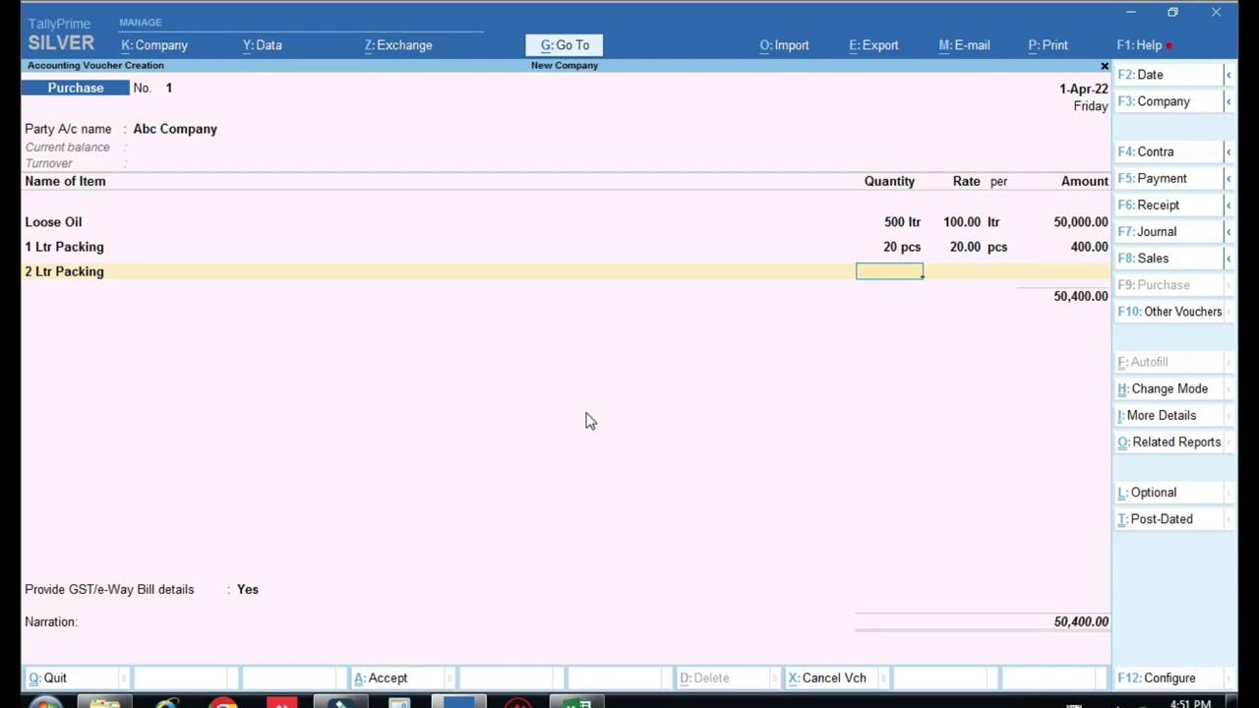
text(20)
key(Return)
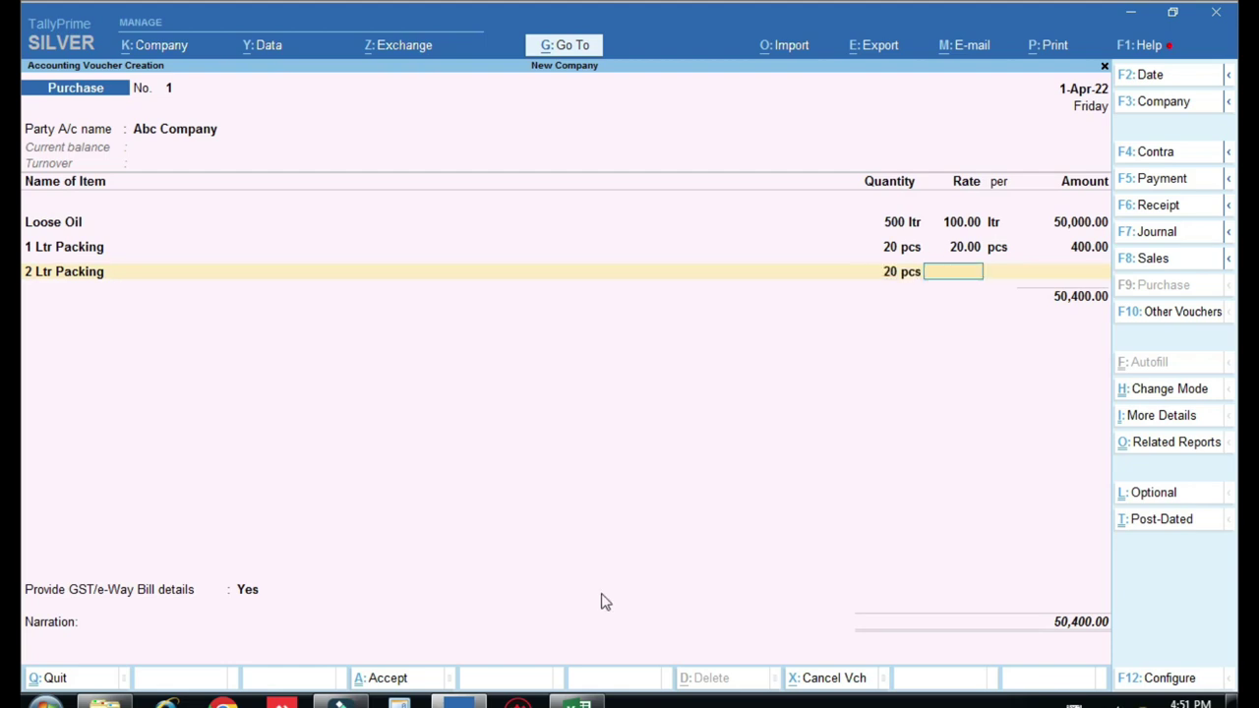
- Check the 2 ltr Box Amt in the Excel worksheet, return to TallyPrime and set the 2 Ltr Packing rate to 25.00 per pcs
click(584, 702)
click(711, 513)
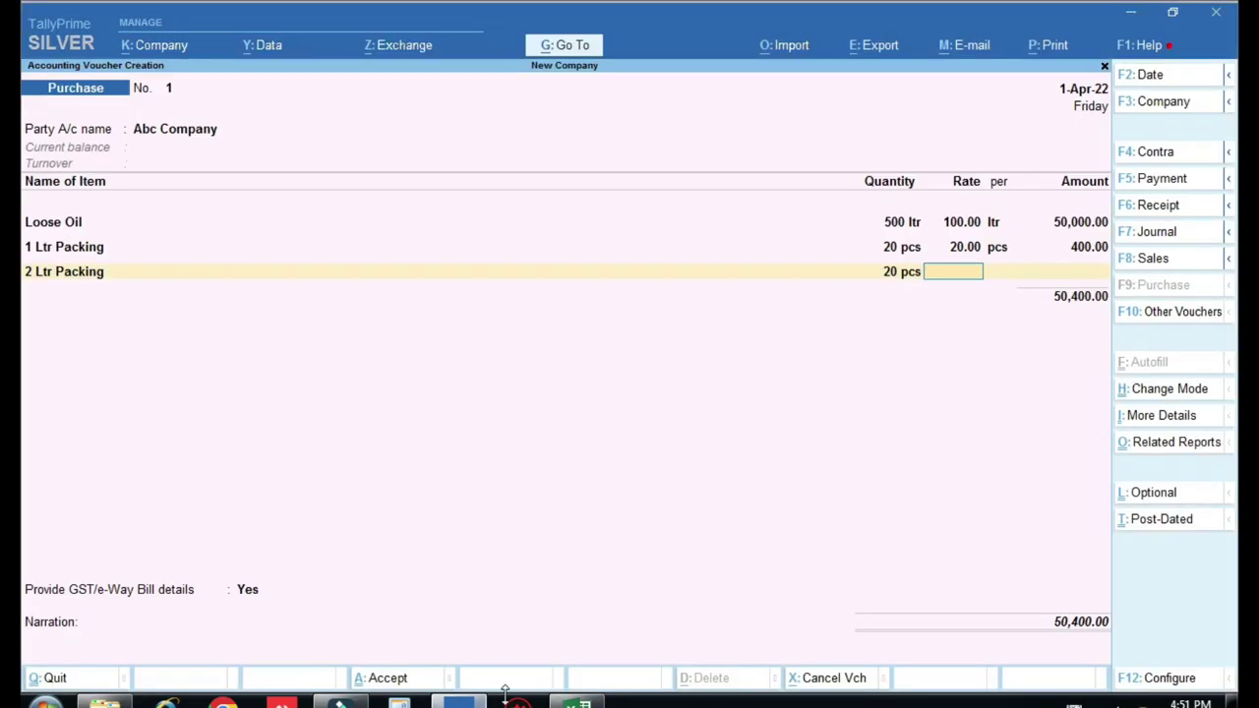
click(458, 702)
text(25)
key(Return)
key(Return)
key(Return)
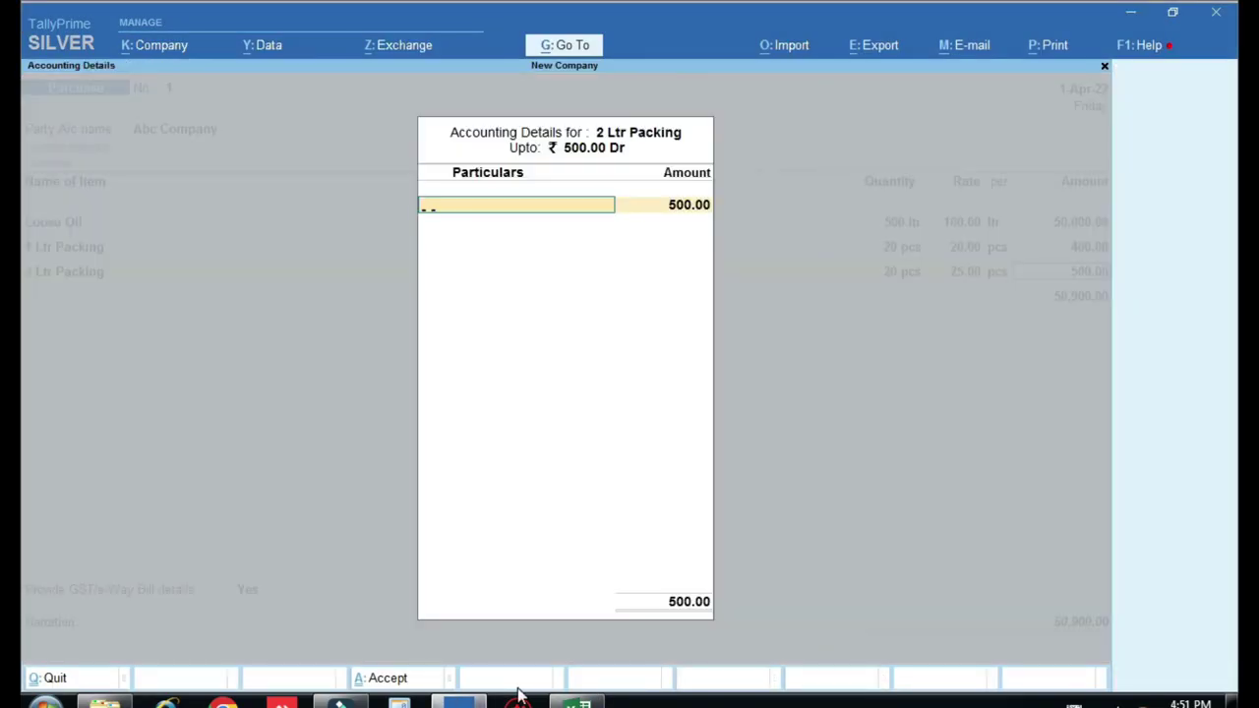
- Allocate 2 Ltr Packing to the Raw Material Pur 5% ledger and classify it as Purchase Taxable
text(Raw)
key(Return)
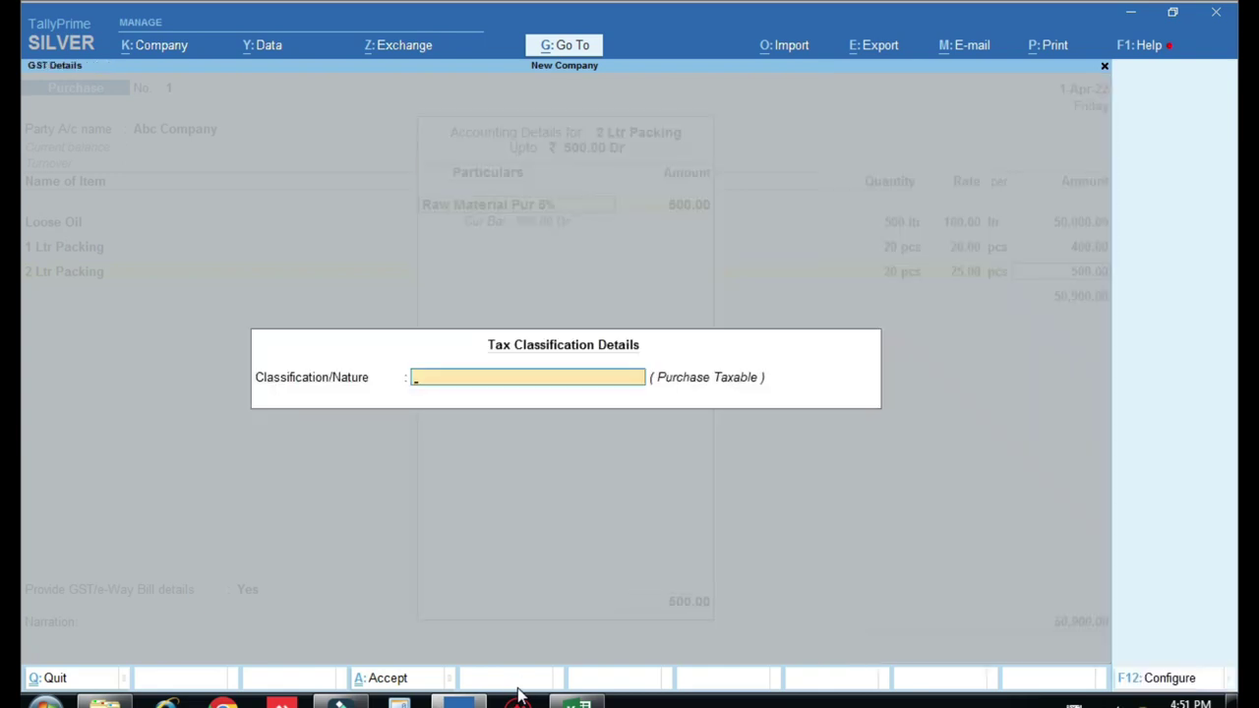
text(Pur)
key(Return)
key(Return)
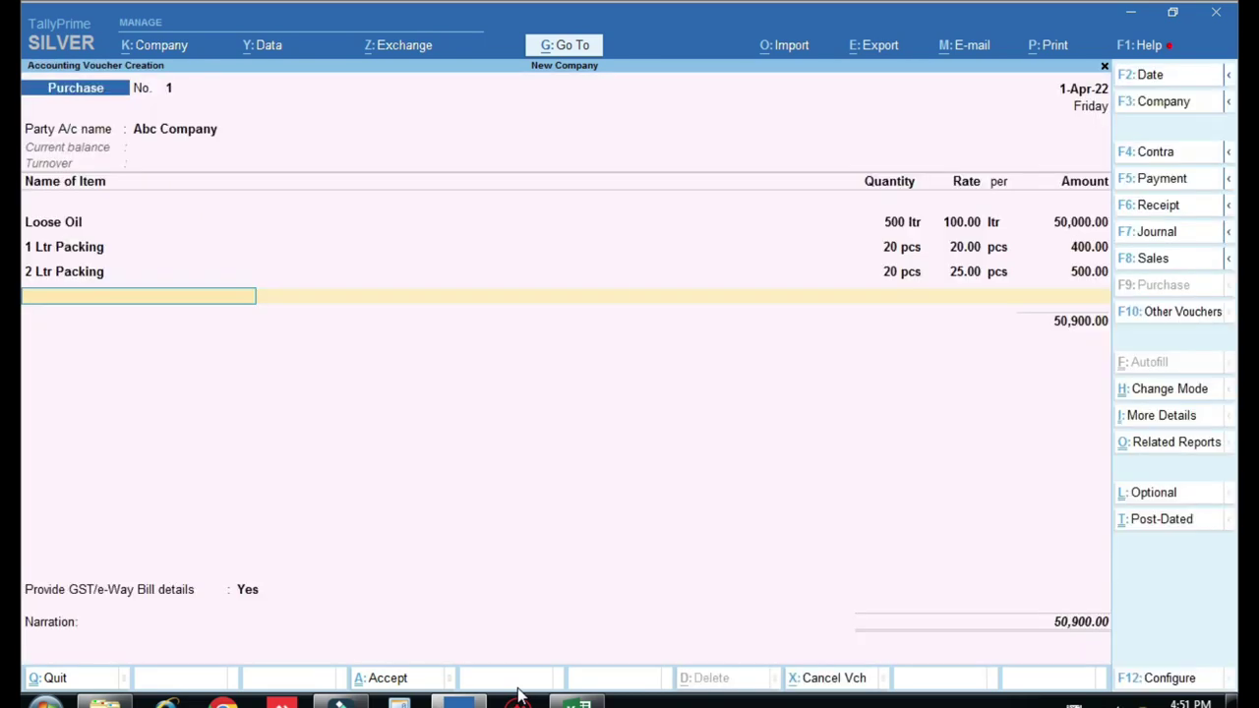
- Add the item 5 Ltr Packing to the purchase voucher with 20 pcs at a rate of 30.00 per pcs
text(5)
key(Return)
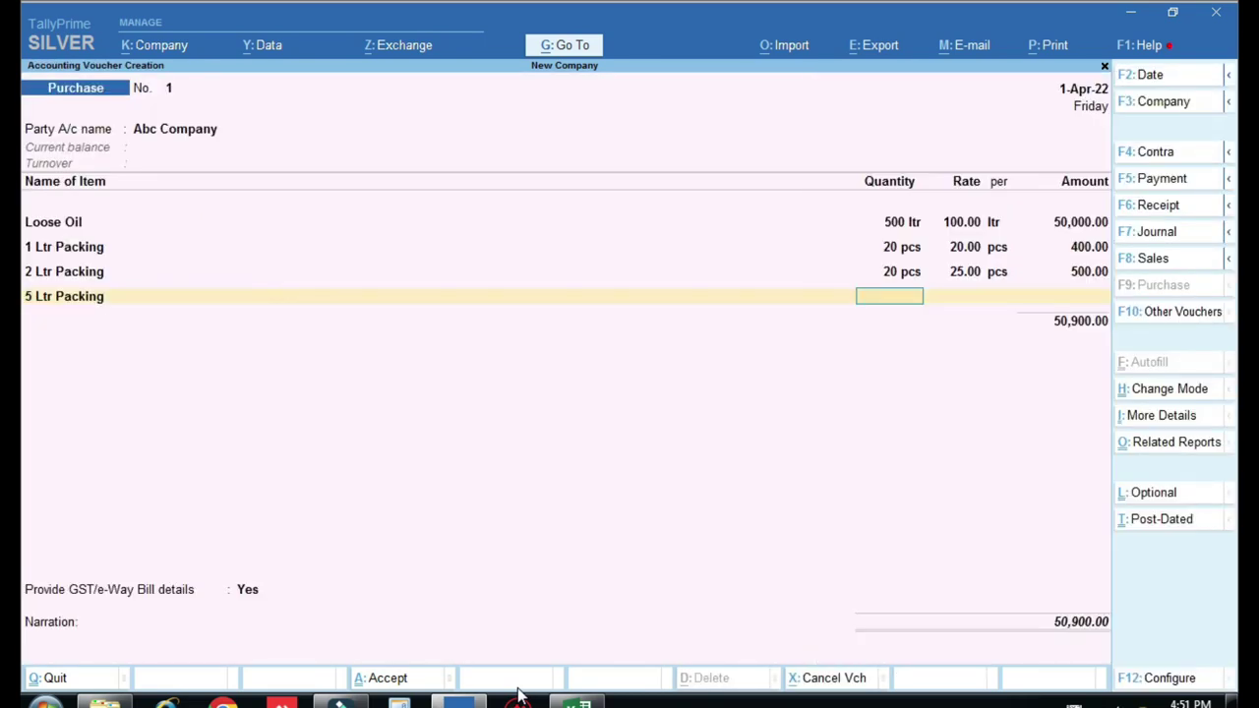
text(20)
key(Return)
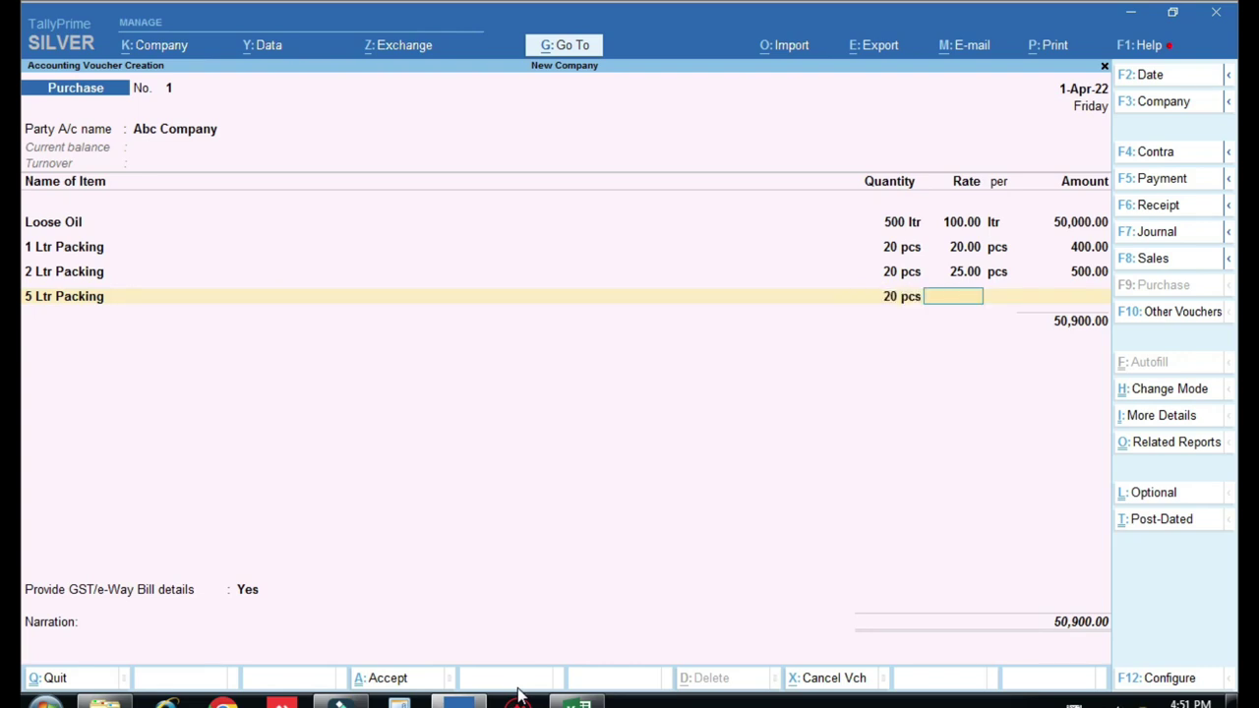
text(30)
key(Return)
key(Return)
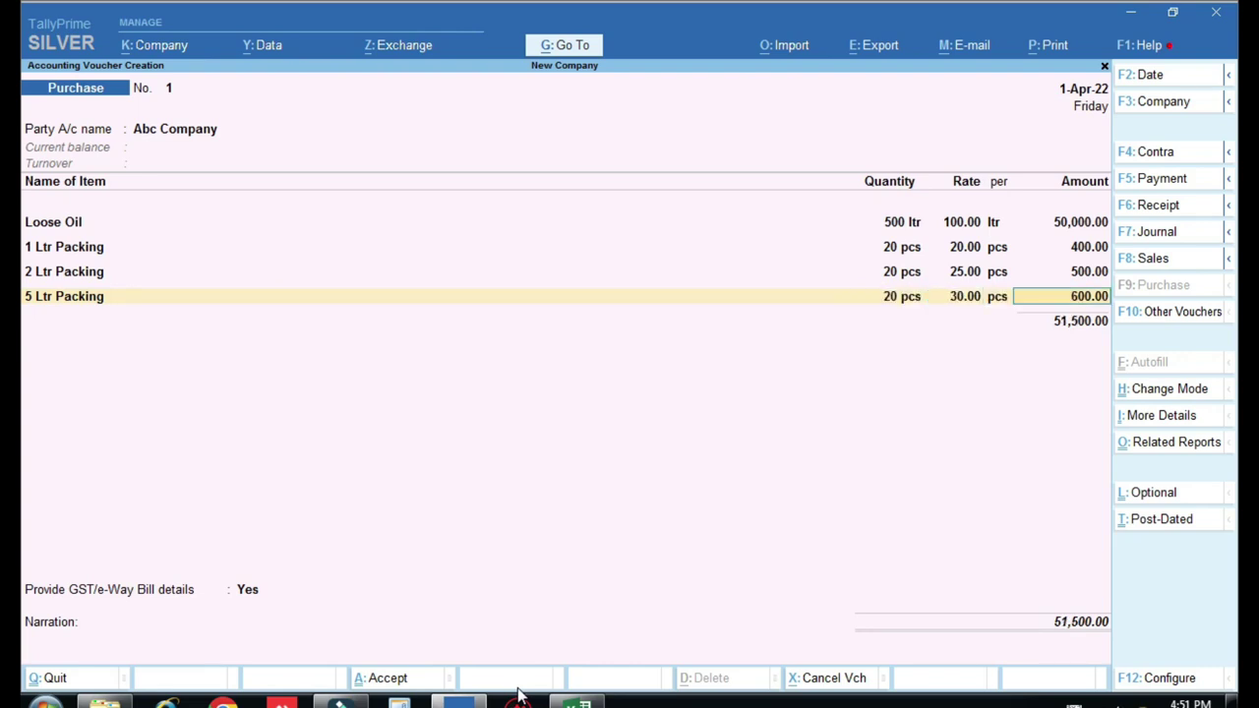
key(Return)
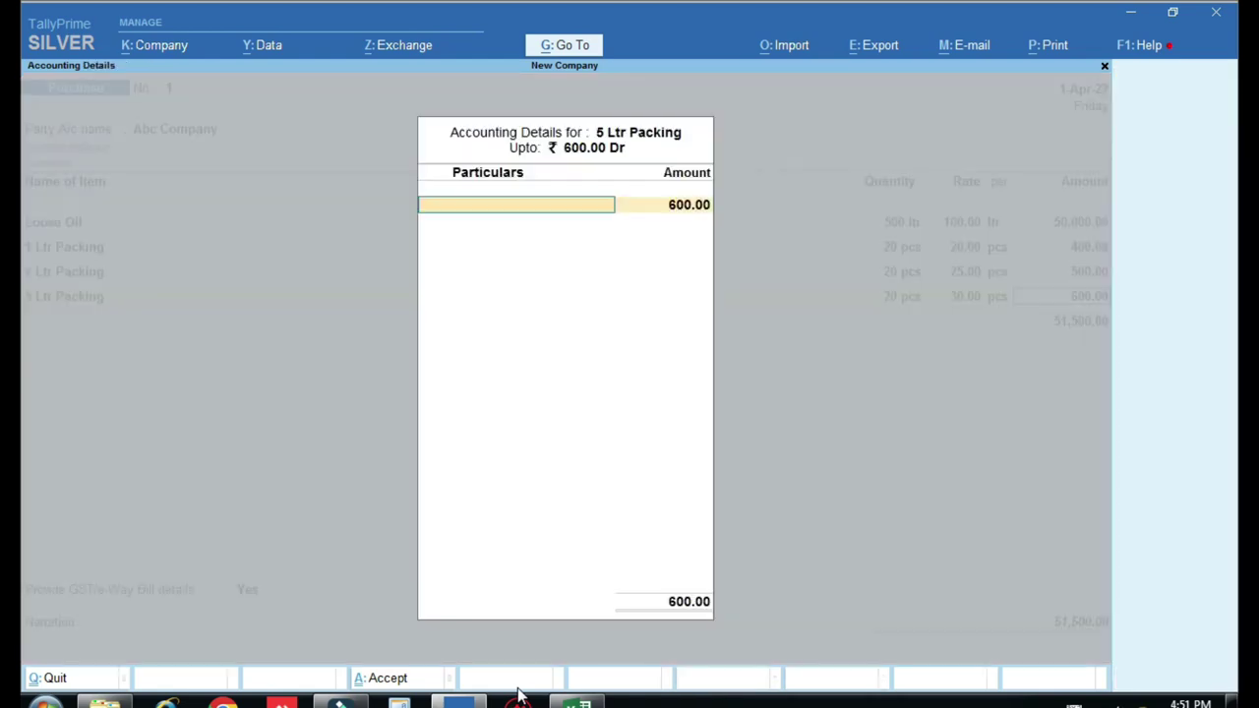
- Allocate 5 Ltr Packing to the Raw Material Pur 5% ledger with the Purchase Taxable classification
text(Pu)
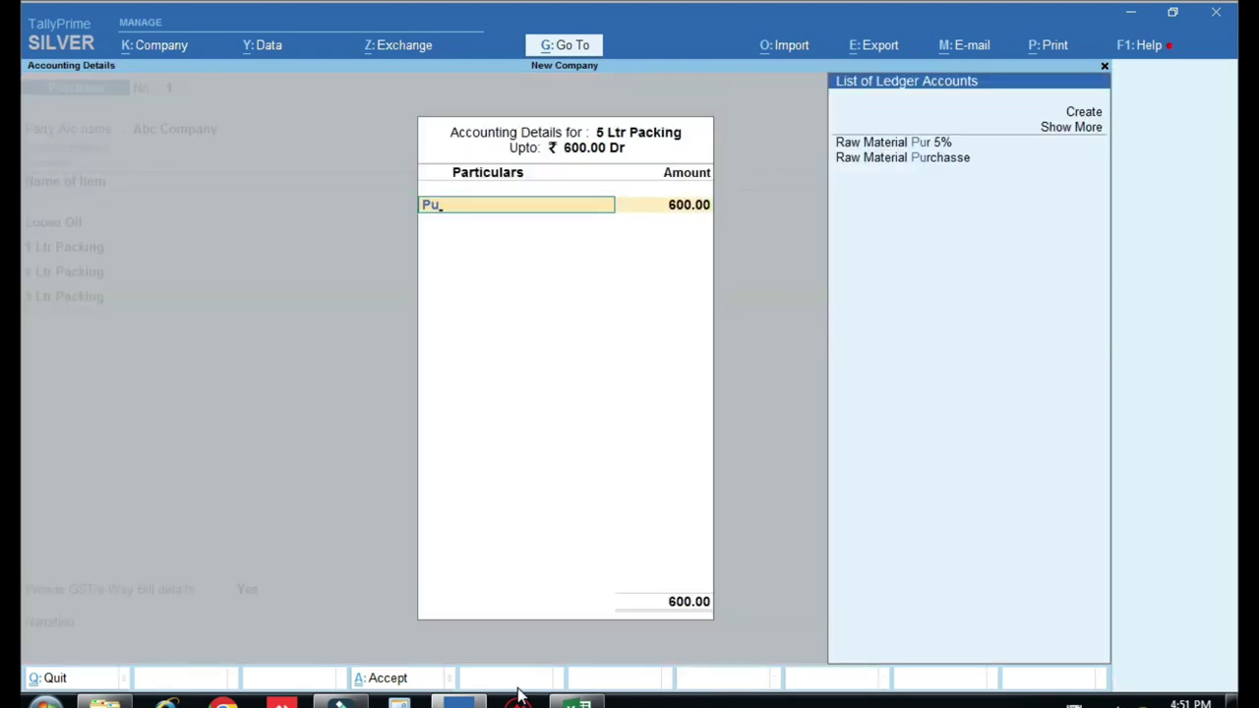
key(Return)
text(Pur)
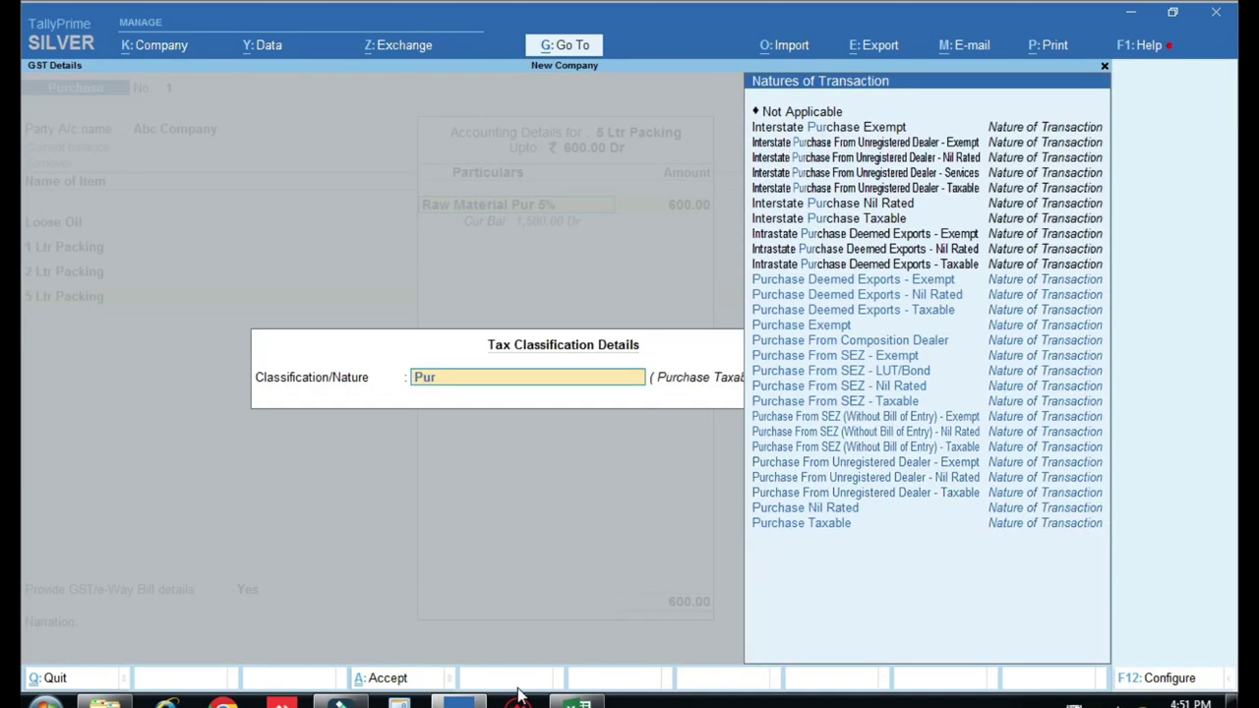
key(Return)
key(Return)
key(Return)
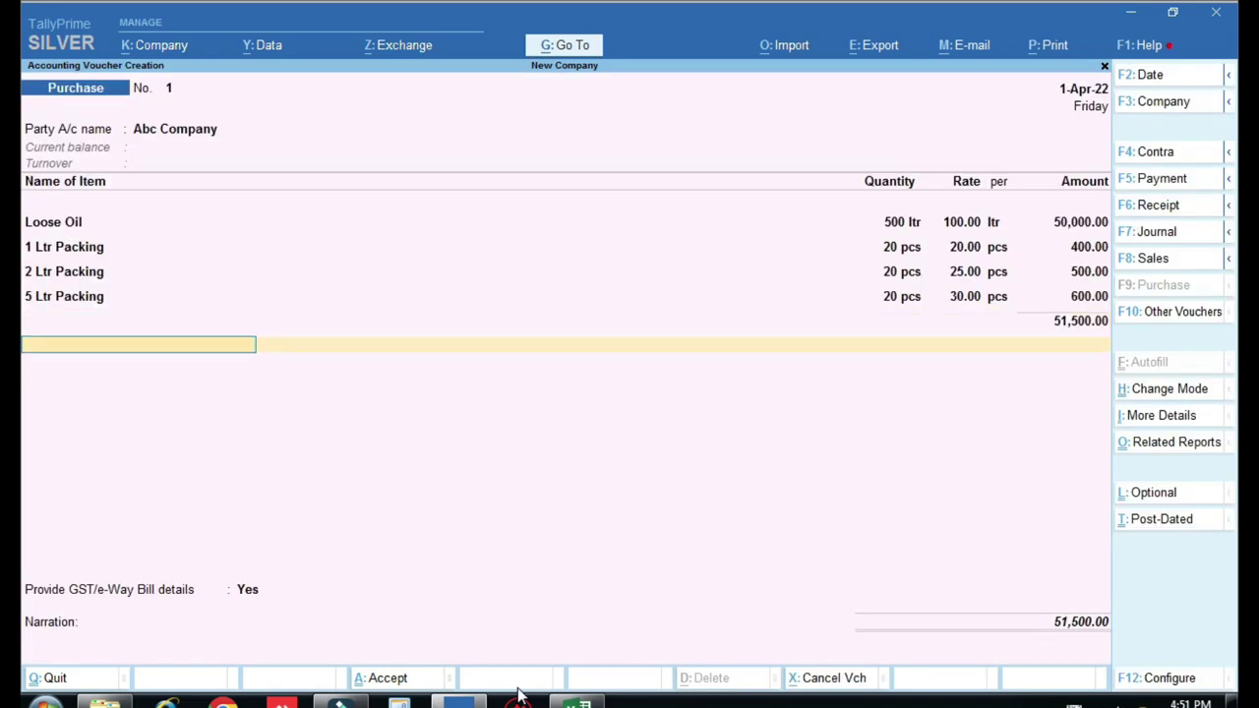
- Create a ledger named Cgst Tax under Duties & Taxes from within the purchase voucher
key(alt+c)
text(Cgst)
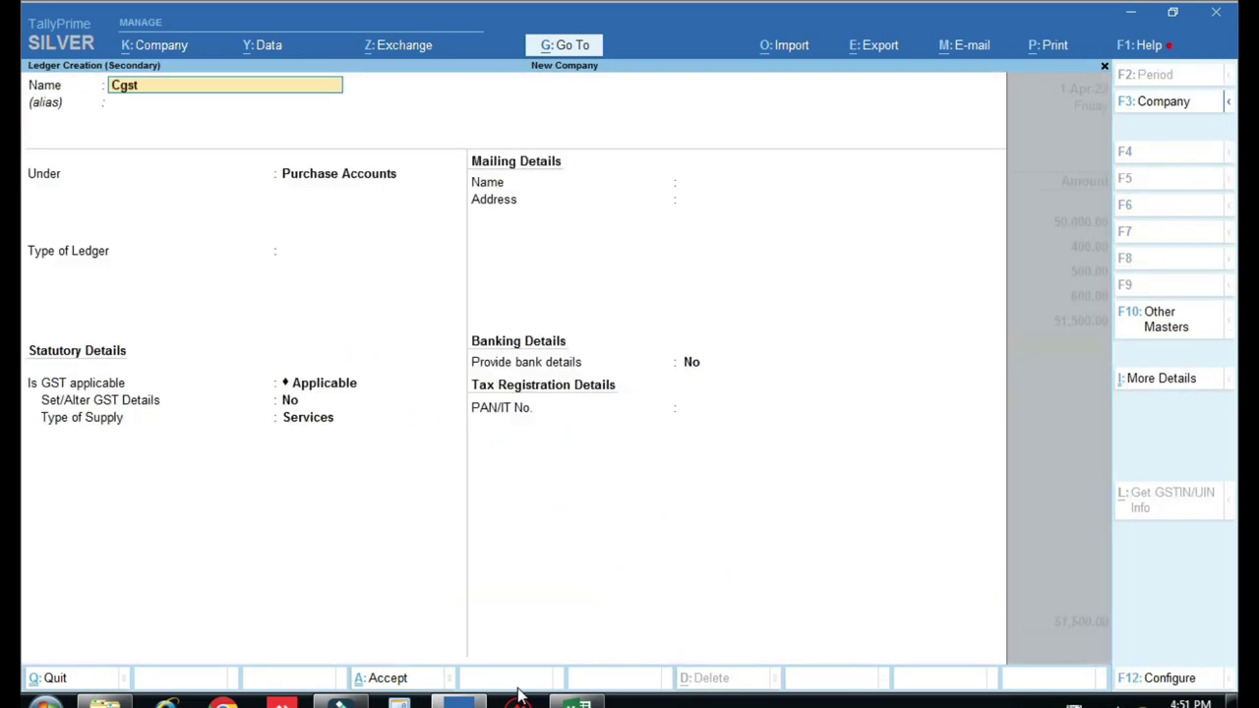
text( Tax)
key(Return)
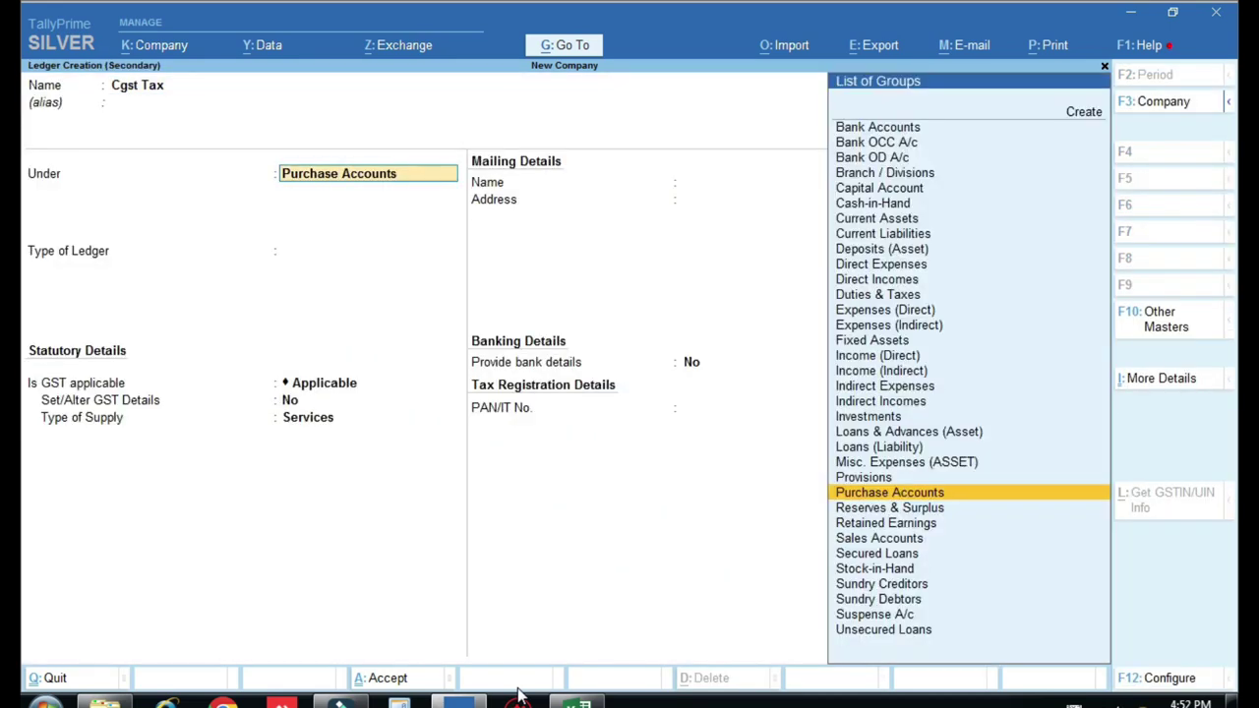
text(Du)
key(Return)
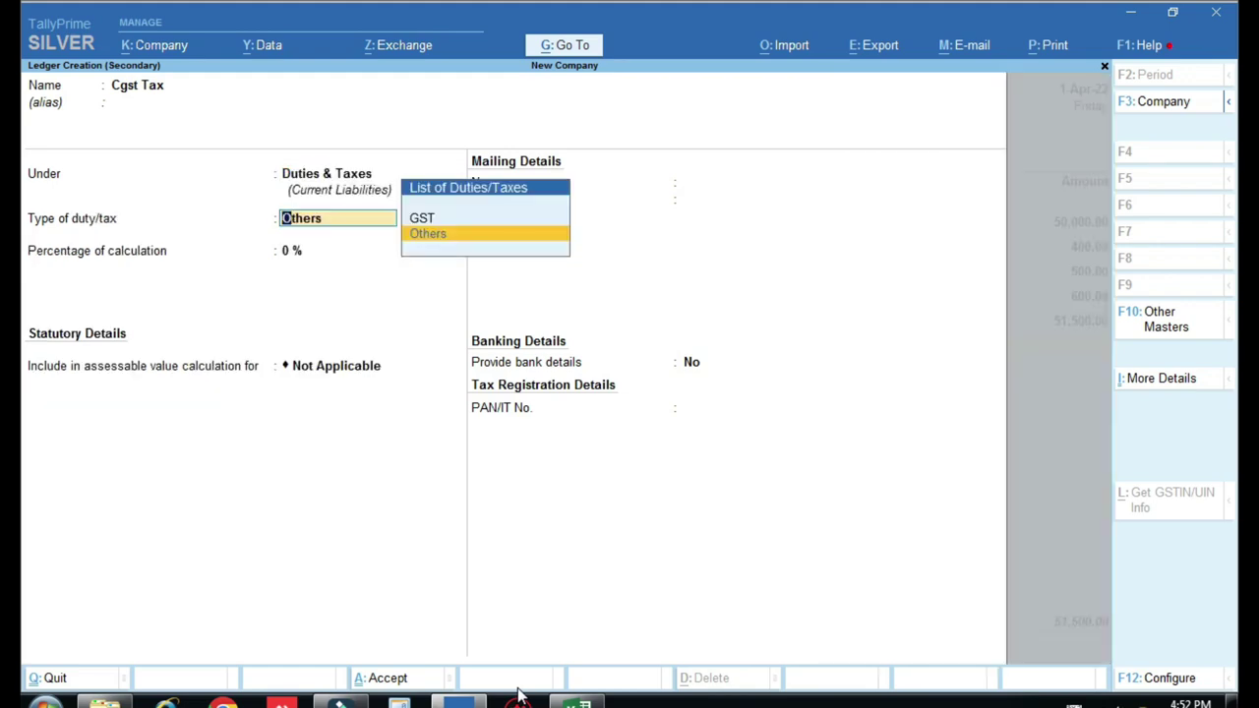
- Set the Cgst Tax ledger's duty type to GST and tax type to Central Tax, then save it into the voucher
key(Up)
key(Return)
key(Return)
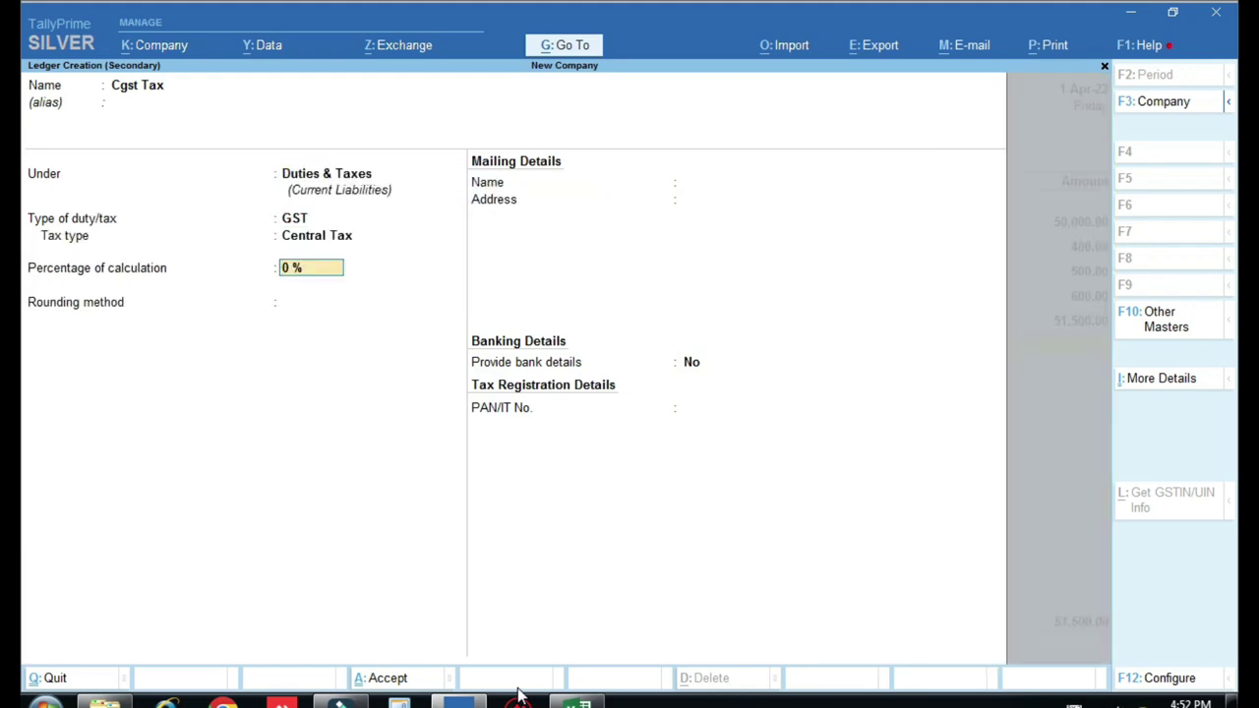
key(Return)
key(Return)
key(Return)
key(Return)
key(Return)
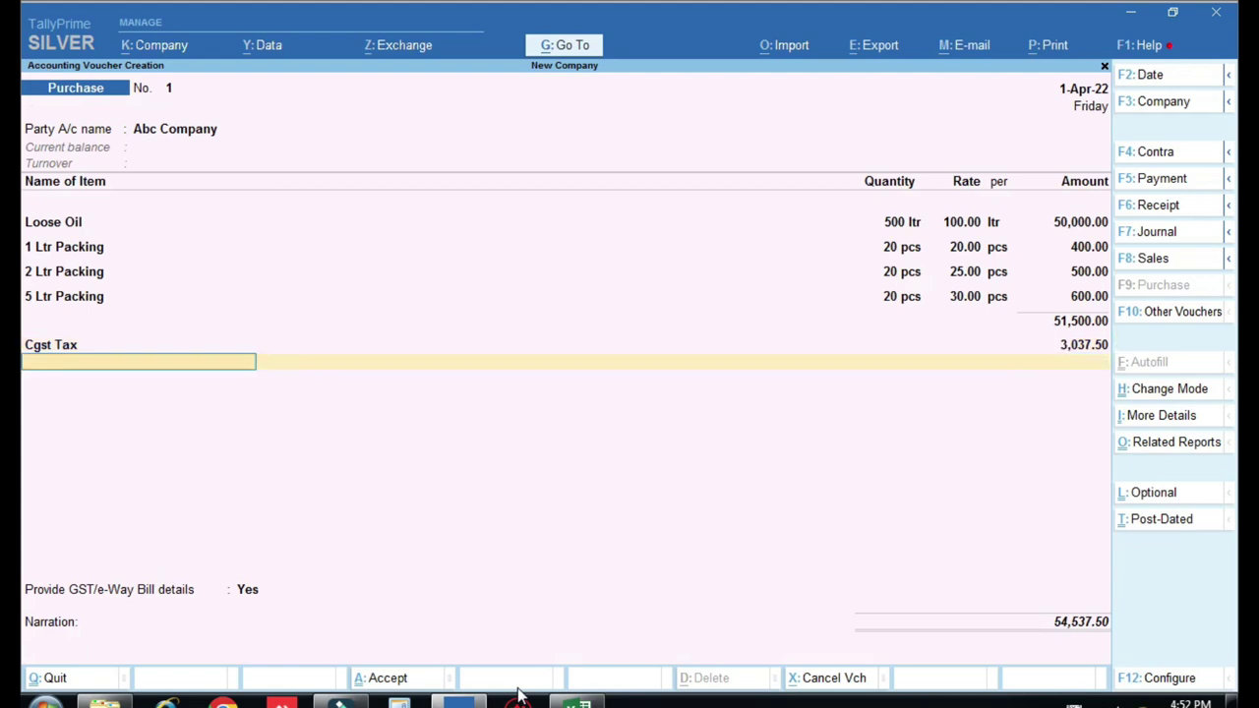
- Create a ledger named Sgst Tax under Duties & Taxes from the voucher's next ledger line
key(alt+c)
text(Sgst)
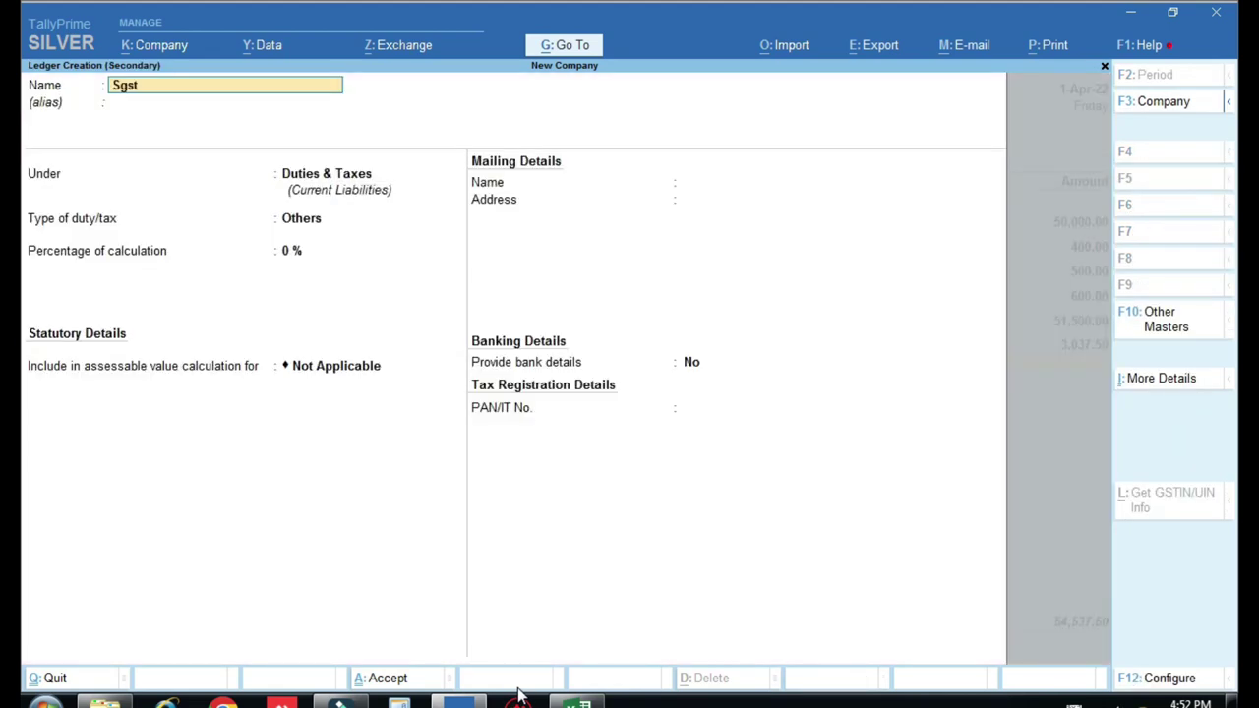
text( tax)
key(Return)
key(Return)
key(Return)
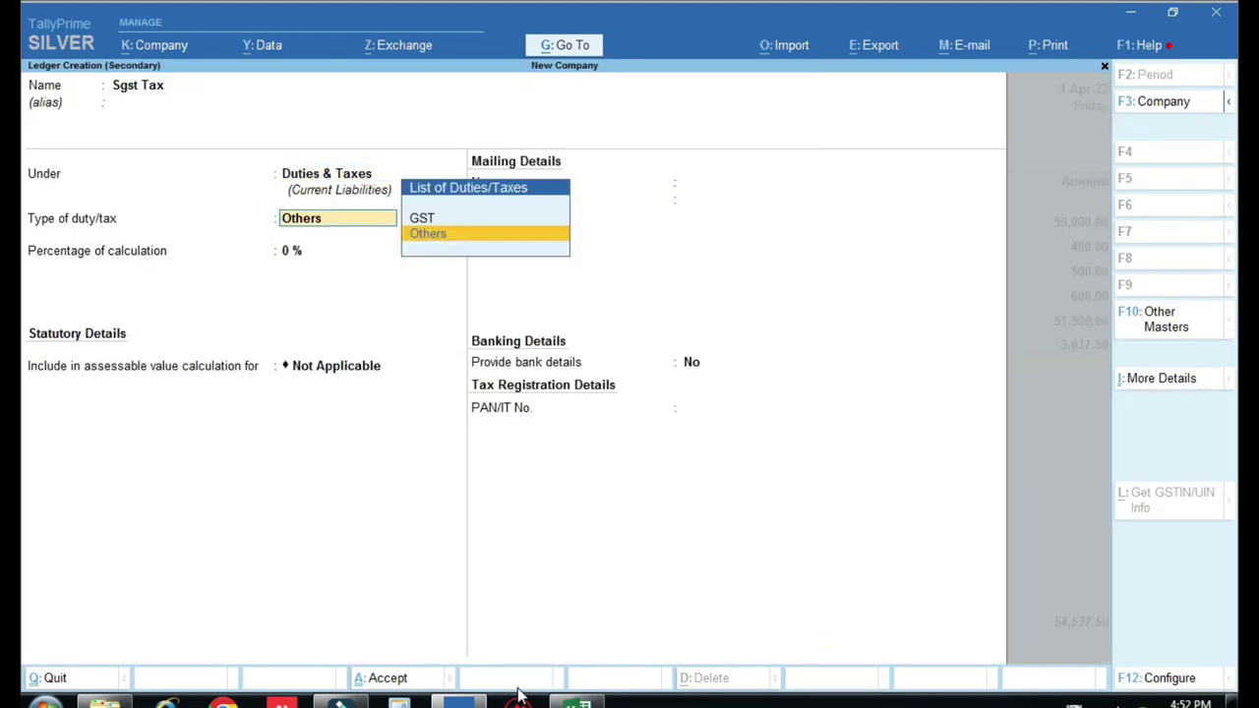
- Set the Sgst Tax ledger's duty type to GST and tax type to State Tax, then save it into the voucher
key(Up)
key(Return)
key(Down)
key(Down)
key(Down)
key(Return)
key(Return)
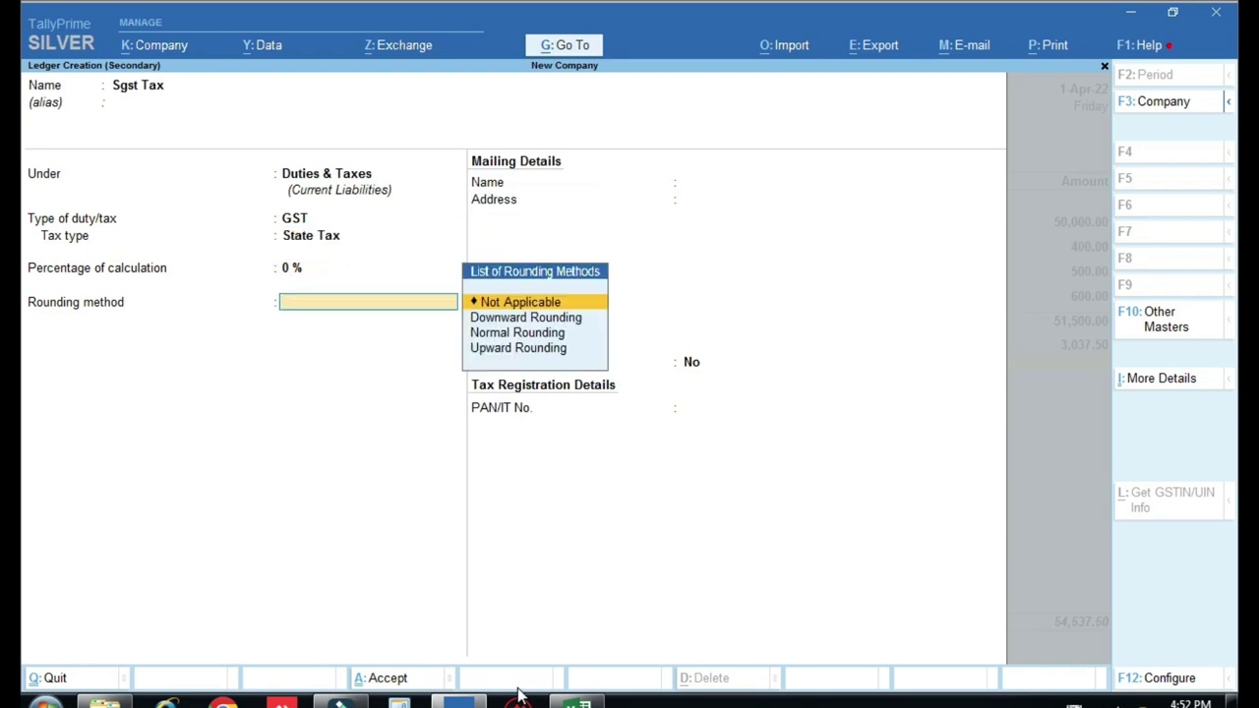
key(Return)
key(Return)
key(Return)
key(Return)
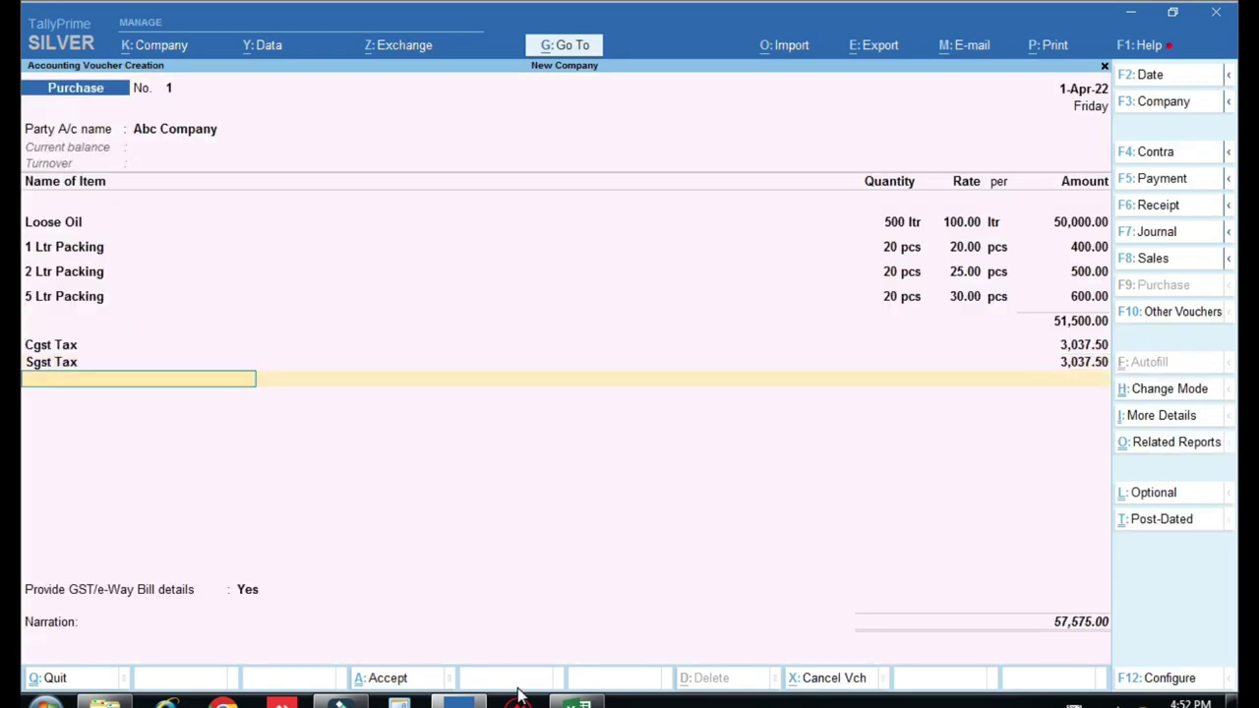
- Finish the tax lines and set Provide GST/e-Way Bill details to No
key(Return)
key(n)
key(Return)
key(Return)
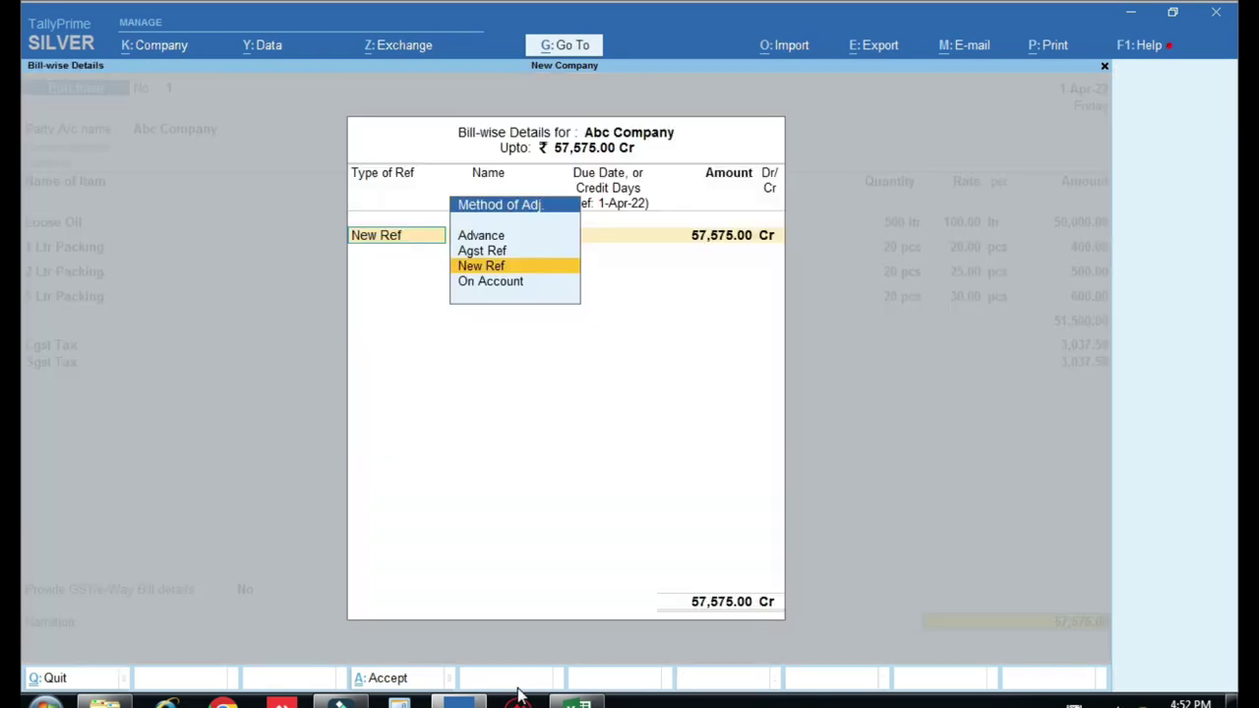
- Record the Abc Company bill as a New Ref, save the purchase voucher and return to the Gateway of Tally
key(Return)
key(Return)
key(Return)
key(Return)
key(Return)
key(Return)
key(Return)
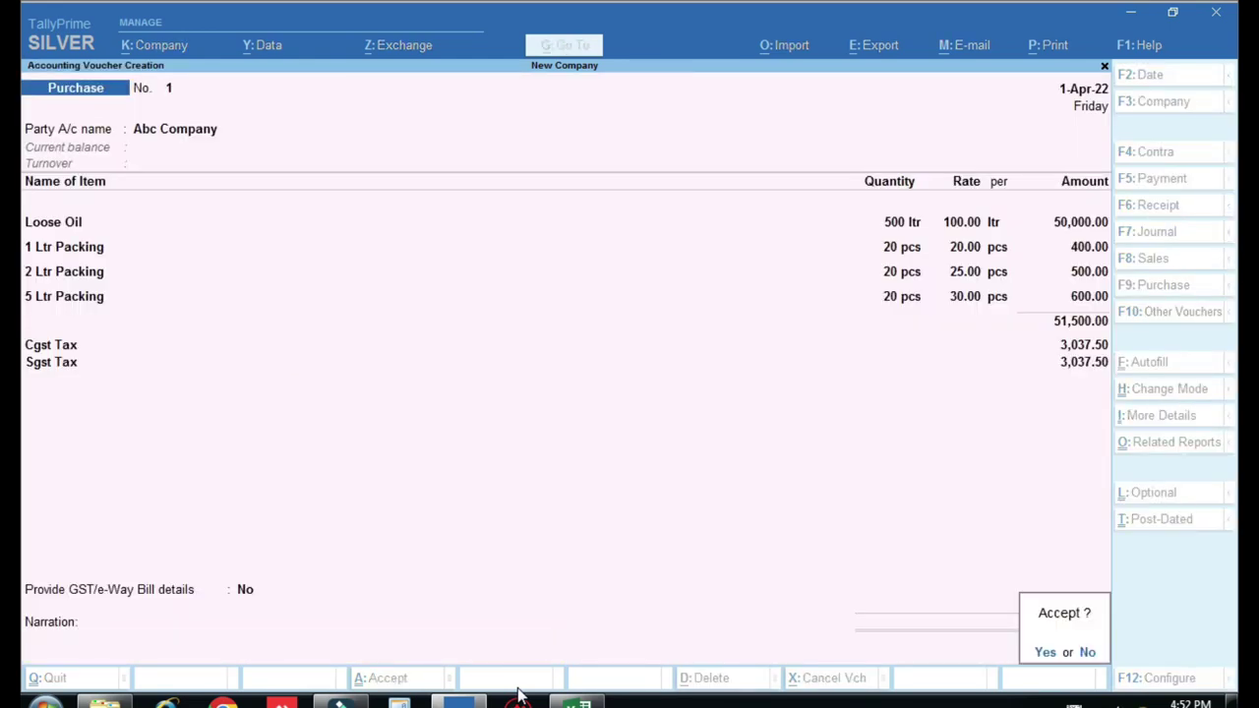
key(Return)
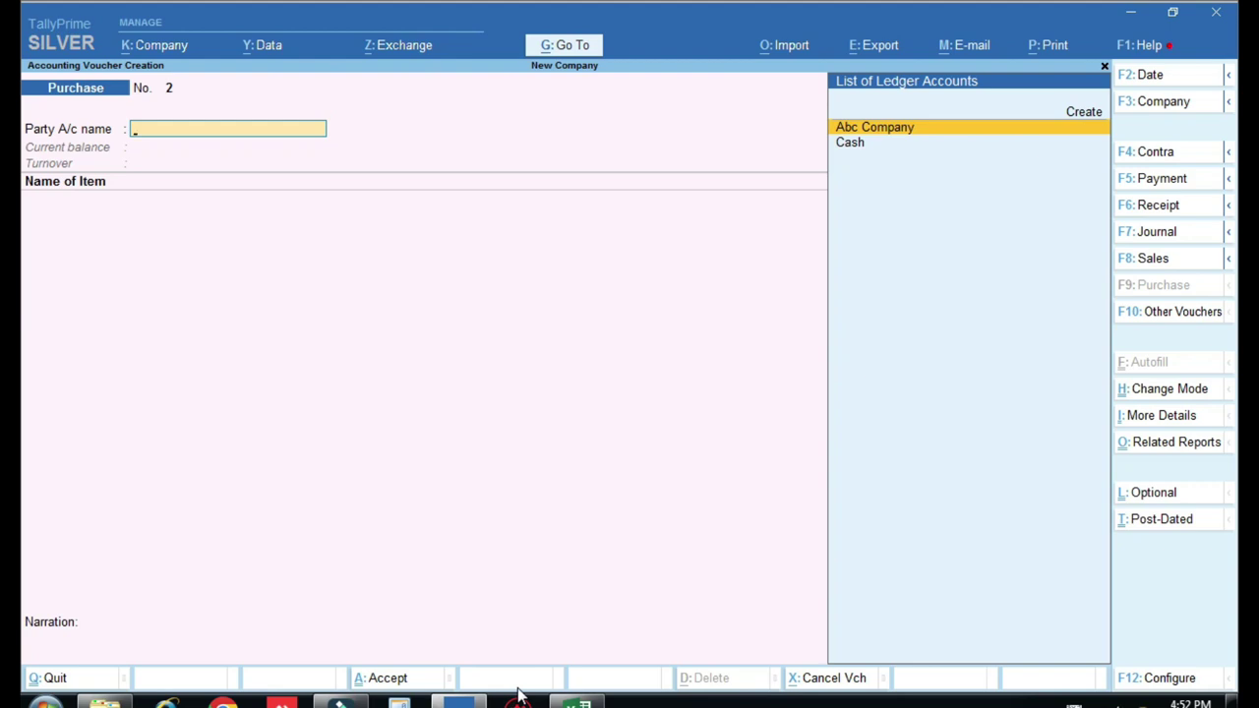
key(Escape)
key(Escape)
key(Escape)
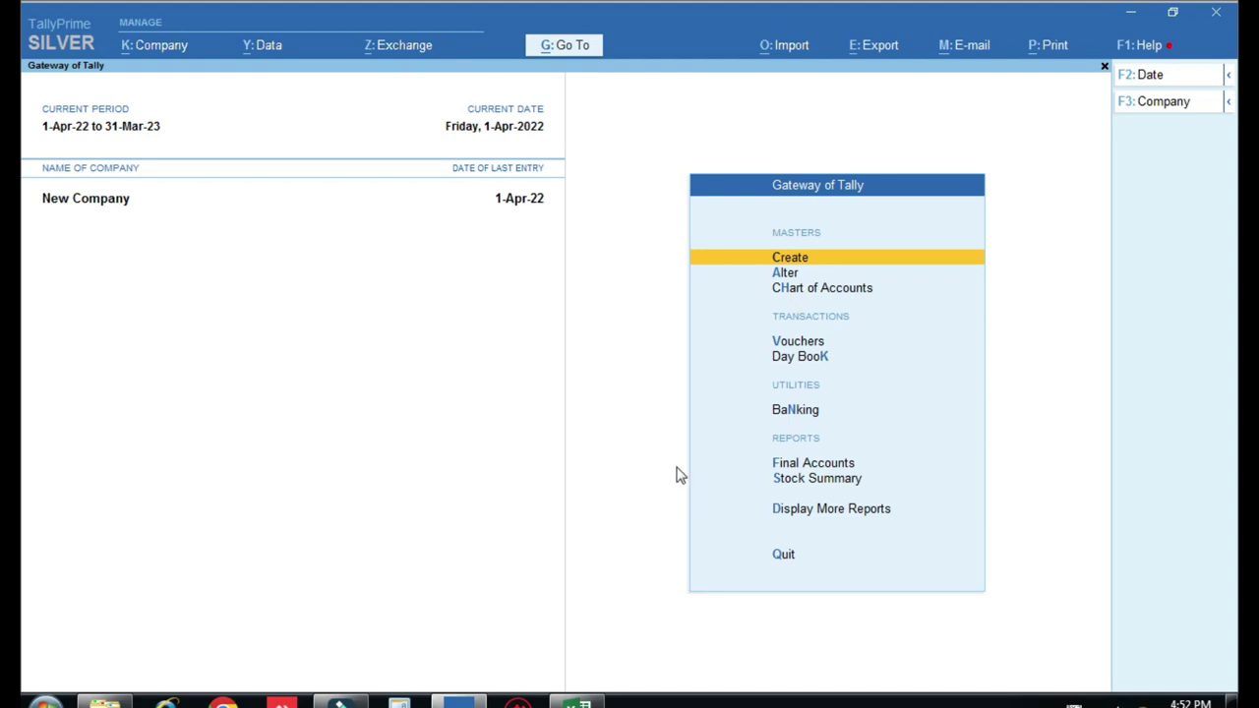
- Open the stock item Must Oil 1 Ltr for alteration
key(Down)
key(Down)
key(Up)
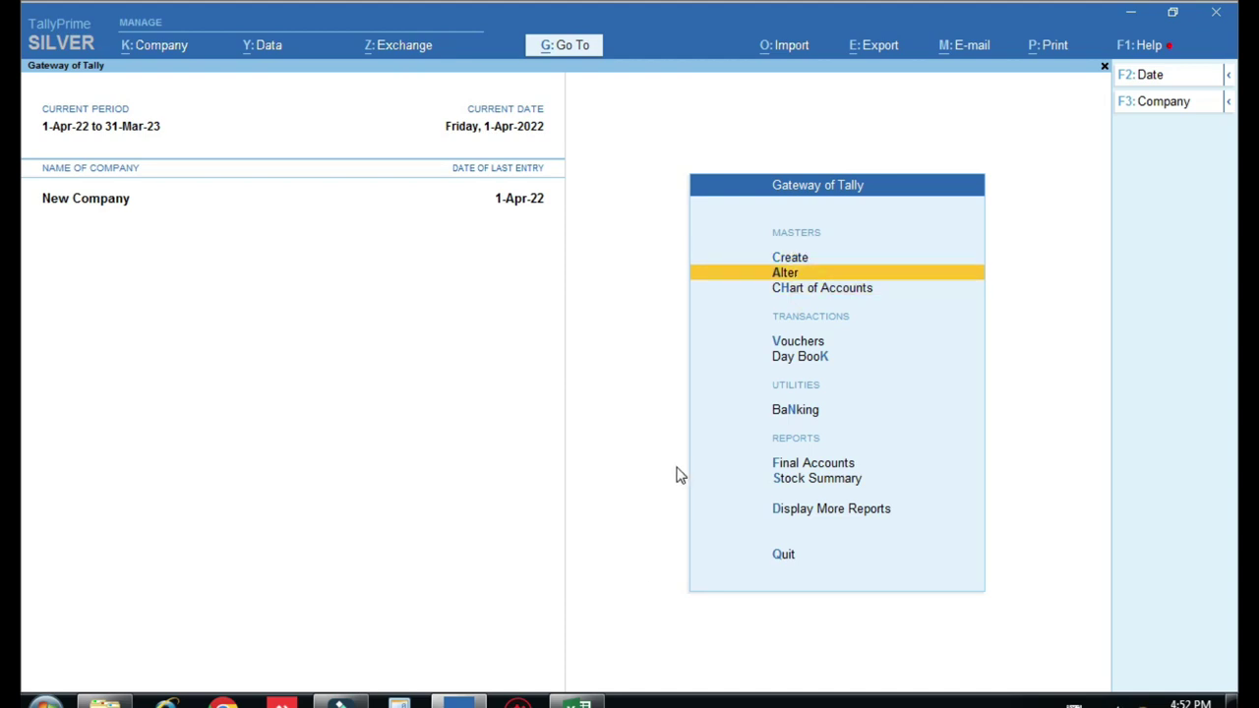
key(Return)
key(Down)
key(Down)
key(Down)
key(Down)
key(Down)
key(Down)
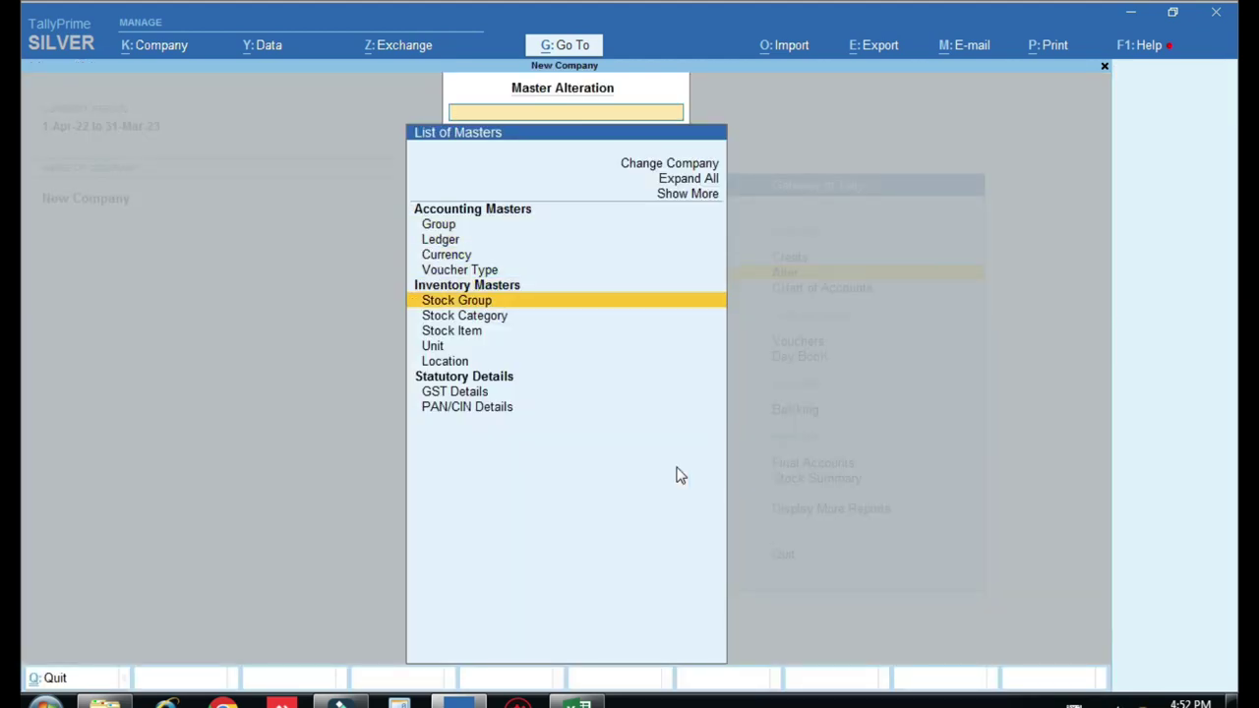
key(Return)
key(Down)
key(Down)
key(Down)
key(Down)
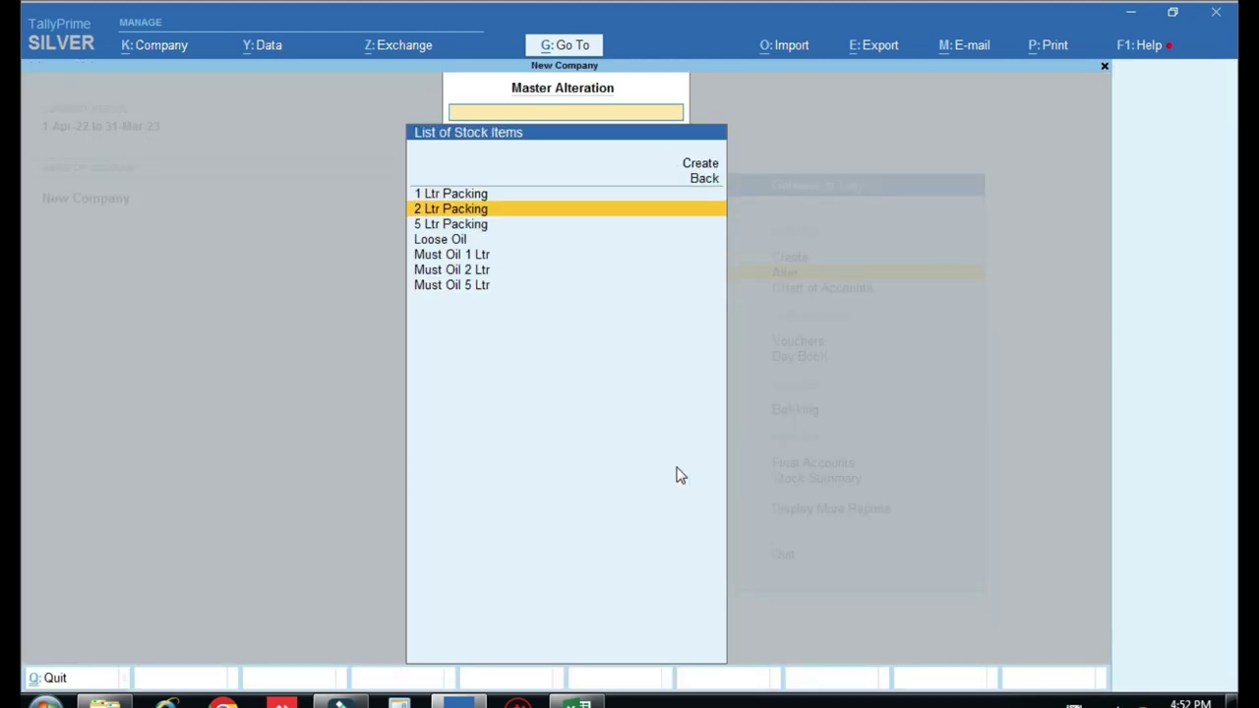
key(Return)
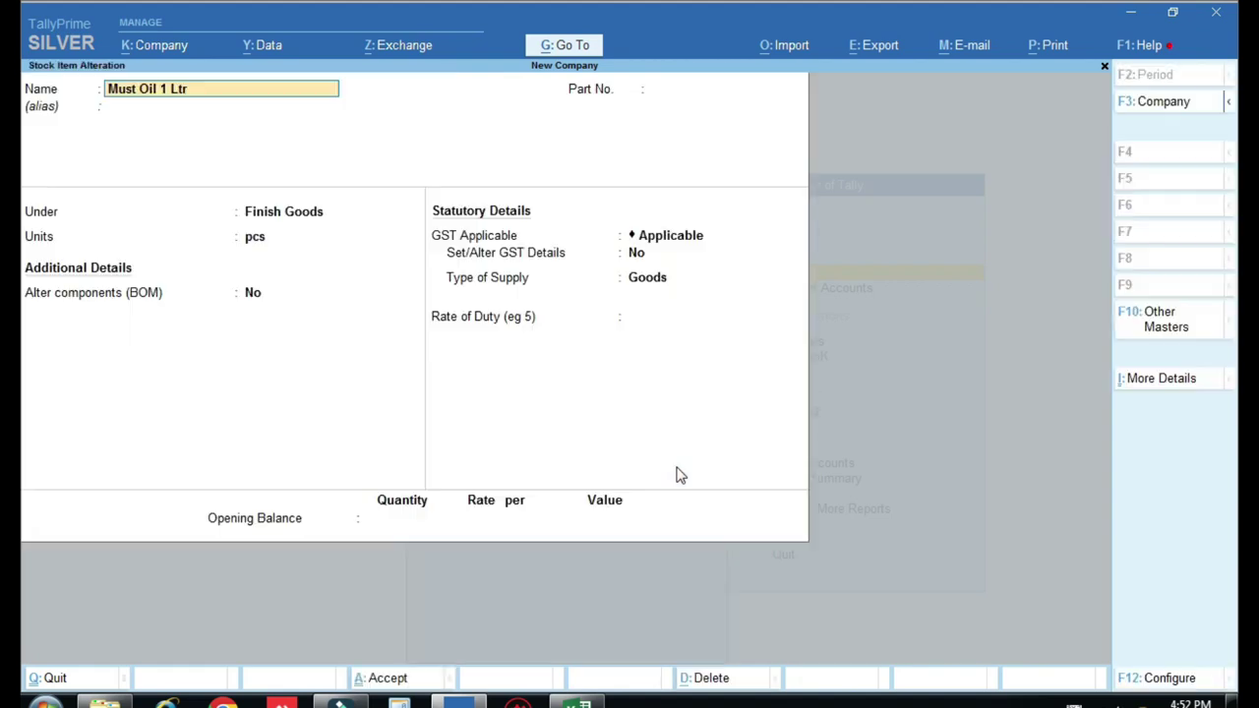
- Set Alter components (BOM) to Yes for Must Oil 1 Ltr
key(Return)
key(Return)
key(Return)
key(Return)
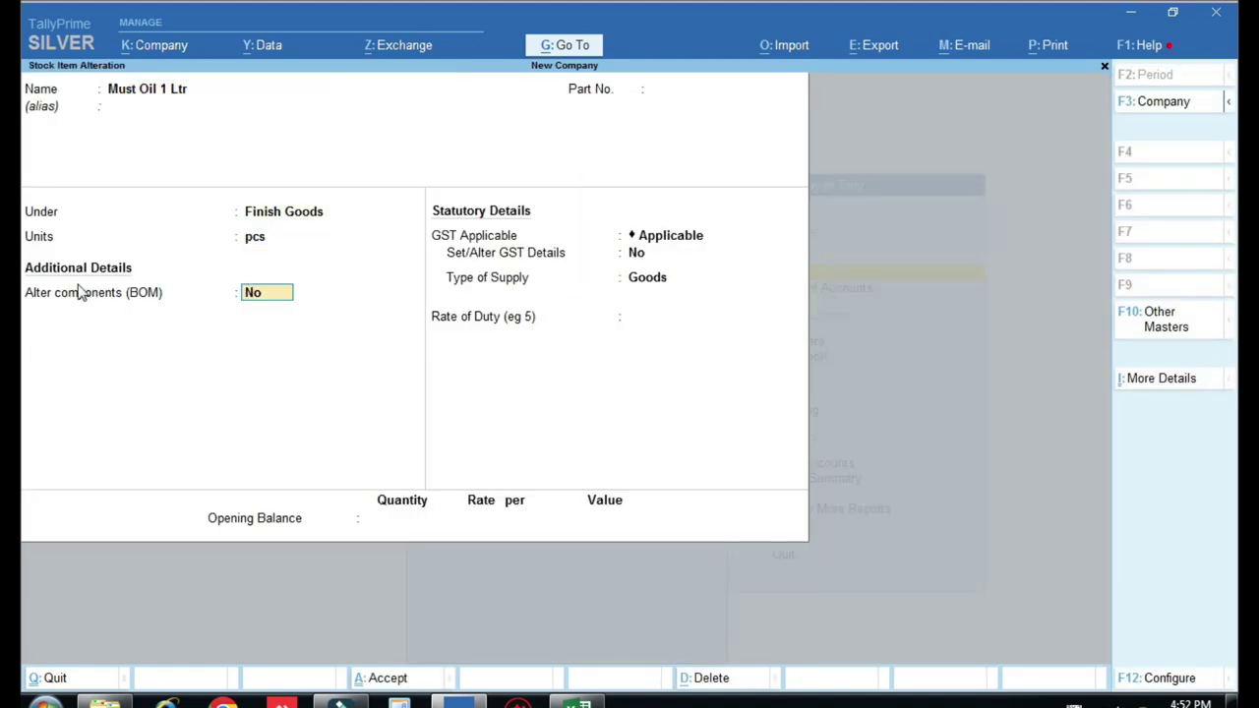
key(ctrl+1)
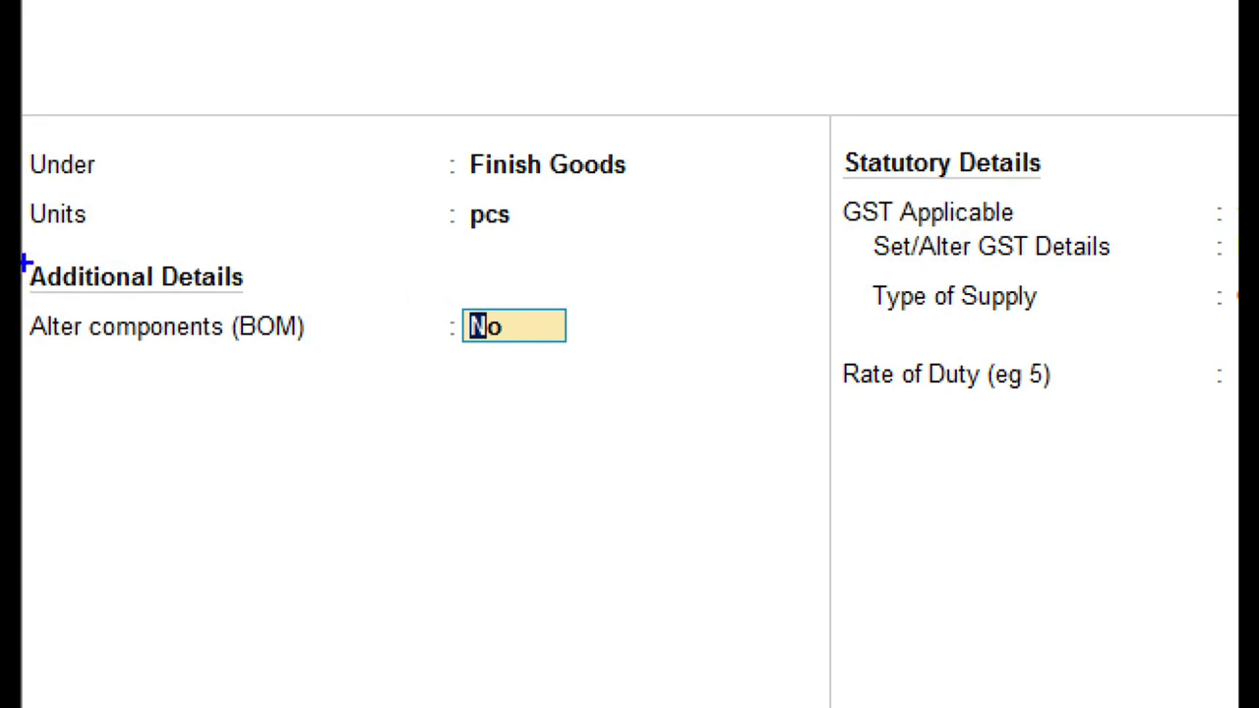
mouse_move(23, 247)
mouse_down()
mouse_move(188, 383)
mouse_move(670, 393)
mouse_up()
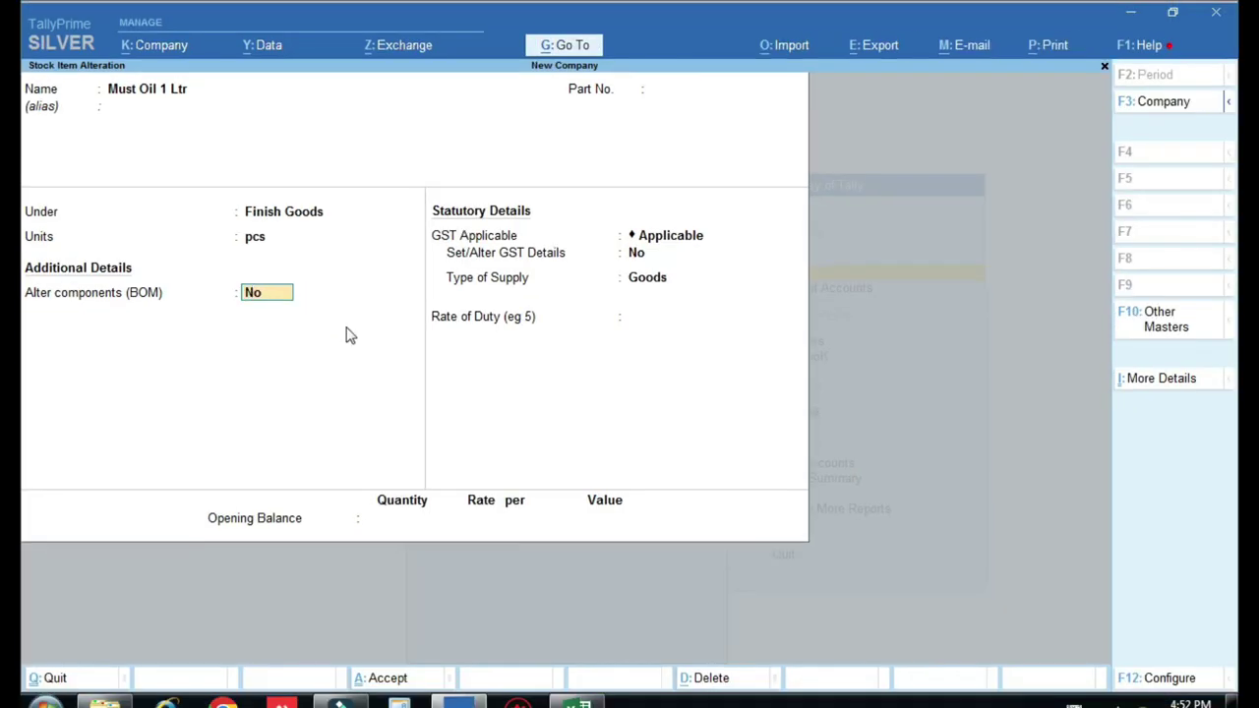
text(y)
key(Return)
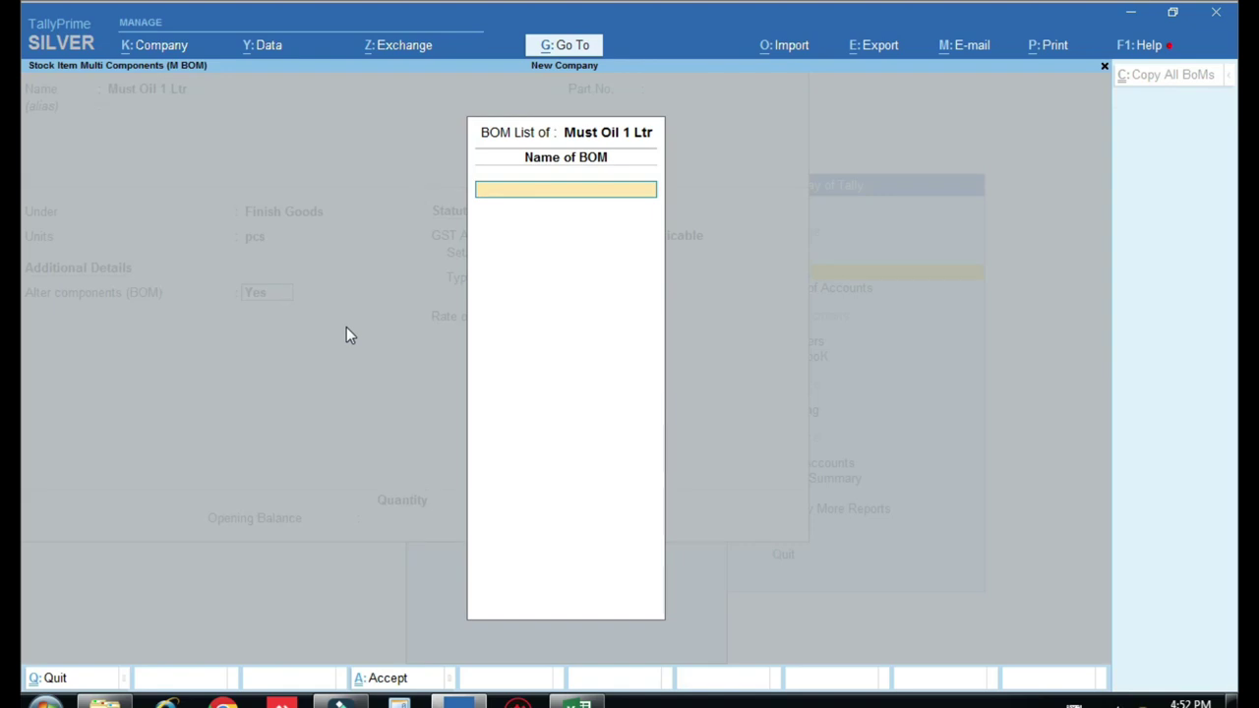
- Start a bill of materials named Oil for Must Oil 1 Ltr with a unit of manufacture of 1 pcs
text(Oil)
key(Return)
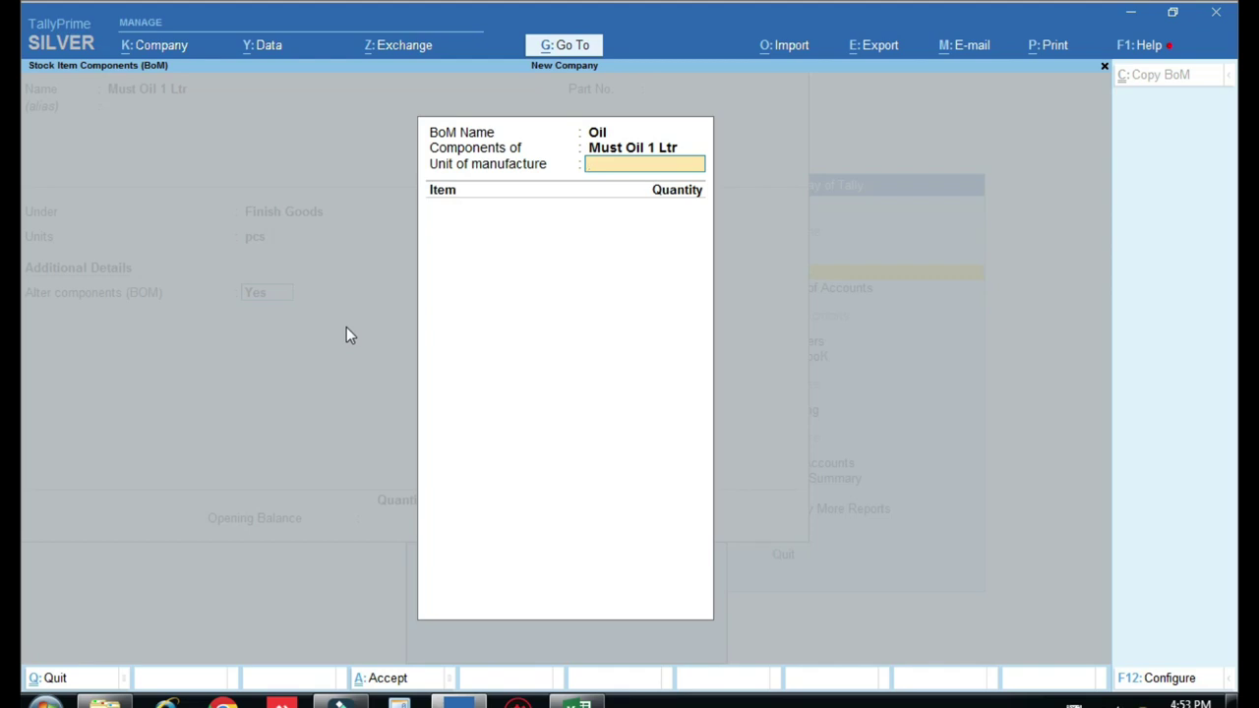
text(1)
key(Return)
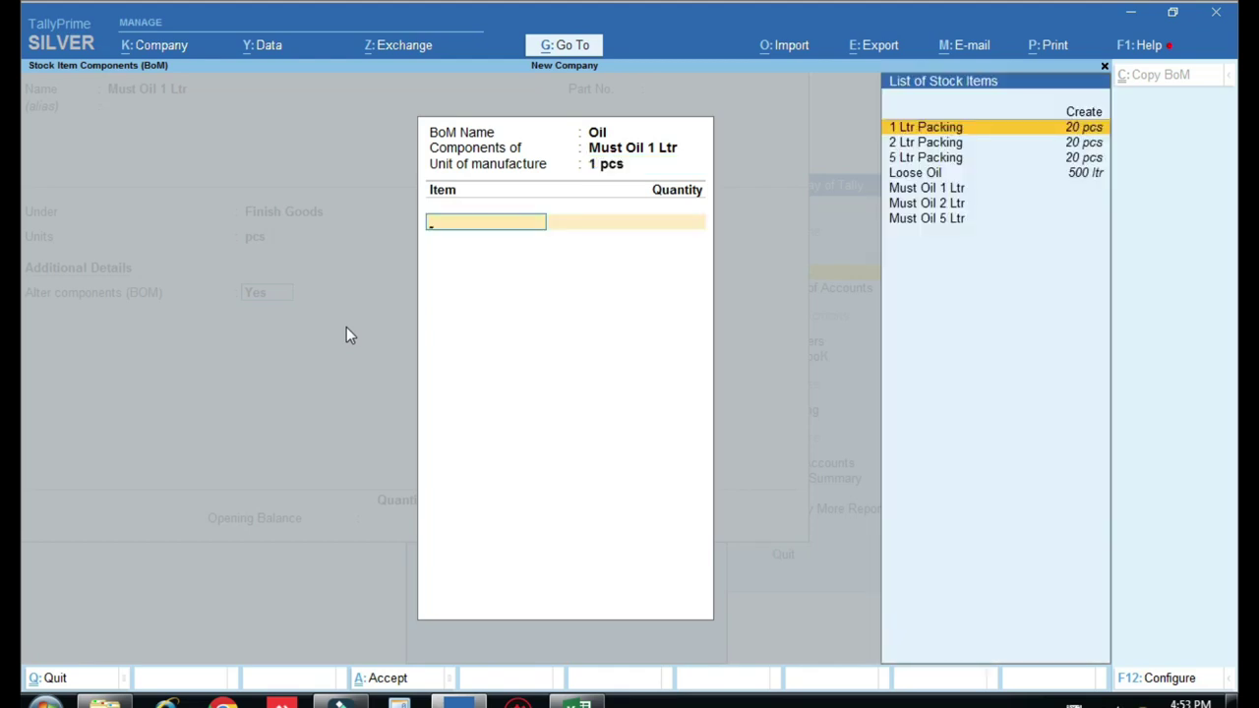
- Go back to the BOM list of Must Oil 1 Ltr and rename the bill of materials as 1ltr
key(Down)
key(Down)
key(Down)
key(Down)
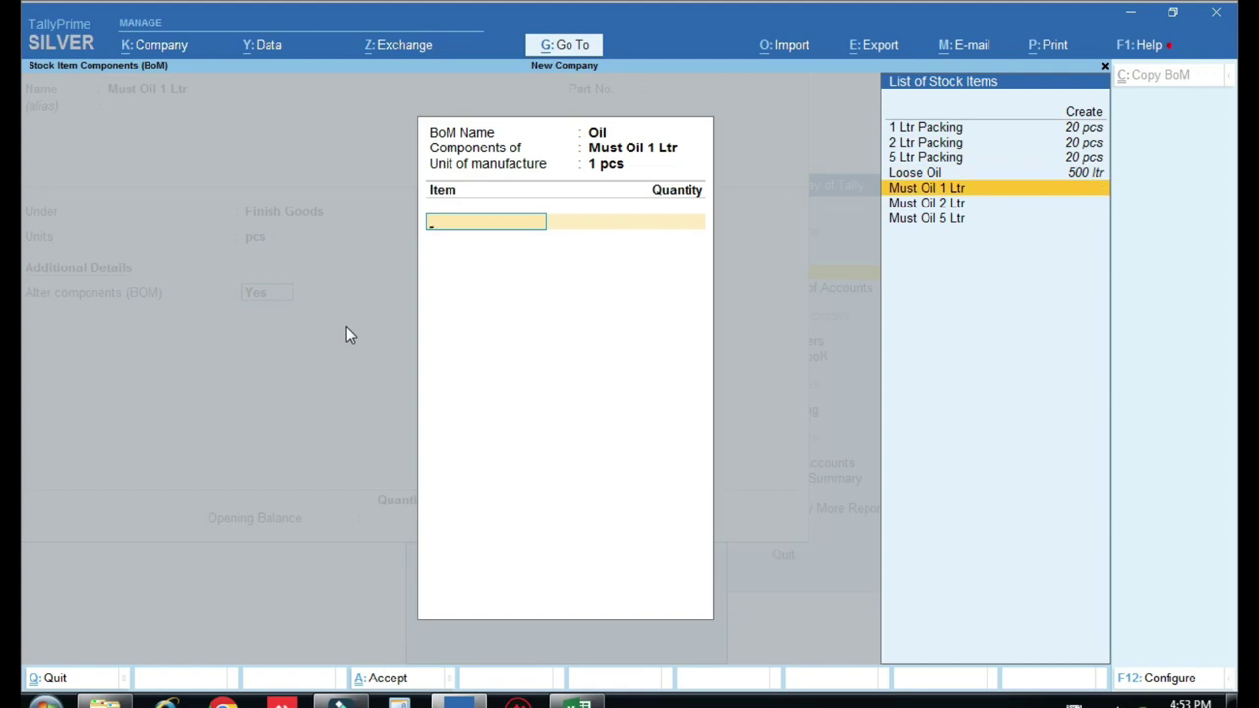
key(Escape)
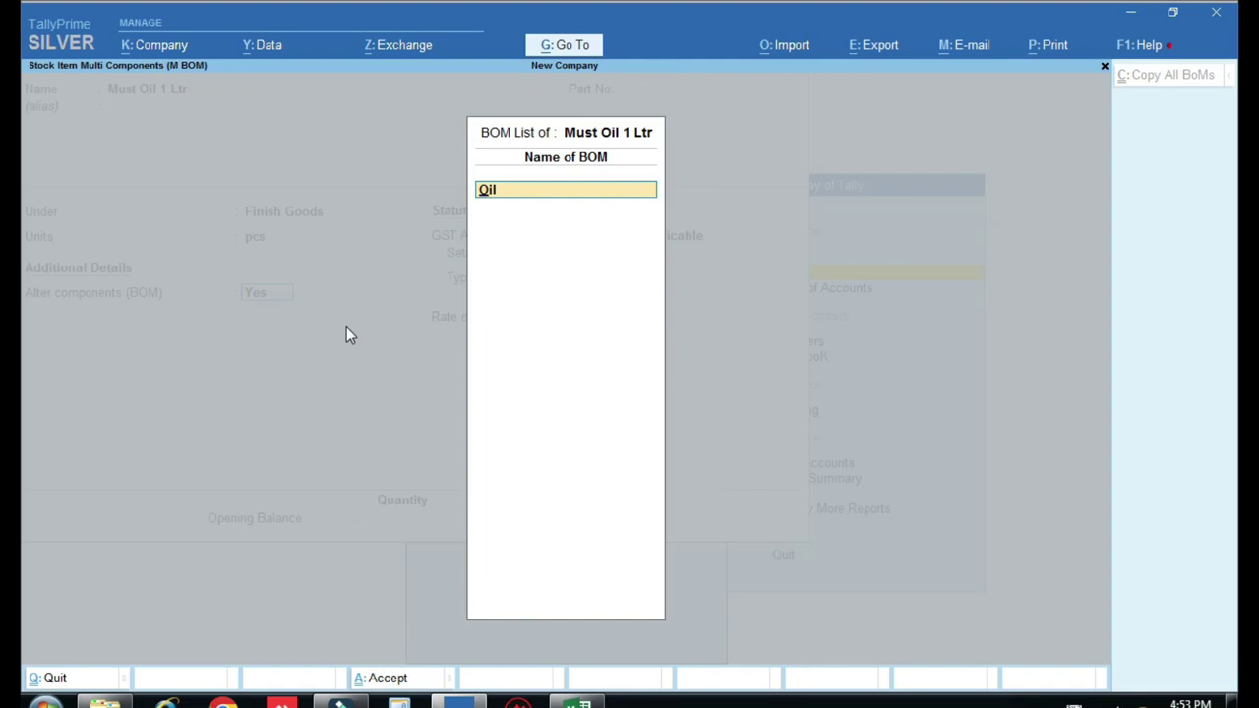
text(1ltr)
key(Return)
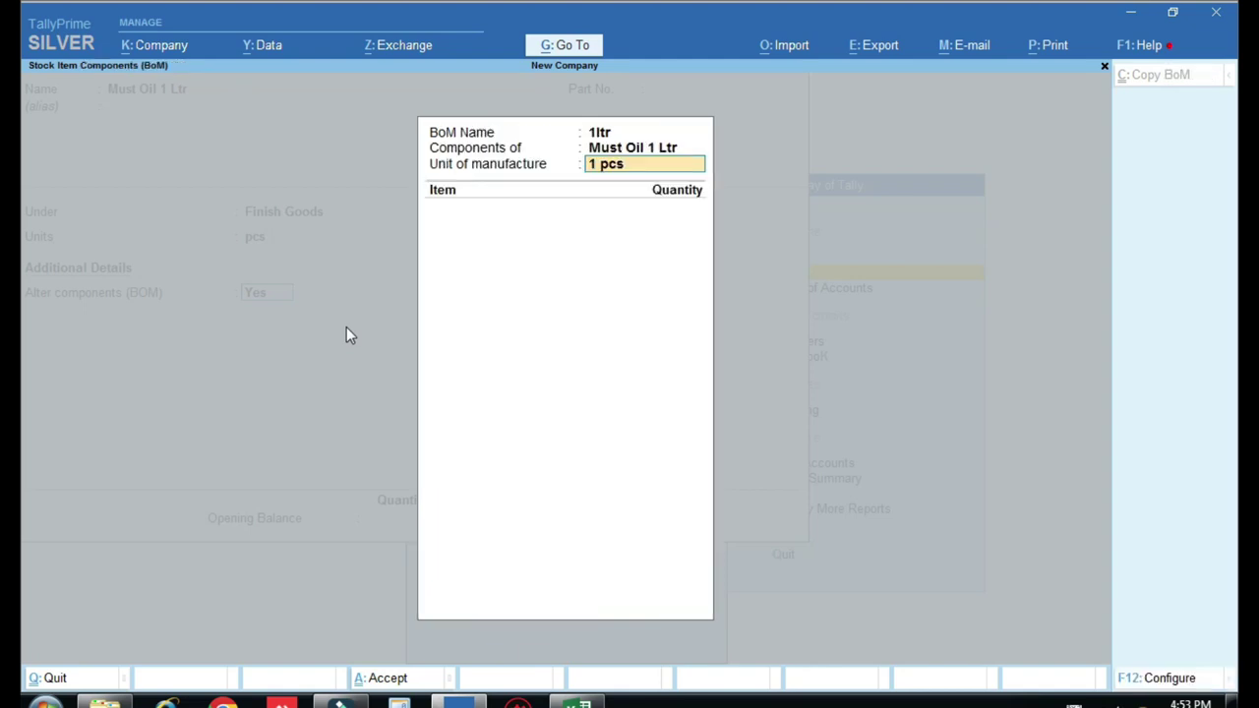
- Add Loose Oil with a quantity of 1 ltr as a component of the 1ltr bill of materials
key(Return)
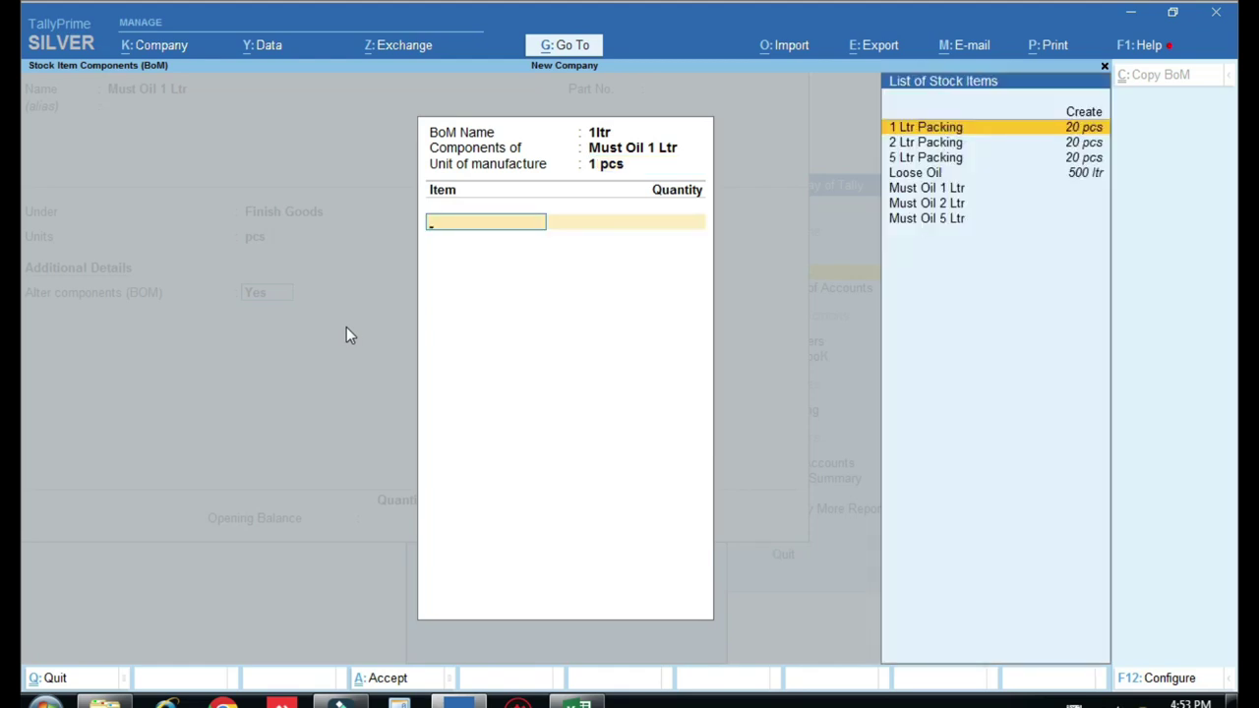
key(Down)
key(Down)
key(Down)
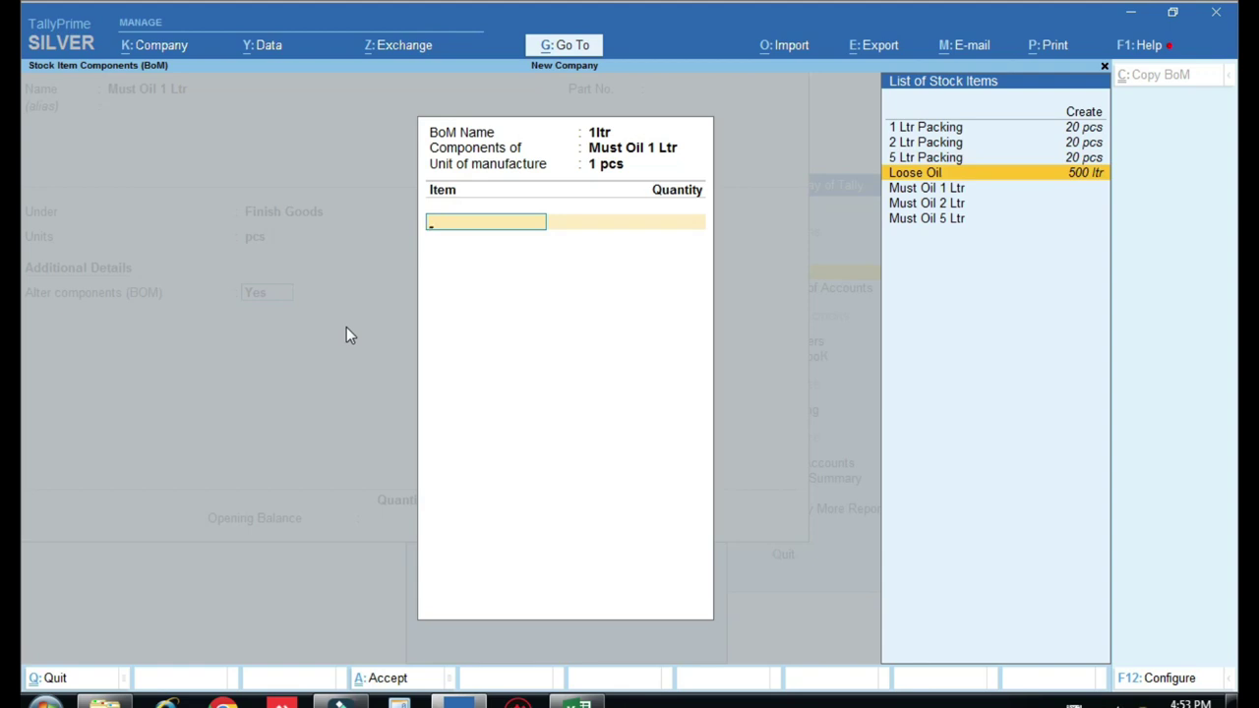
key(Return)
text(1)
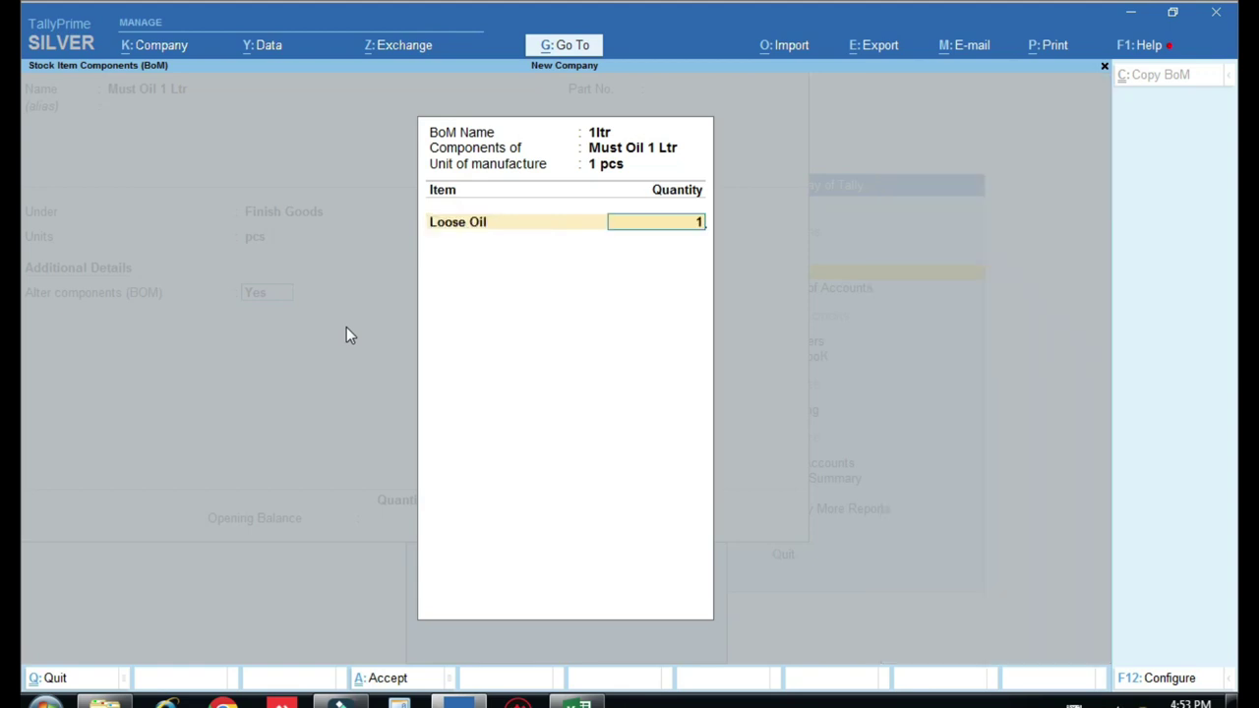
key(Return)
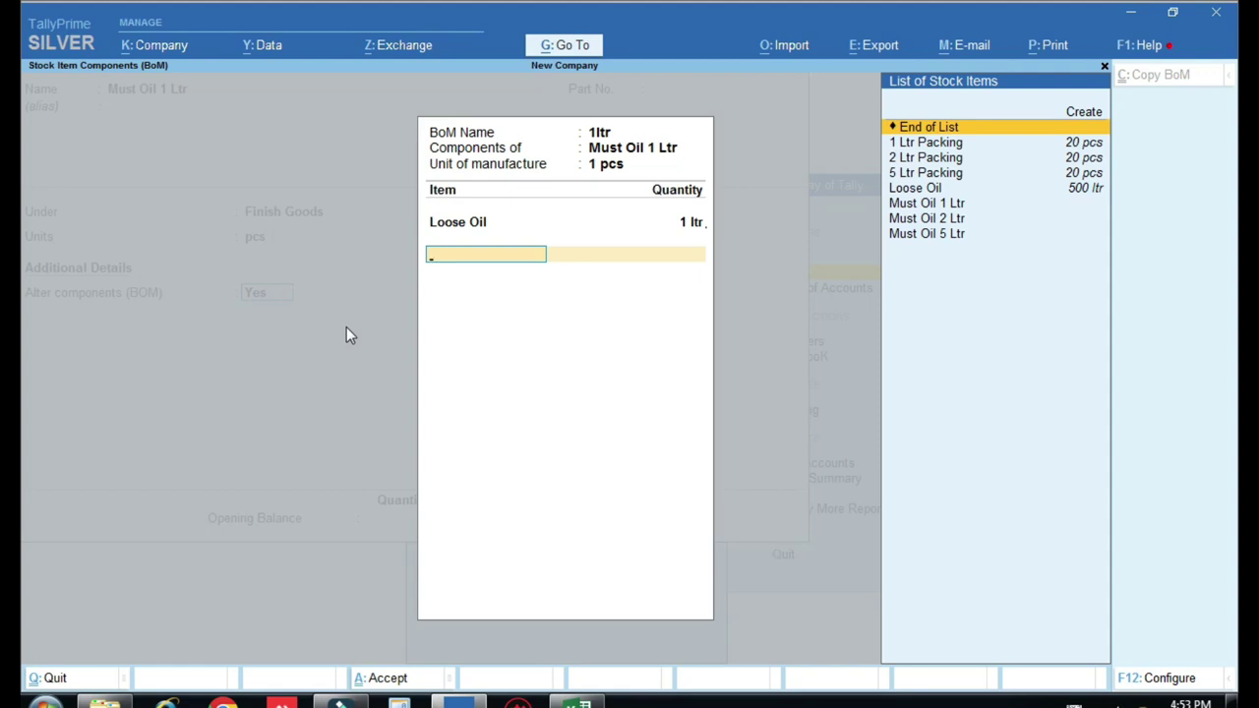
- Add 1 Ltr Packing with a quantity of 1 pcs to the 1ltr bill of materials and save Must Oil 1 Ltr
key(Down)
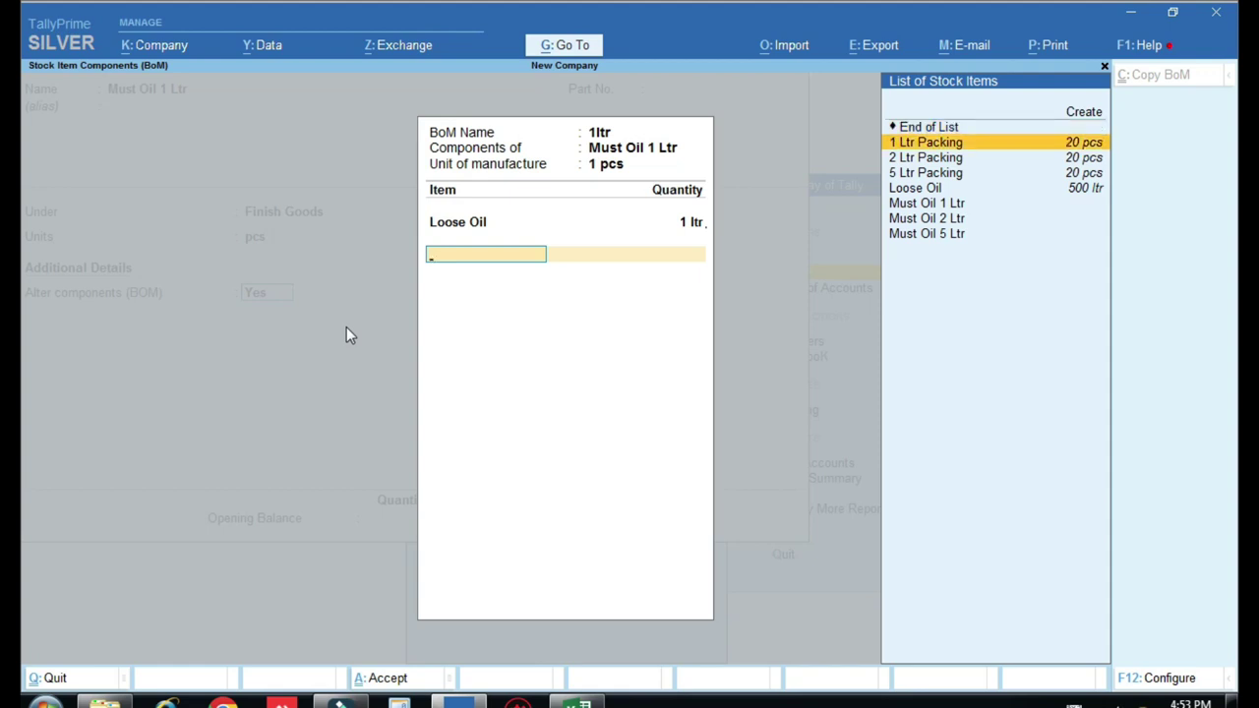
key(Return)
text(1)
key(Return)
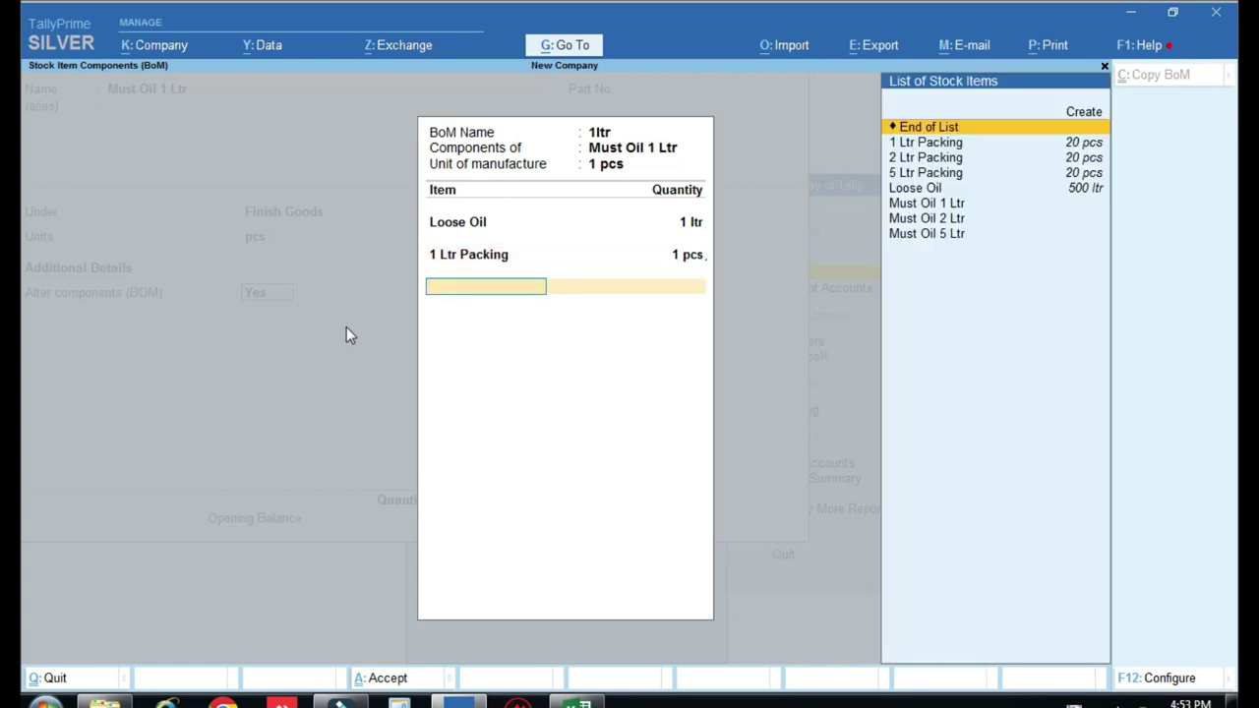
key(Return)
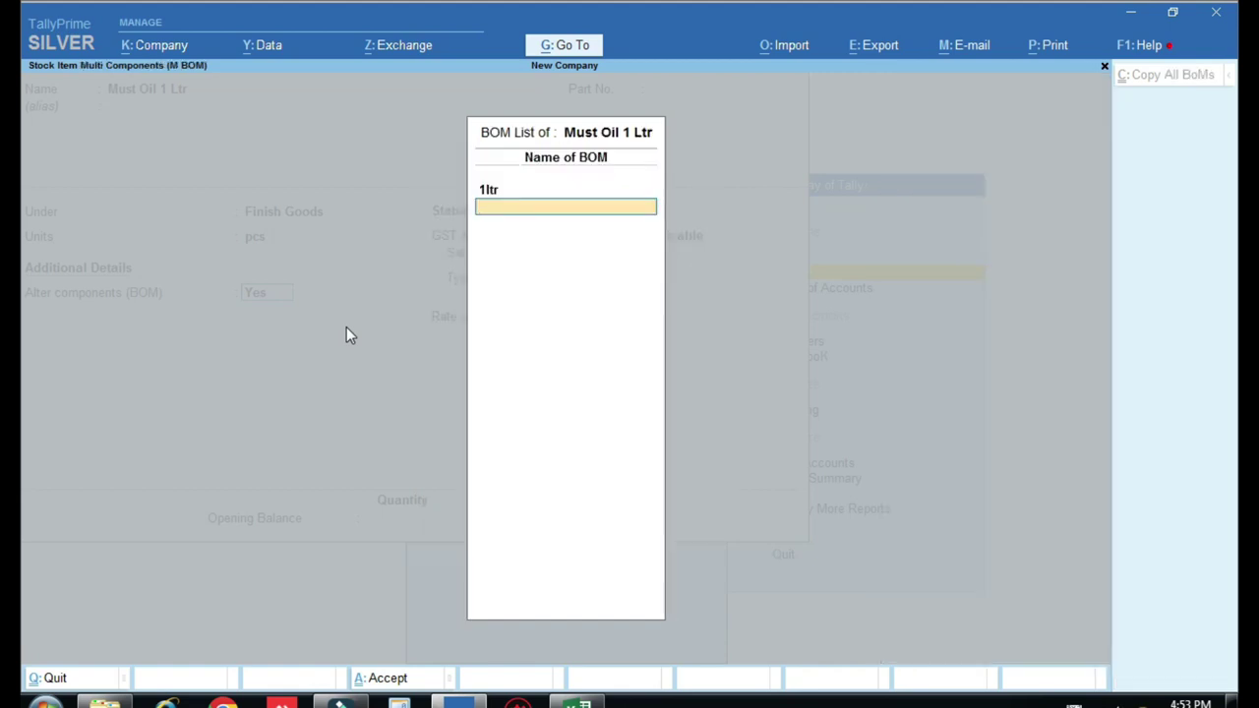
key(Return)
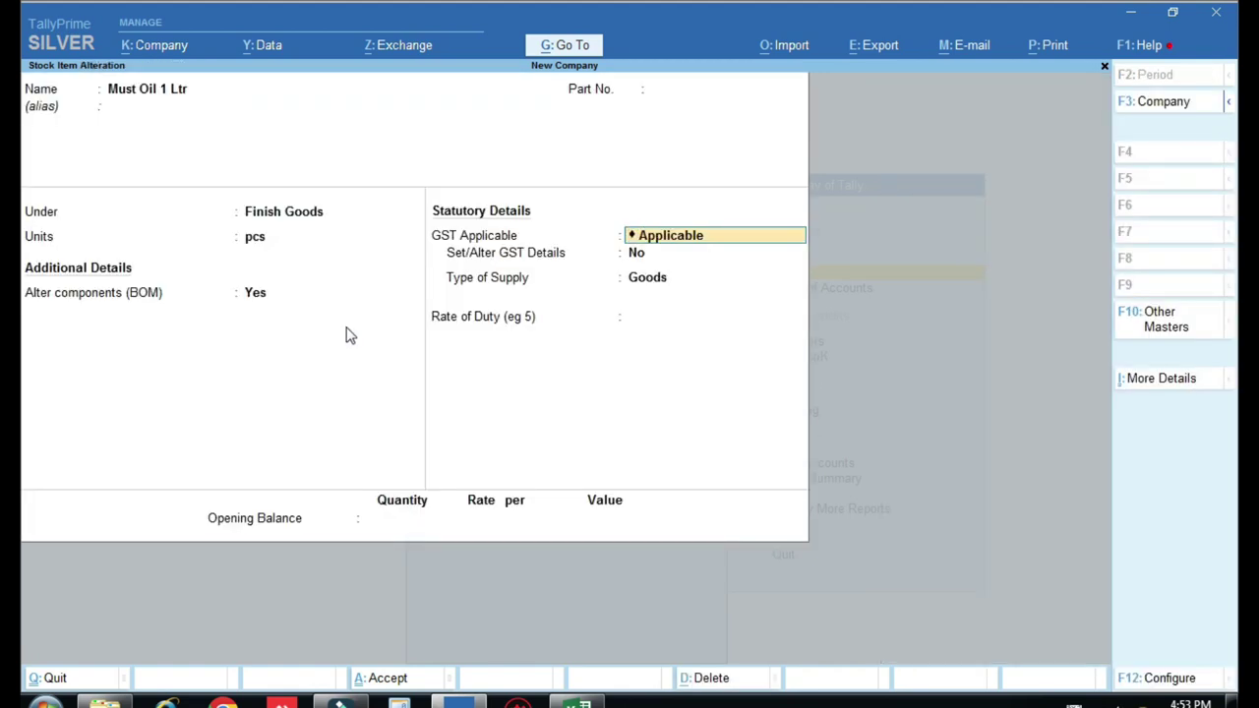
key(ctrl+a)
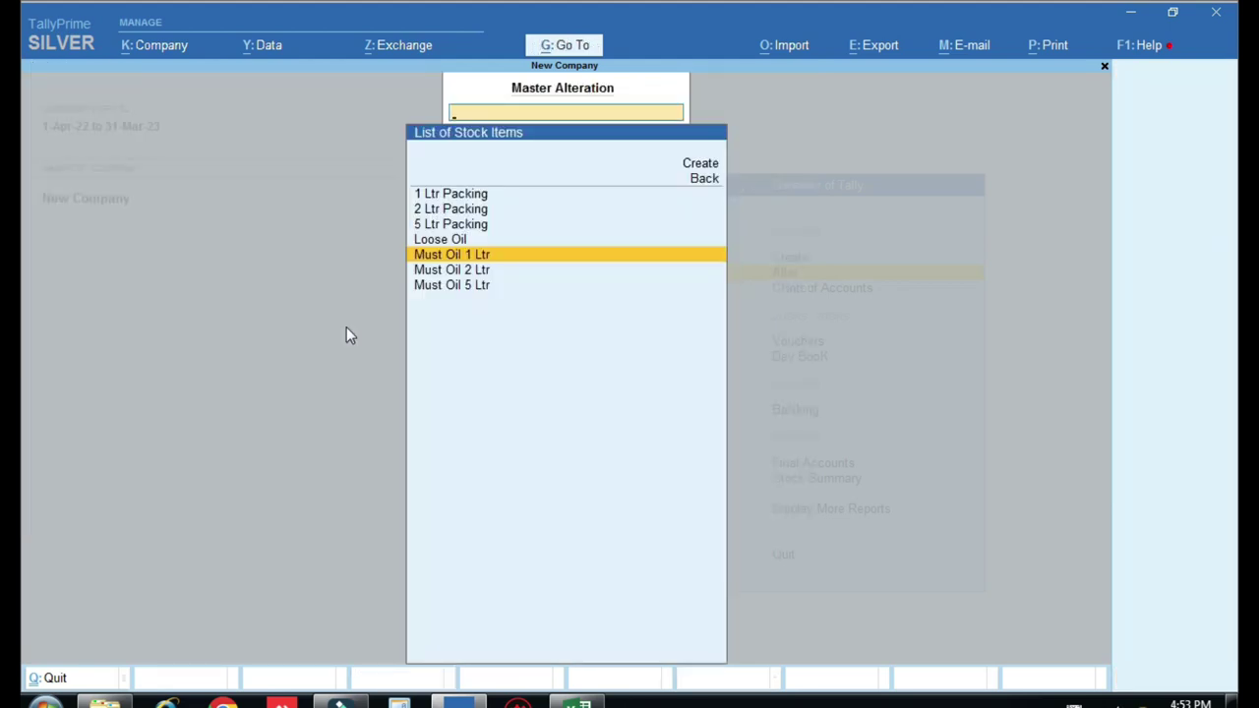
- Open the stock item Must Oil 2 Ltr for alteration and set Alter components (BOM) to Yes
key(Down)
key(Return)
key(Return)
key(Return)
key(Return)
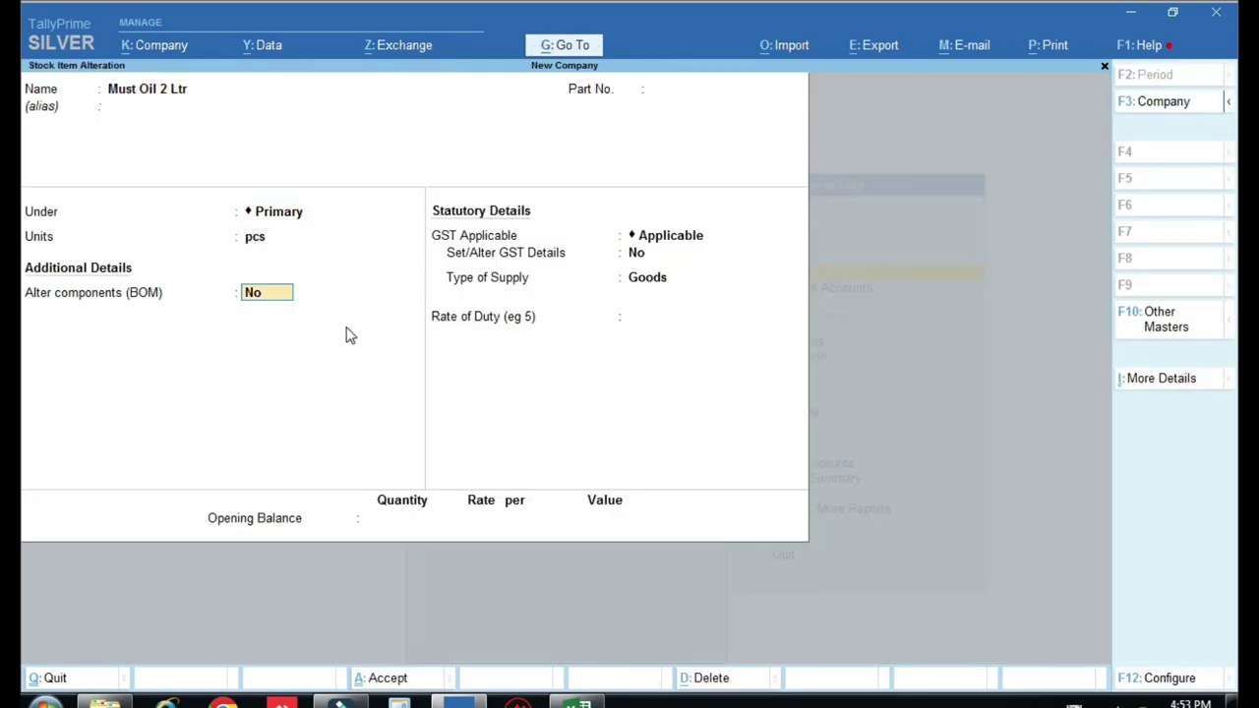
text(y)
key(Return)
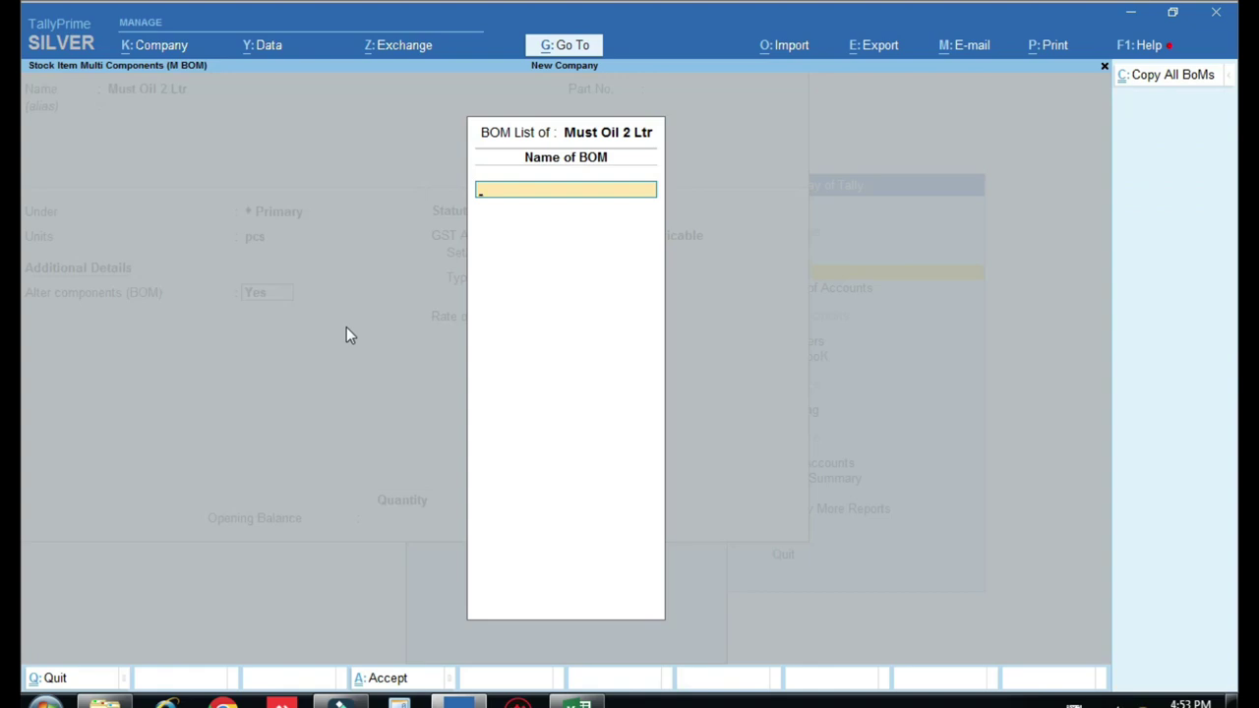
- Create a bill of materials named 2ltr for Must Oil 2 Ltr with a unit of manufacture of 1 pcs
text(2ltr)
key(Return)
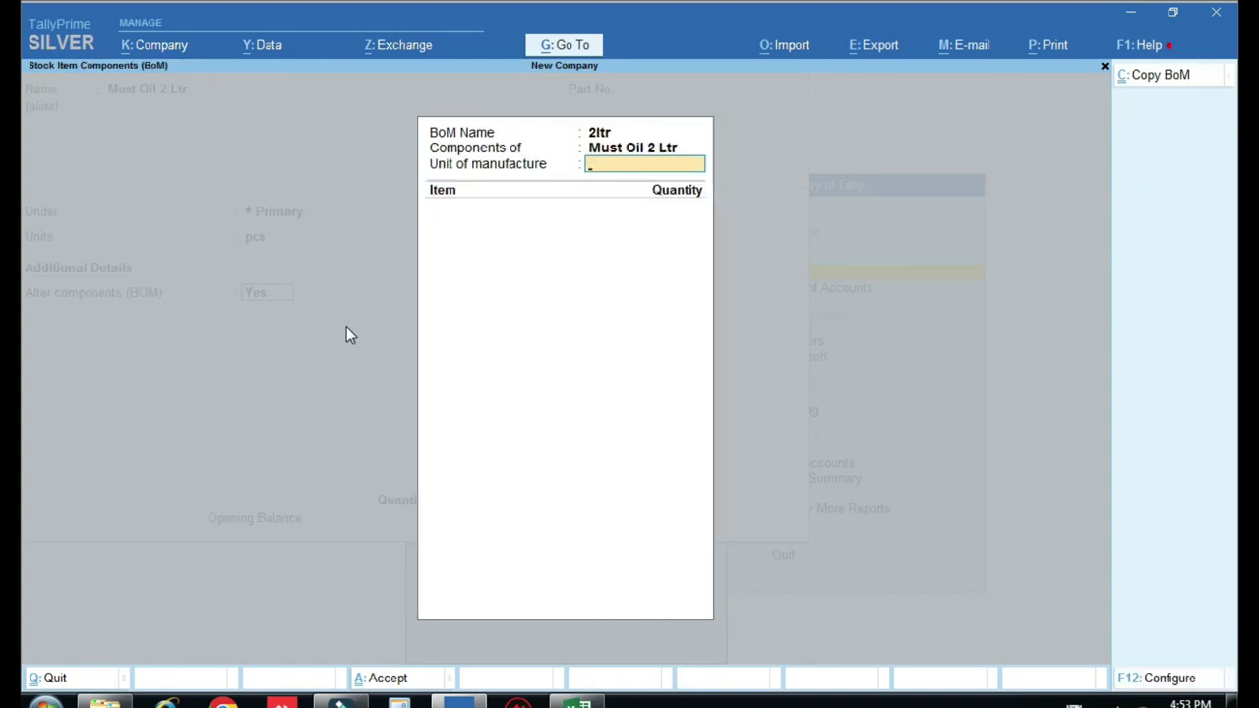
text(1)
key(Return)
- Add Loose Oil with a quantity of 2 ltr as a component of the 2ltr bill of materials
key(Down)
key(Down)
key(Down)
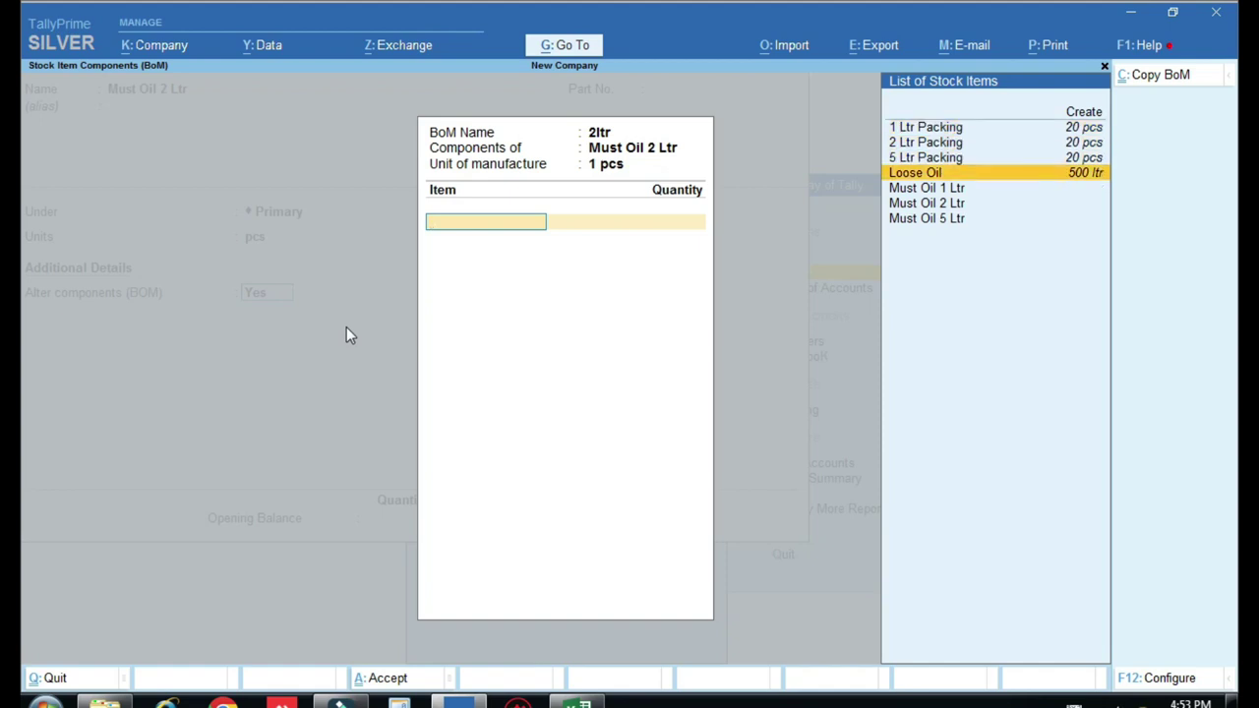
key(Return)
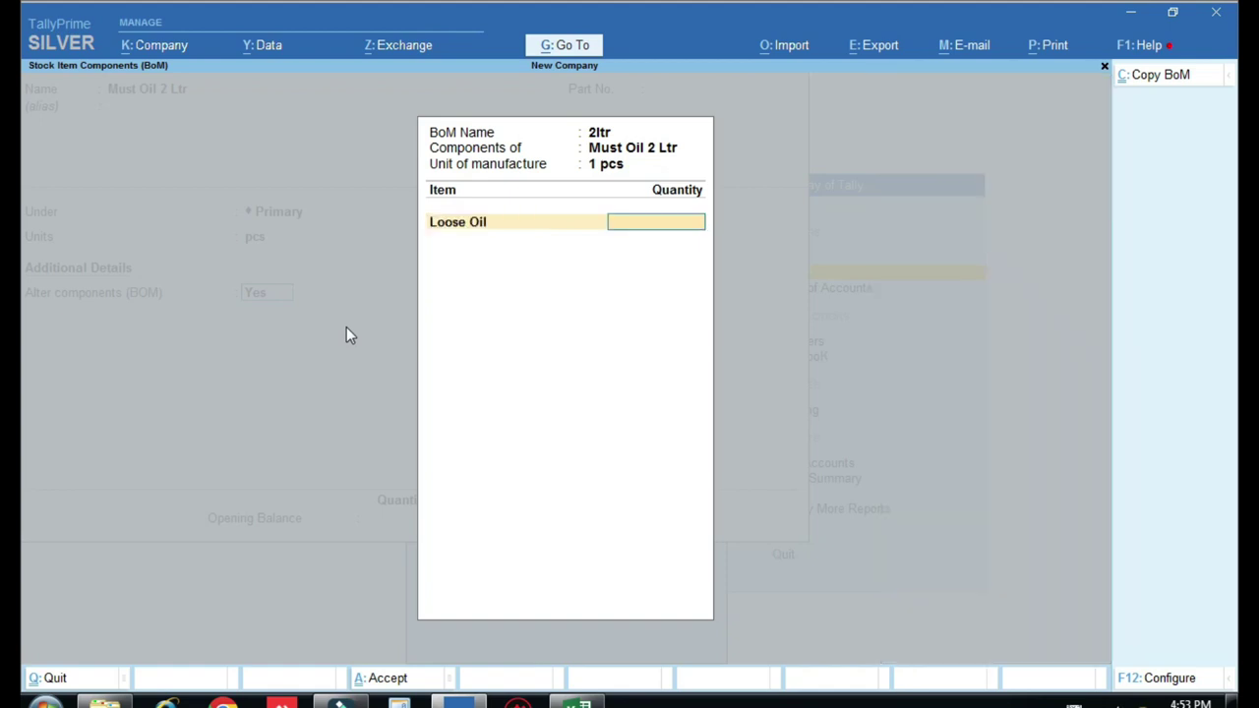
text(2)
key(Return)
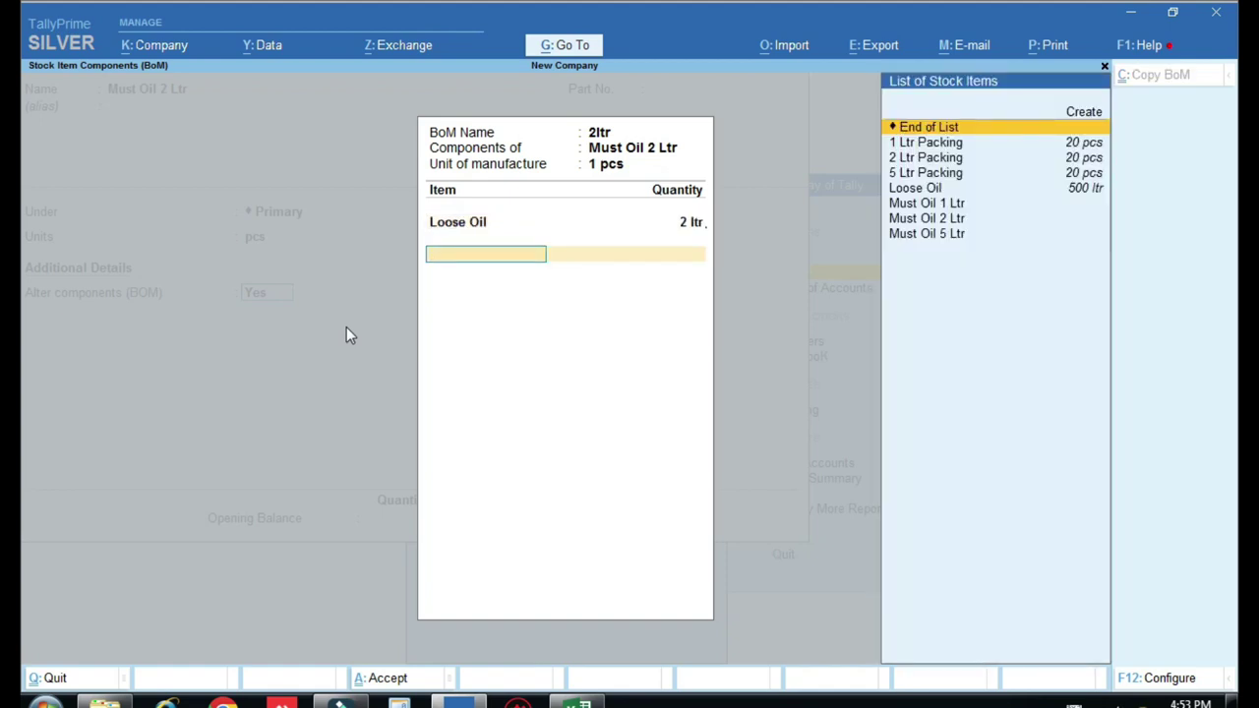
- Add 2 Ltr Packing with a quantity of 1 pcs to the 2ltr bill of materials and save Must Oil 2 Ltr
key(Down)
key(Down)
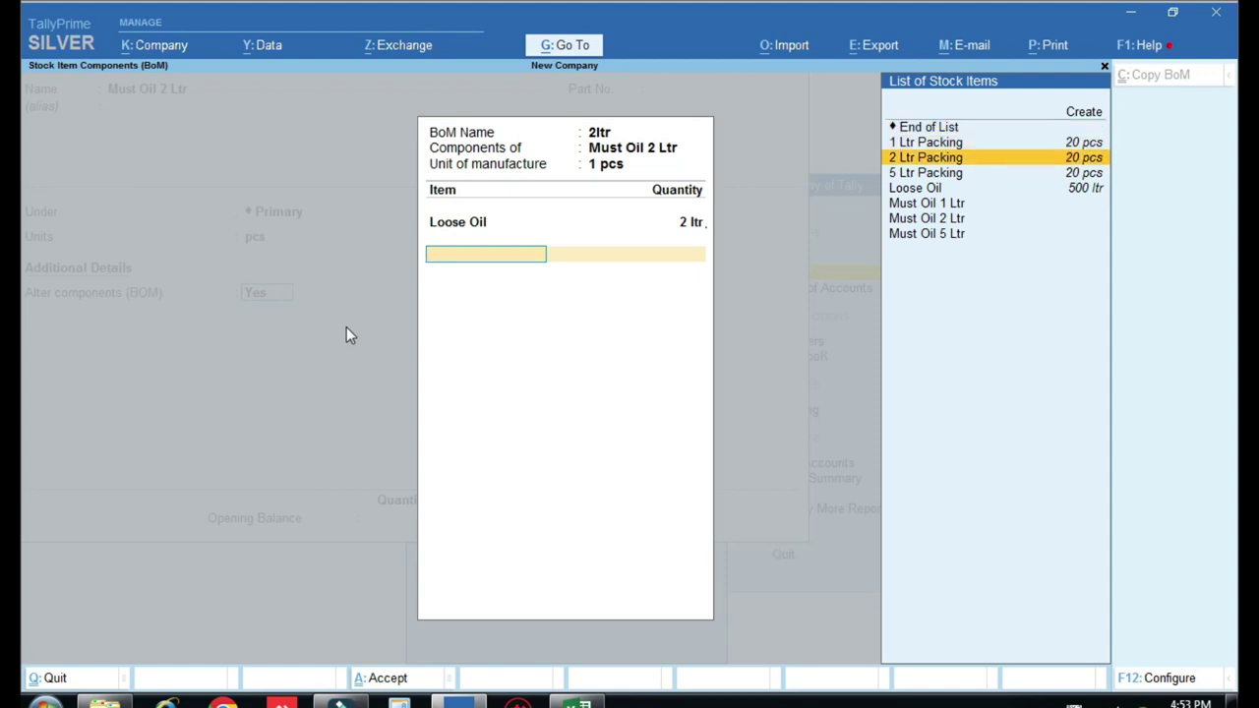
key(Return)
text(1)
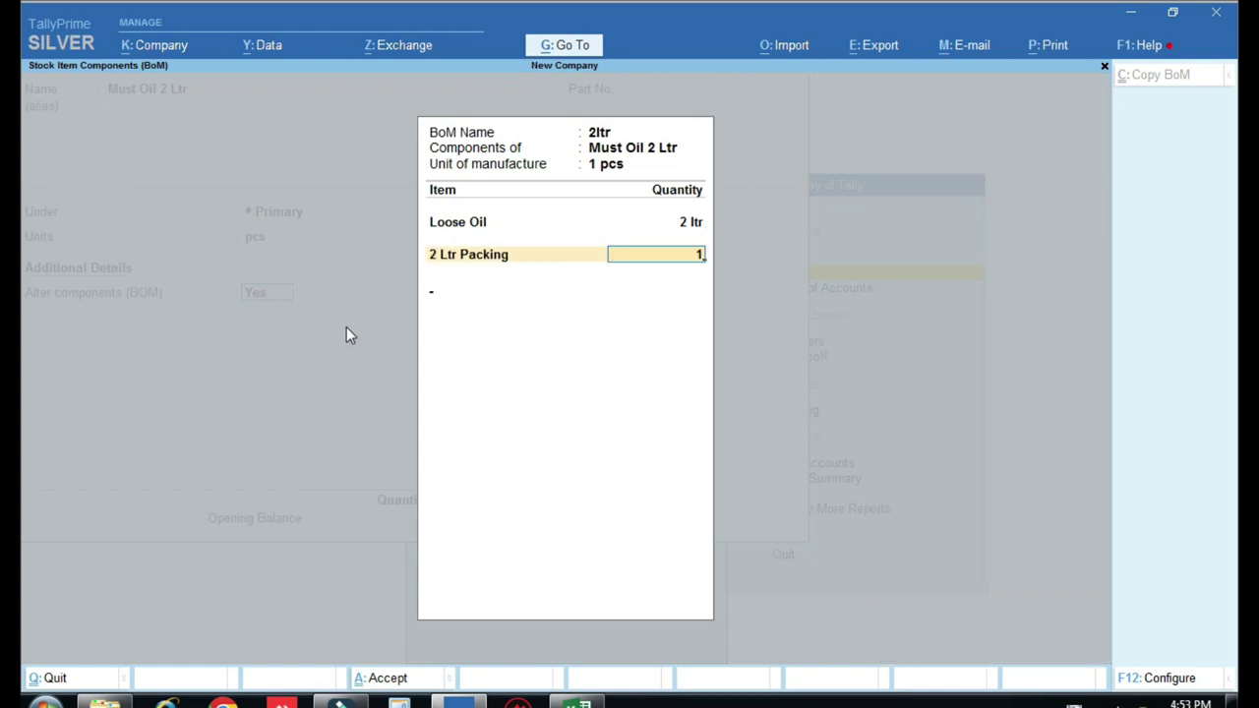
key(Return)
key(Return)
key(Return)
key(Return)
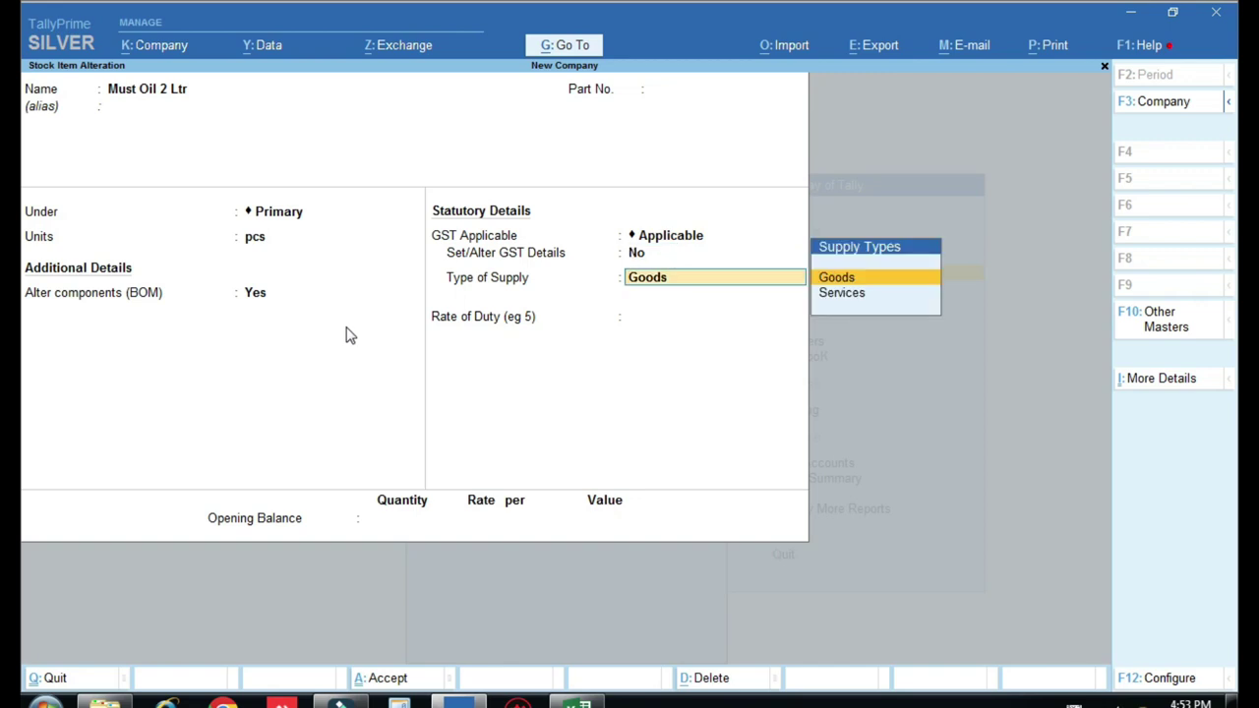
key(ctrl+a)
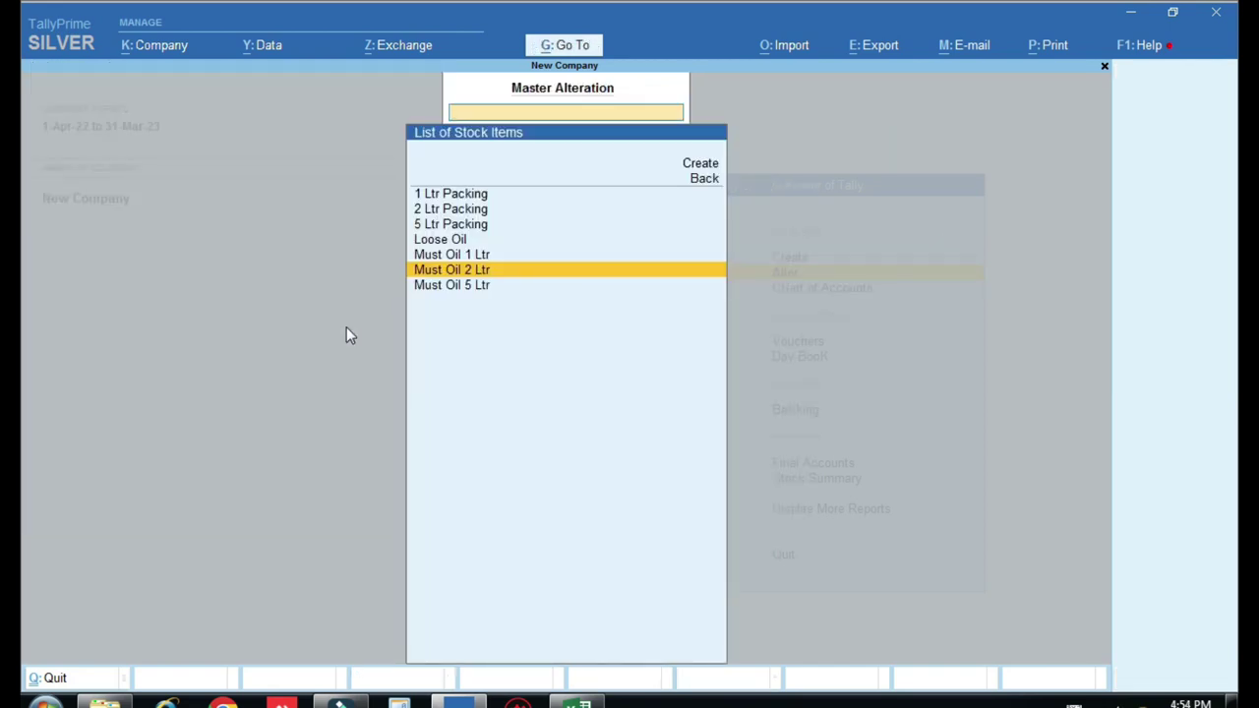
- Open the stock item Must Oil 5 Ltr for alteration and go to its Alter components (BOM) setting
key(Down)
key(Return)
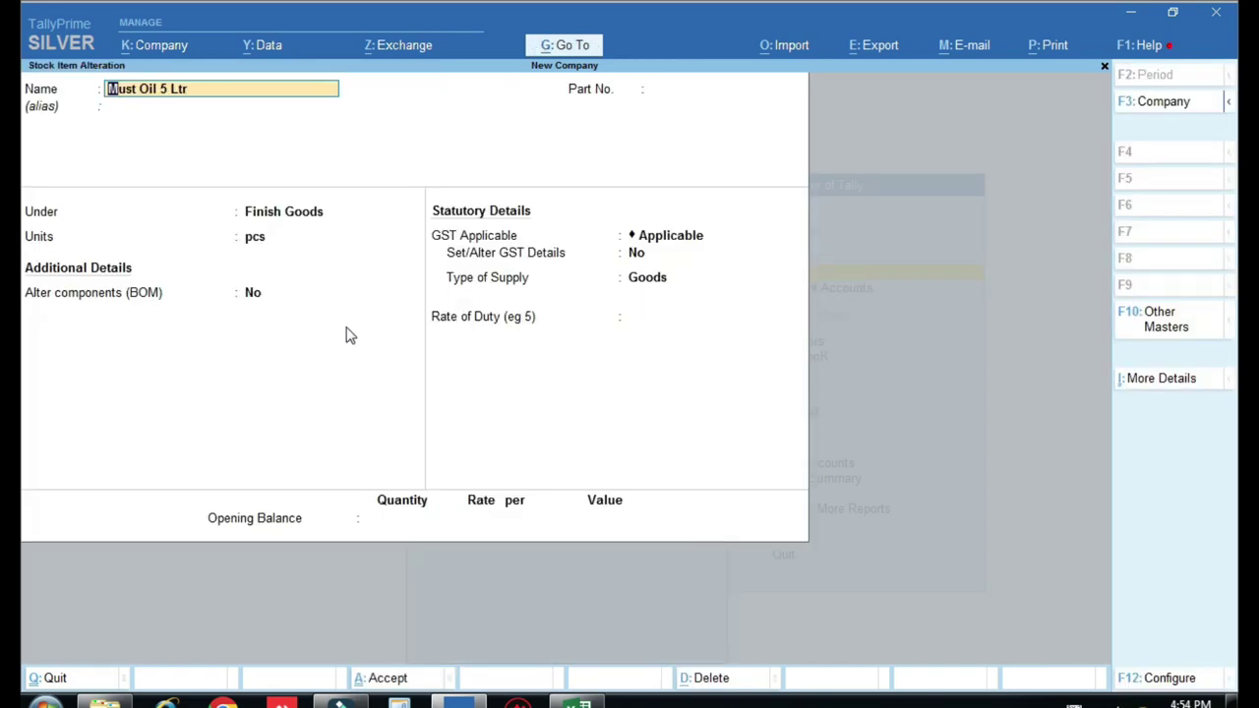
key(Return)
key(Return)
key(Return)
key(Return)
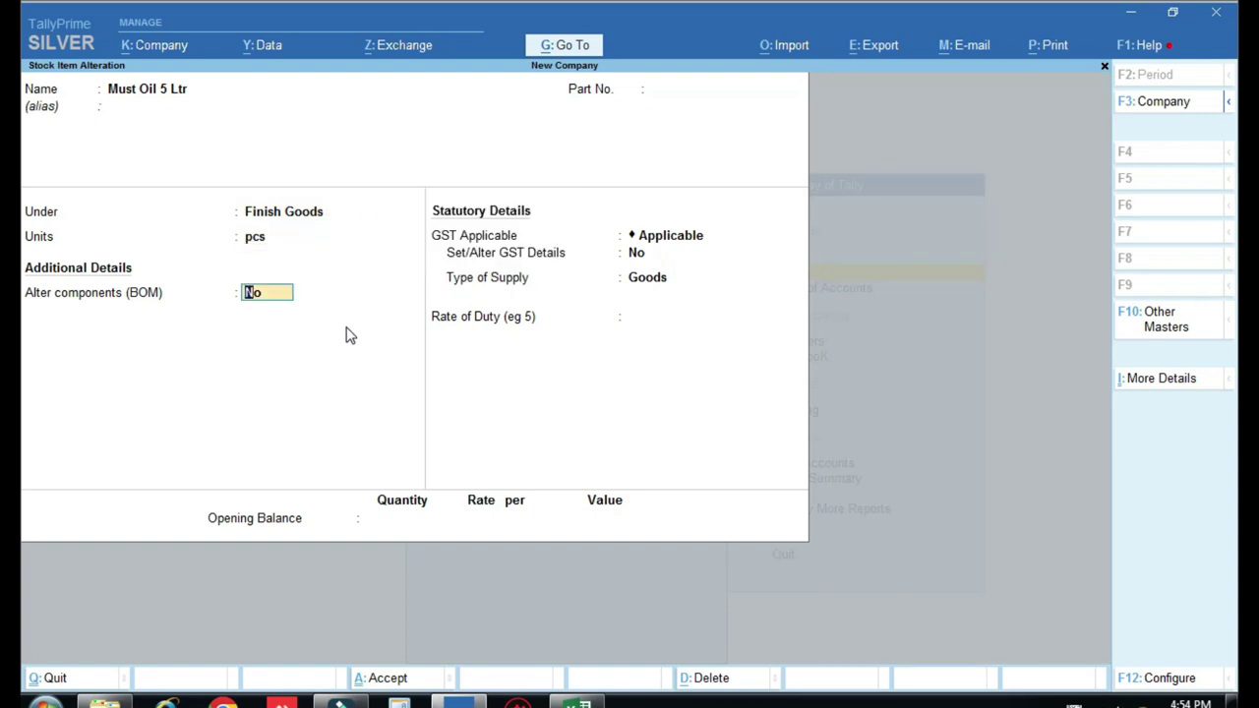
- Enable component alteration for Must Oil 5 Ltr and create a bill of materials named 5ltr with a unit of manufacture of 1 pcs
text(y5ltr)
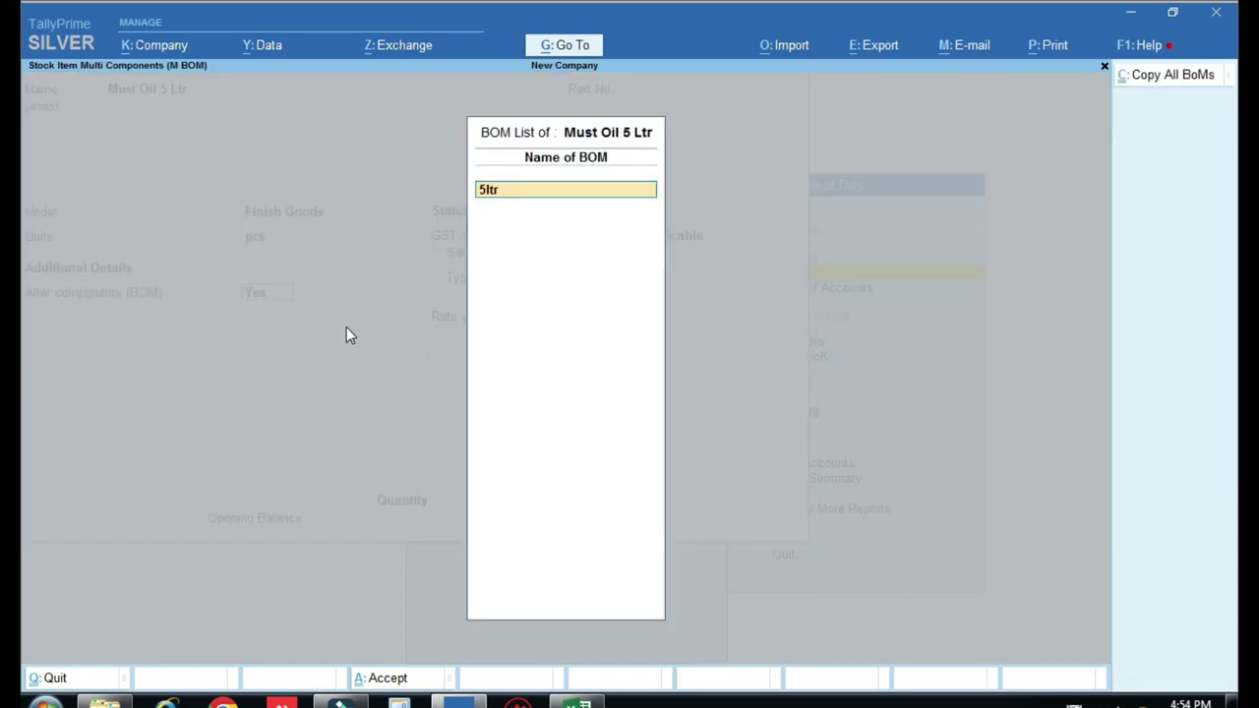
key(Return)
text(1)
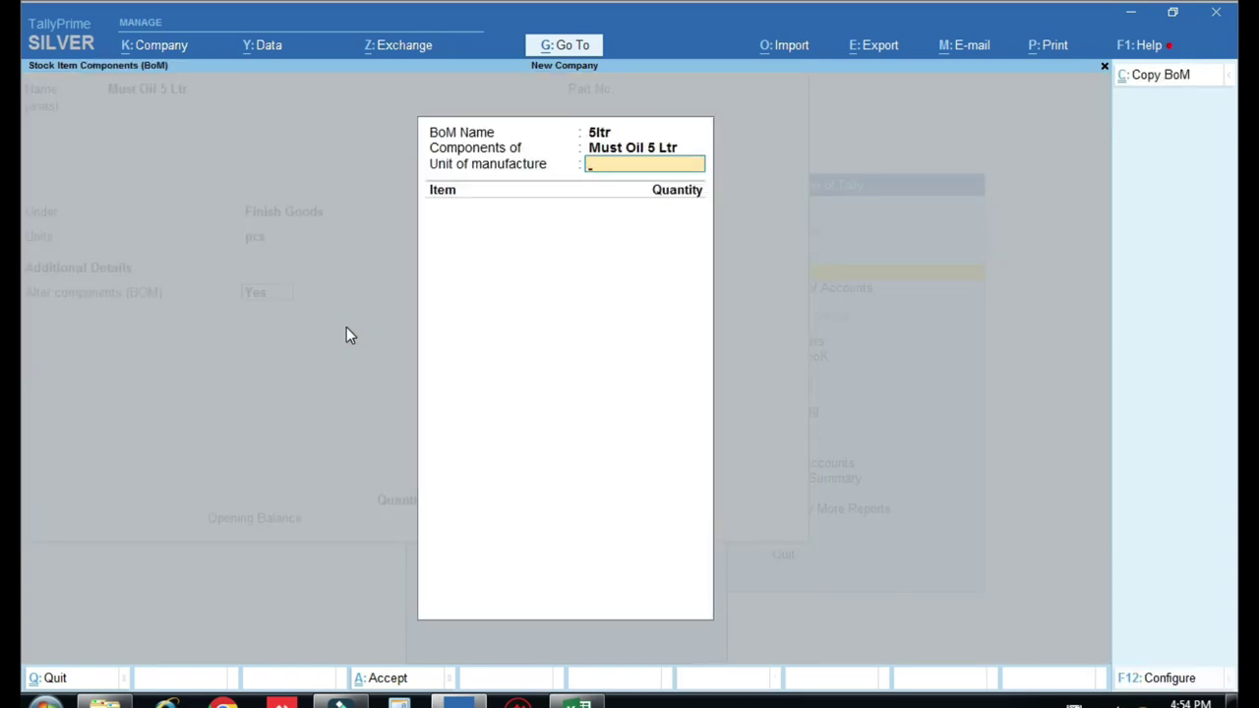
key(Return)
- Add Loose Oil with a quantity of 5 ltr as a component of the 5ltr bill of materials
key(Down)
key(Down)
key(Down)
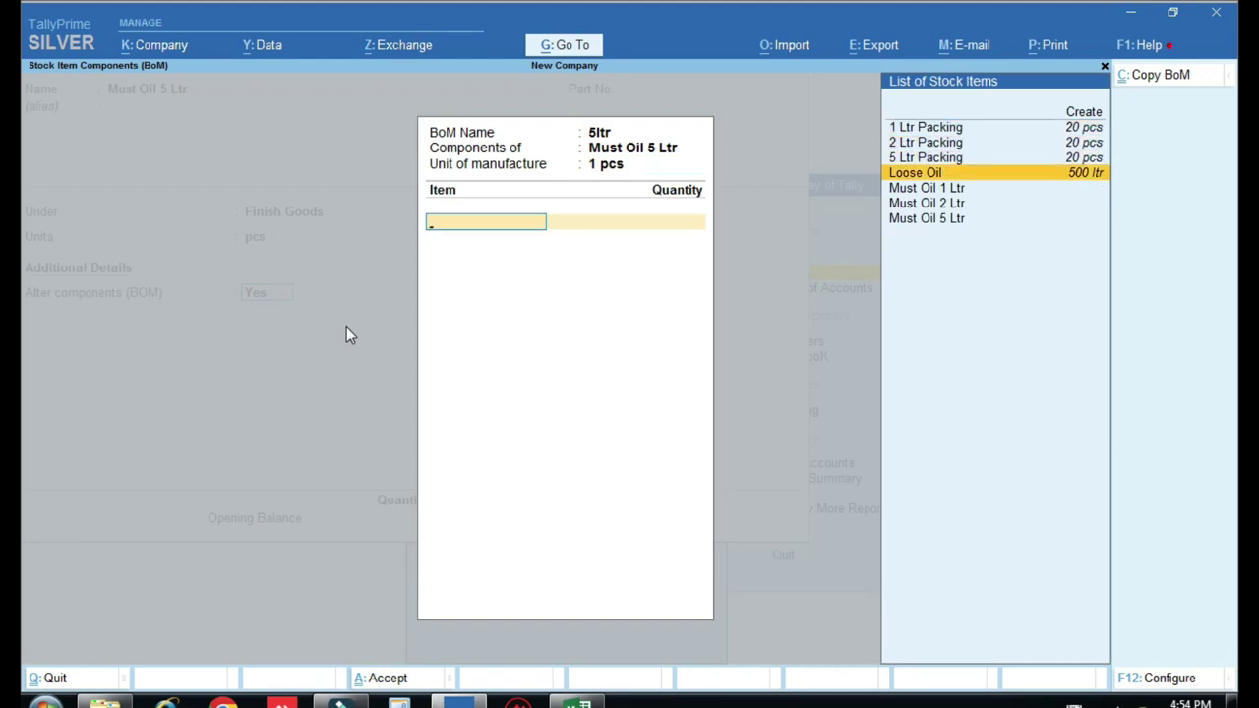
key(Return)
text(5)
key(Return)
- Add 5 Ltr Packing with a quantity of 1 pcs and finish the 5ltr bill of materials
key(Down)
key(Down)
key(Down)
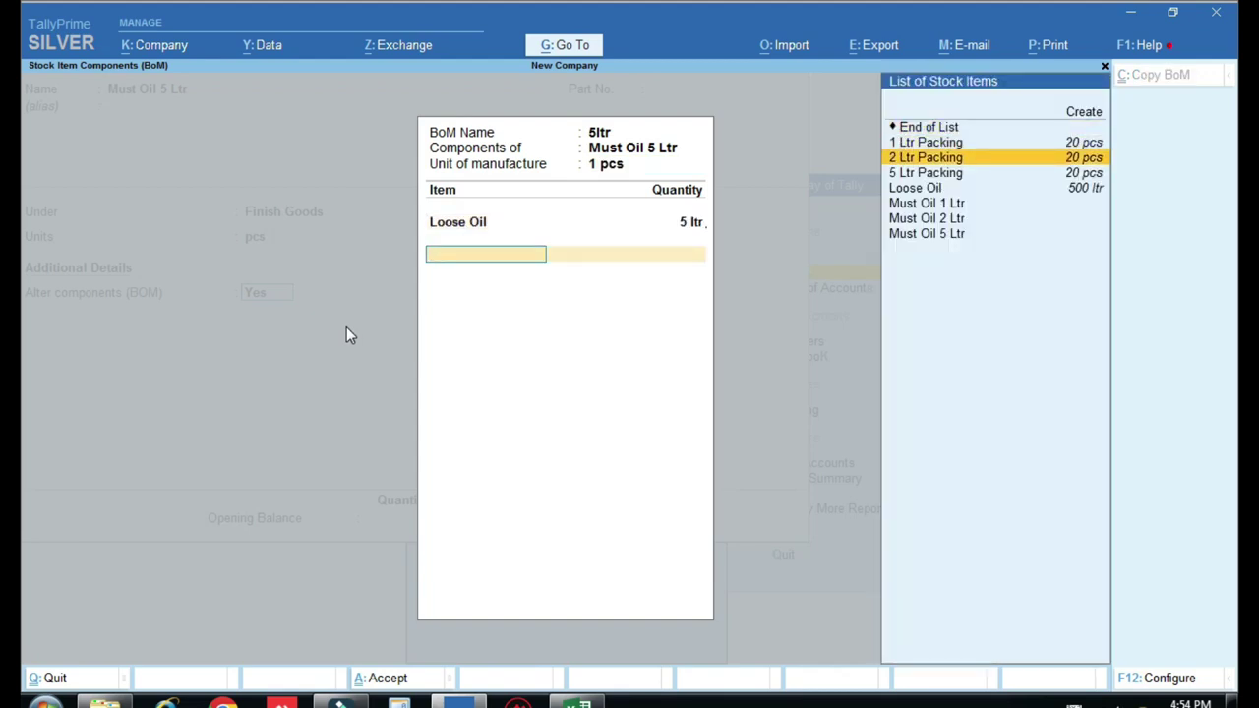
key(Return)
text(1)
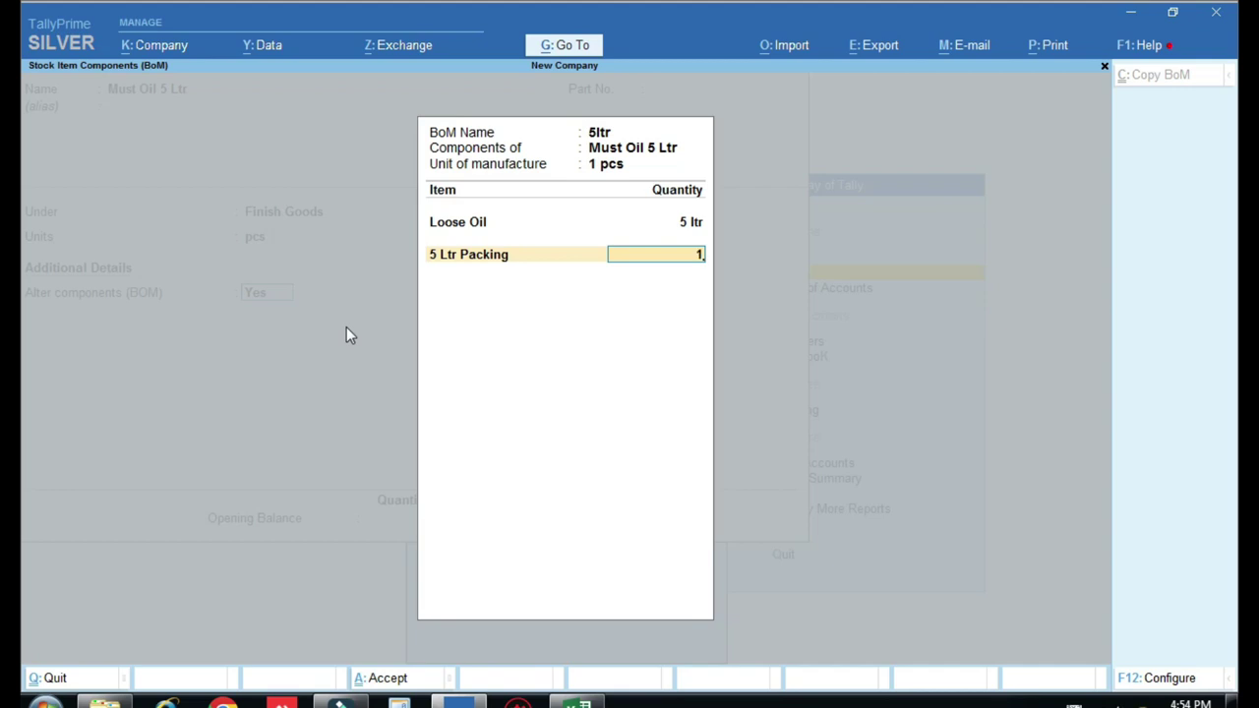
key(Return)
key(Return)
key(Return)
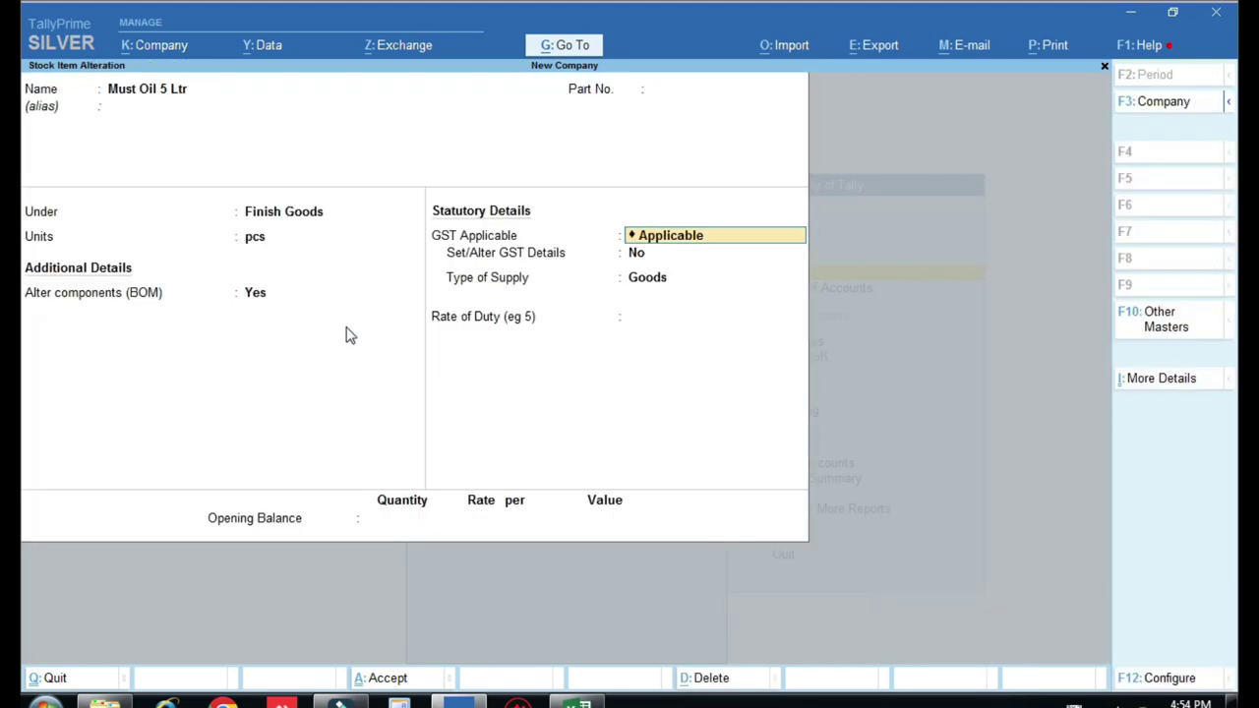
- Keep the statutory details of Must Oil 5 Ltr as they are and save the altered stock item
key(Return)
key(Return)
key(Return)
key(Return)
key(Return)
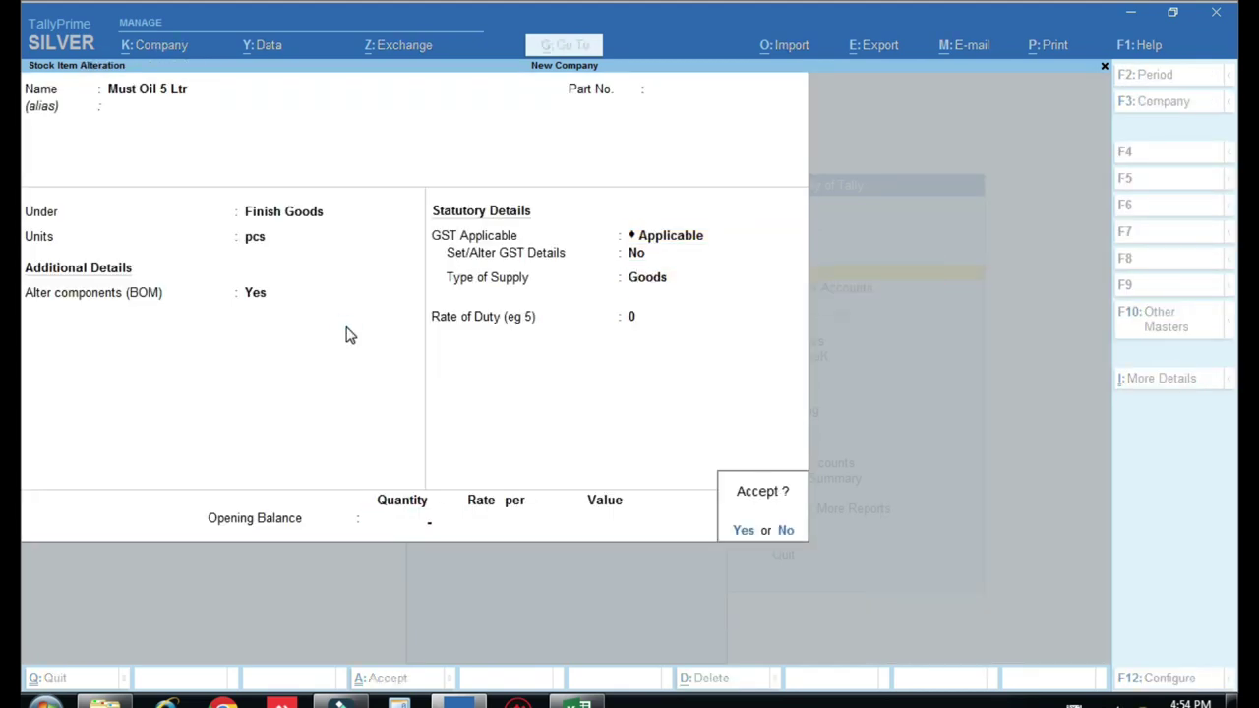
key(Return)
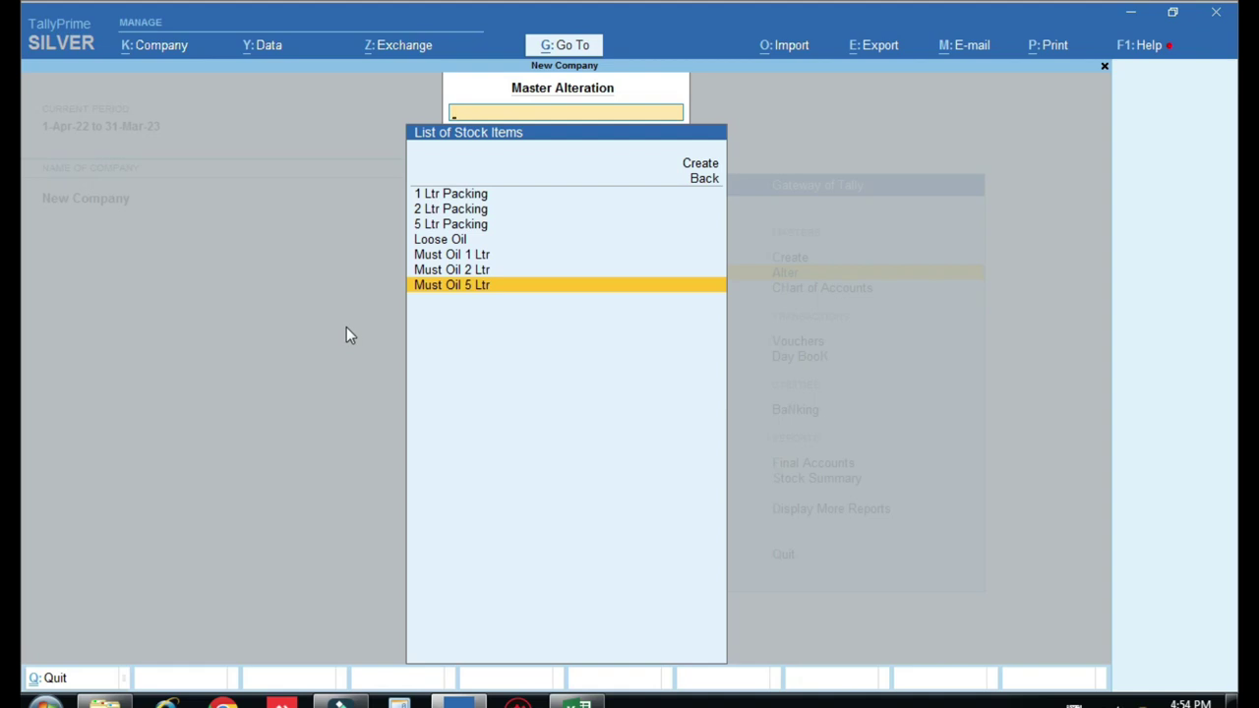
- Leave stock item alteration and start creating a new voucher type master
key(Escape)
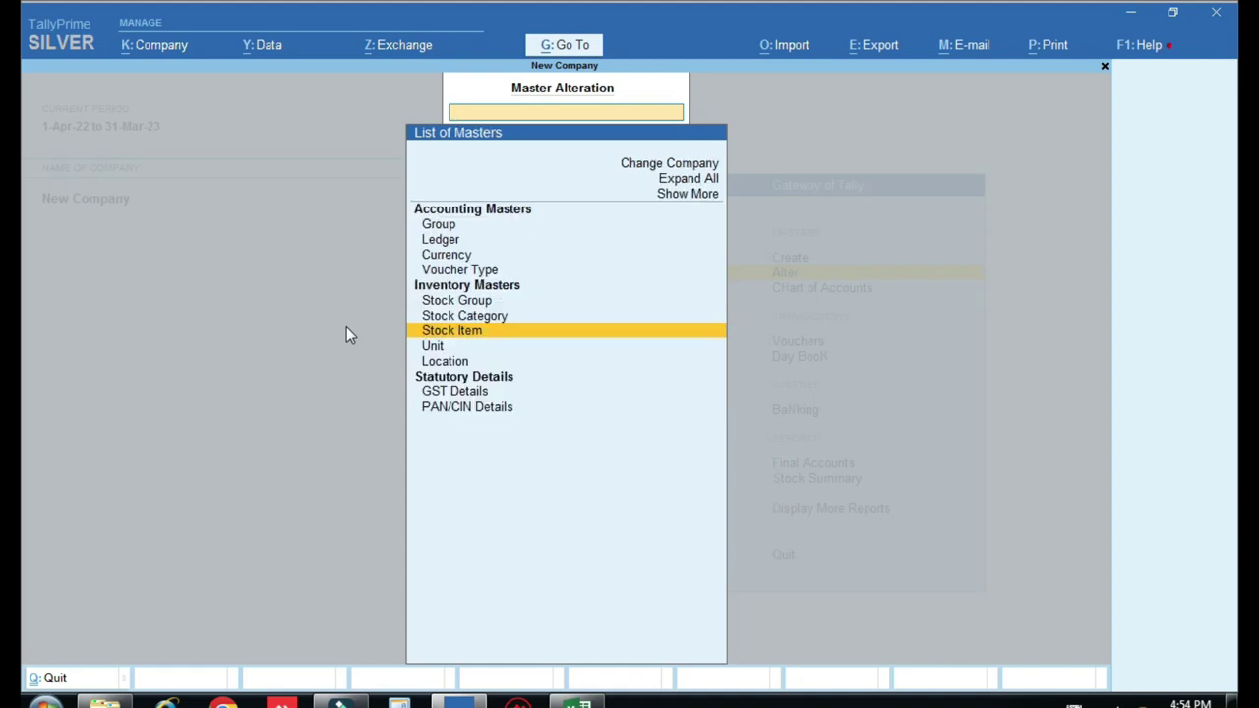
key(Escape)
key(Up)
key(Return)
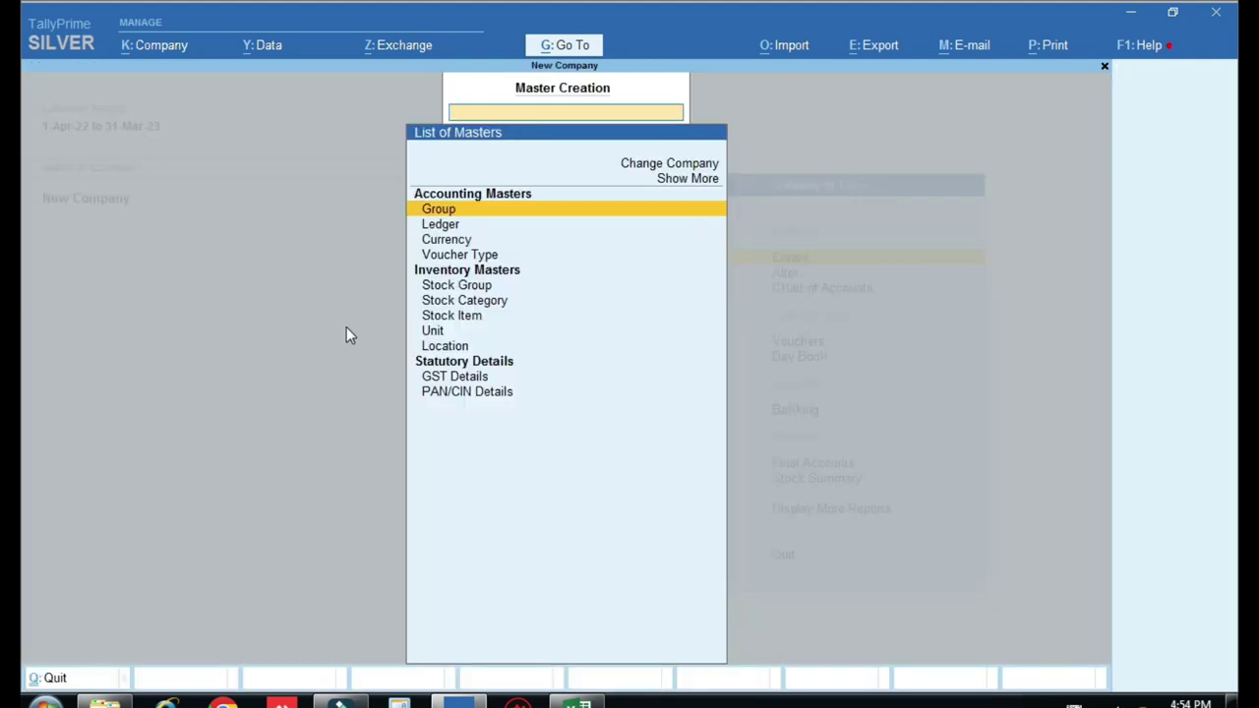
key(Down)
key(Down)
key(Down)
key(Return)
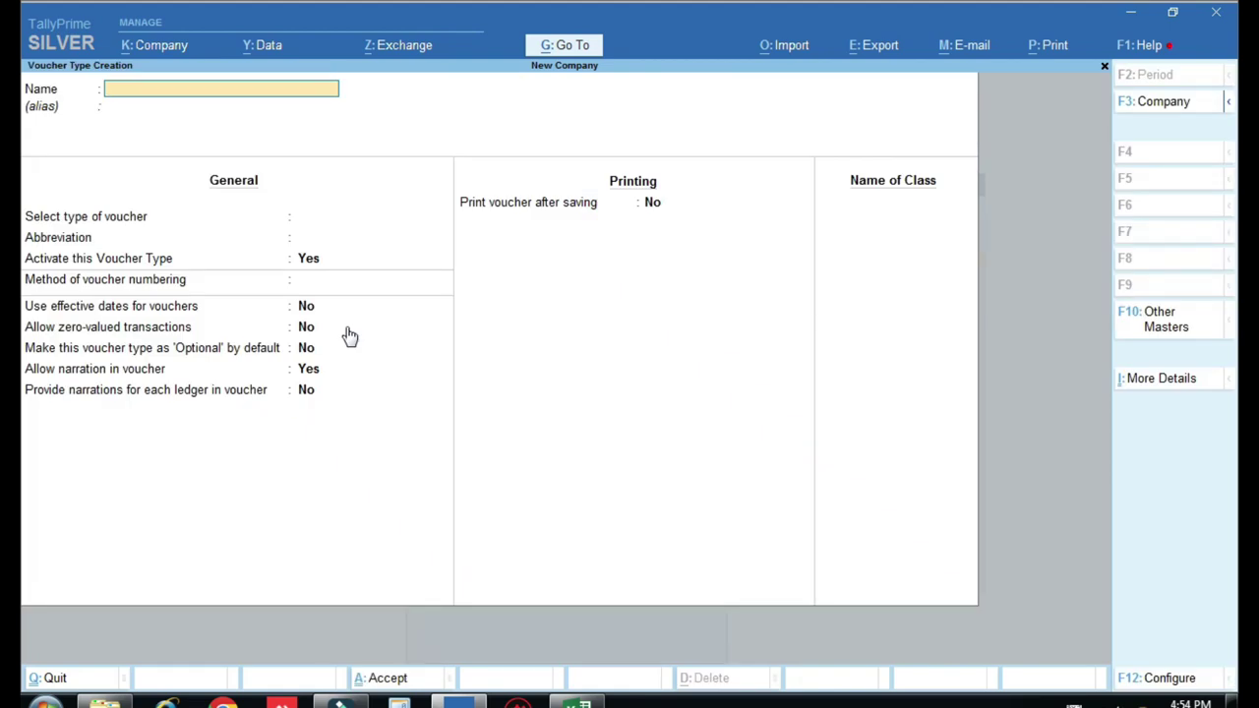
- Name the new voucher type Oil Manufacuting and base it on Stock Journal, active with automatic voucher numbering
text(Oil Manufacuting)
key(Return)
key(Return)
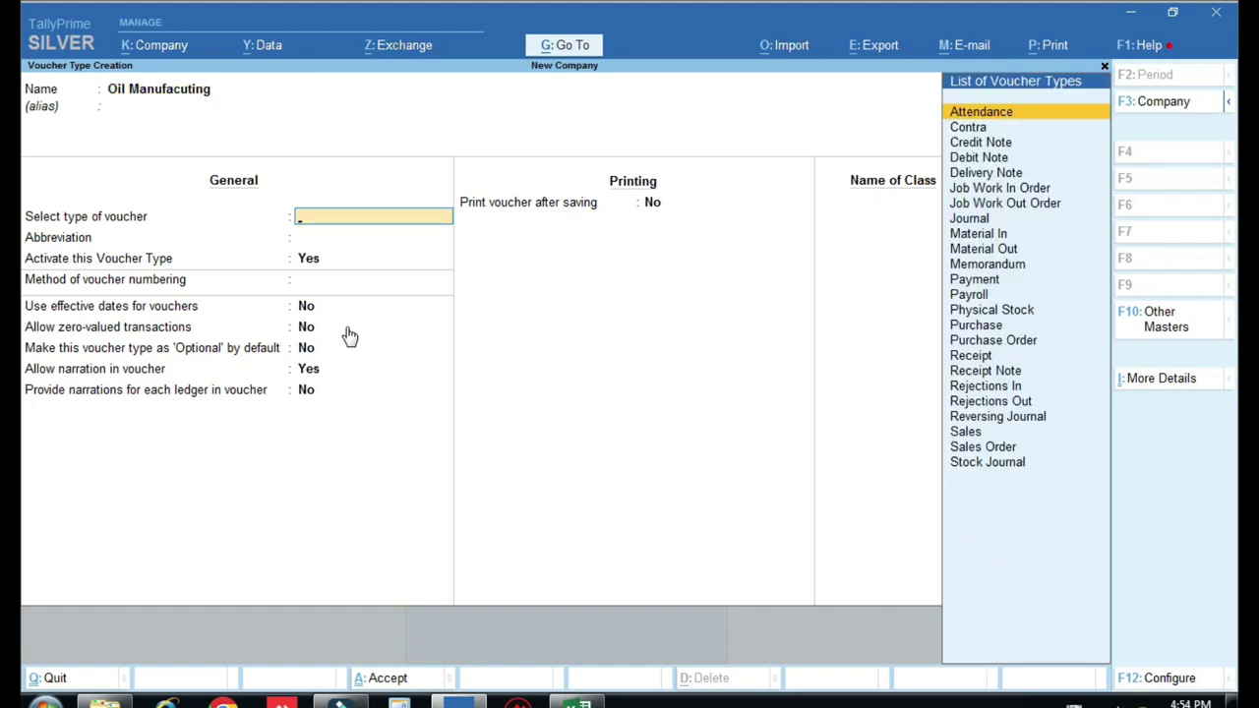
text(St)
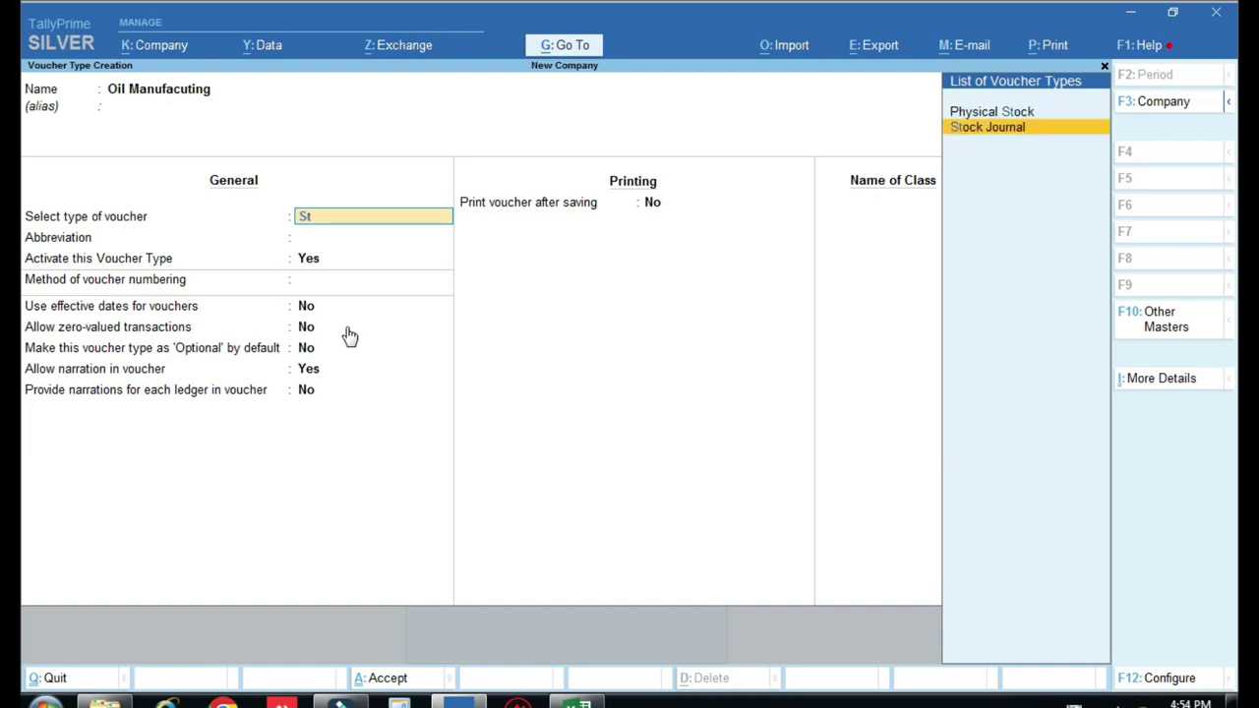
key(Return)
key(Return)
key(Return)
key(Return)
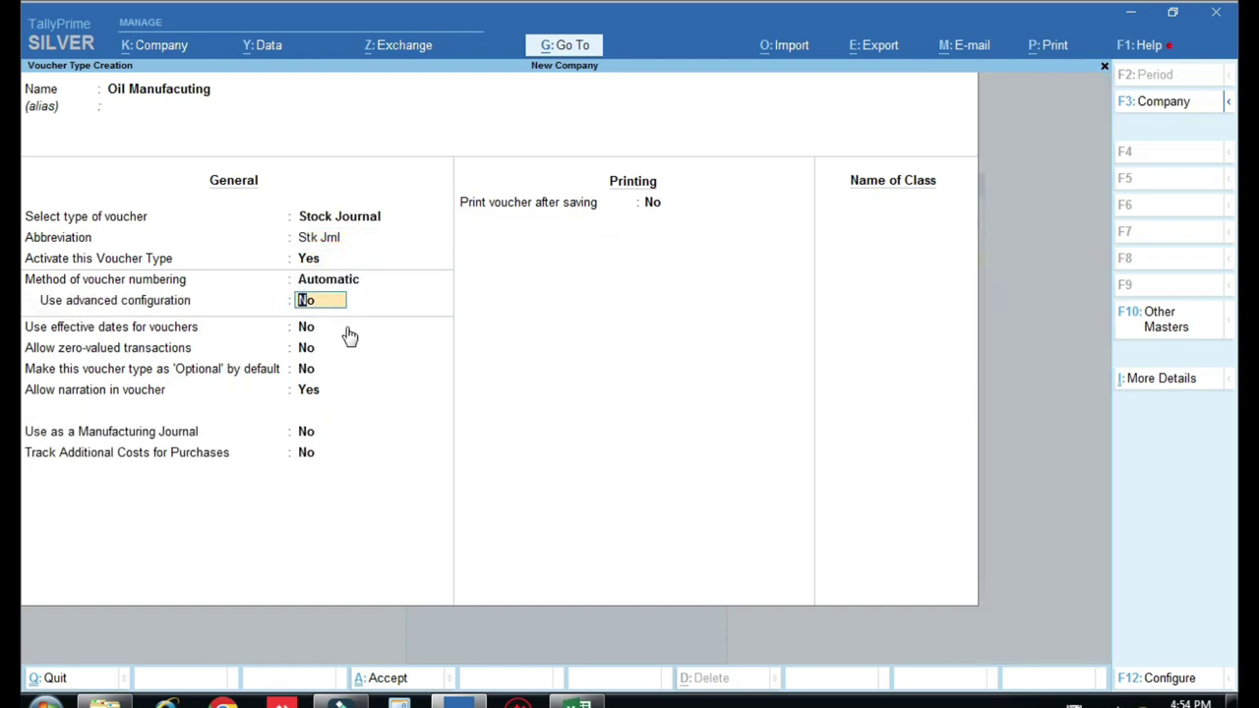
- Keep the default numbering, effective date, optional and narration settings and enable the voucher type's use as a manufacturing journal
key(Return)
key(Return)
key(Return)
key(Return)
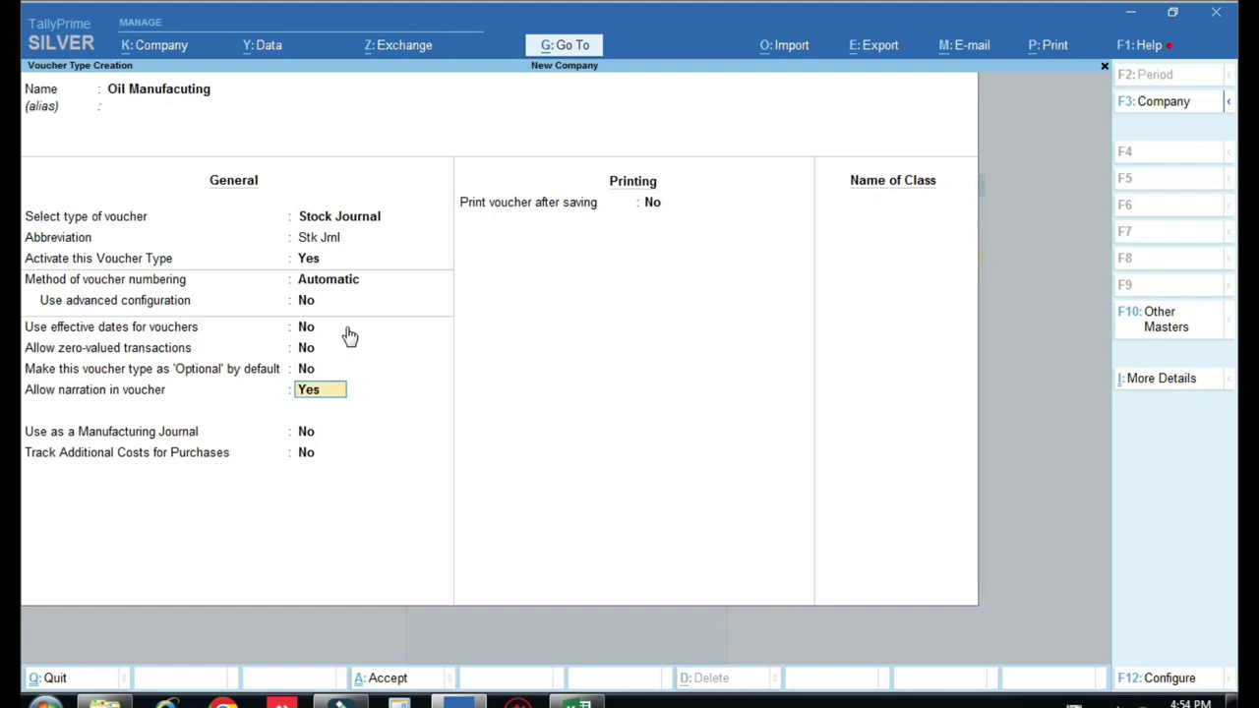
key(Return)
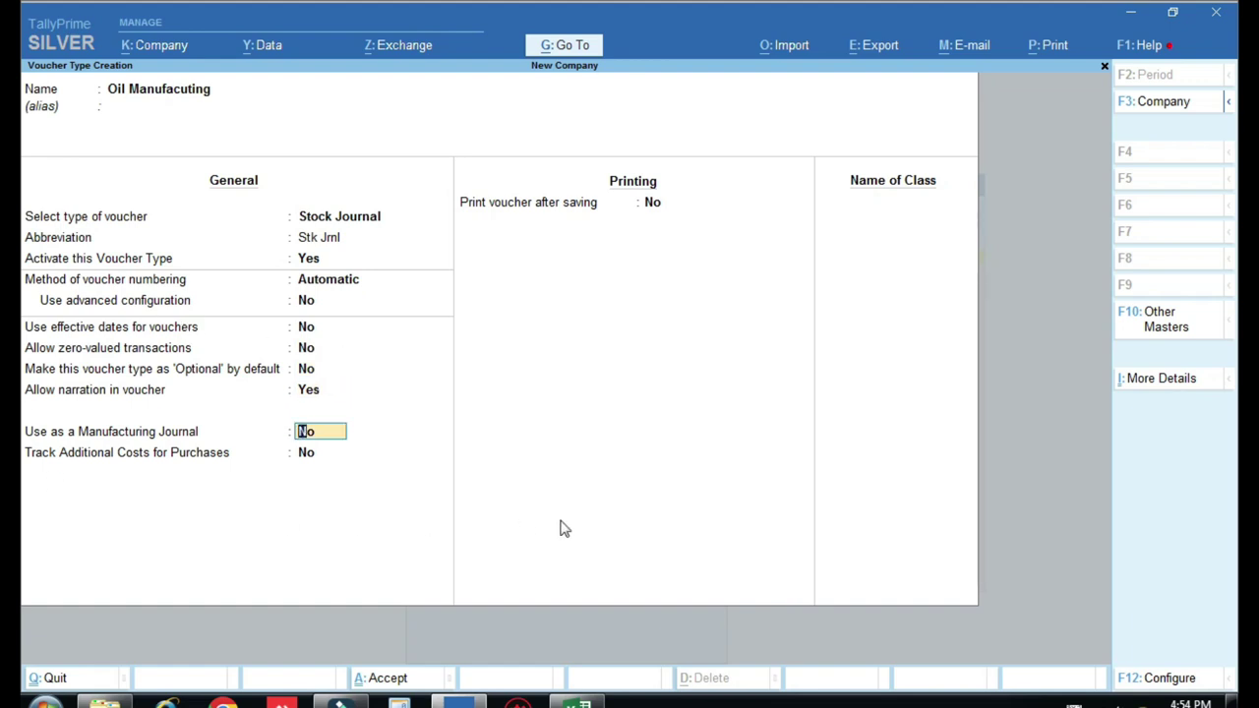
text(y)
key(Return)
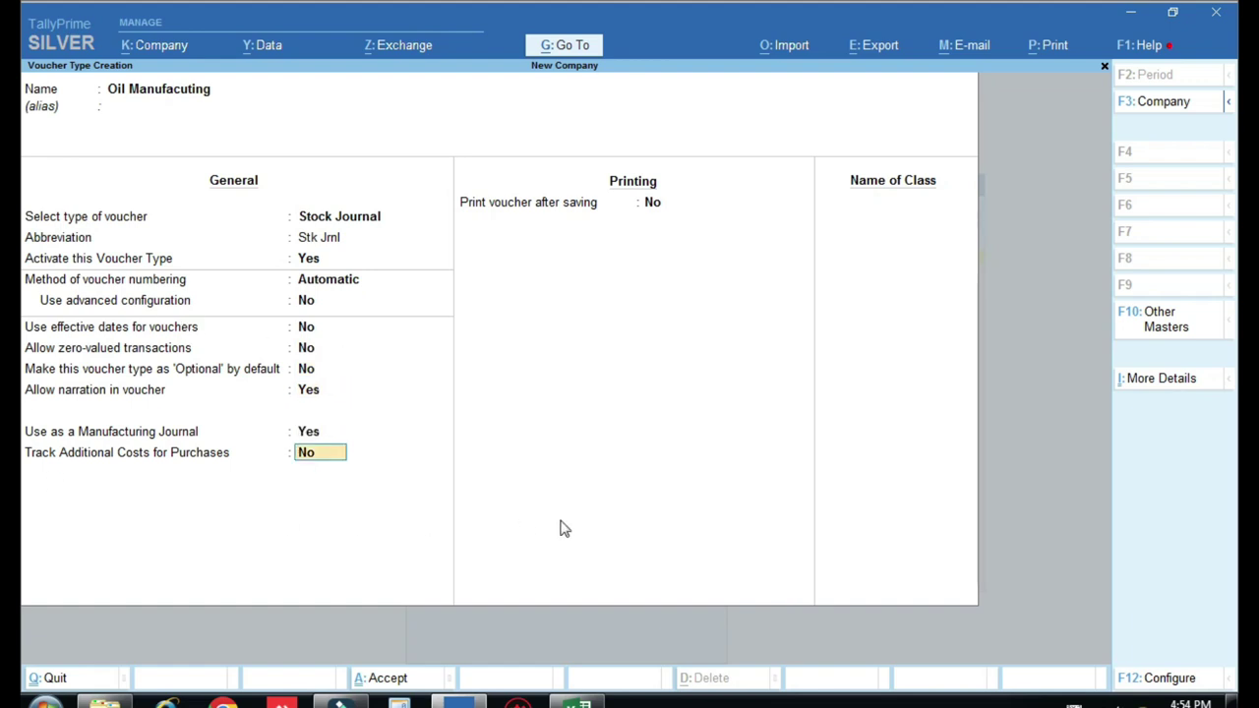
- Keep additional cost tracking and printing after saving off, save the Oil Manufacuting voucher type and return to the Gateway of Tally
text(n)
key(Return)
text(n)
key(Return)
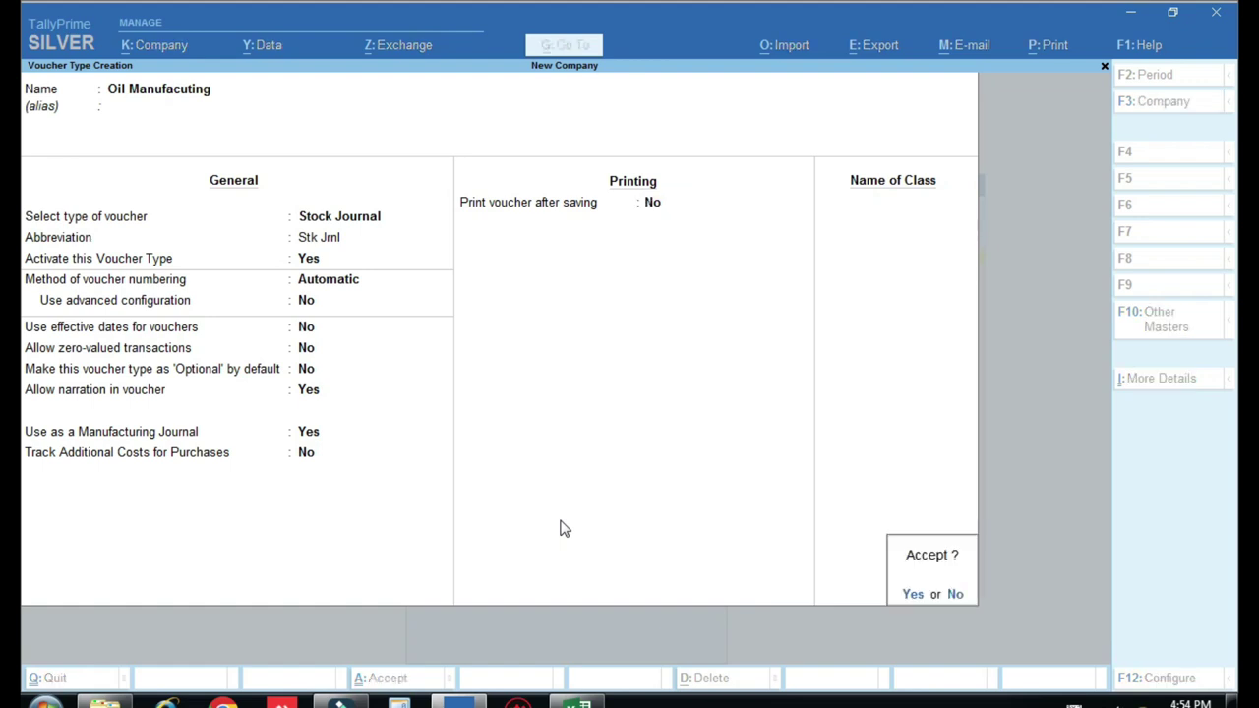
key(y)
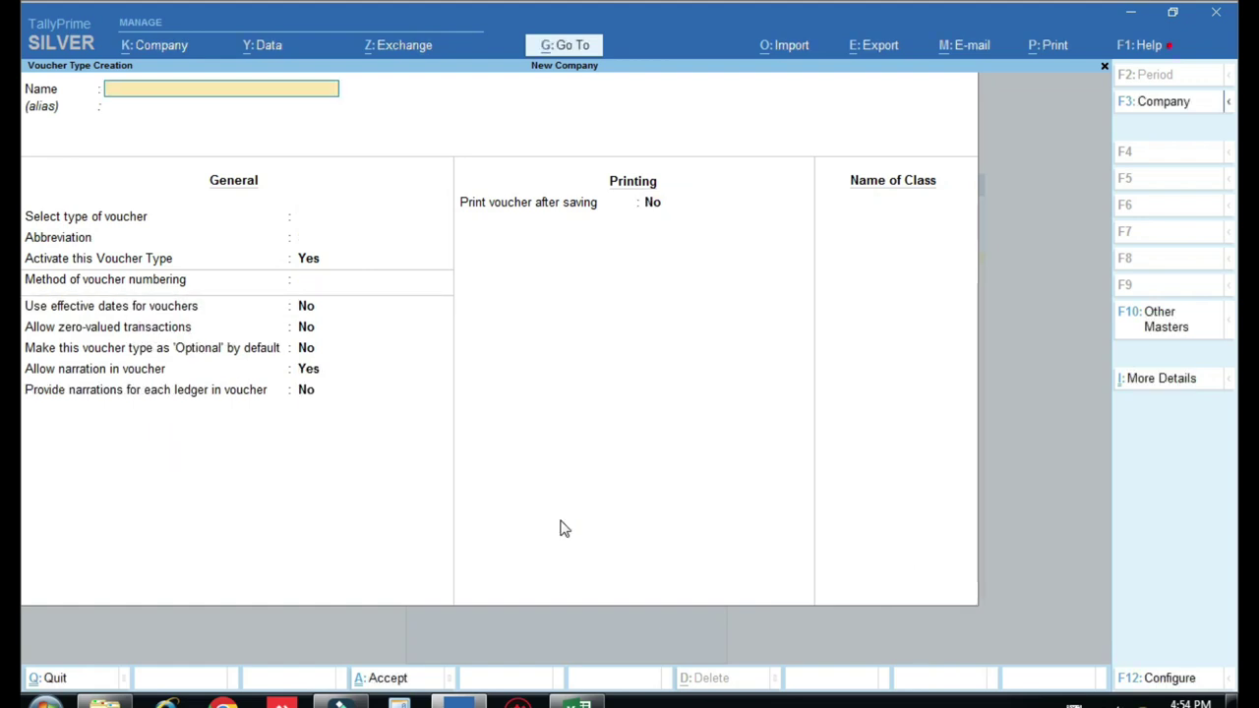
key(Escape)
key(y)
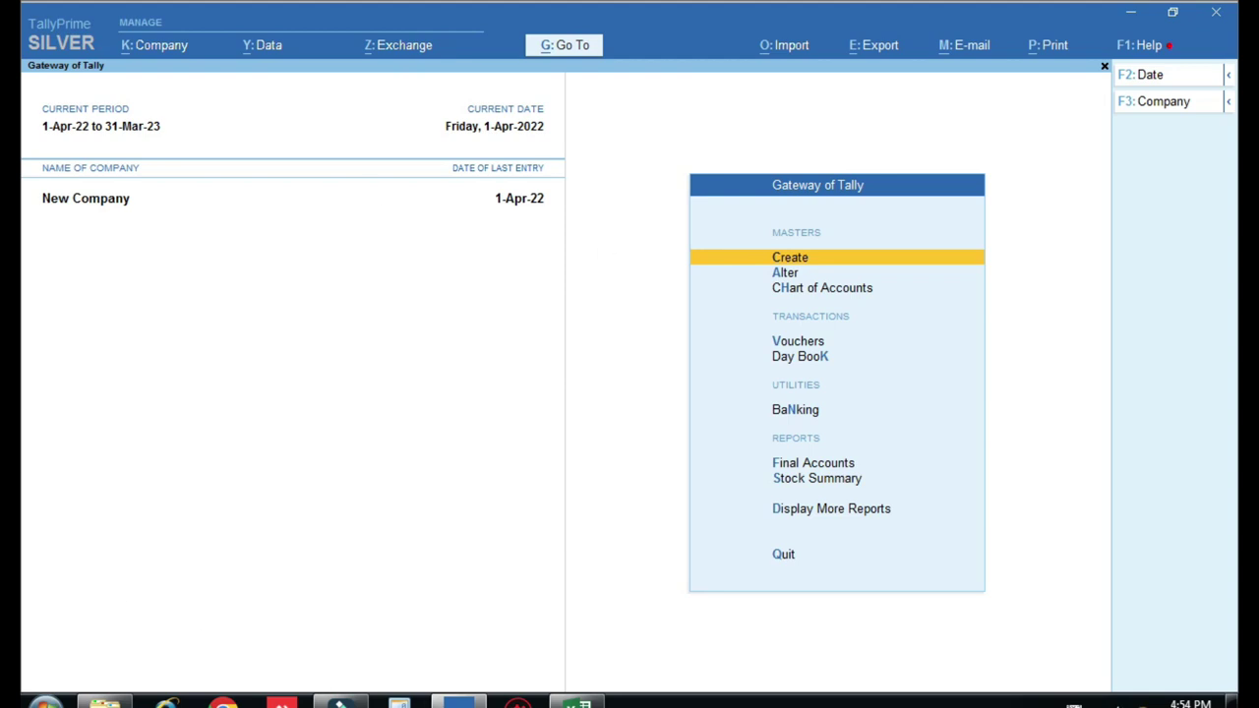
- Review the 1ltr Packing costing in the Excel worksheet and return to TallyPrime
click(578, 702)
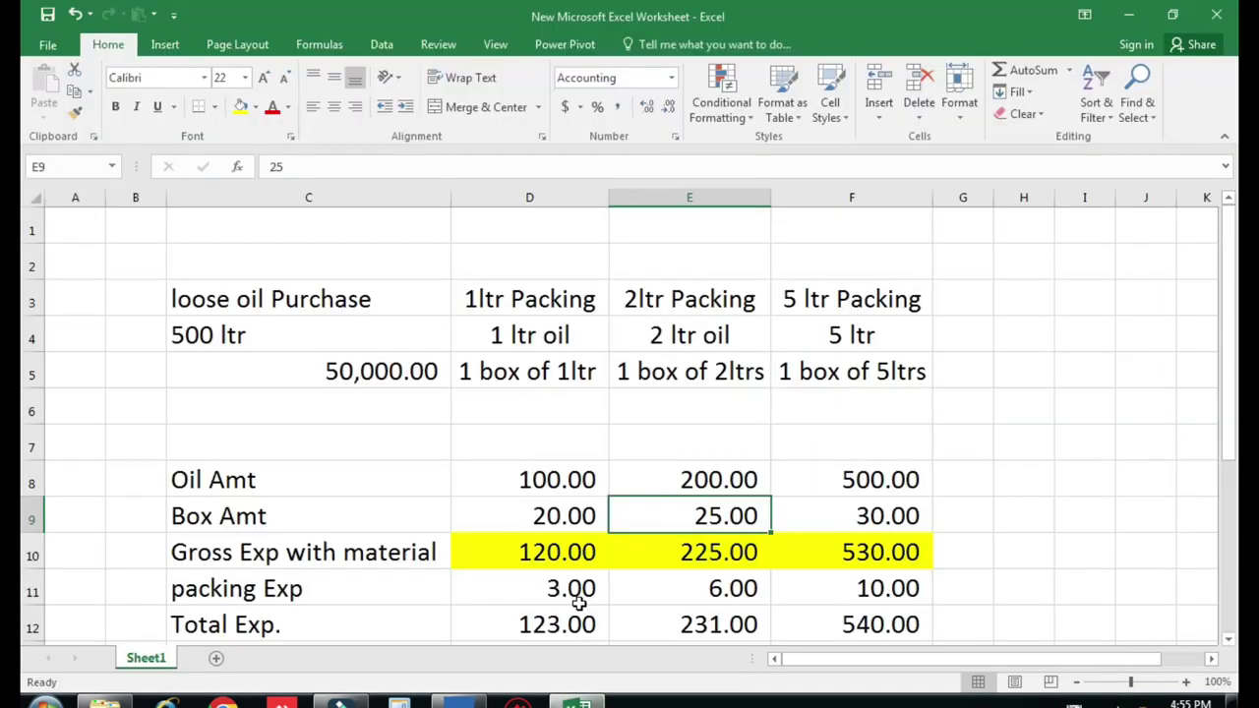
scroll(618, 381, down, 1)
scroll(600, 355, up, 1)
click(512, 305)
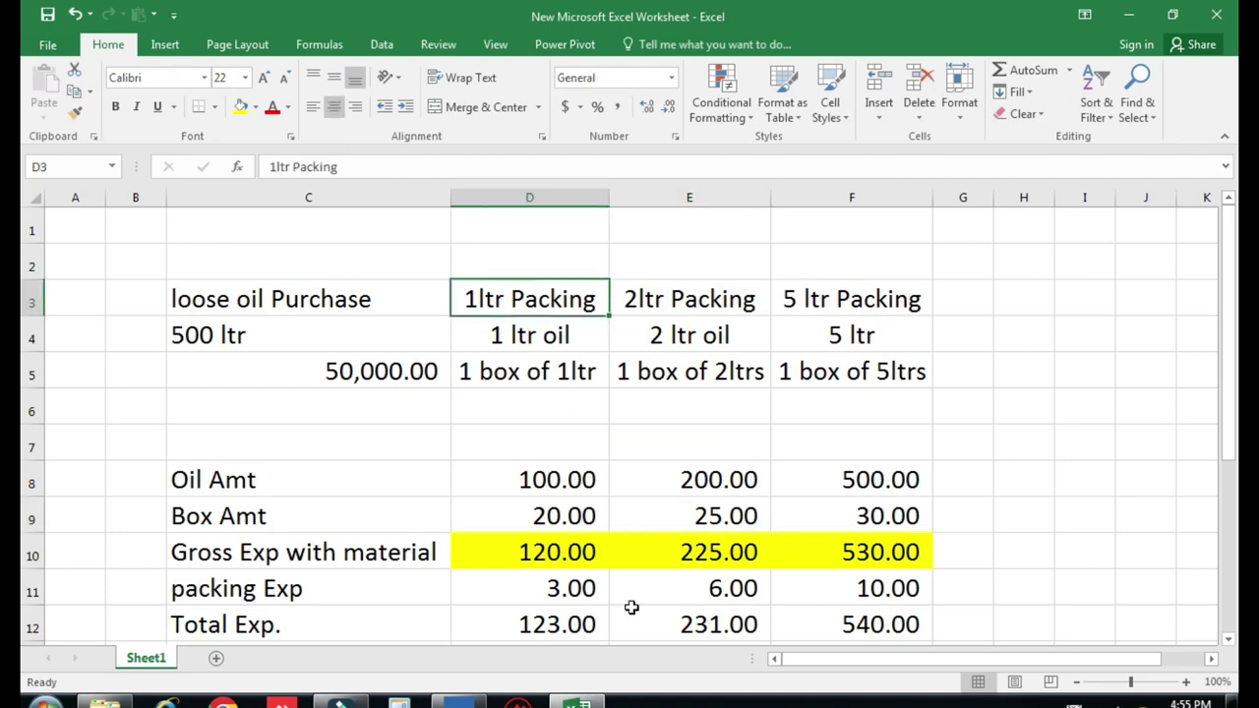
click(459, 702)
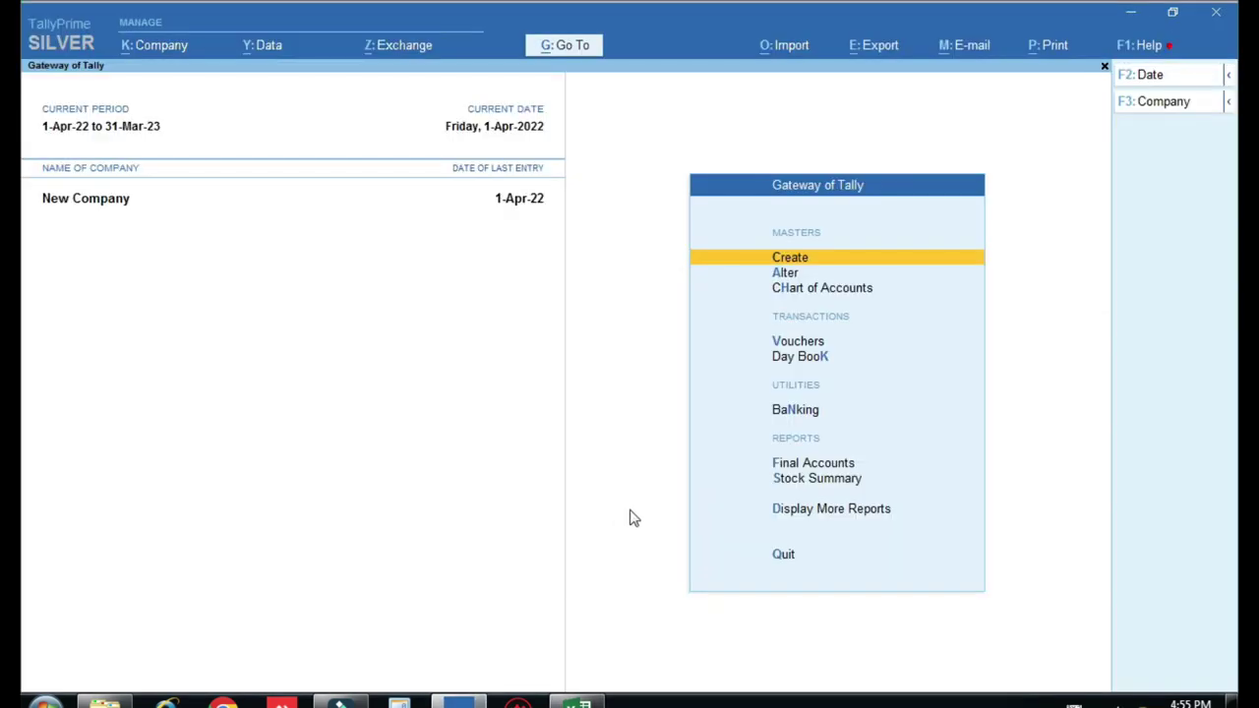
- Start voucher entry and change the voucher to the Oil Manufacuting type of stock journal
key(Down)
key(Down)
key(Down)
key(Return)
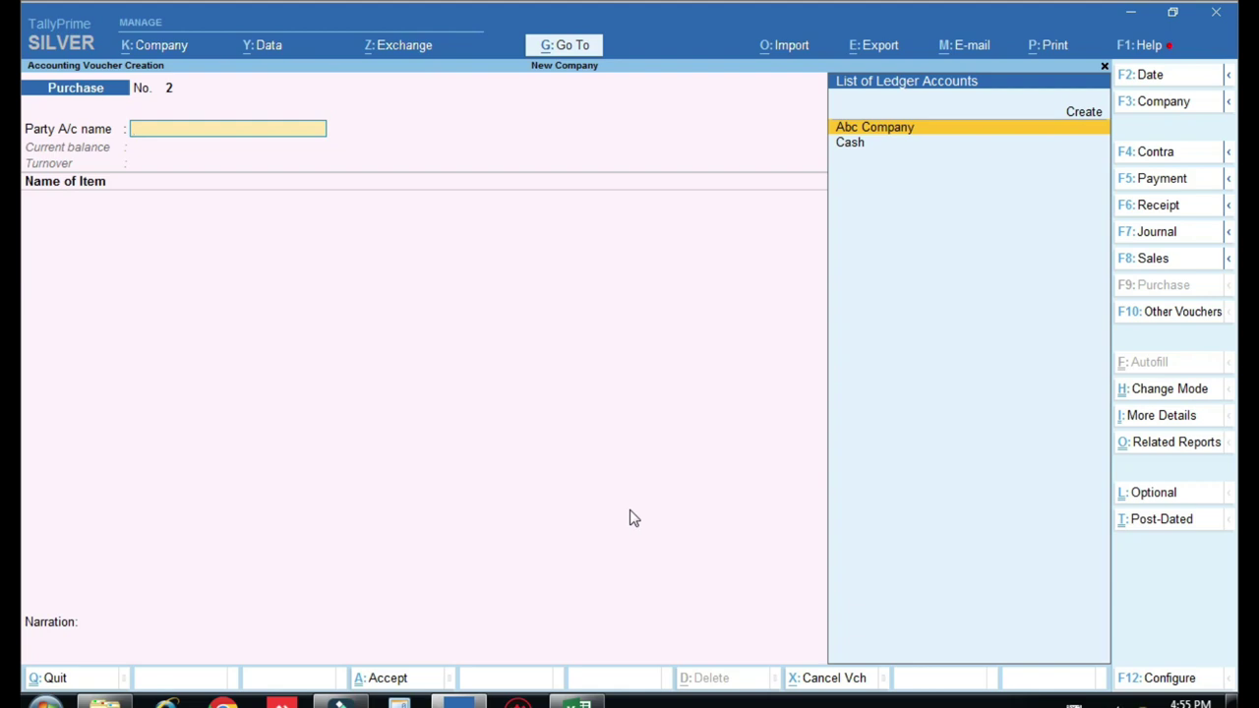
key(alt+F7)
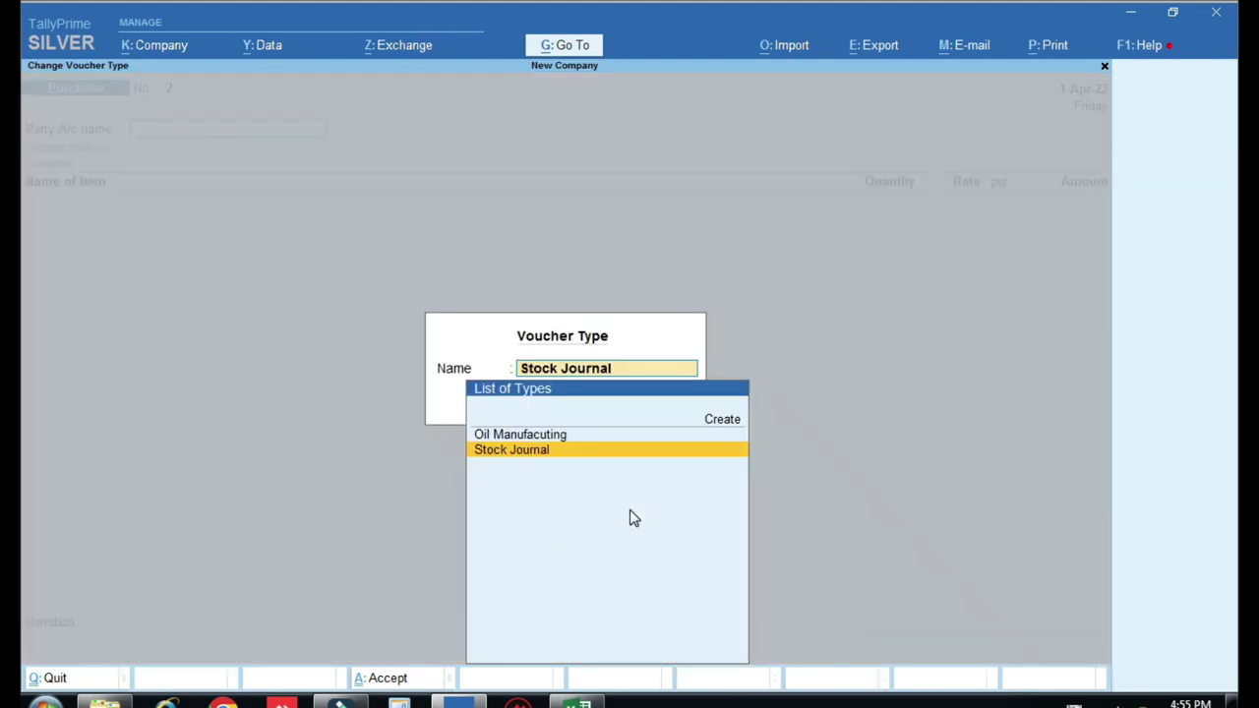
key(Up)
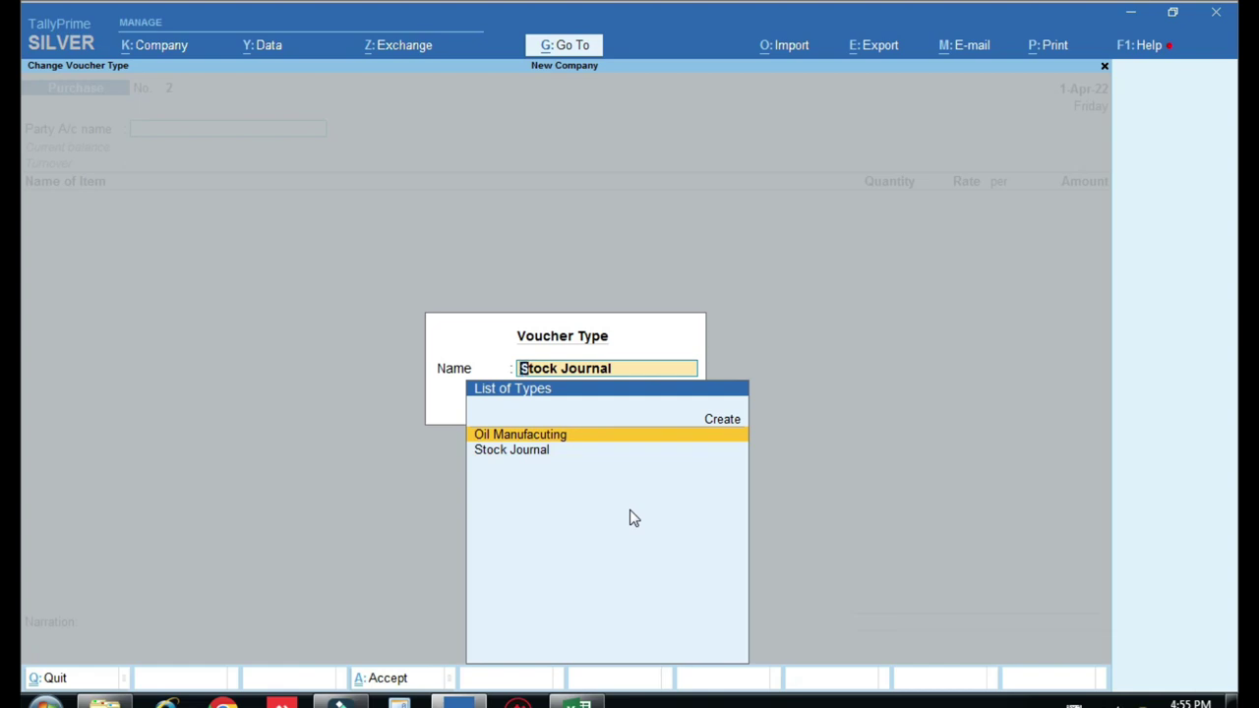
key(Return)
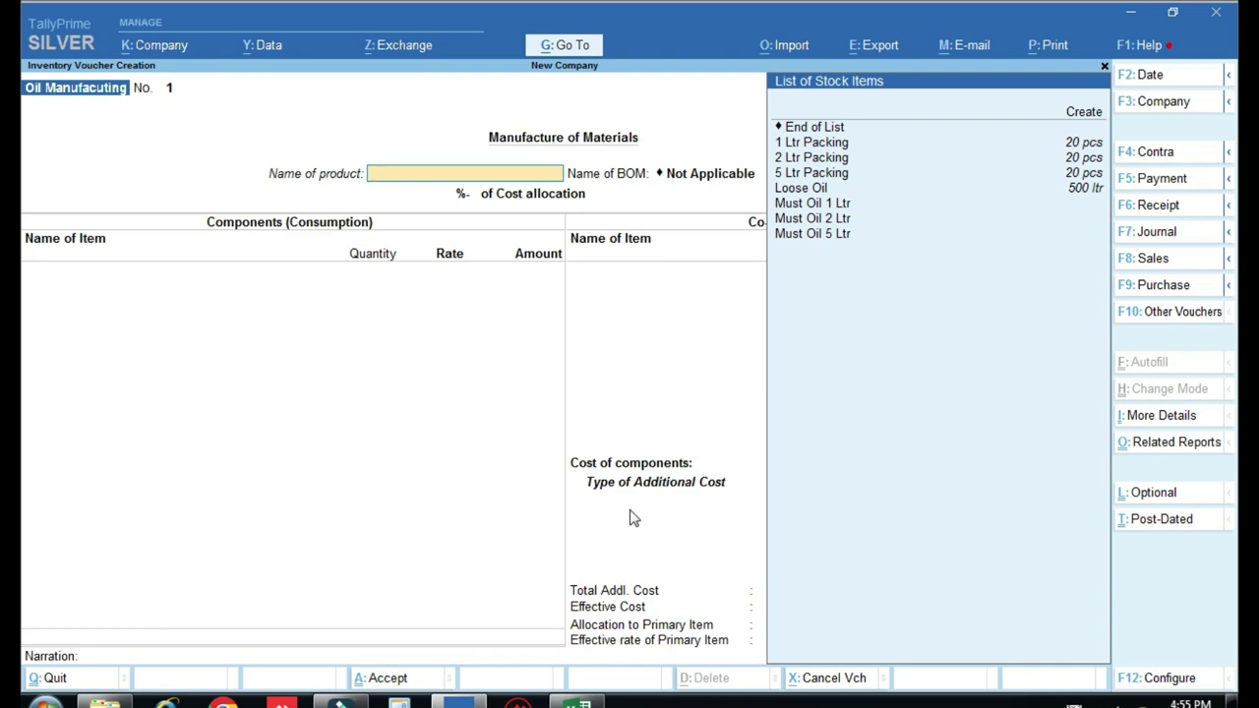
- Set Must Oil 1 Ltr as the manufactured product with the 1ltr bill of materials and a quantity of 10 pcs
key(Down)
key(Down)
key(Down)
key(Down)
key(Down)
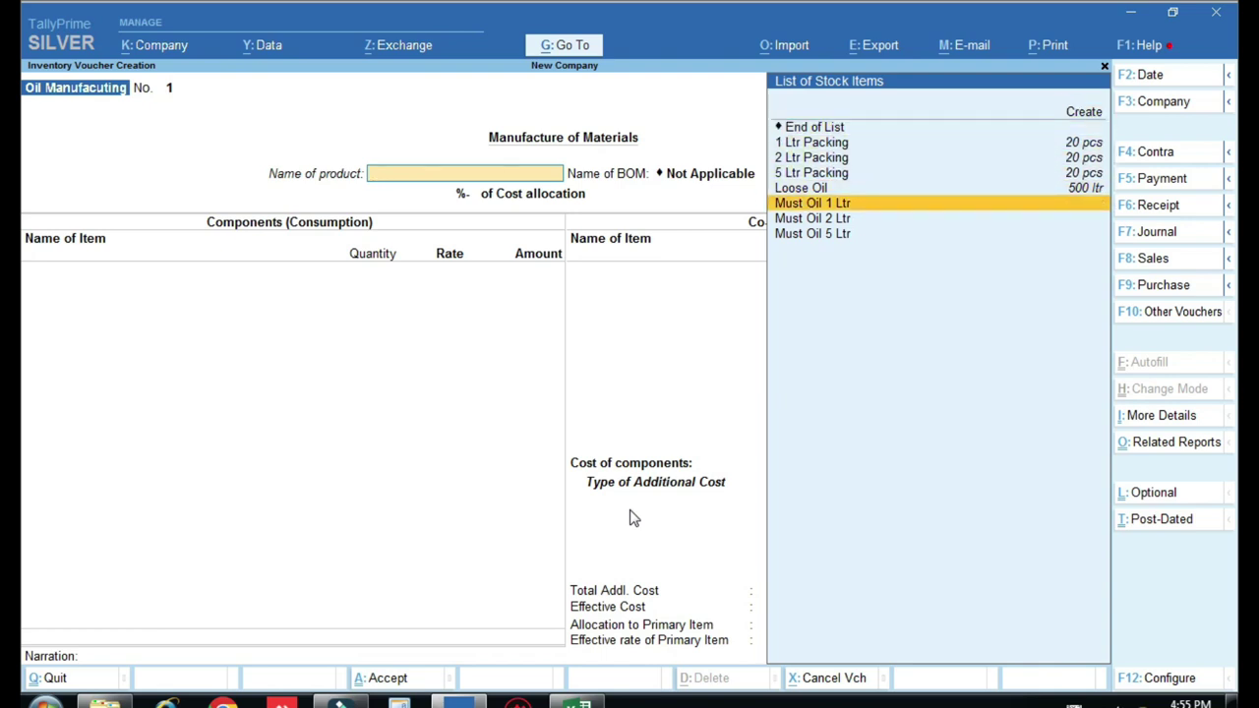
key(Return)
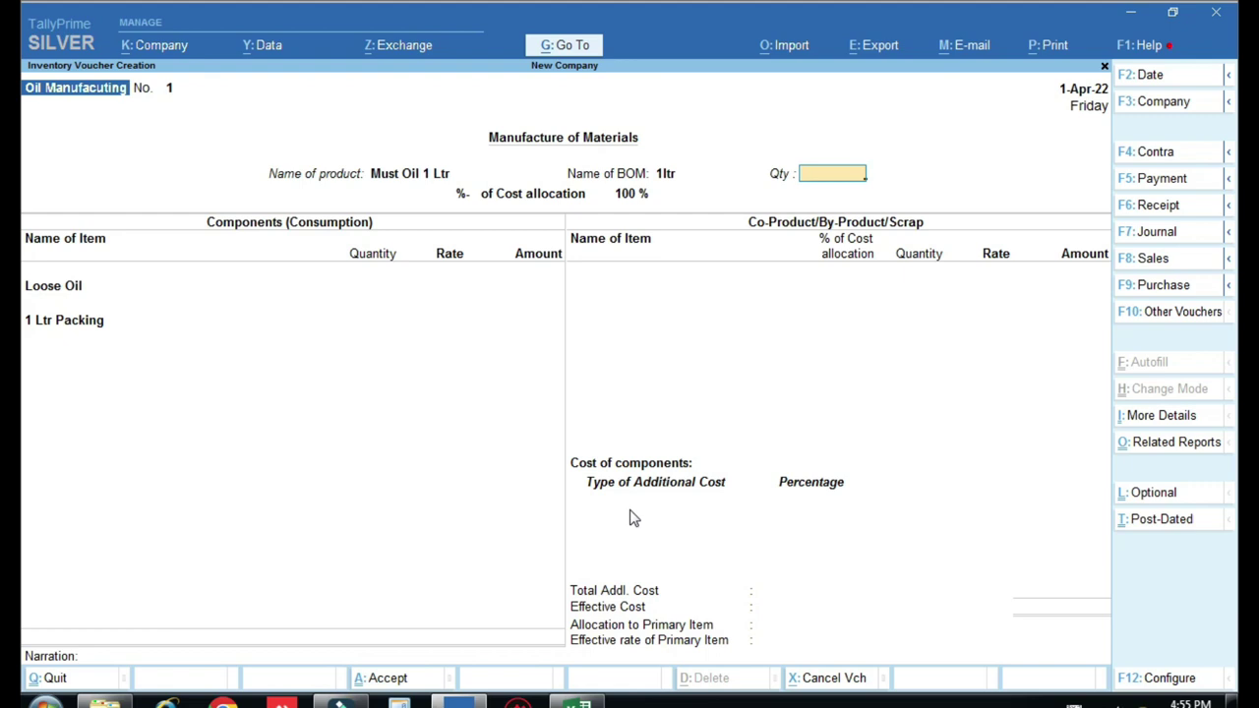
text(10)
key(Return)
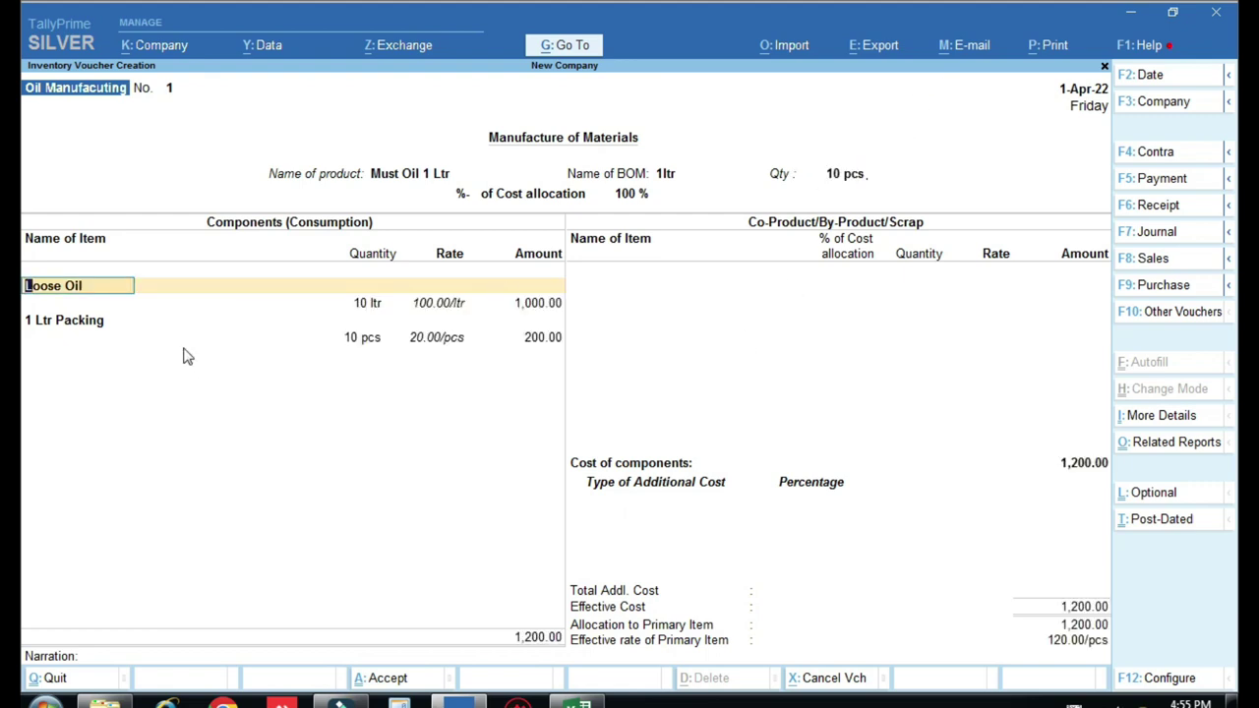
key(ctrl+1)
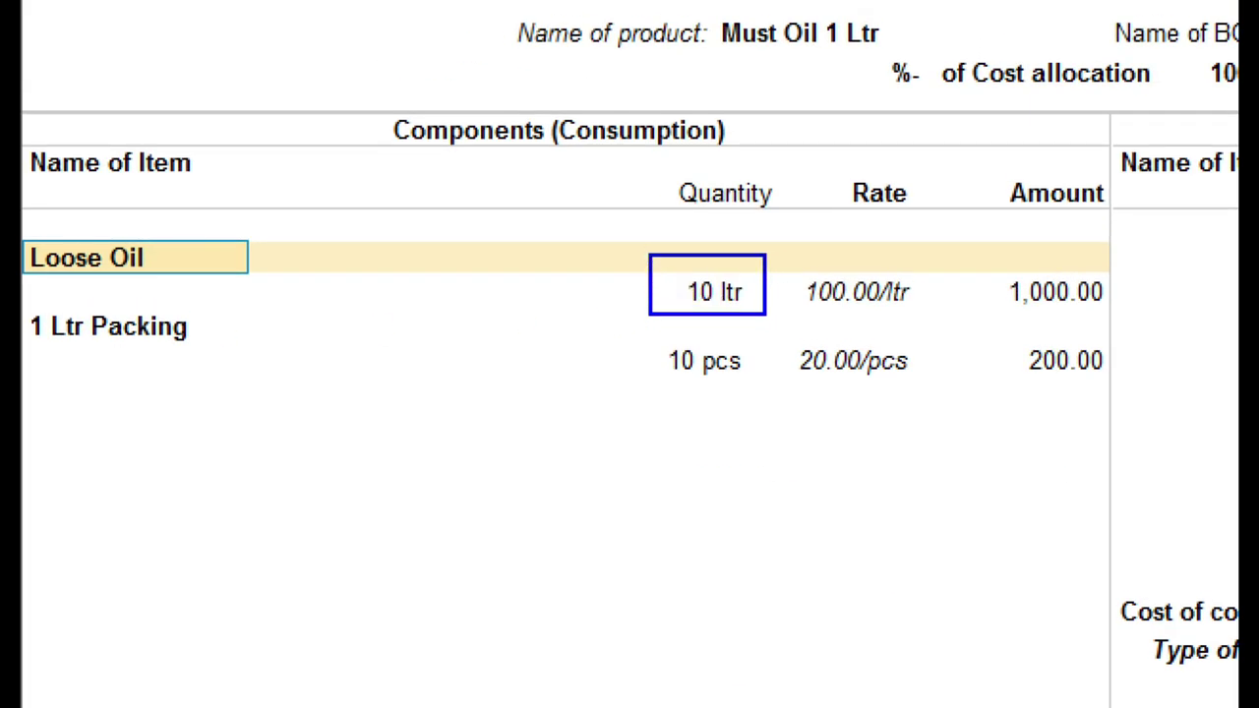
mouse_move(25, 300)
mouse_down()
mouse_move(50, 329)
mouse_move(466, 447)
mouse_move(788, 439)
mouse_move(778, 427)
mouse_up()
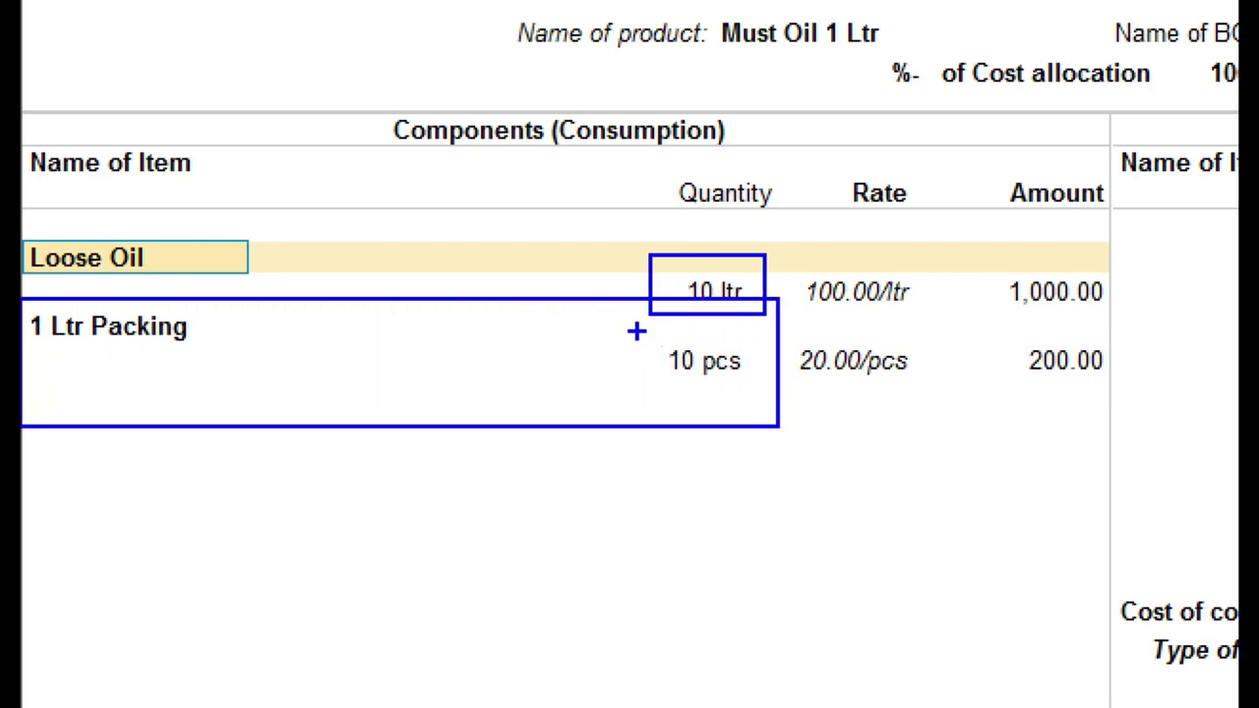
drag(637, 332, 770, 403)
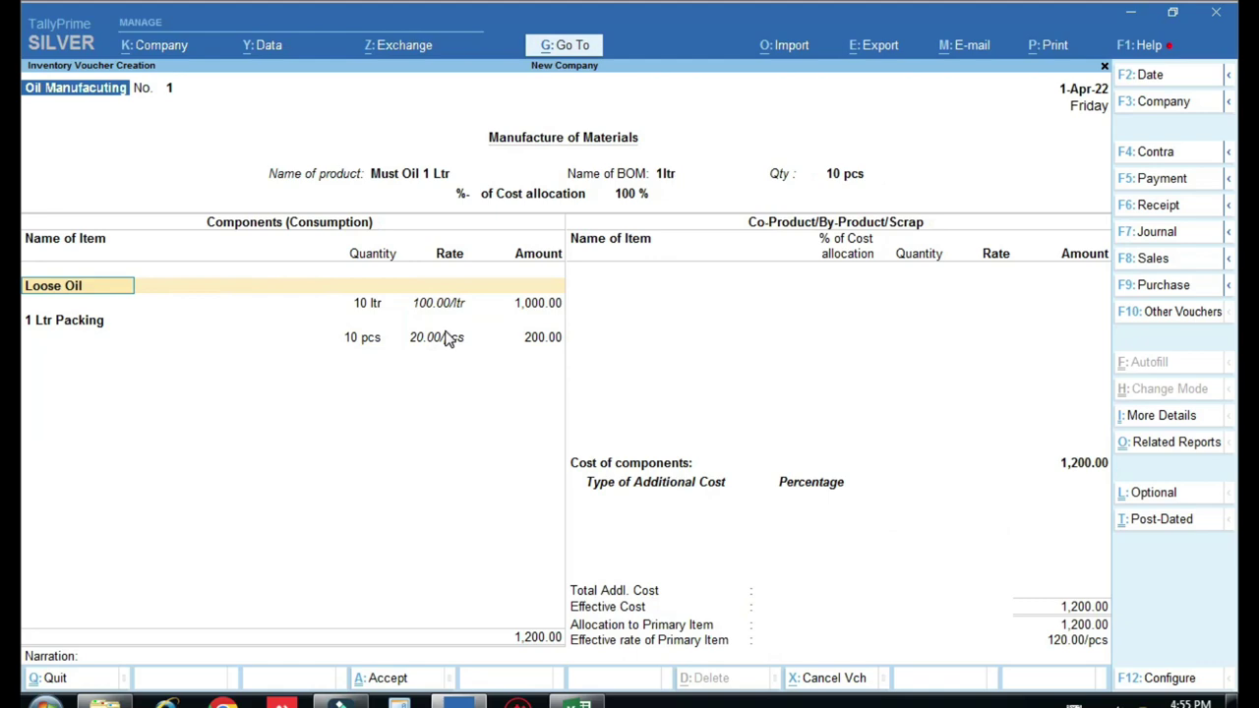
key(ctrl)
- Accept the Loose Oil and 1 Ltr Packing component lines as filled in and end the co-product list without any item
key(Return)
key(Return)
key(Return)
key(Return)
key(Return)
key(Return)
key(Return)
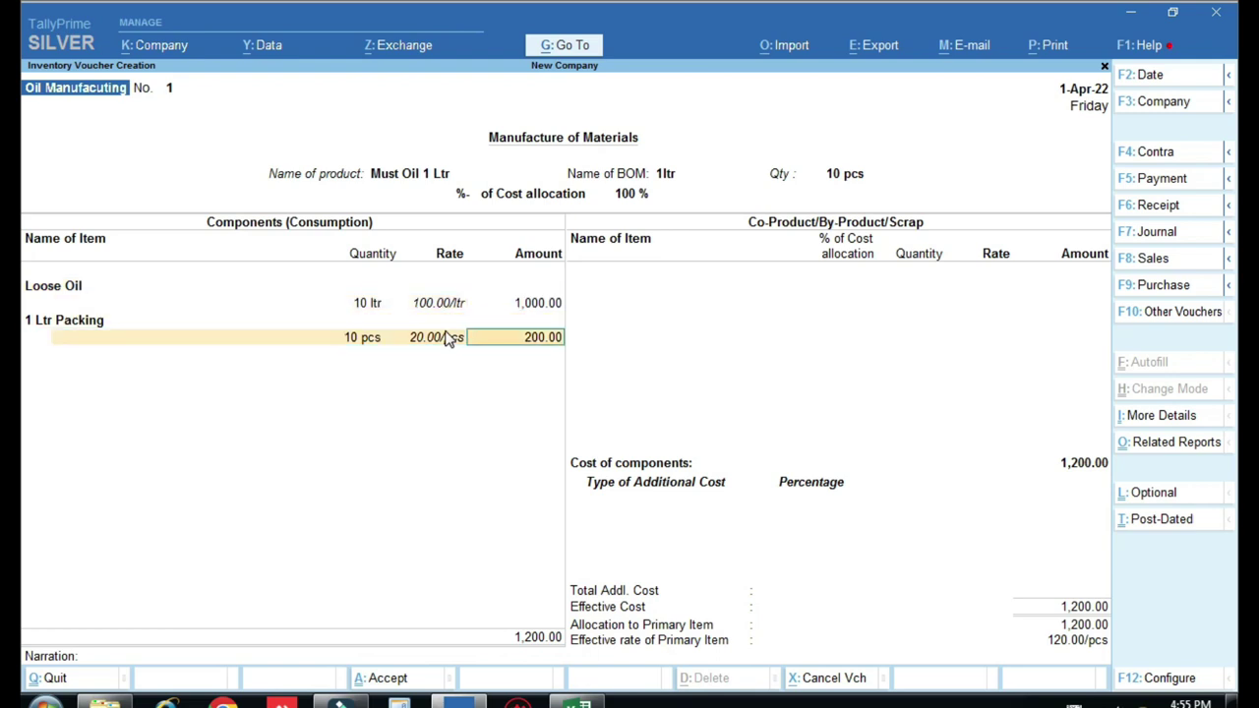
key(Return)
key(Return)
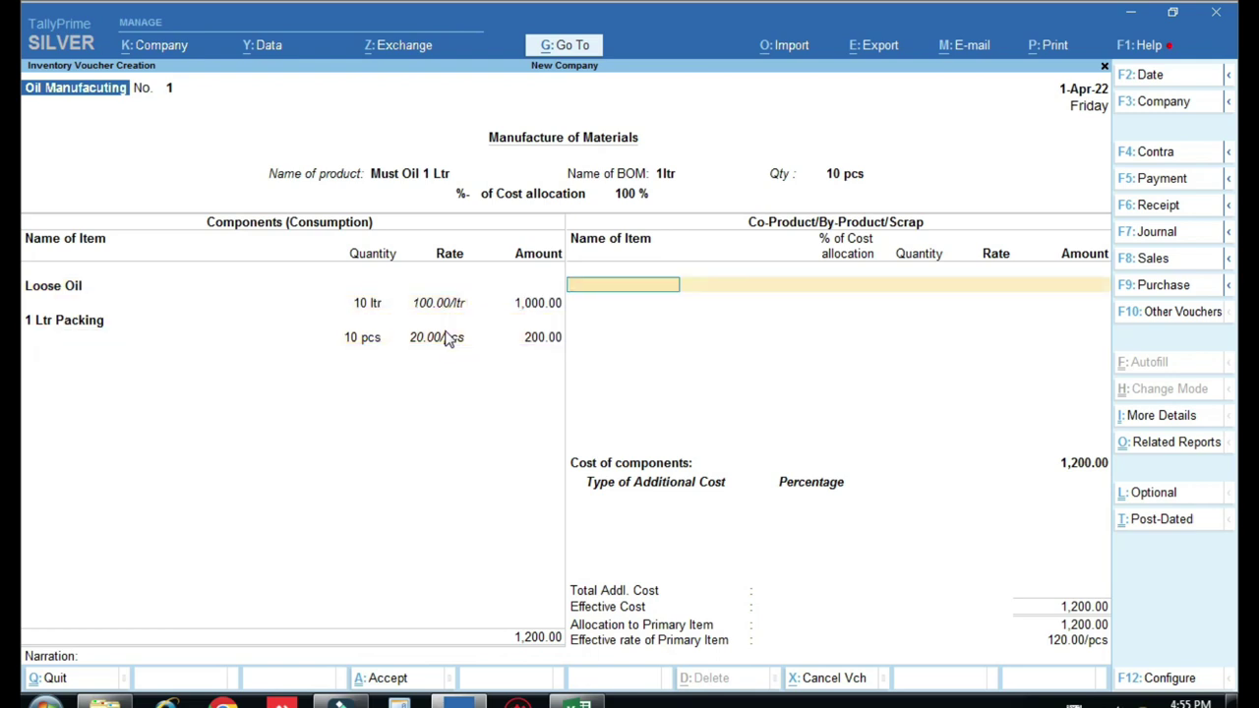
key(Return)
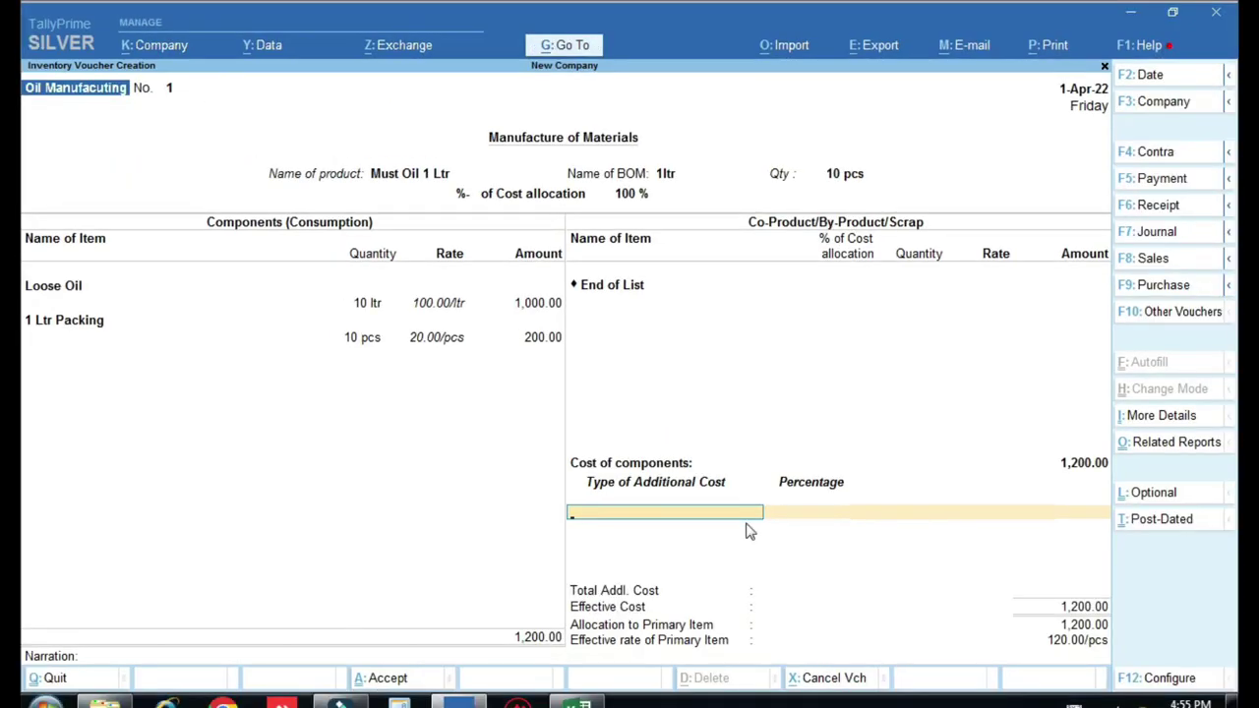
- Create a ledger named Packing Material under Direct Expenses from the additional cost line
text(L)
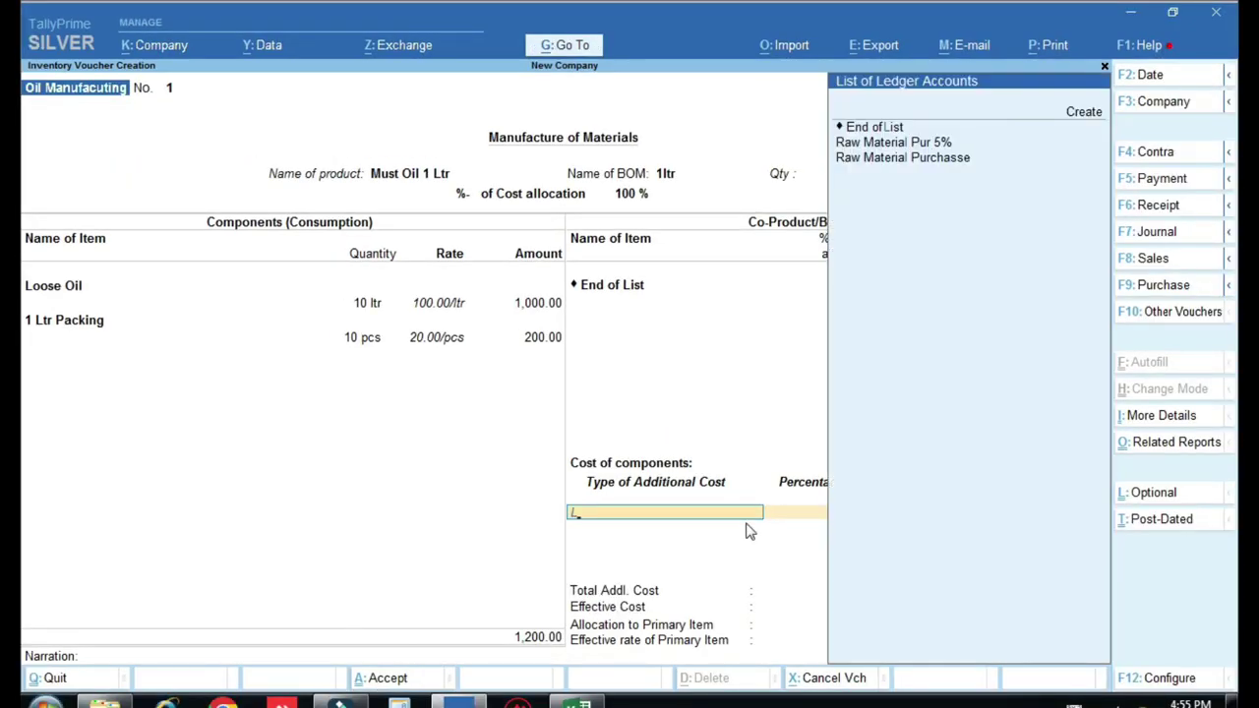
key(alt+c)
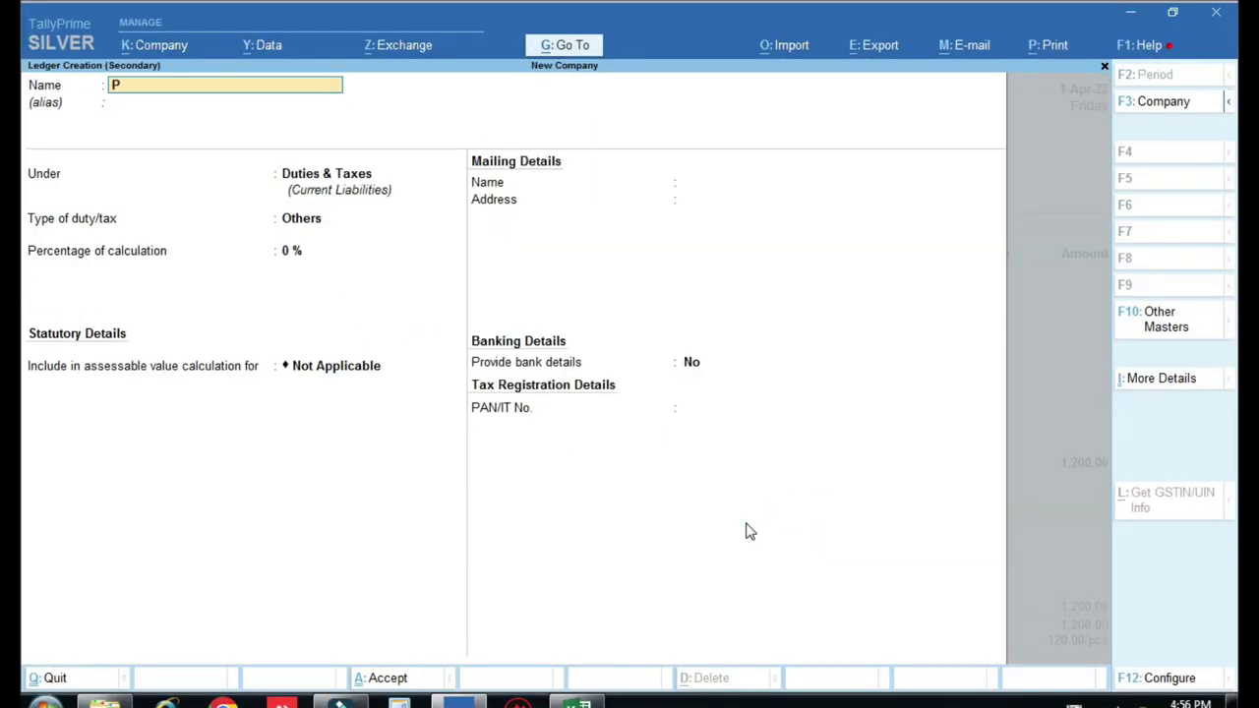
text(Packing Material)
key(Return)
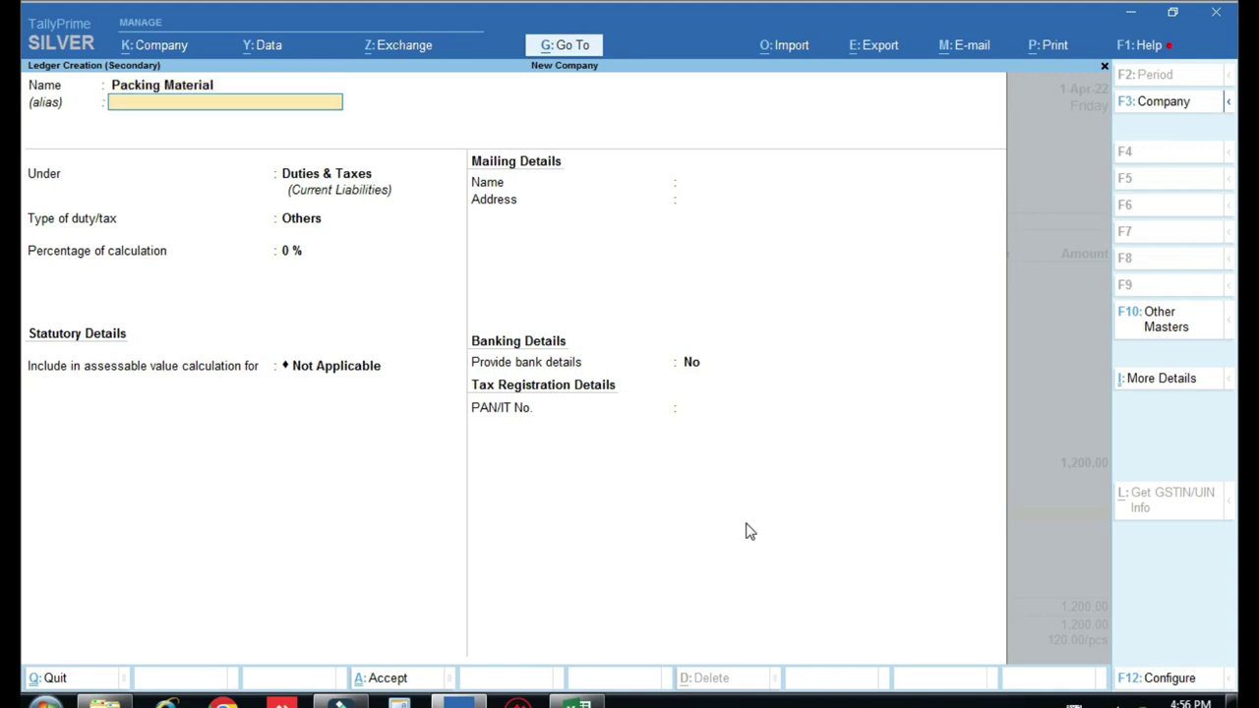
key(Return)
text(Di)
key(Down)
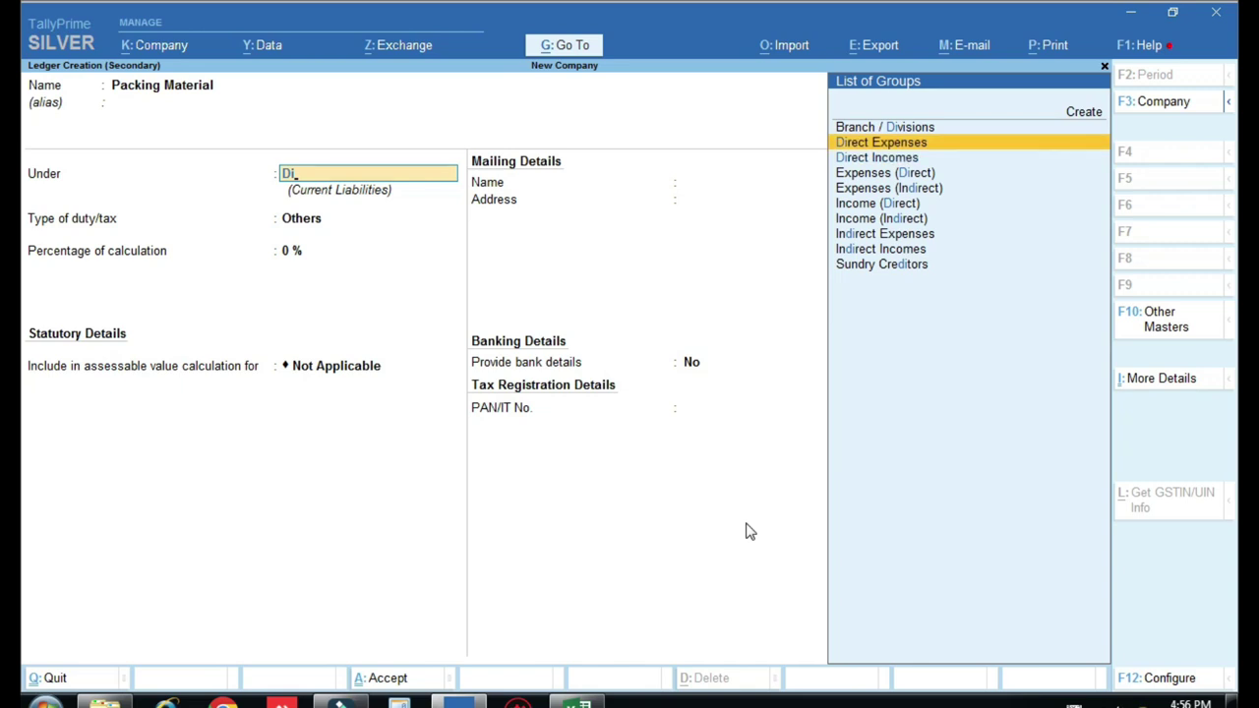
key(Return)
- Set GST to Not Applicable for the Packing Material ledger, save it and leave its additional cost percentage empty
key(Return)
key(Return)
key(BackSpace)
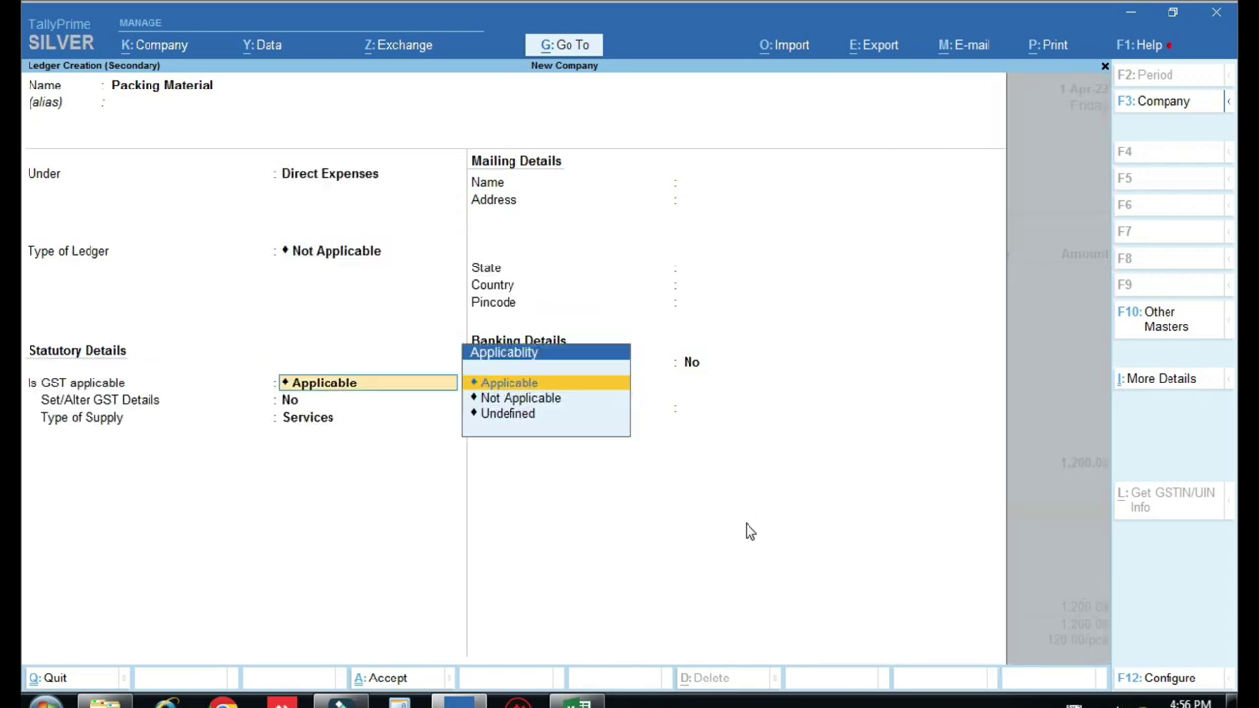
key(Down)
key(Return)
key(Return)
key(Return)
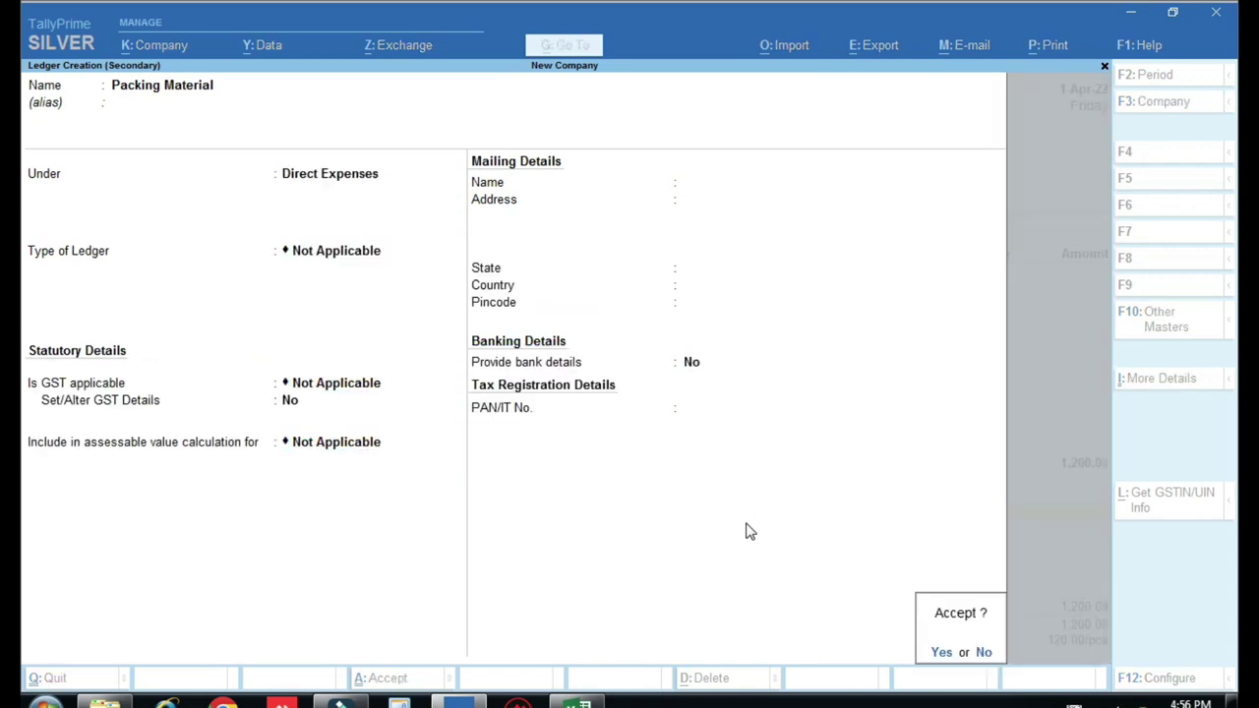
key(Return)
key(Return)
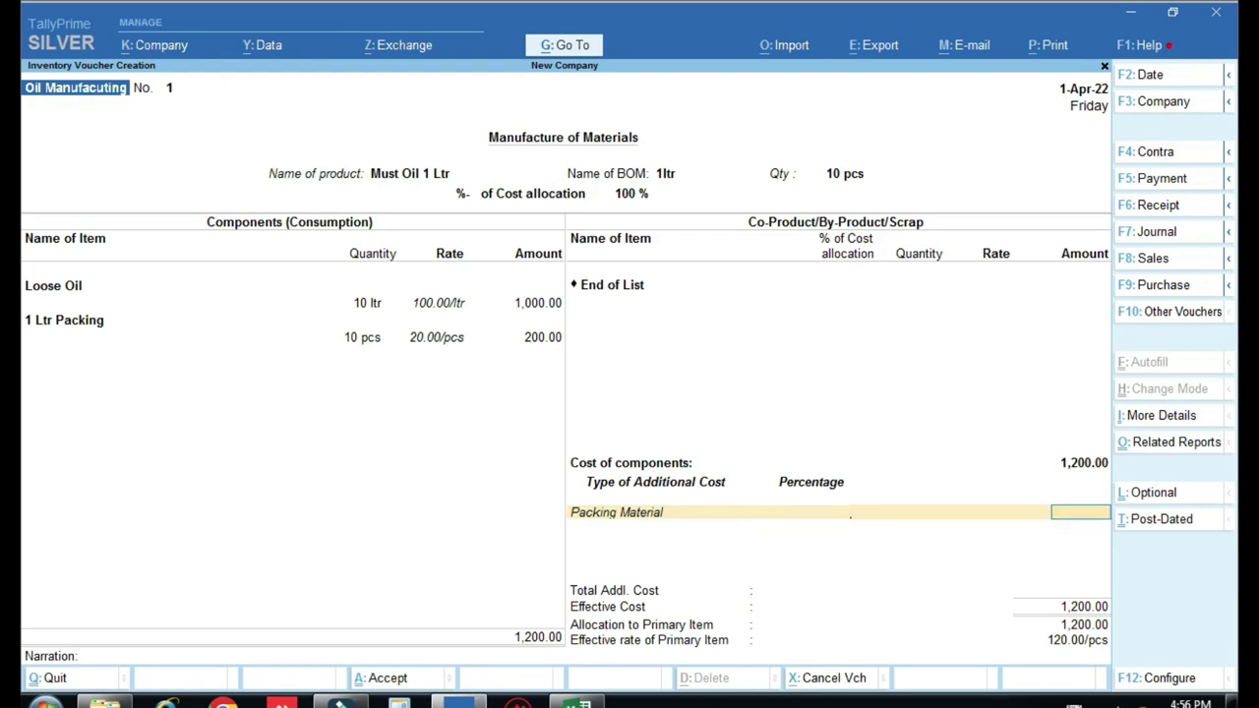
- Check the 1ltr packing expense in the Excel worksheet and set the Packing Material additional cost to 30.00 in TallyPrime
click(578, 703)
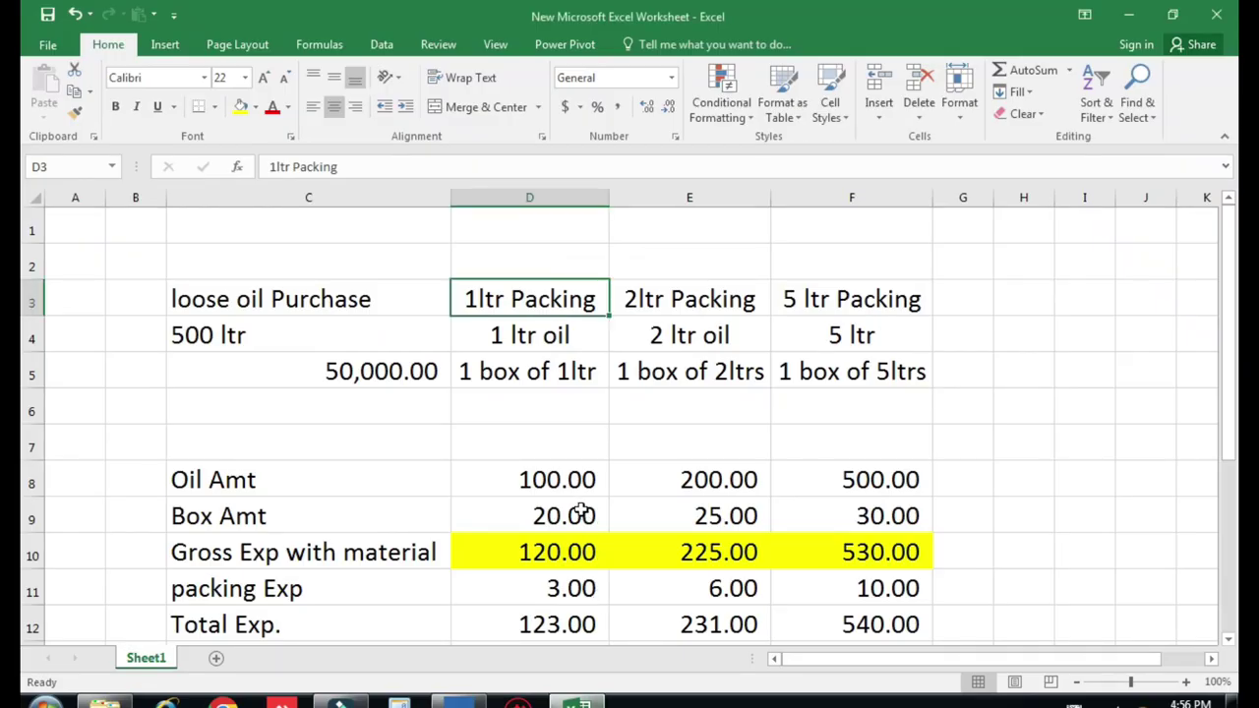
click(542, 594)
scroll(540, 596, down, 2)
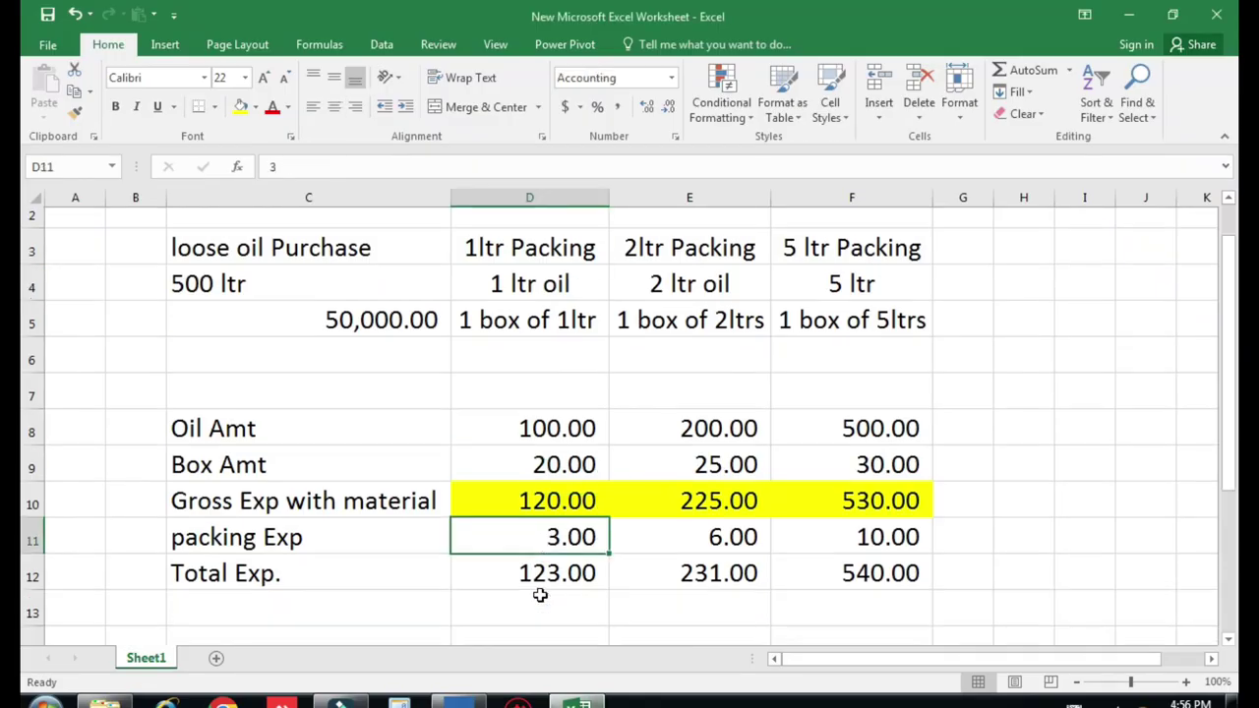
click(540, 456)
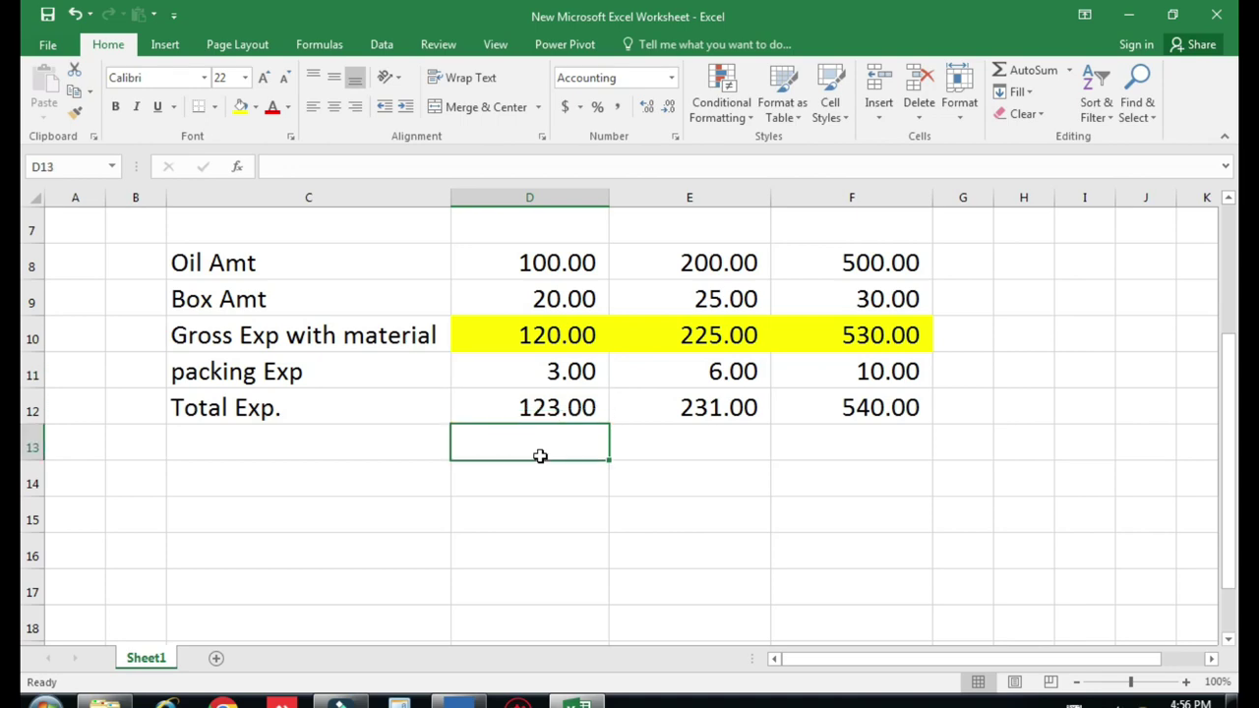
key(alt+Tab)
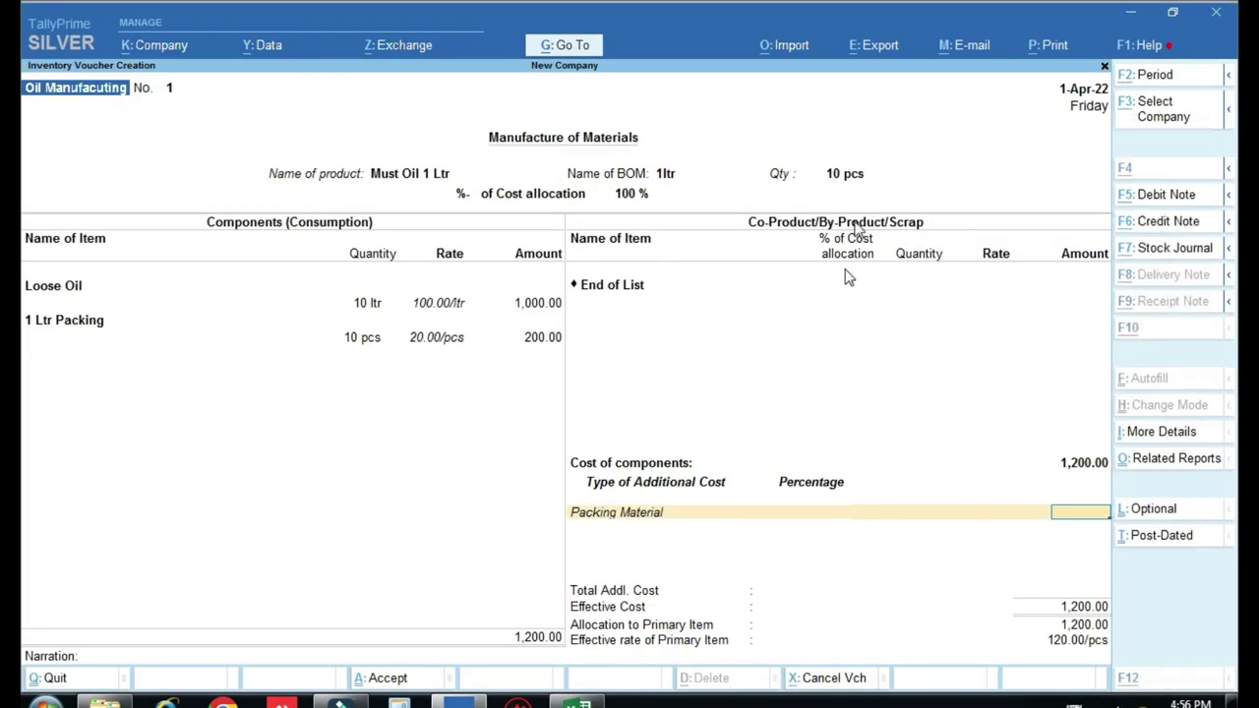
key(alt+Tab)
key(alt+Tab)
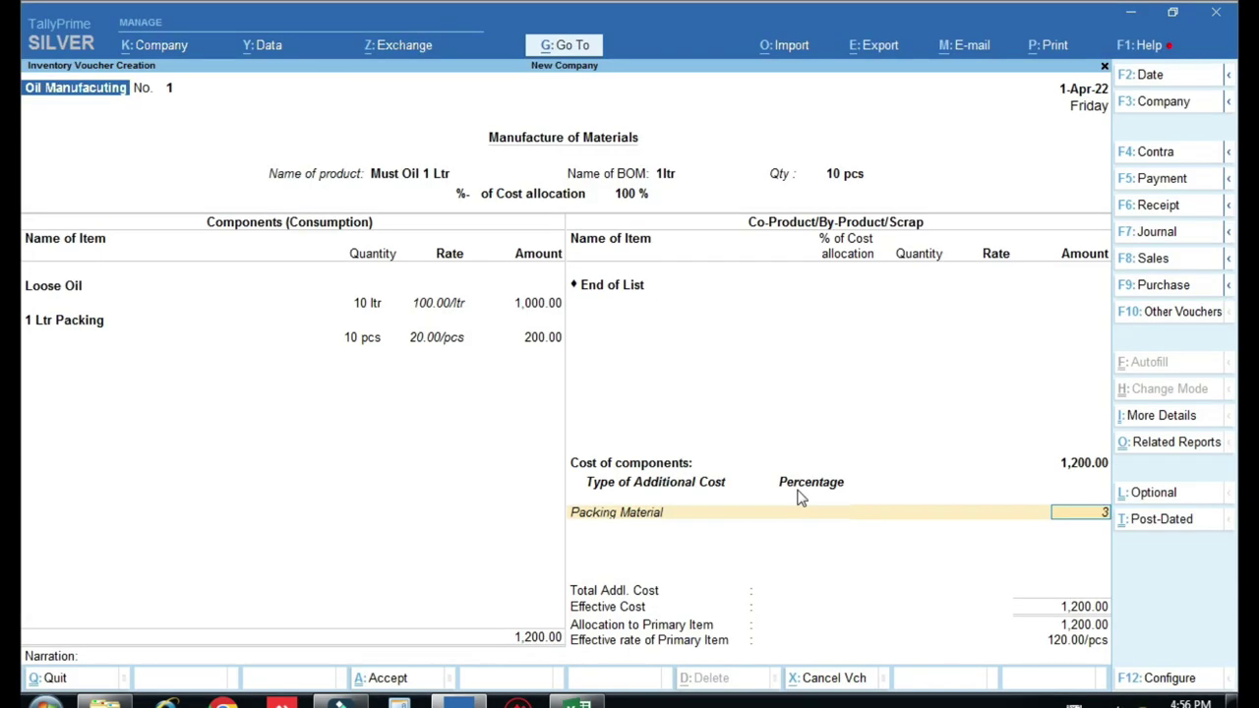
text(0)
key(Return)
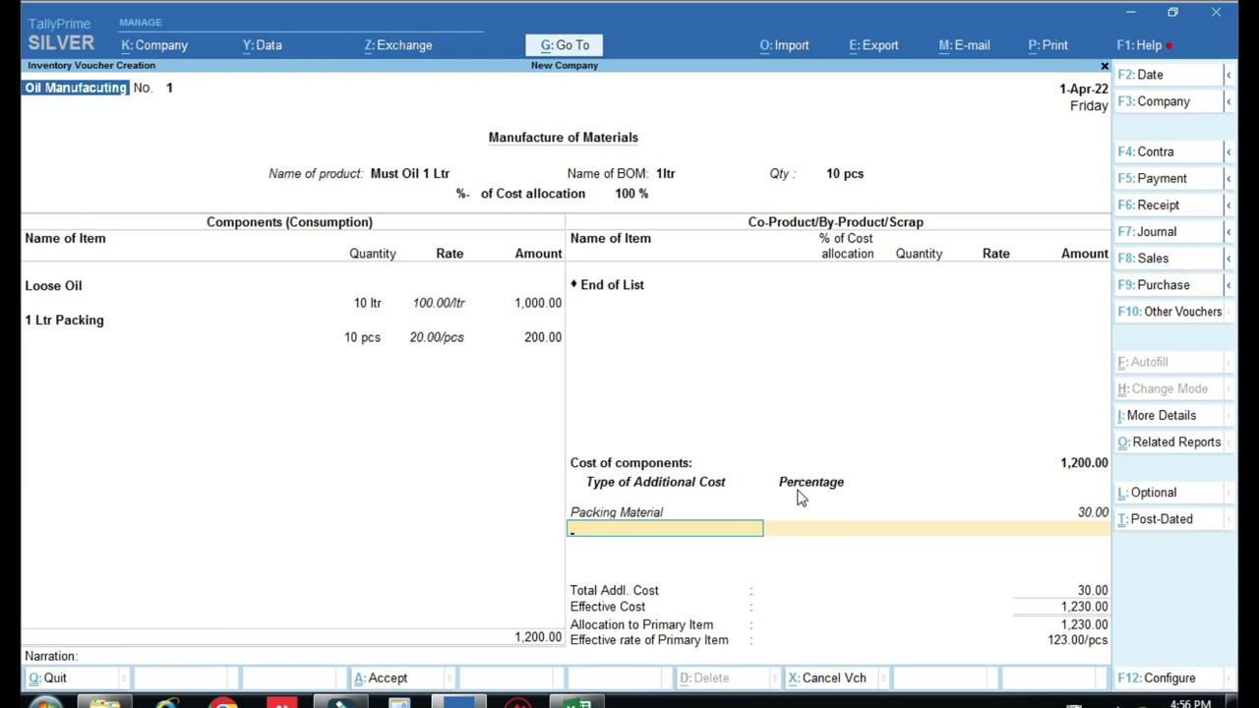
- End the additional cost list after Packing Material and save the Must Oil 1 Ltr manufacturing voucher
key(Return)
key(Return)
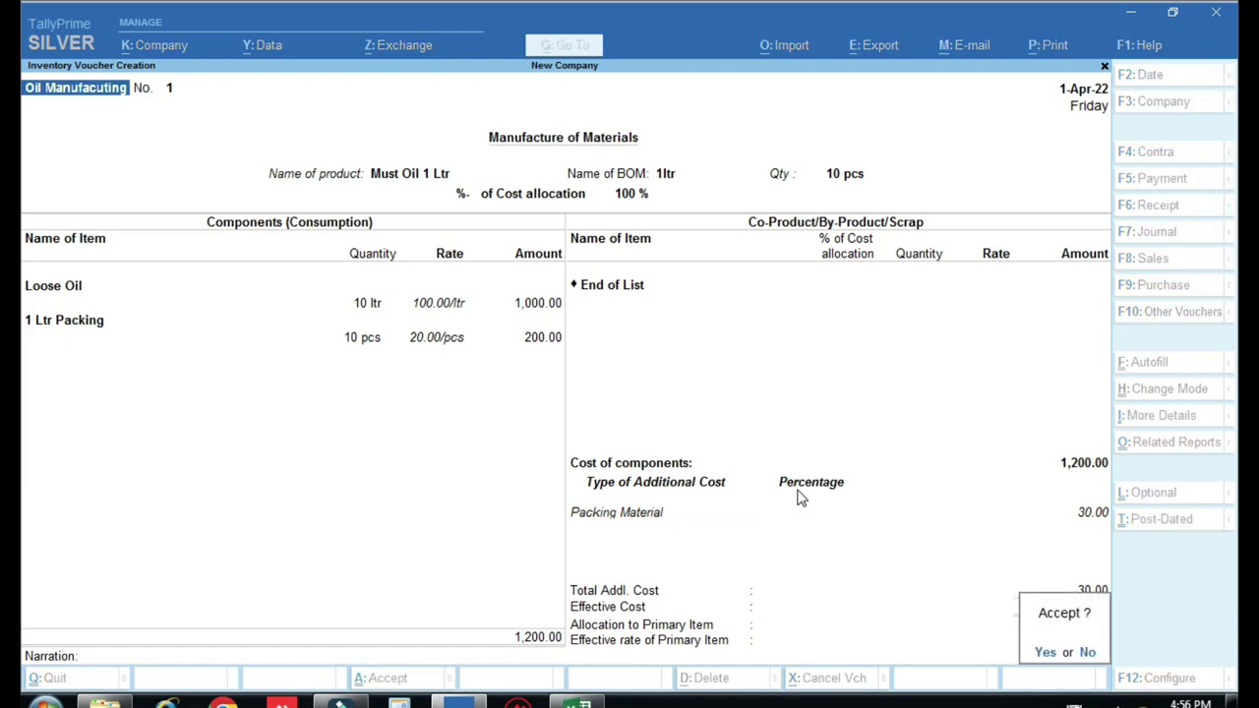
key(Return)
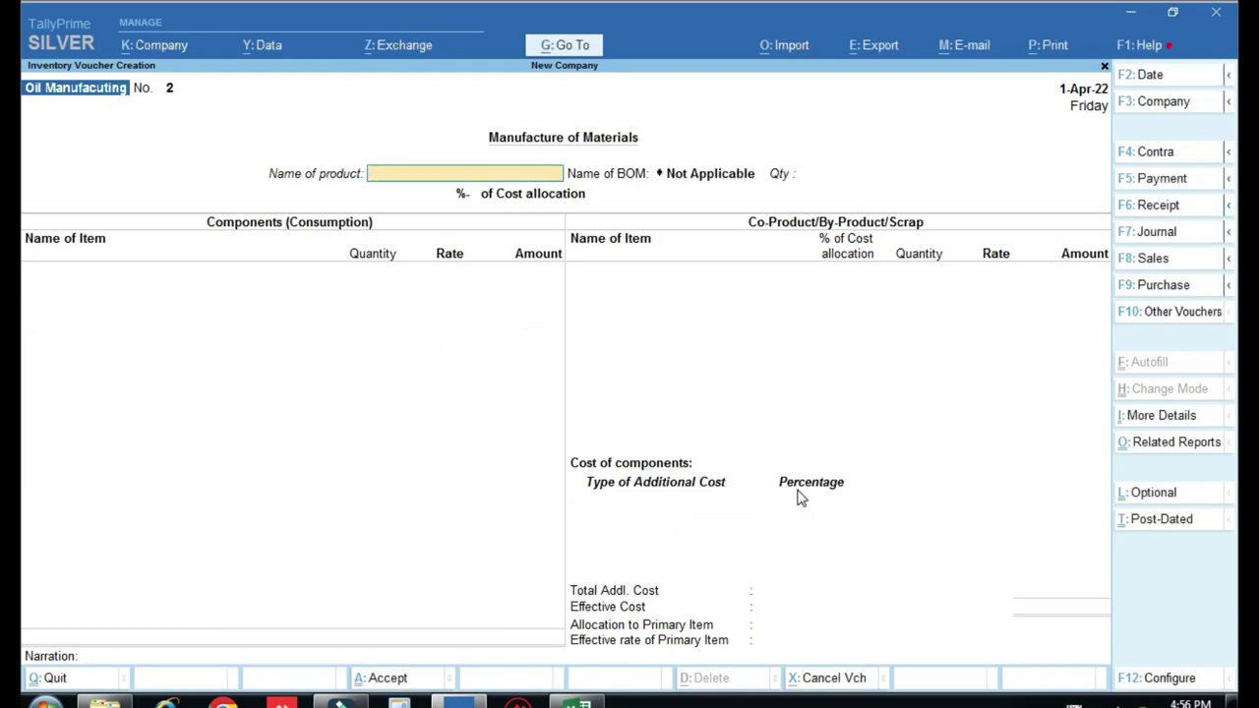
- Start the next manufacturing voucher for Must Oil 2 Ltr with BOM 2ltr and a quantity of 12 pcs
text(S)
key(Down)
key(Down)
key(Down)
key(Down)
key(Down)
key(Down)
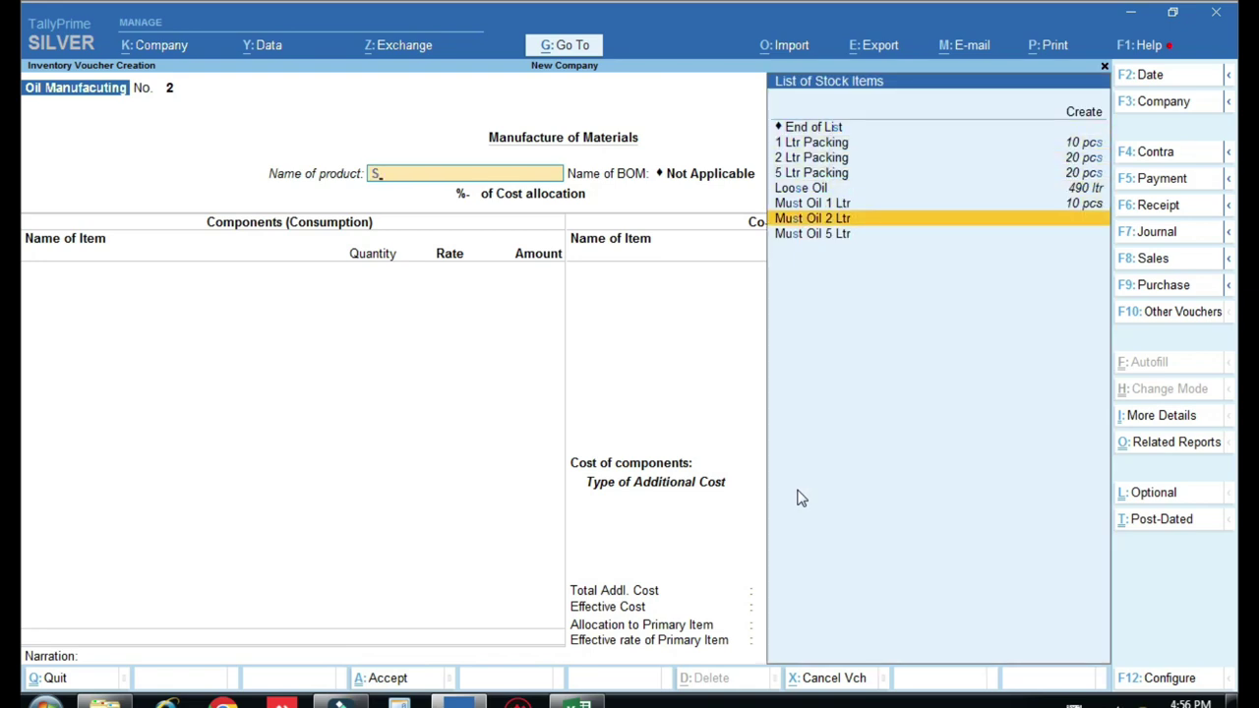
key(Return)
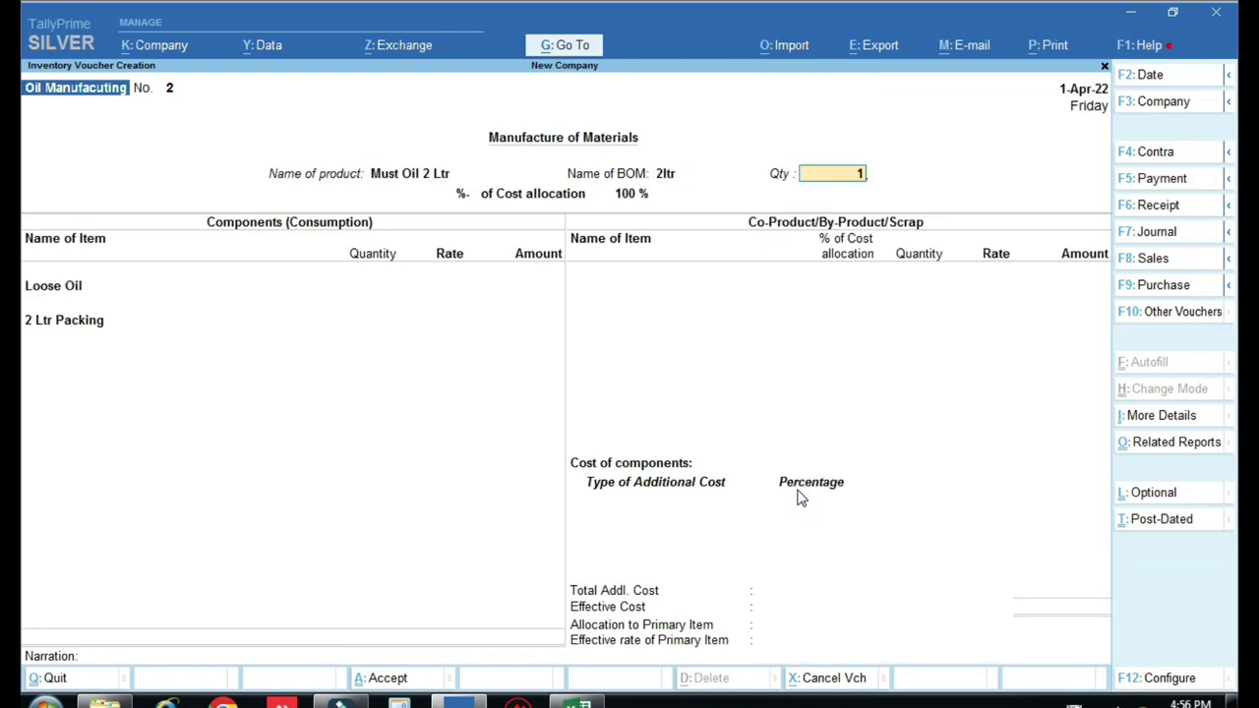
key(Return)
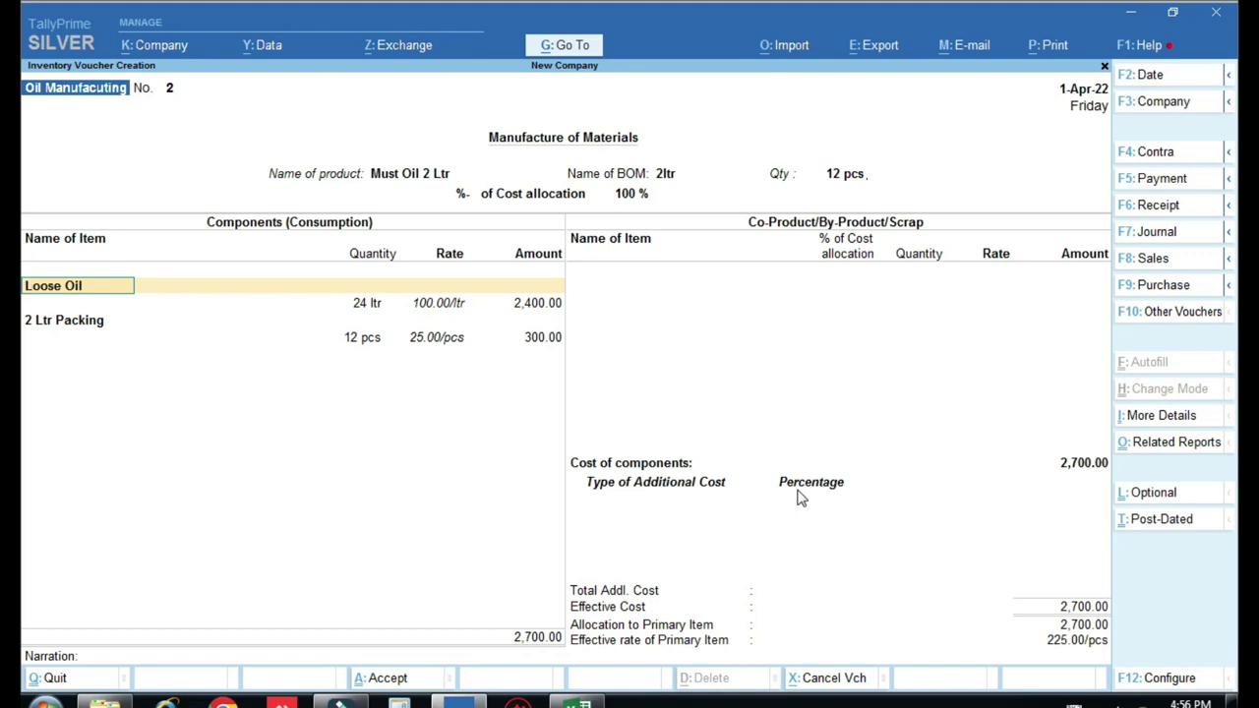
key(ctrl)
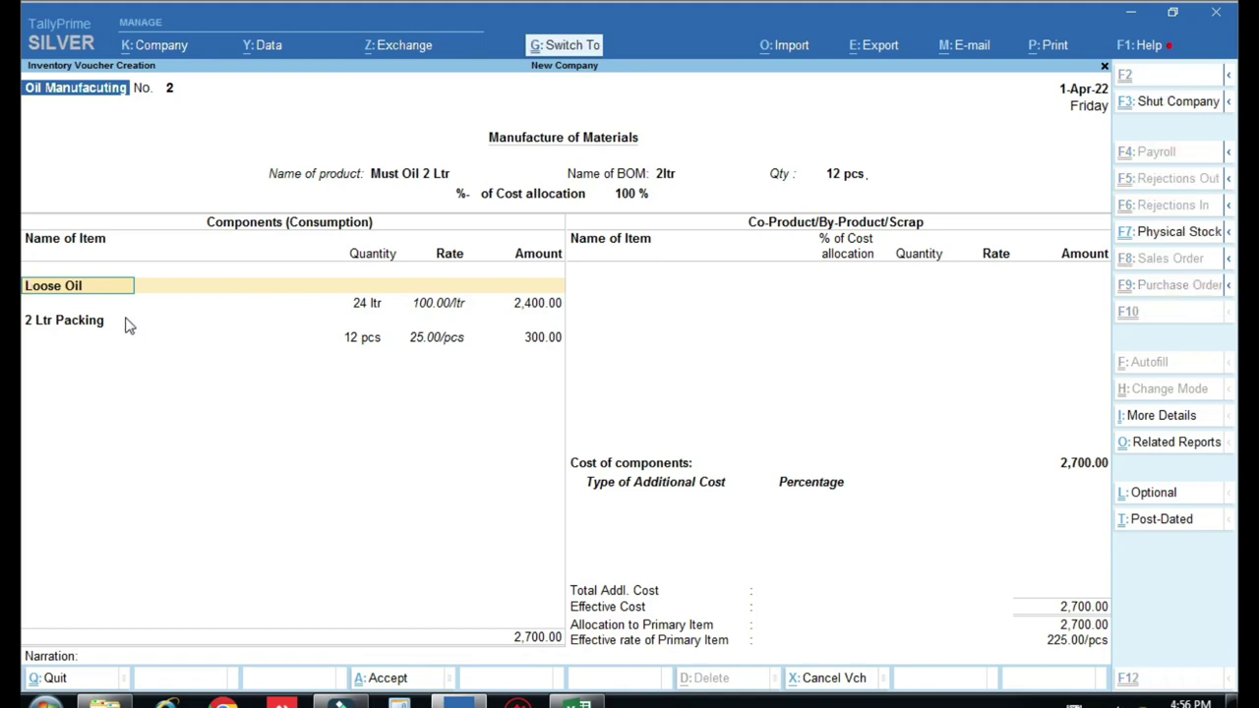
drag(641, 276, 773, 336)
drag(350, 299, 484, 381)
key(Escape)
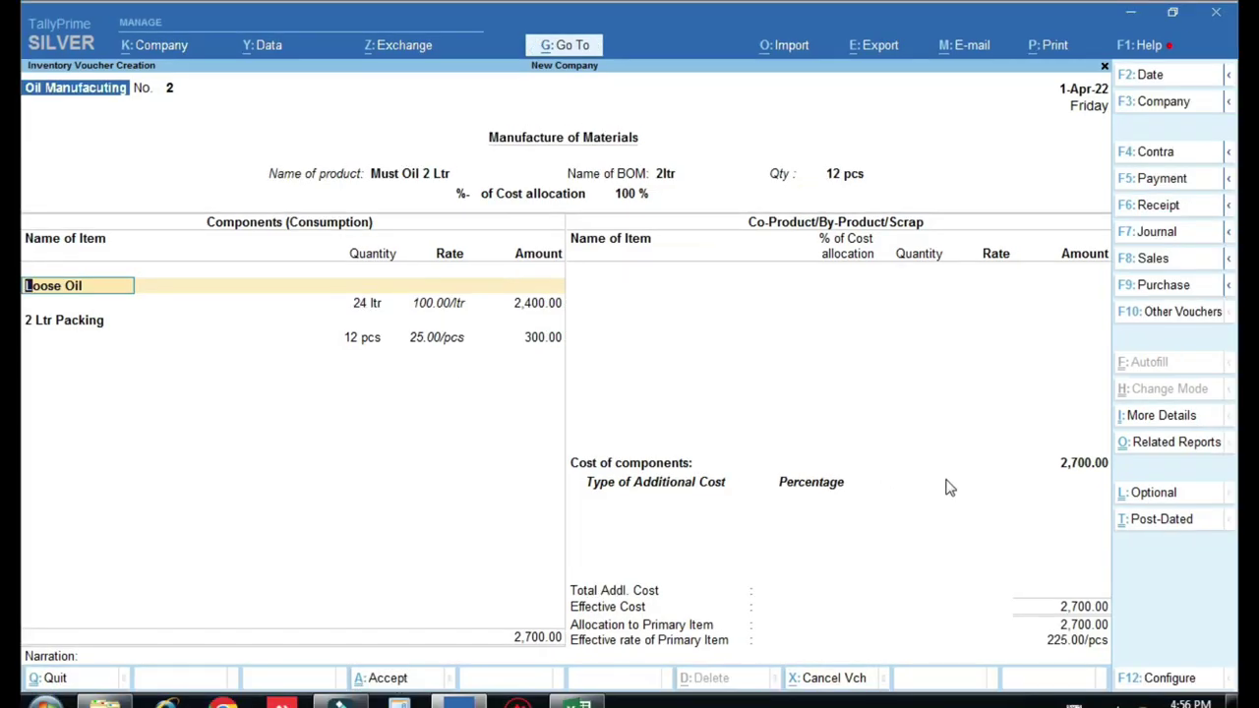
- Accept the Loose Oil and 2 Ltr Packing component lines as filled in and end the co-product list without any item
key(Return)
key(Return)
key(Return)
key(Return)
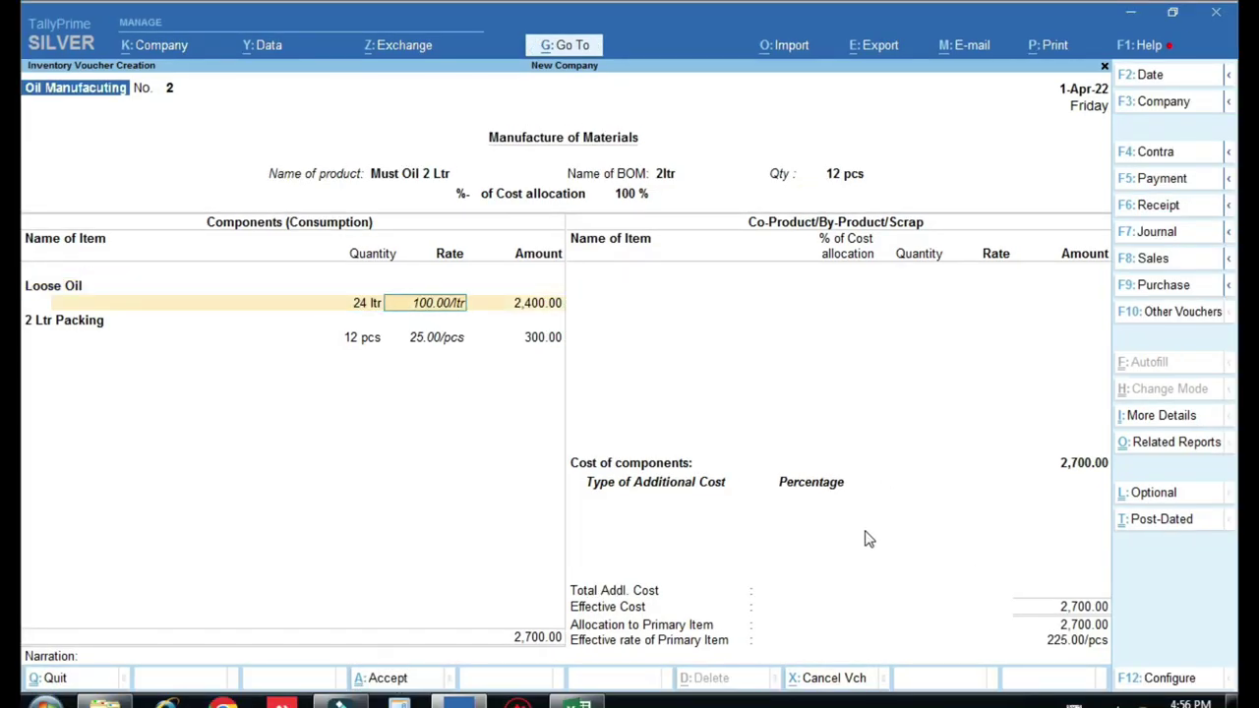
key(Return)
key(Return)
key(Return)
key(Return)
key(Return)
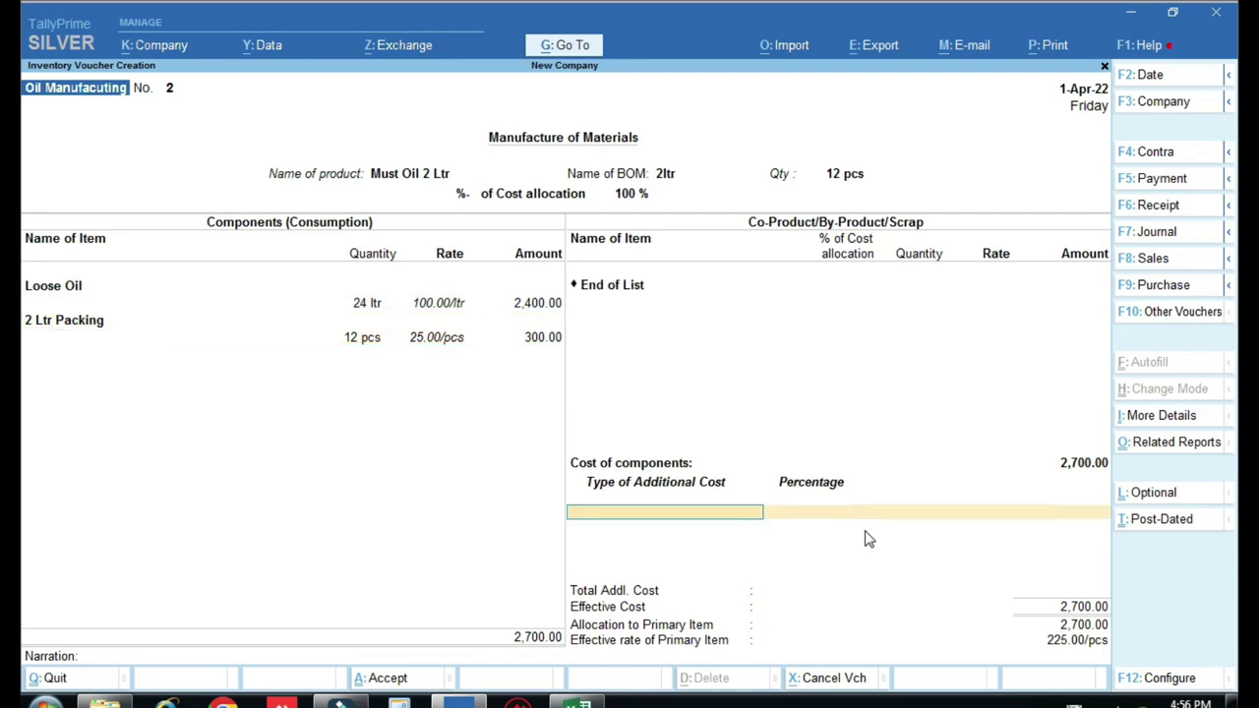
- Add Packing Material as additional cost without a percentage and check the 2 ltr packing expense in the Excel worksheet
text(P)
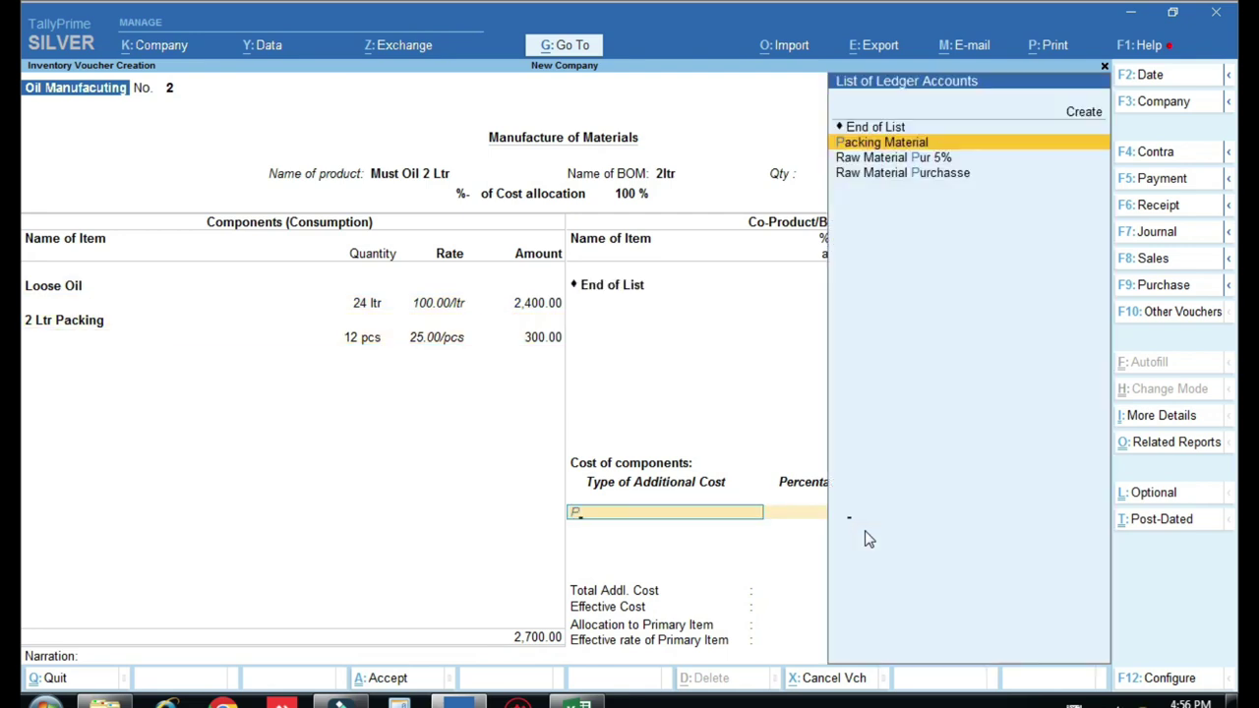
key(Return)
key(Return)
key(alt+Tab)
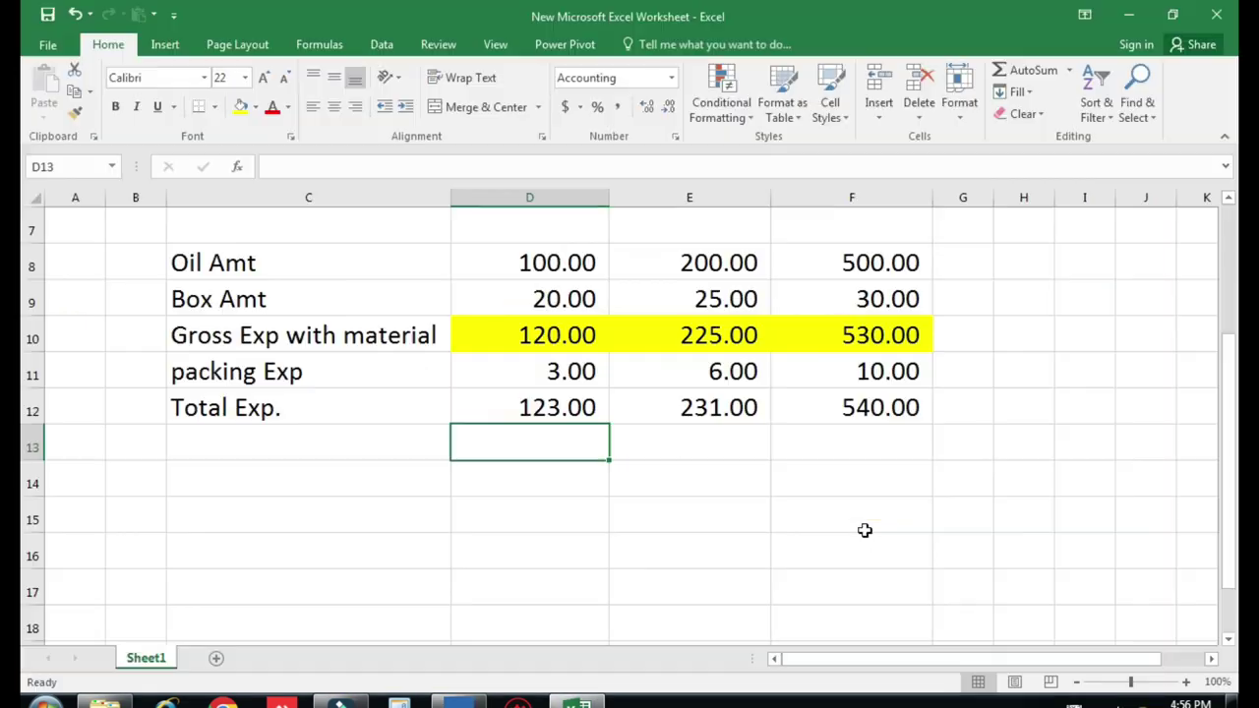
click(689, 371)
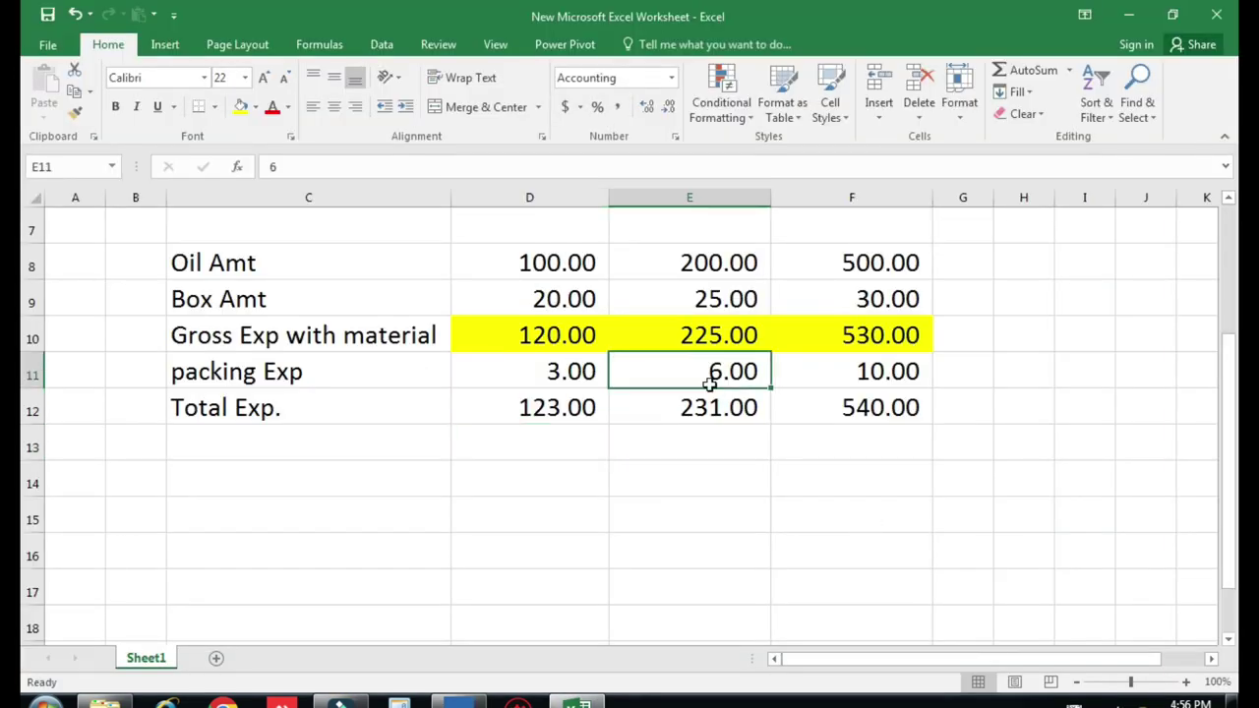
key(alt+Tab)
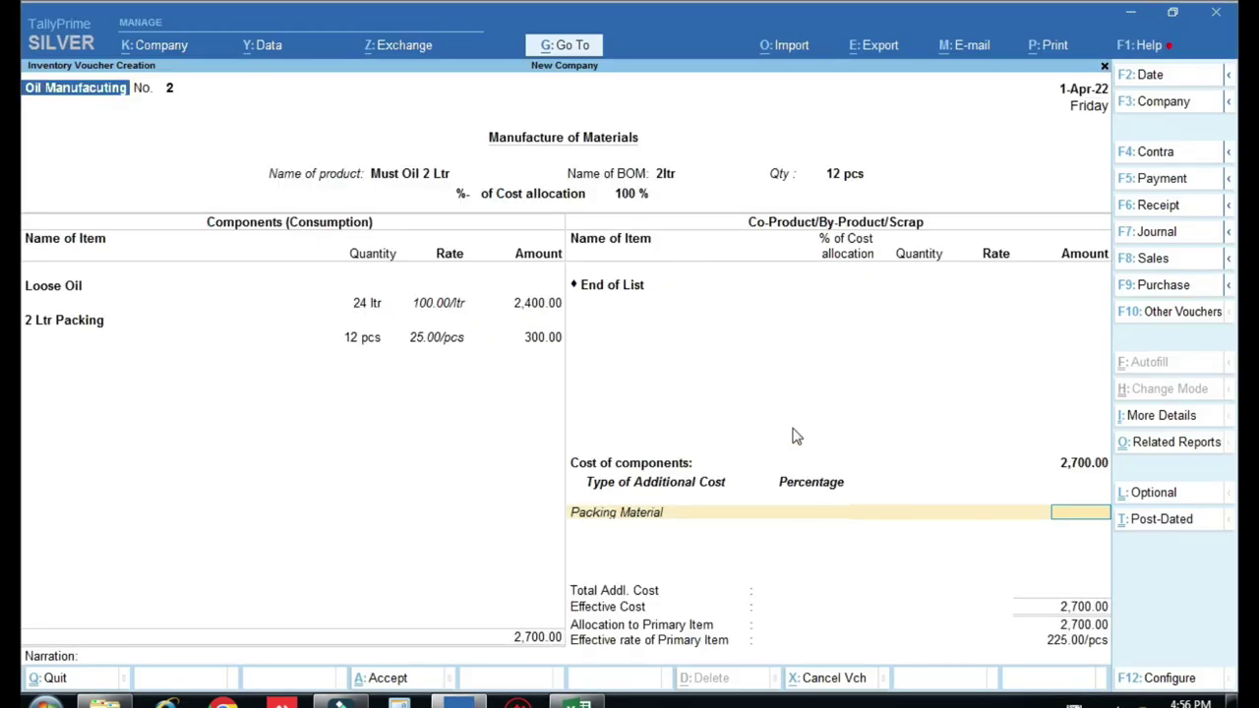
- Set the Packing Material additional cost to 72.00 in TallyPrime and save the Must Oil 2 Ltr voucher
key(alt+Tab)
key(alt+Tab)
text(72)
key(Return)
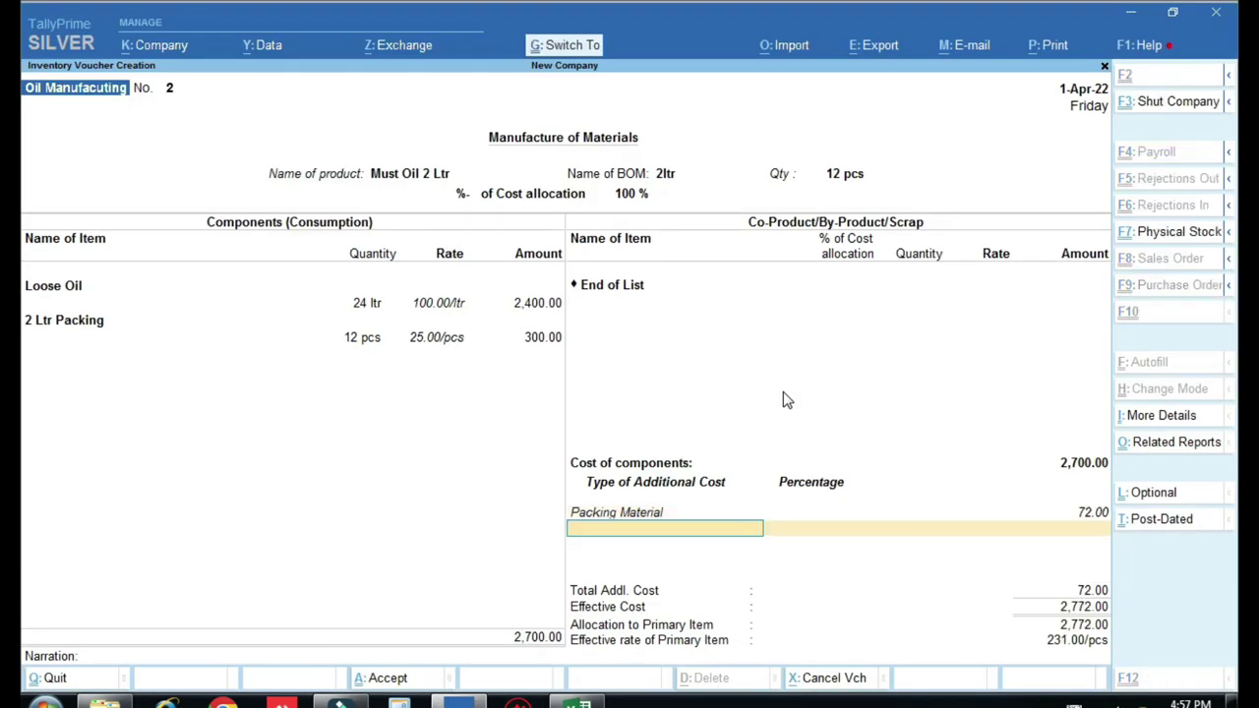
key(ctrl+a)
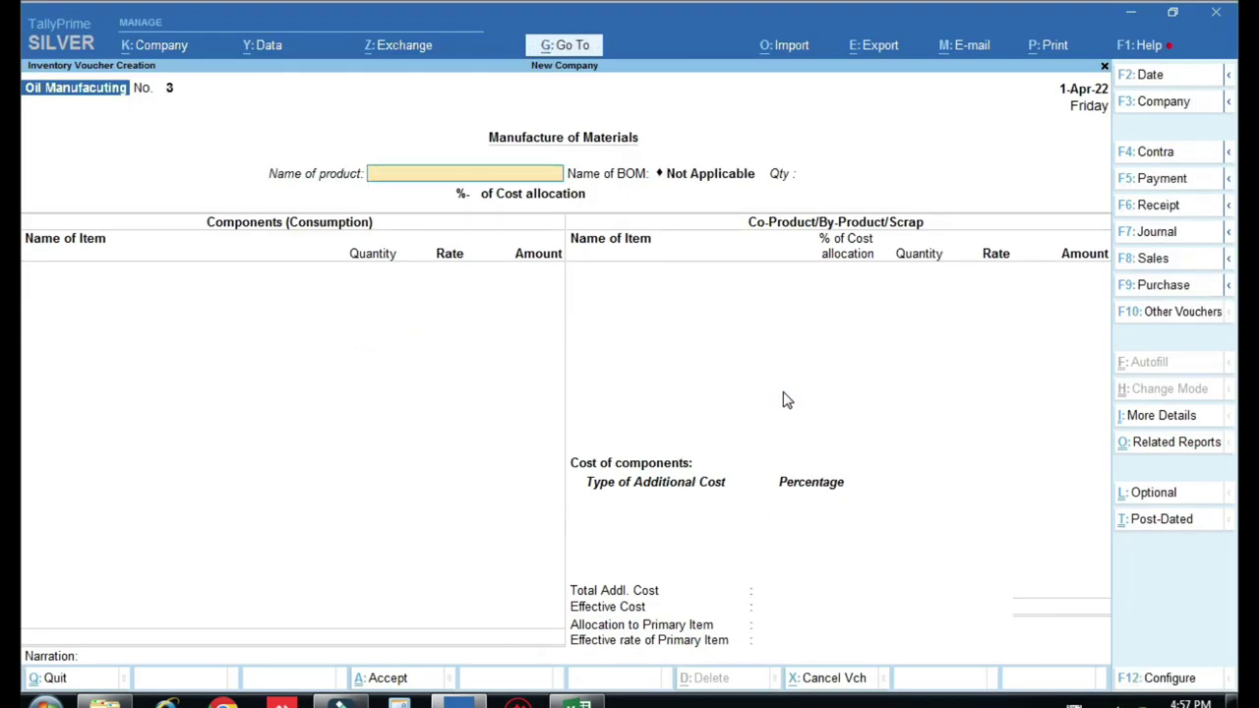
- Start another manufacturing voucher for Must Oil 5 Ltr with BOM 5ltr and a quantity of 9 pcs
text(m)
key(Down)
key(Down)
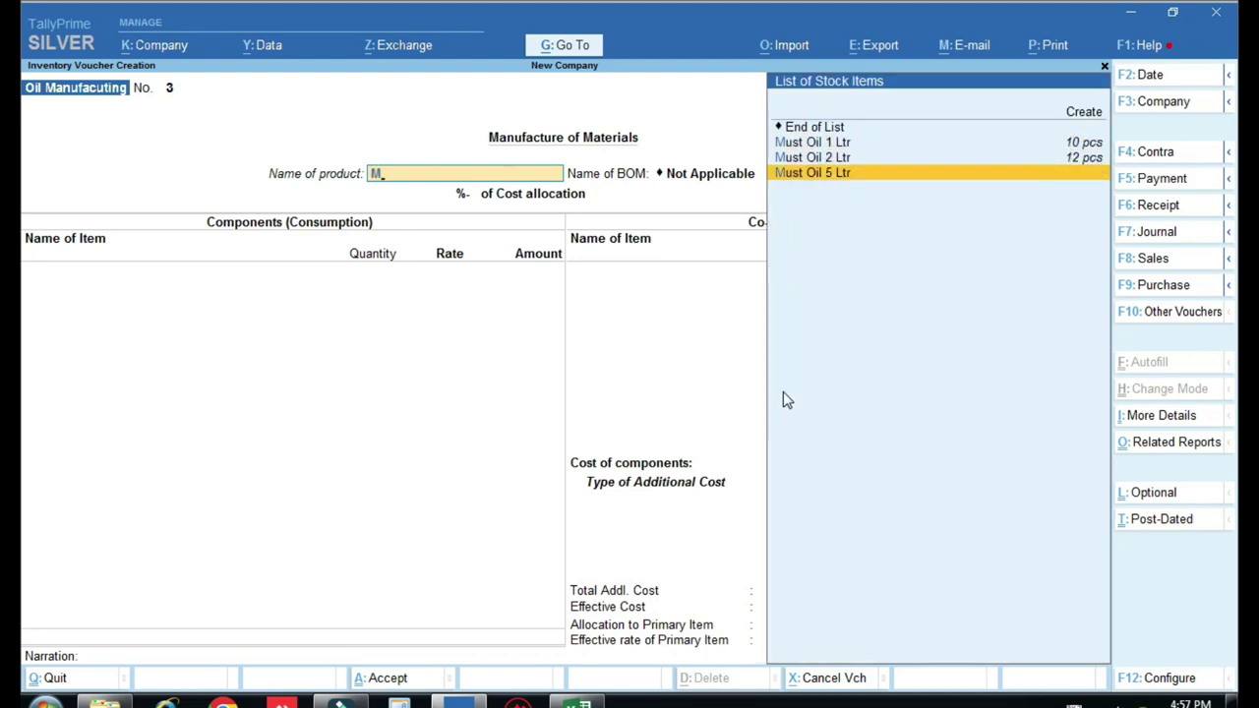
key(Return)
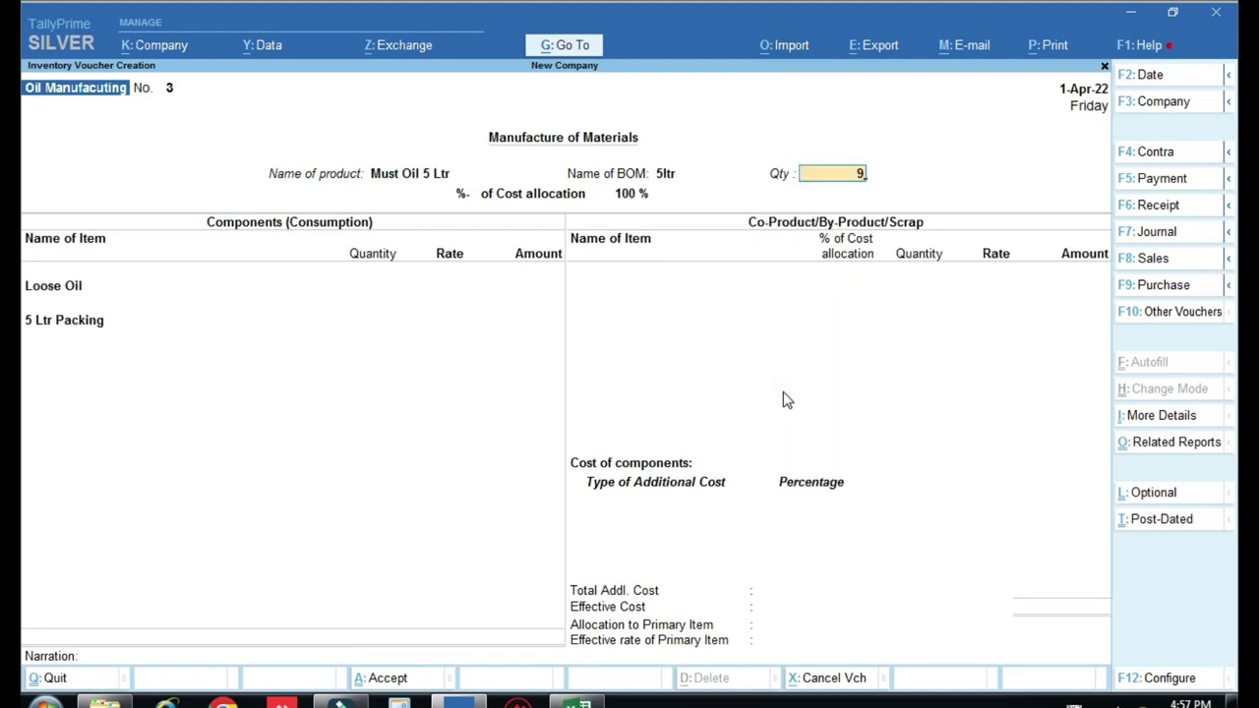
key(Return)
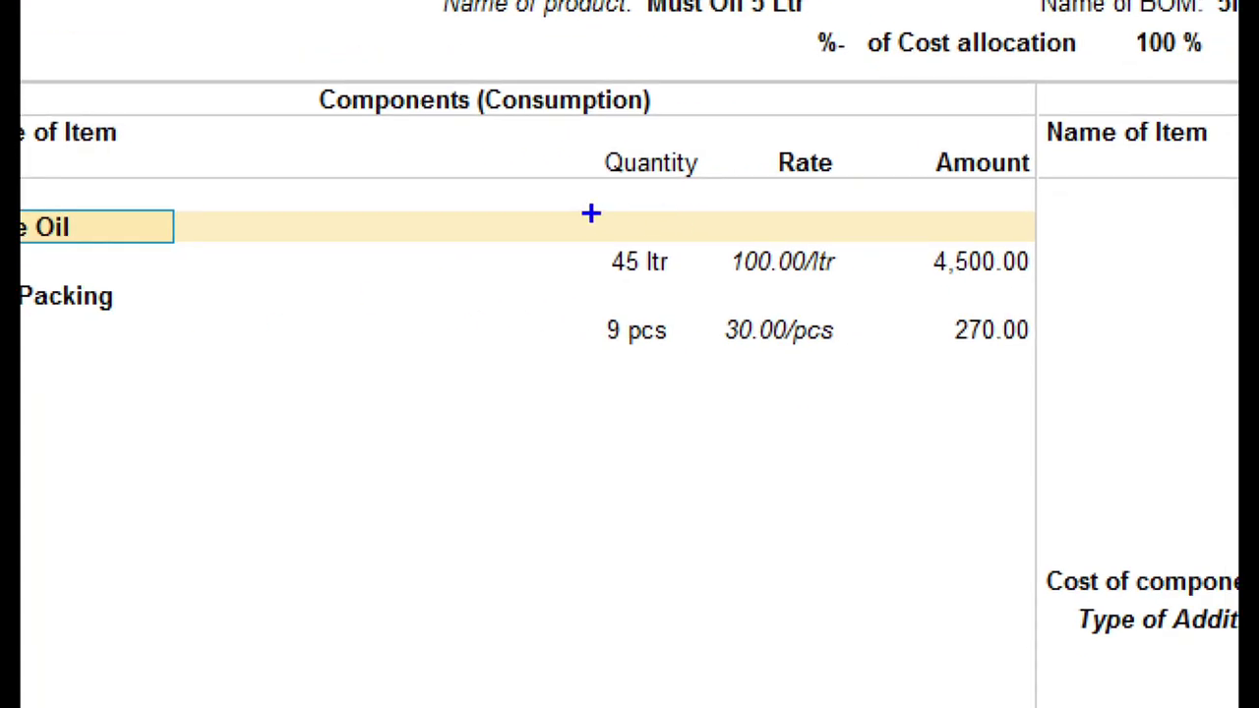
drag(666, 261, 766, 339)
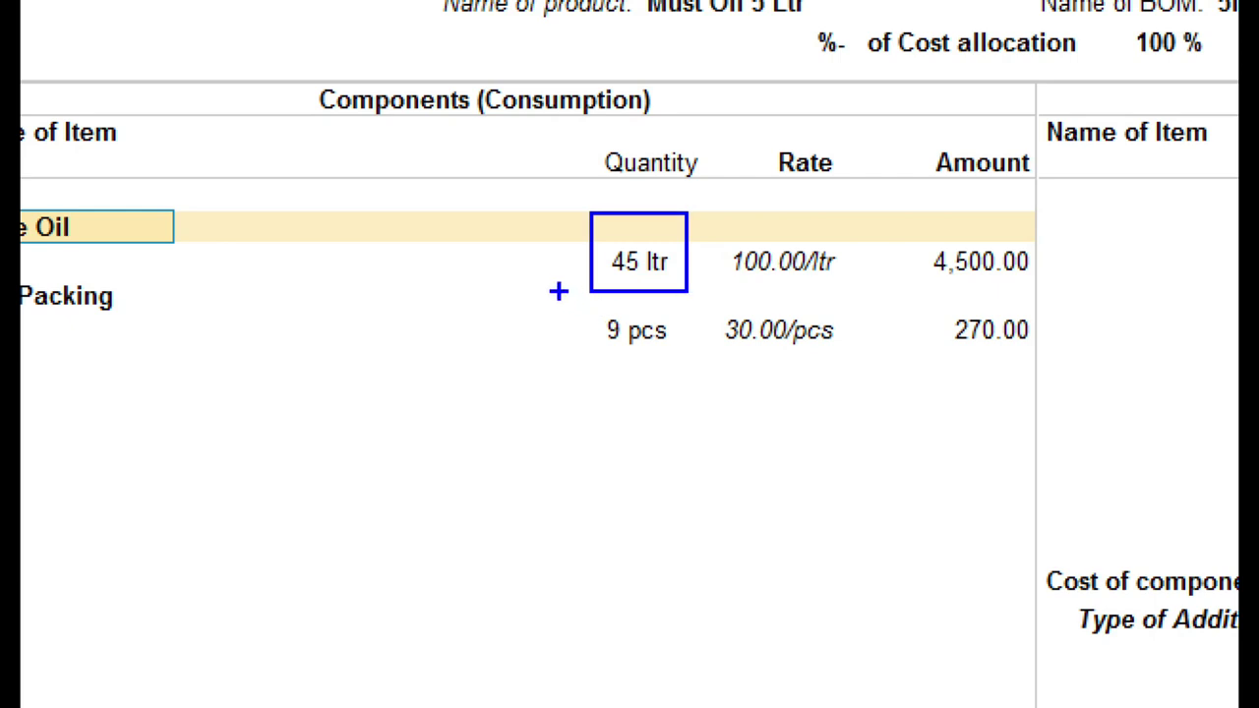
drag(560, 287, 686, 381)
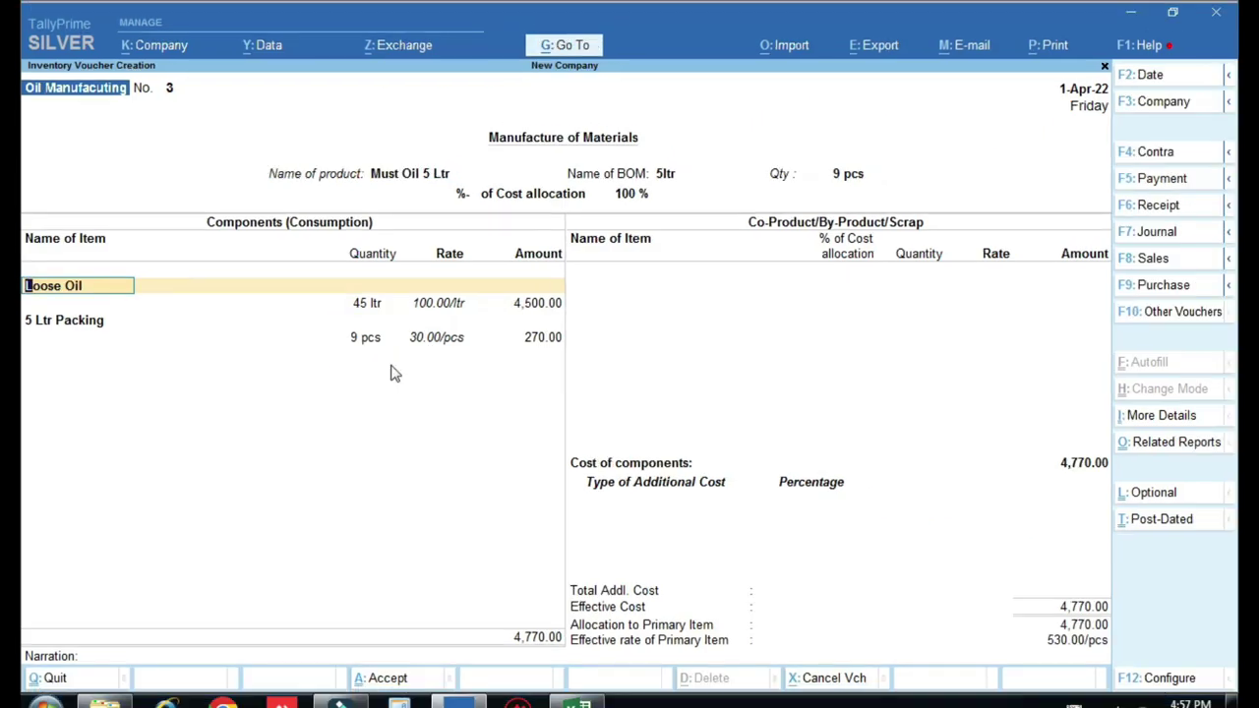
- Accept the Loose Oil and 5 Ltr Packing component lines as filled in and end the co-product list without any item
key(Return)
key(Return)
key(Return)
key(Return)
key(Return)
key(Return)
key(Return)
key(Return)
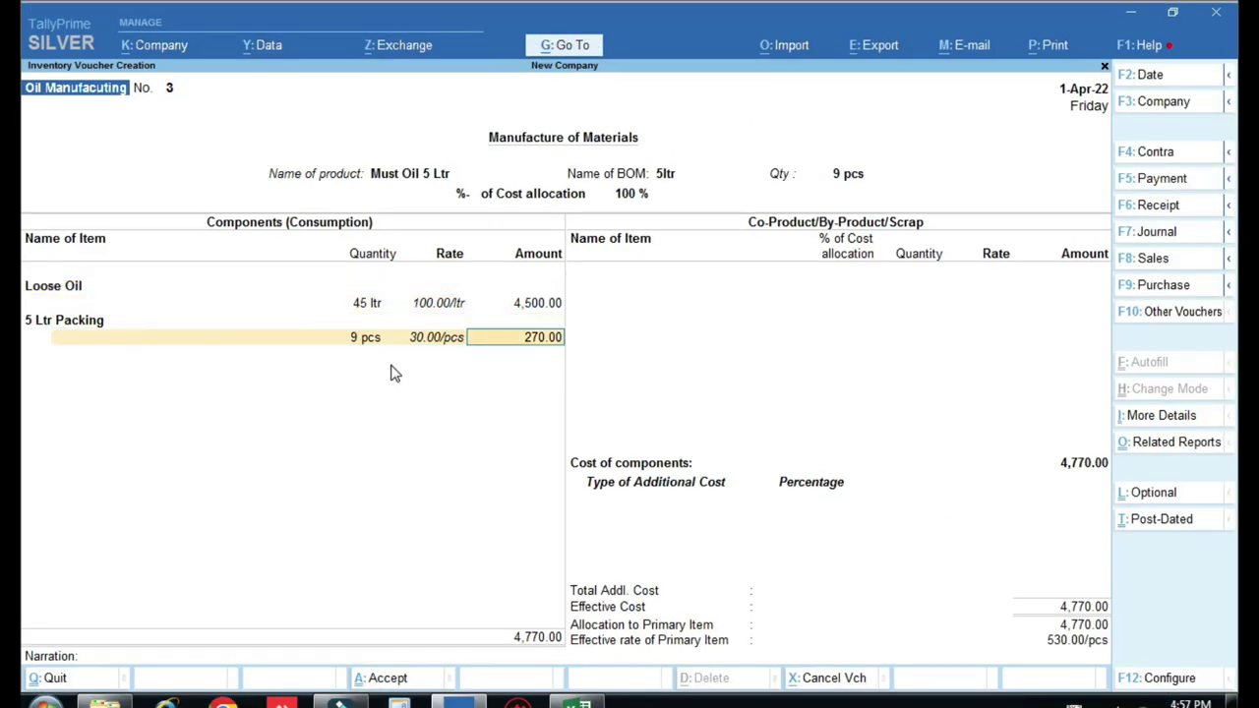
key(Return)
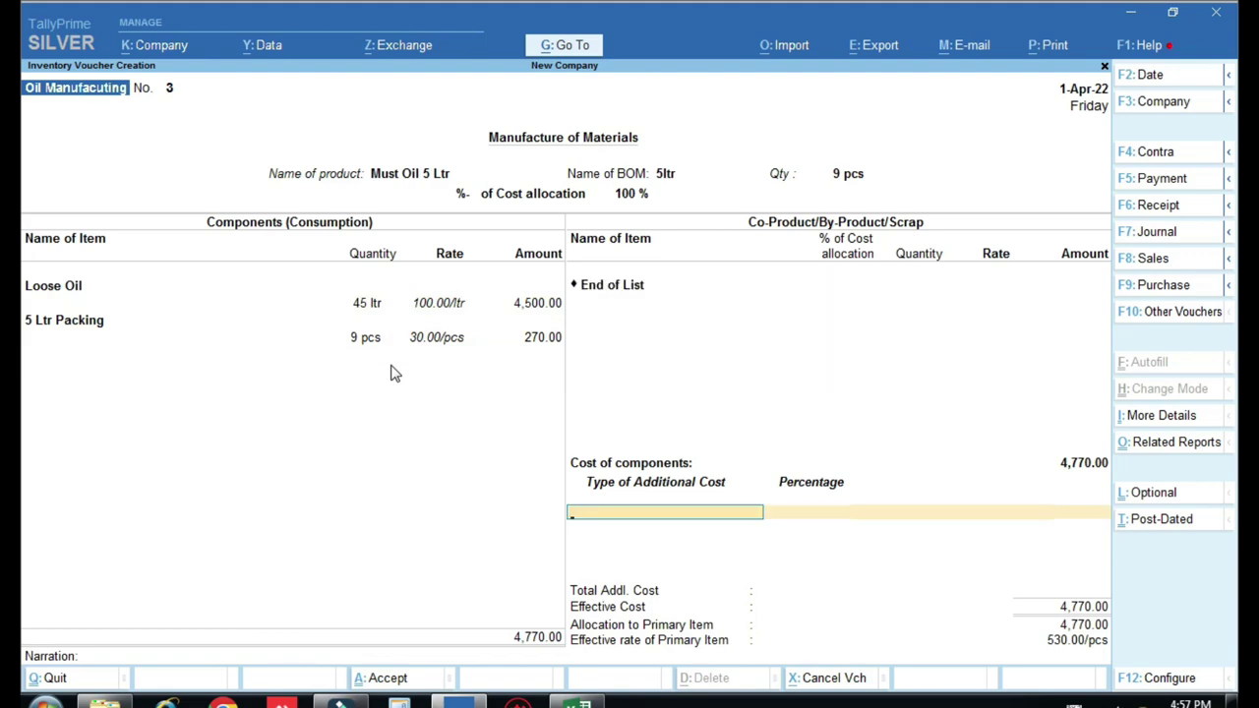
- Add Packing Material as additional cost without a percentage and check the 5 ltr packing expense in the Excel worksheet
text(P)
key(Return)
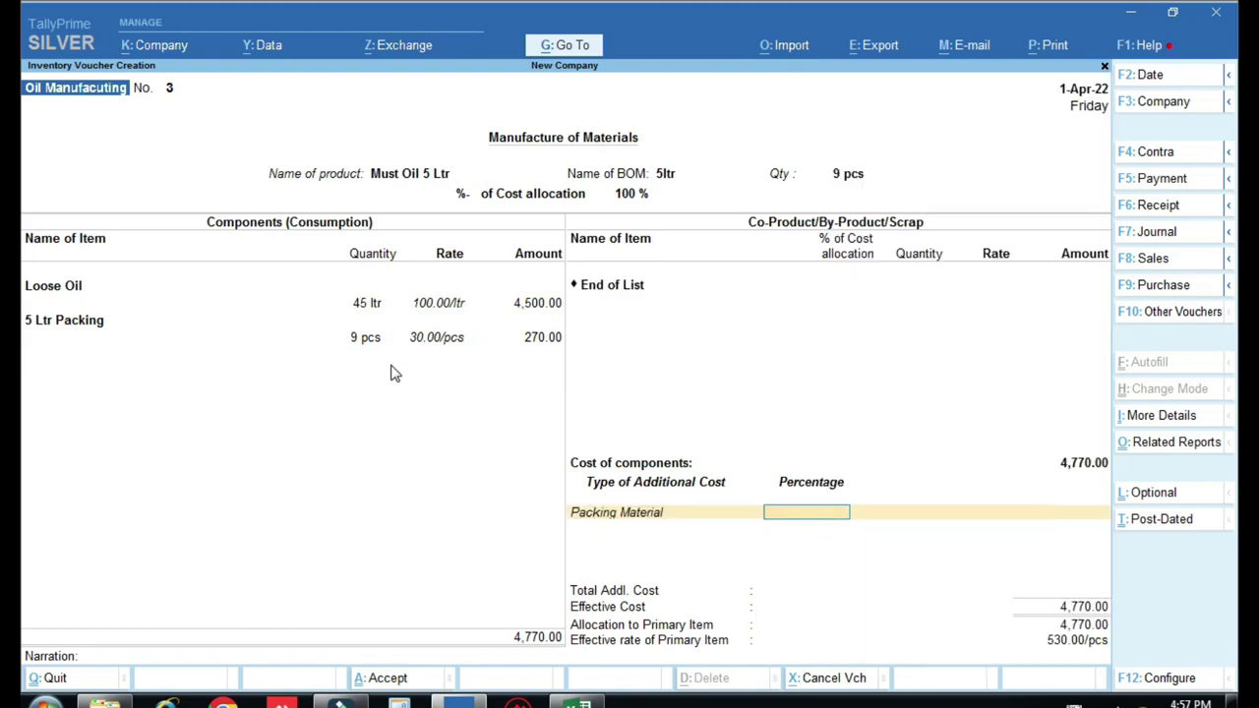
key(Return)
key(alt+Tab)
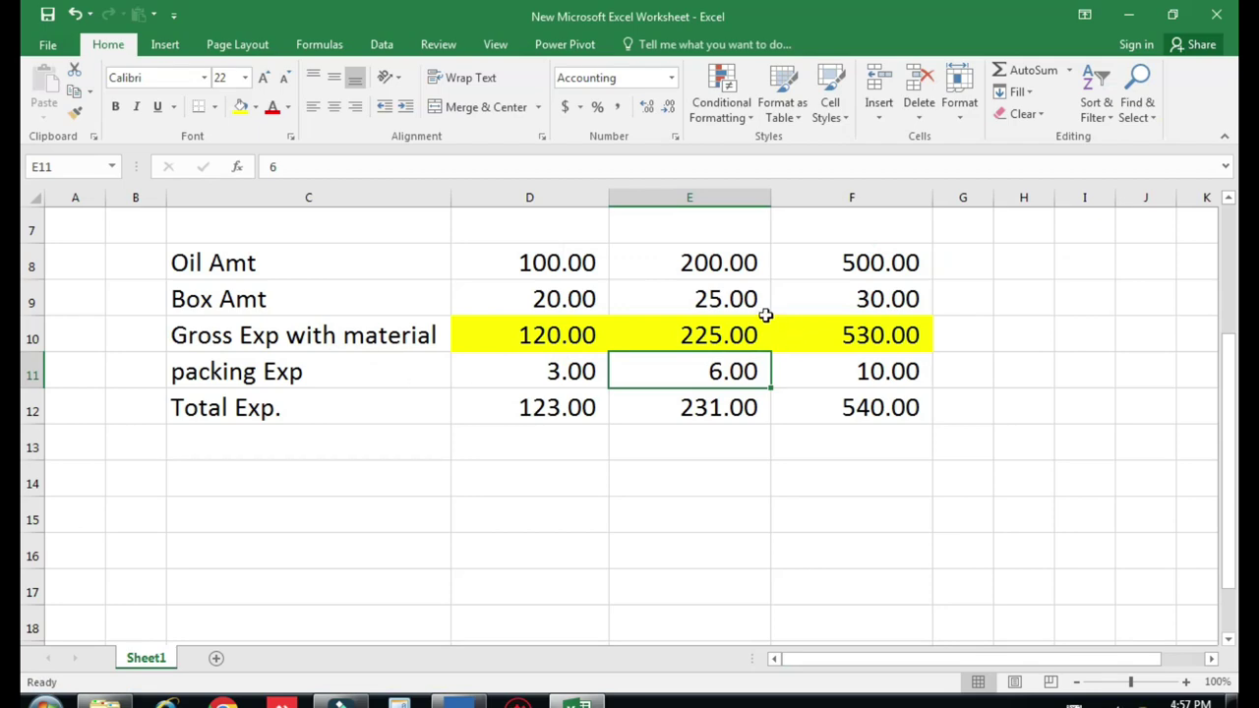
click(851, 373)
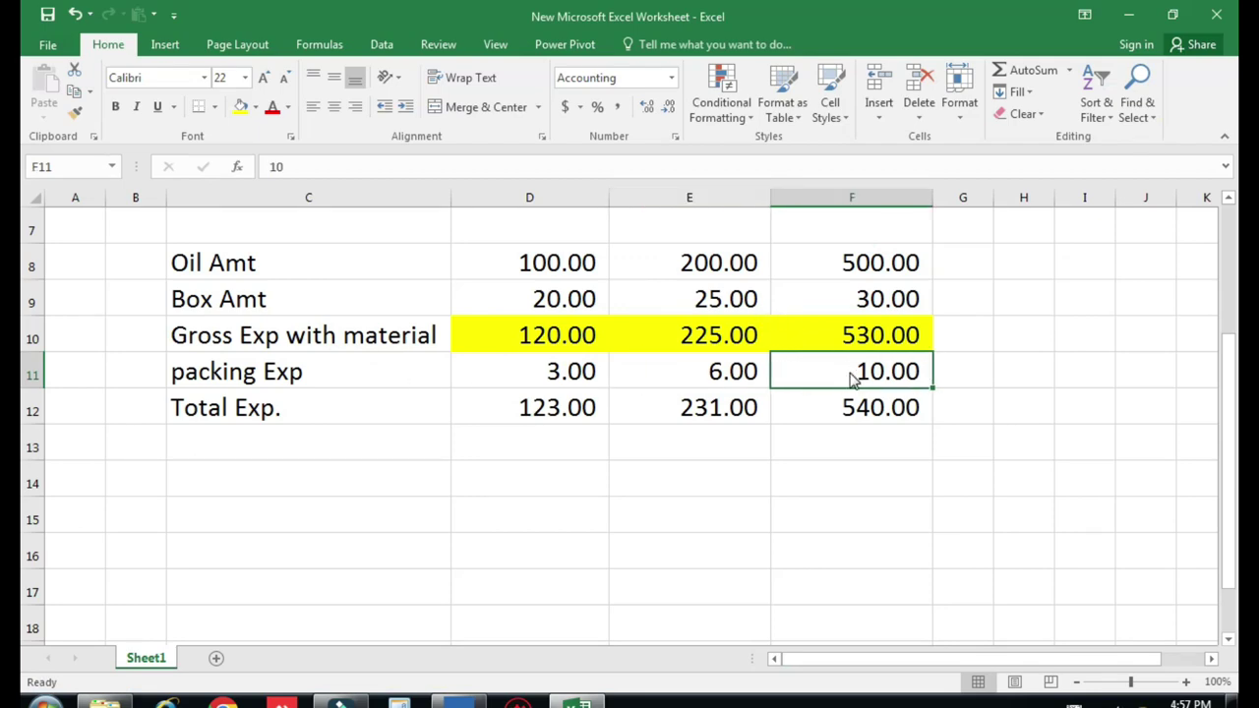
key(alt+Tab)
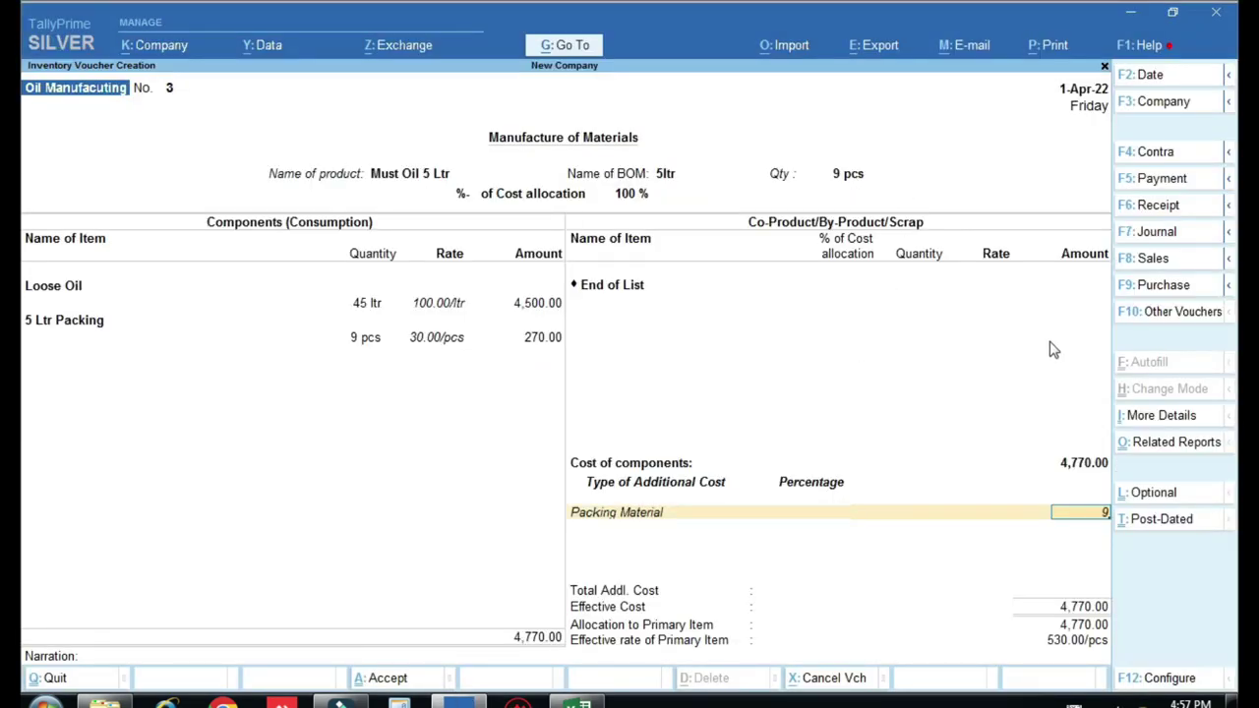
- Set the Packing Material additional cost to 90.00 and save the Must Oil 5 Ltr manufacturing voucher
key(Return)
key(Return)
key(Return)
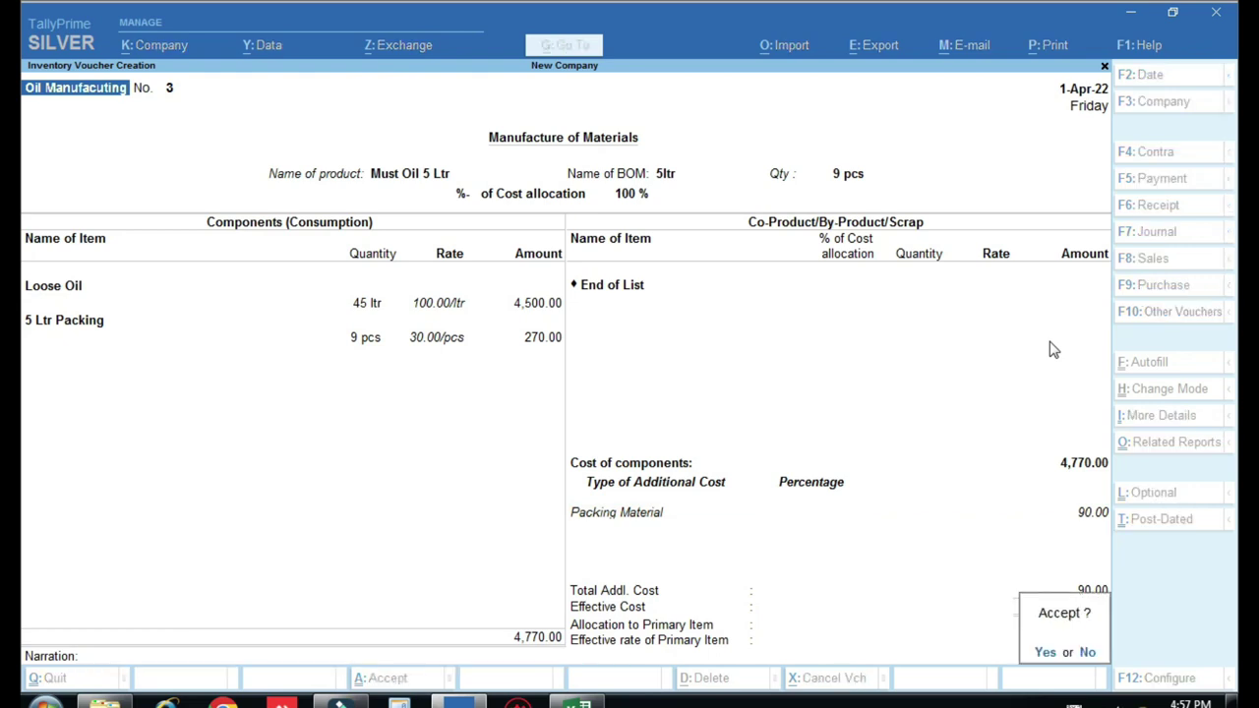
key(Return)
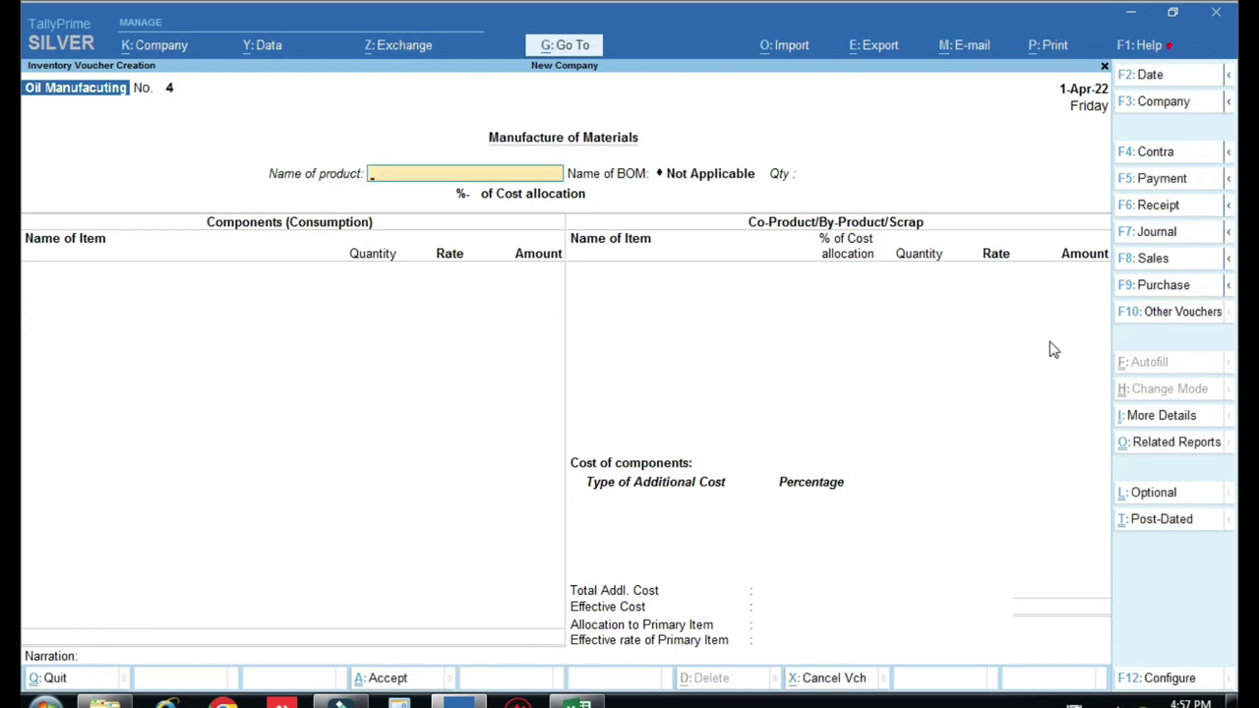
- Leave voucher entry, open the Stock Summary in detailed view and examine the finished goods and raw material items
key(Escape)
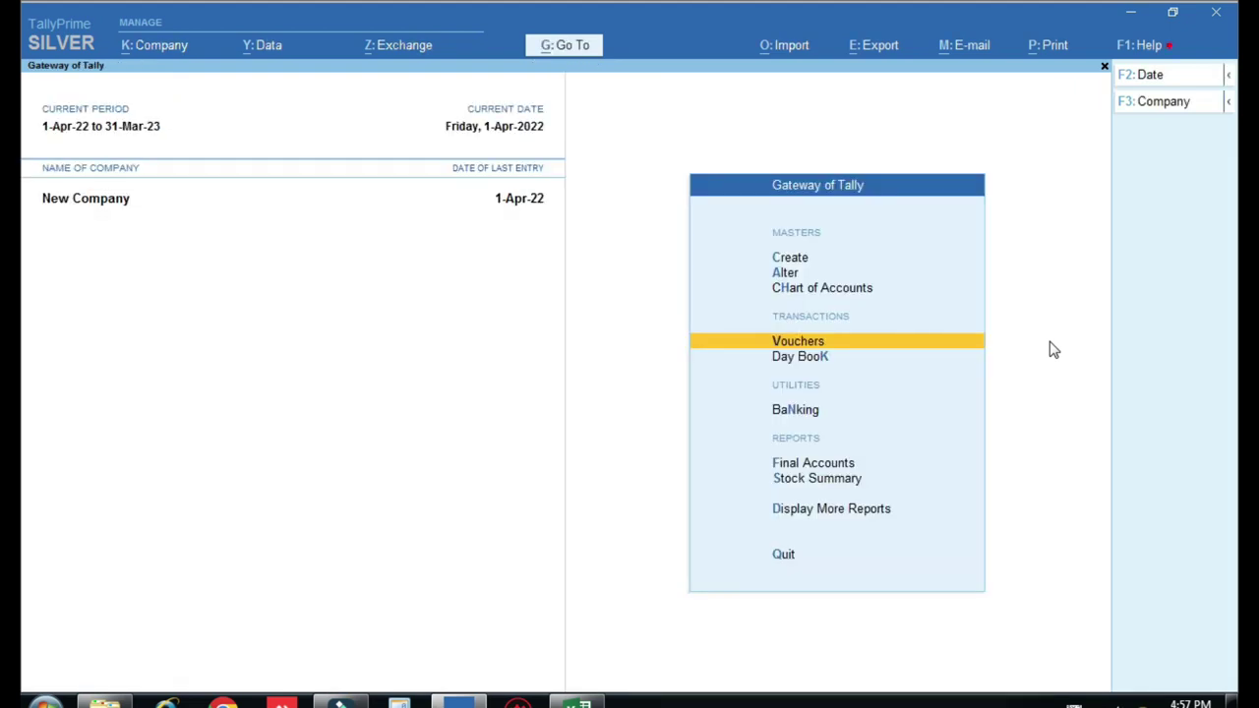
key(Down)
key(Down)
key(Down)
key(Down)
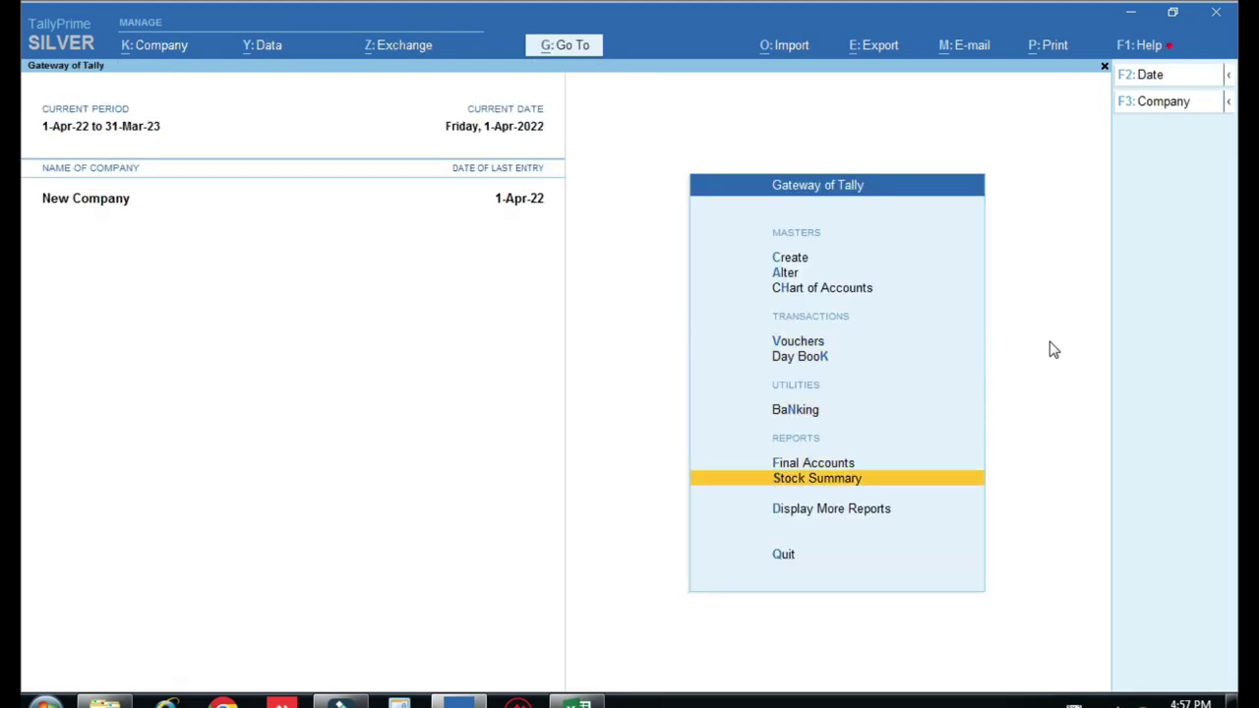
key(Escape)
key(n)
key(Up)
key(Up)
key(Up)
key(Return)
key(alt+F1)
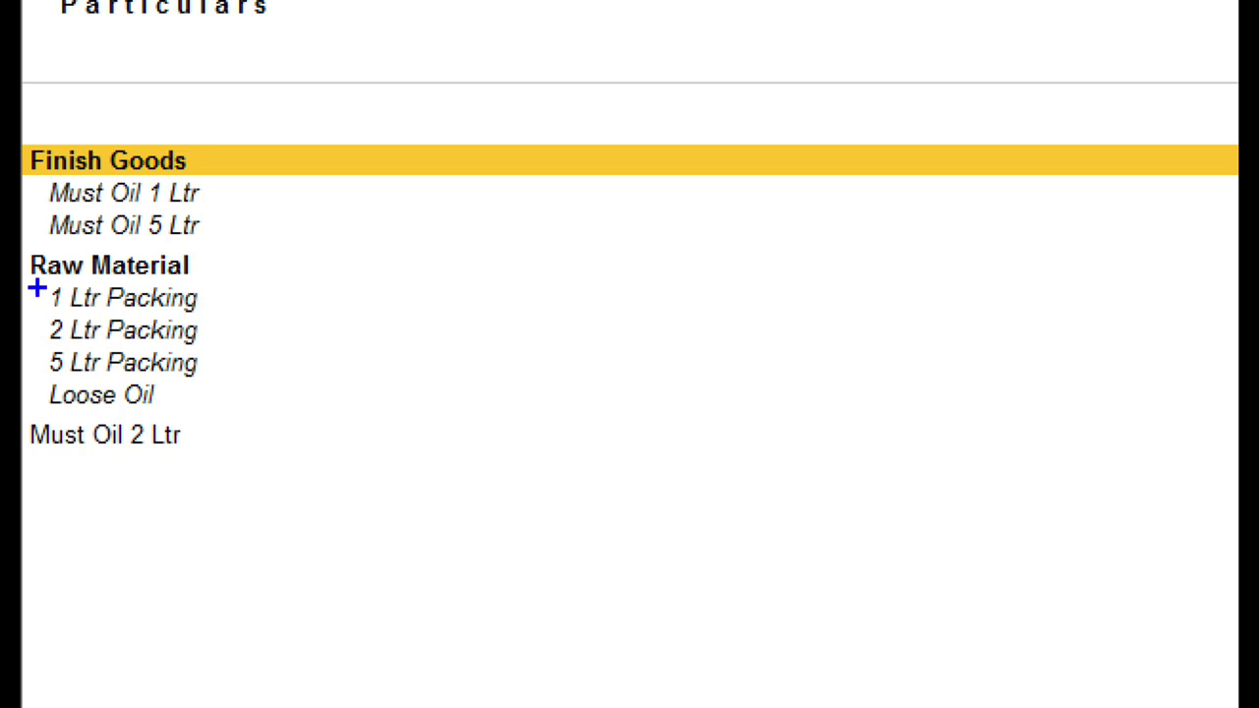
mouse_move(37, 287)
mouse_down()
mouse_move(121, 380)
mouse_move(213, 406)
mouse_up()
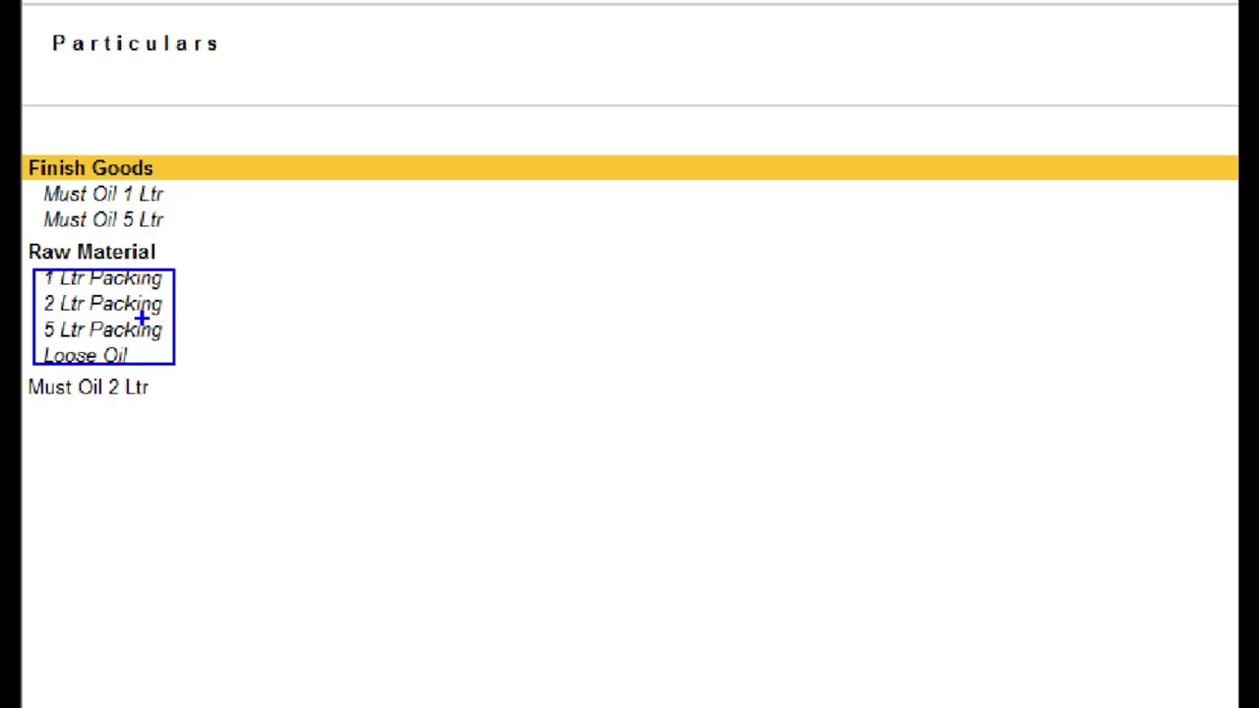
click(216, 435)
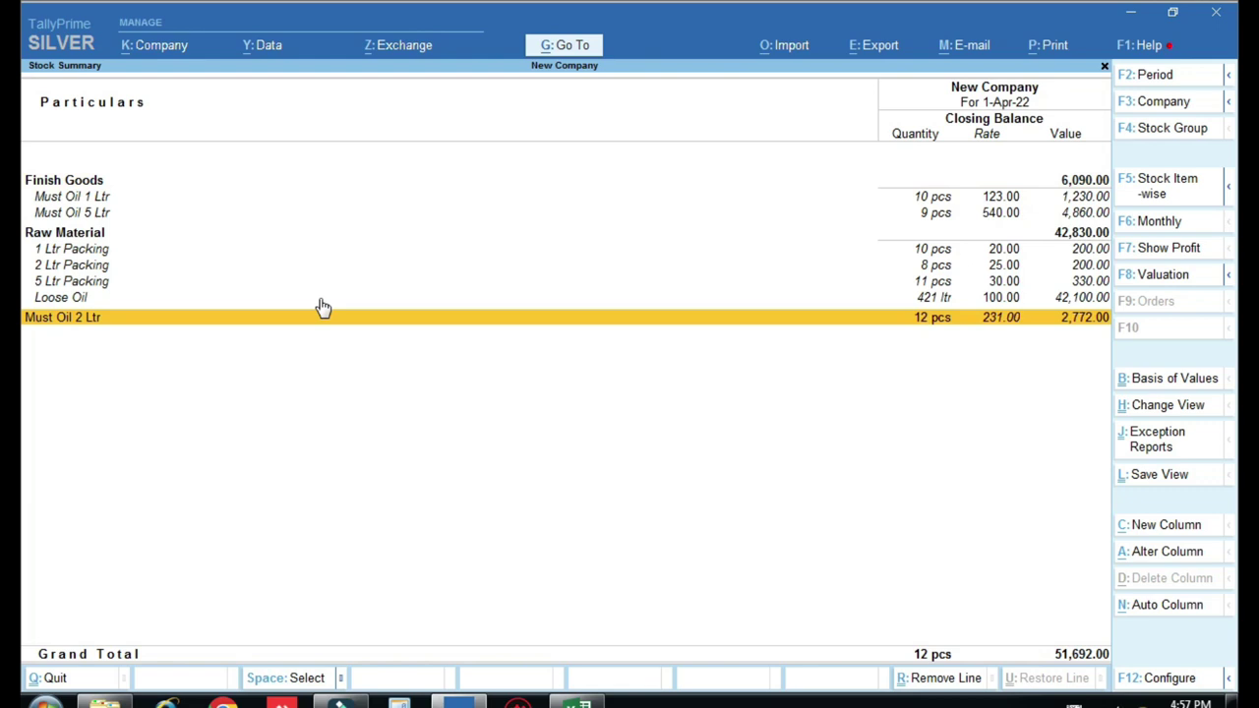
- Leave the Stock Summary, decline quitting and open the list of stock items for master alteration
key(Escape)
key(Escape)
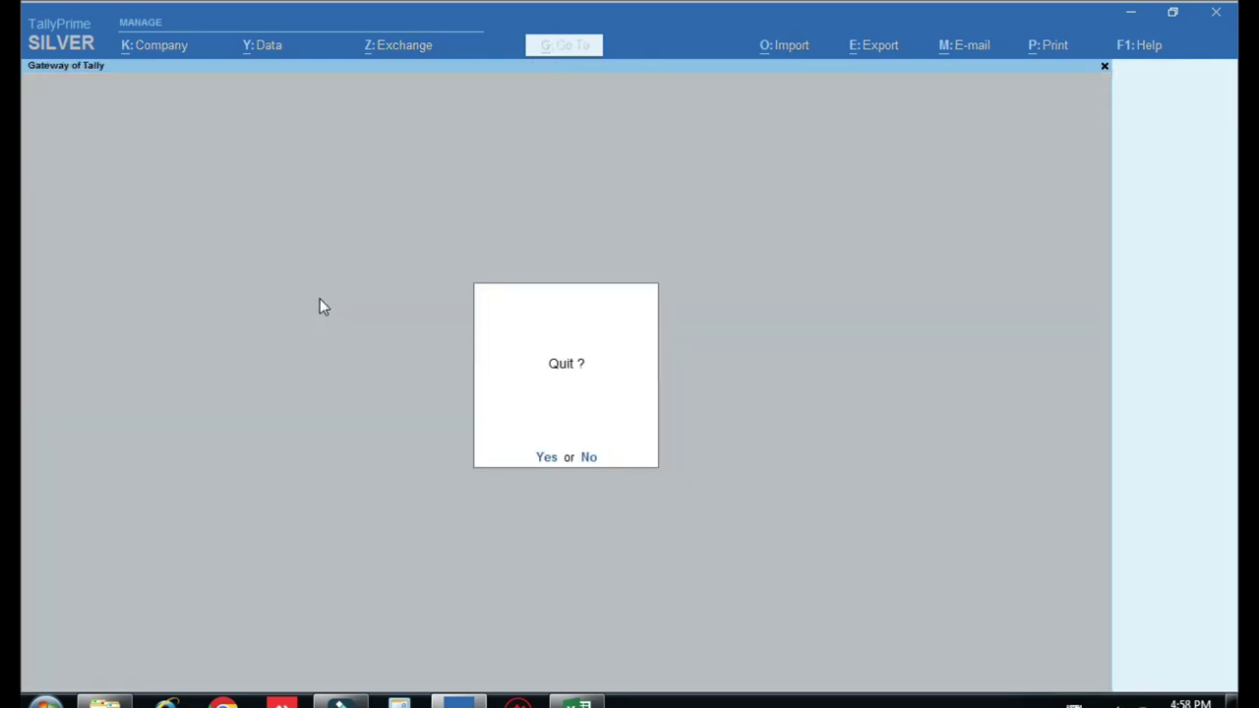
key(n)
key(a)
key(Down)
key(Down)
key(Down)
key(Down)
key(Down)
key(Down)
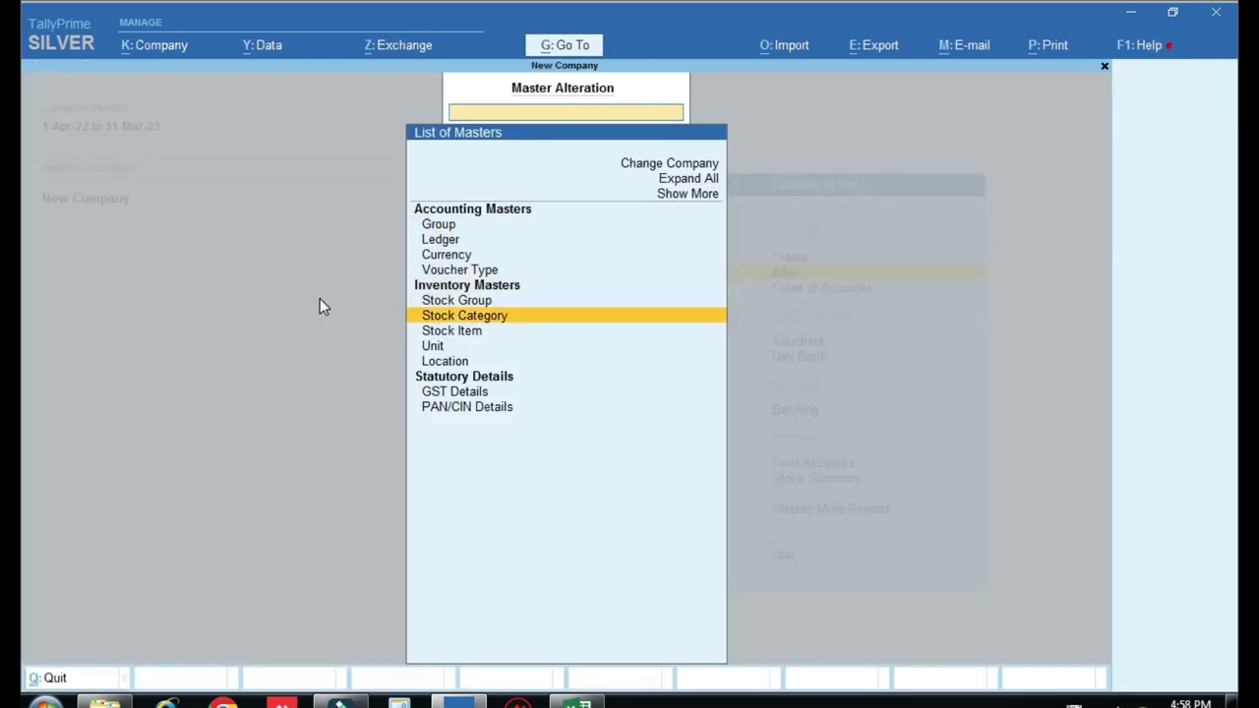
key(Return)
- Move the Must Oil 2 Ltr stock item under the Finish Goods group, save it and return to the Gateway of Tally
key(Down)
key(Down)
key(Down)
key(Down)
key(Down)
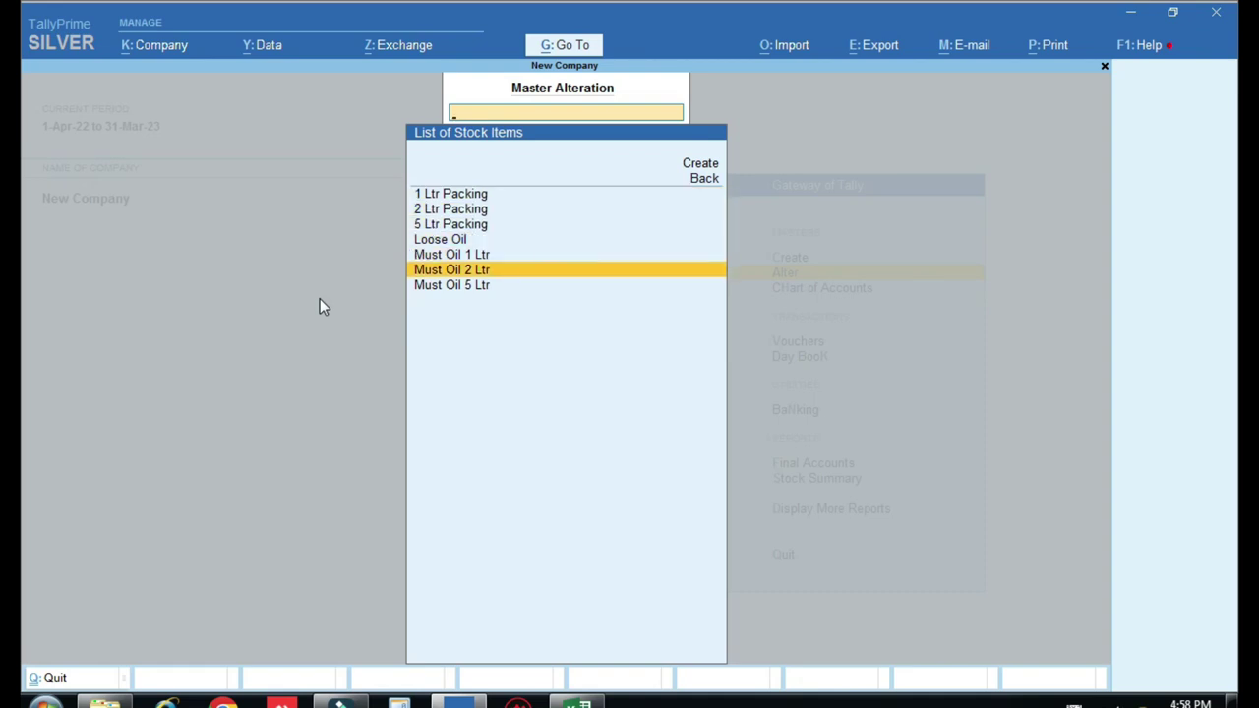
key(Return)
key(Return)
key(Return)
key(Return)
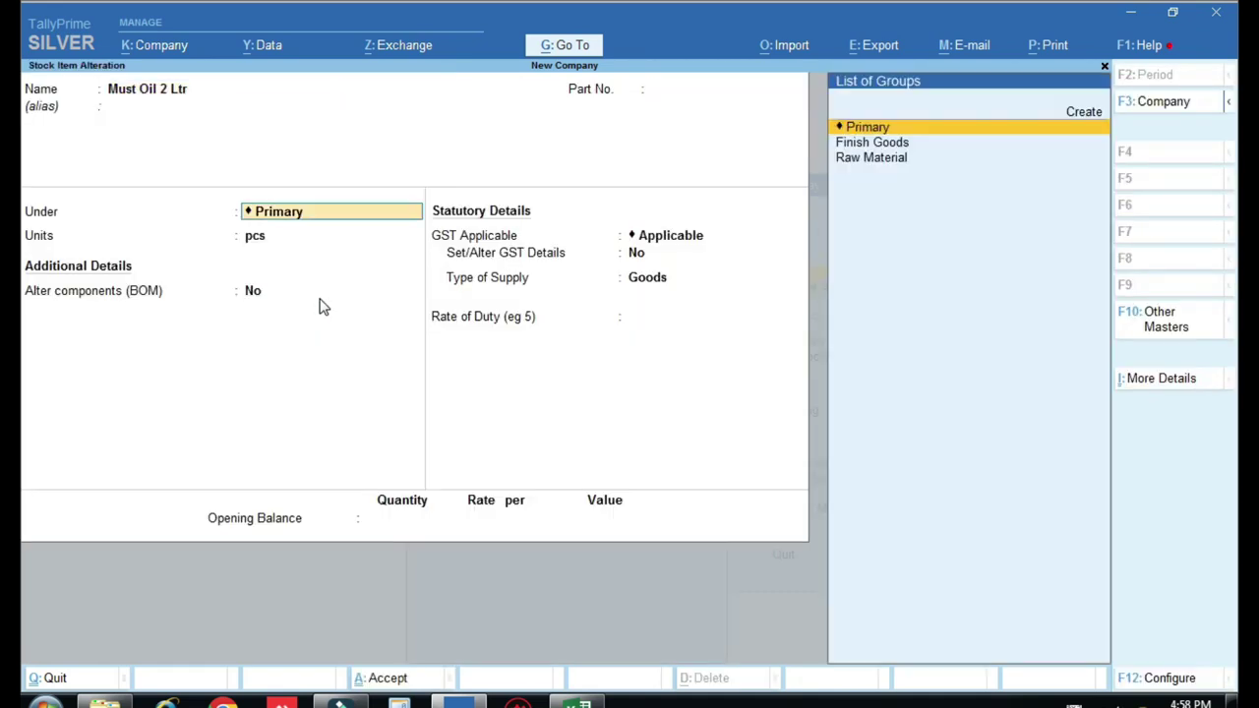
key(Down)
key(Return)
key(Return)
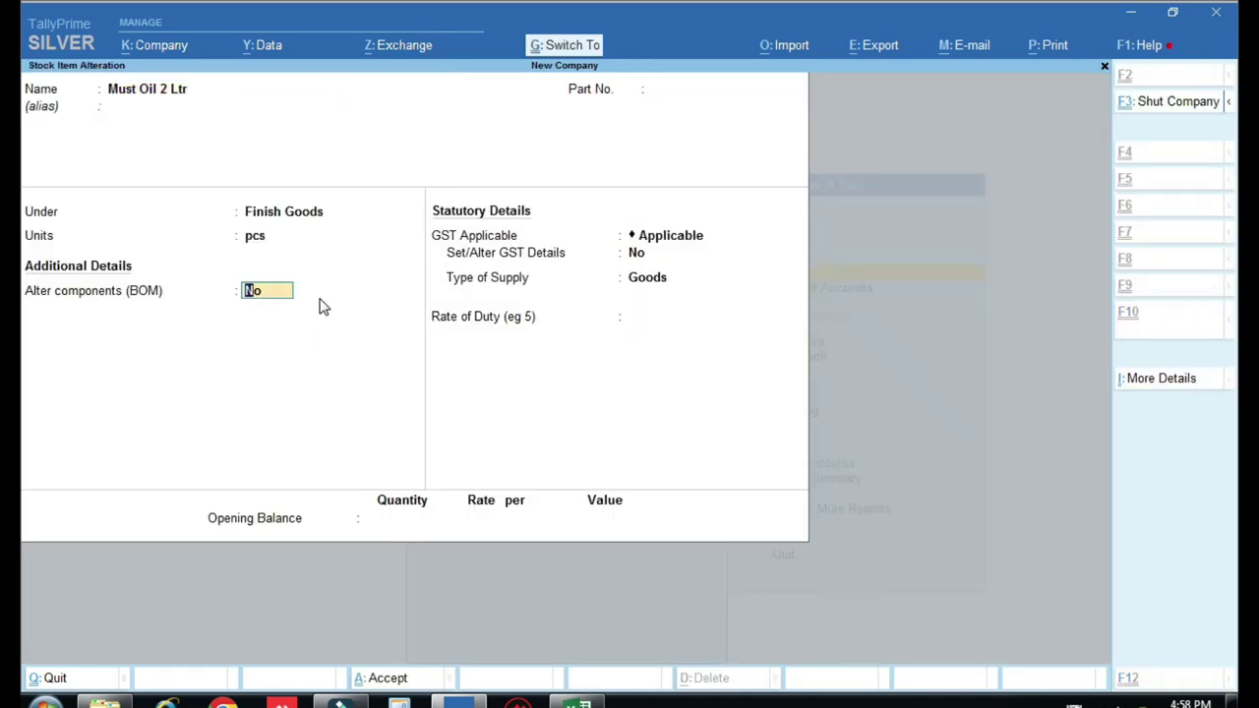
key(ctrl+a)
key(Escape)
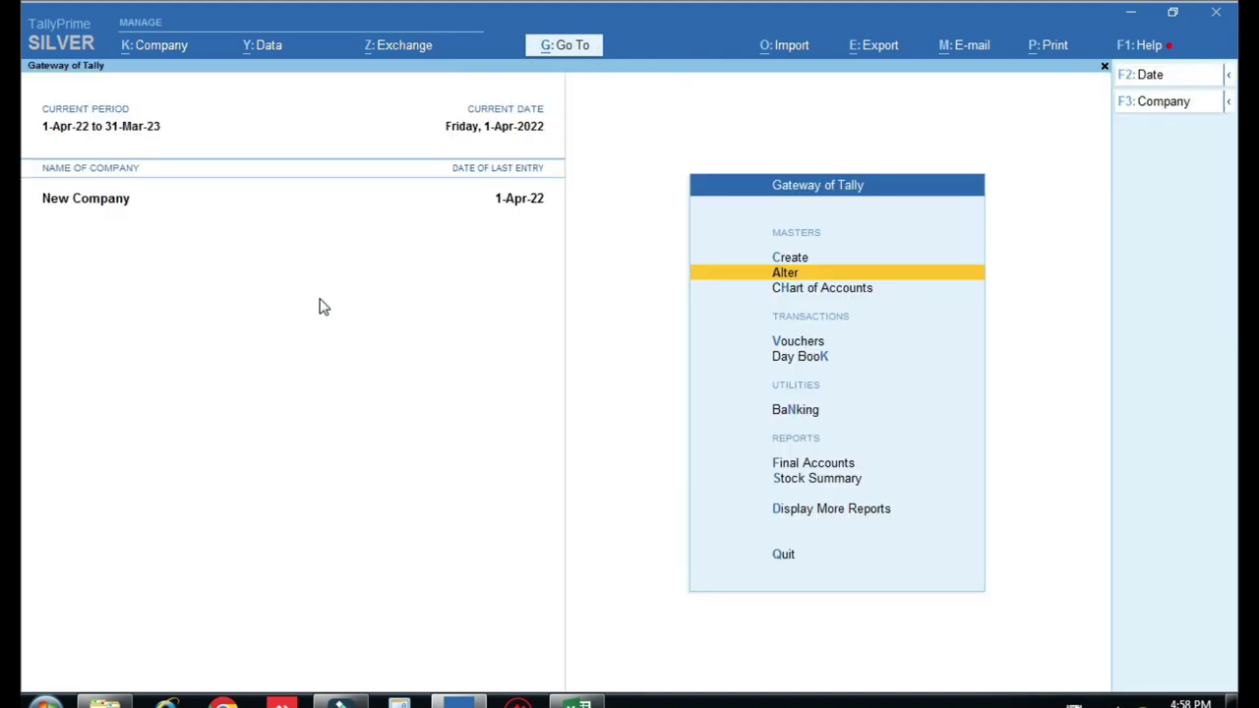
- Open the Stock Summary in detailed view and examine the quantities of the packed oils, packing materials and loose oil
key(s)
key(alt+F5)
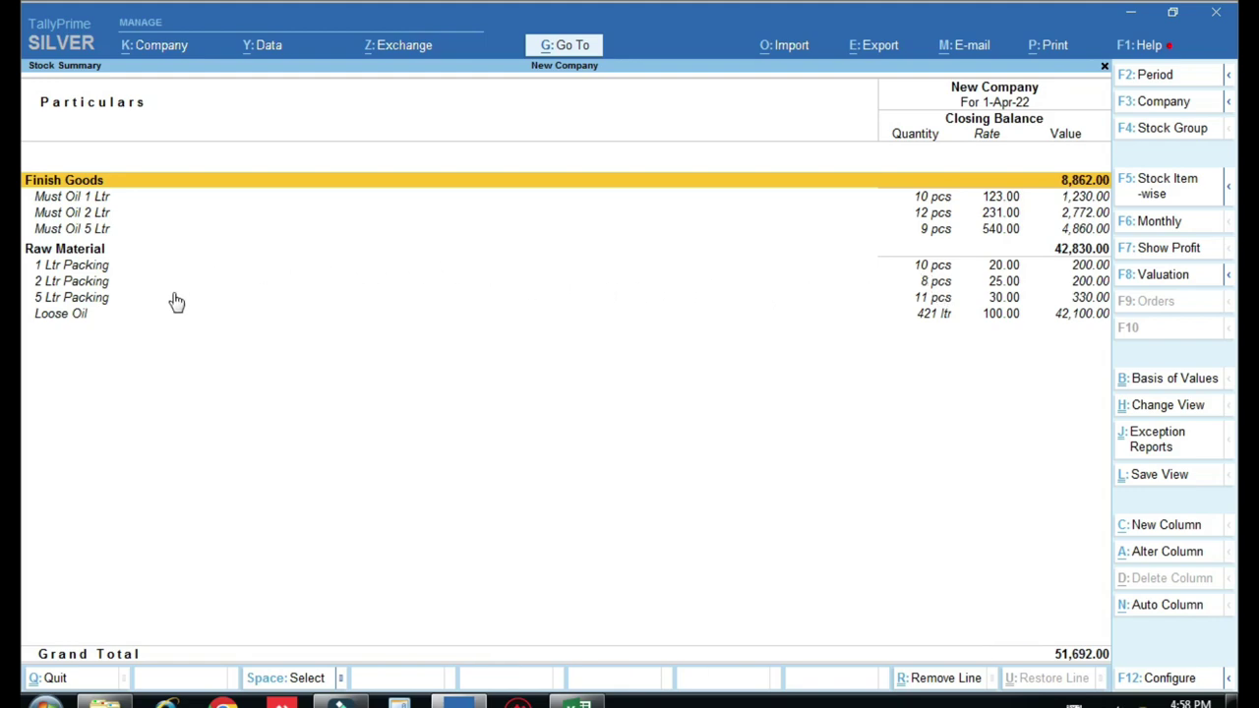
key(ctrl)
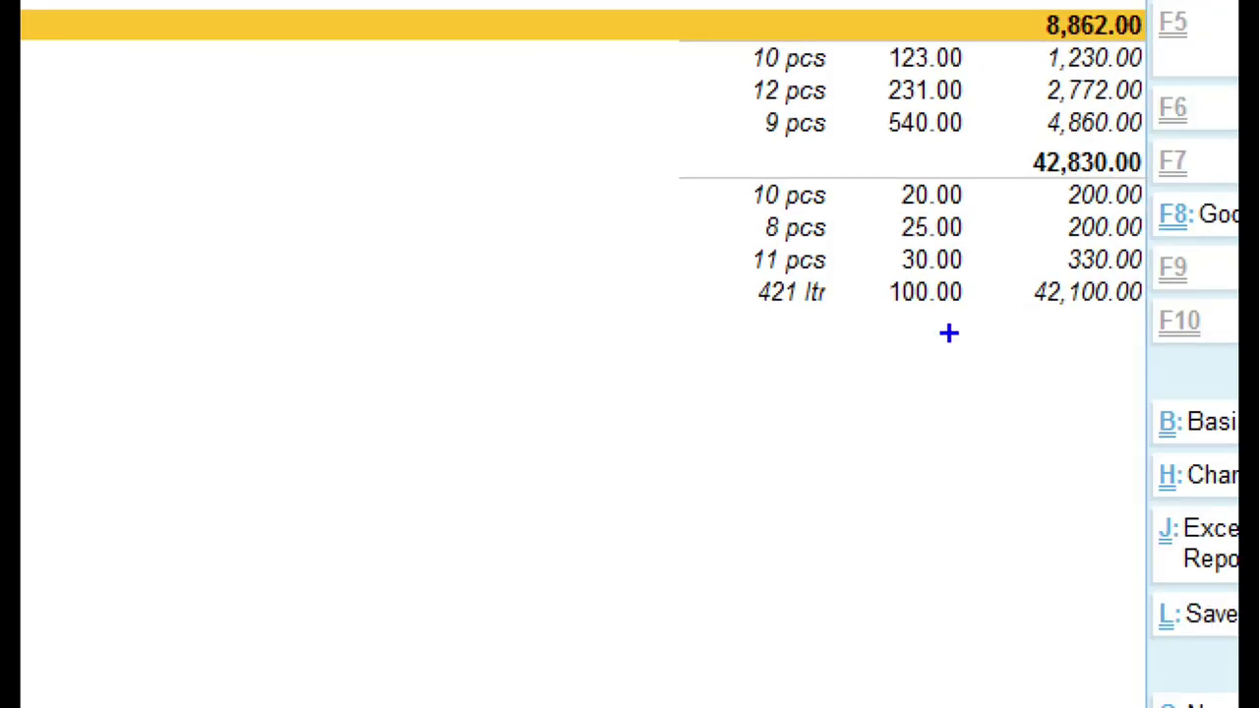
drag(897, 293, 967, 322)
mouse_move(857, 311)
mouse_down()
mouse_move(1138, 346)
mouse_move(1160, 320)
mouse_up()
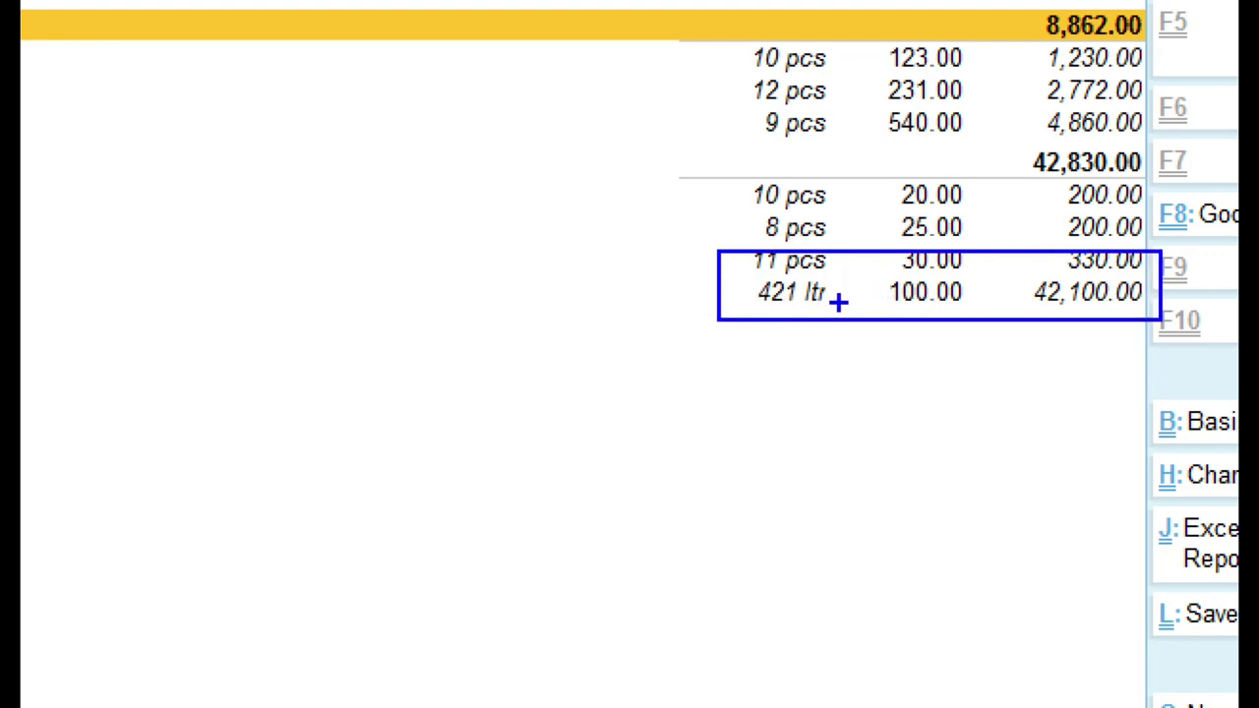
mouse_move(724, 24)
mouse_down()
mouse_move(724, 65)
mouse_move(808, 153)
mouse_move(887, 12)
mouse_move(667, 106)
mouse_move(740, 118)
mouse_move(707, 189)
mouse_move(802, 270)
mouse_move(824, 174)
mouse_up()
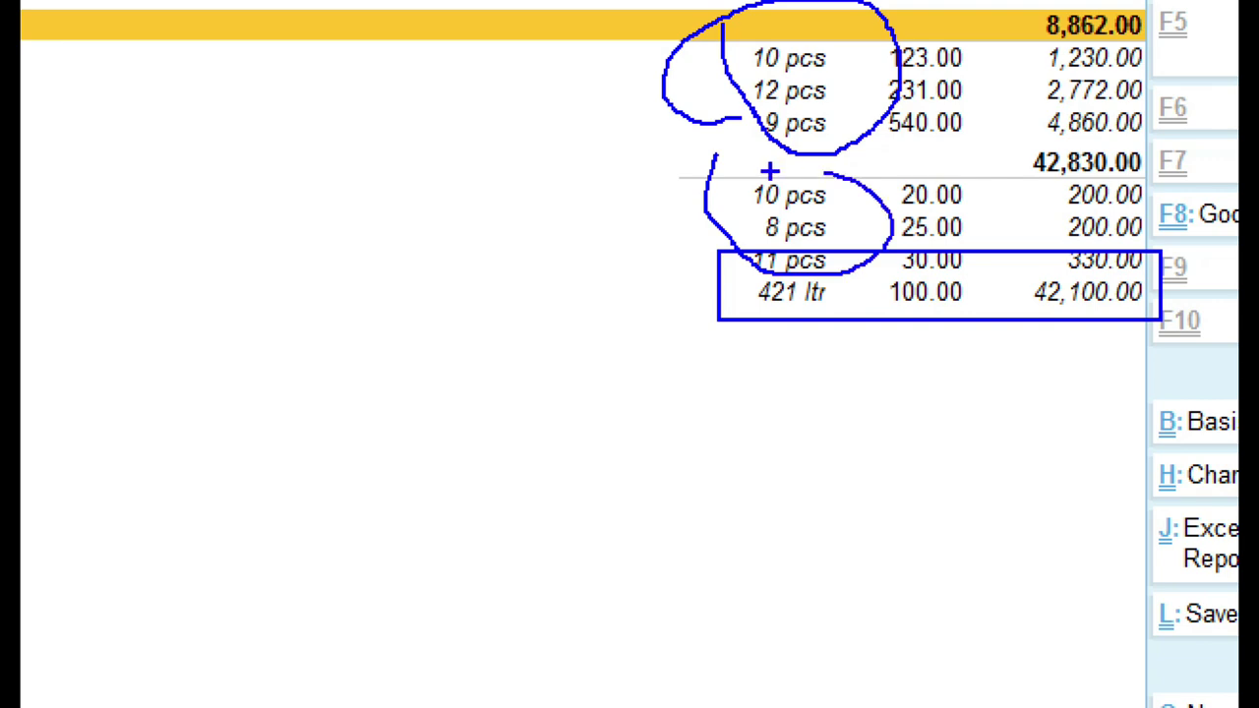
key(Escape)
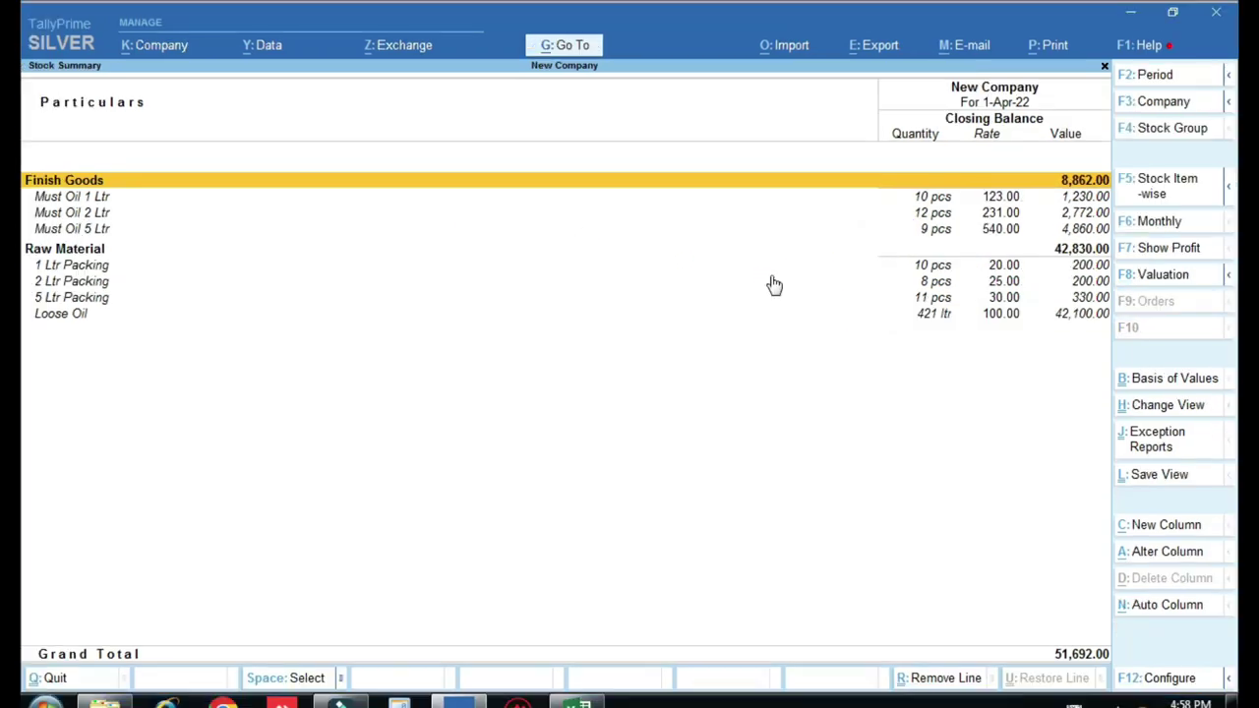
- Start a Sales voucher with Cash as the party and accept the dispatch and party details without entries
key(Escape)
key(Home)
key(Down)
key(Down)
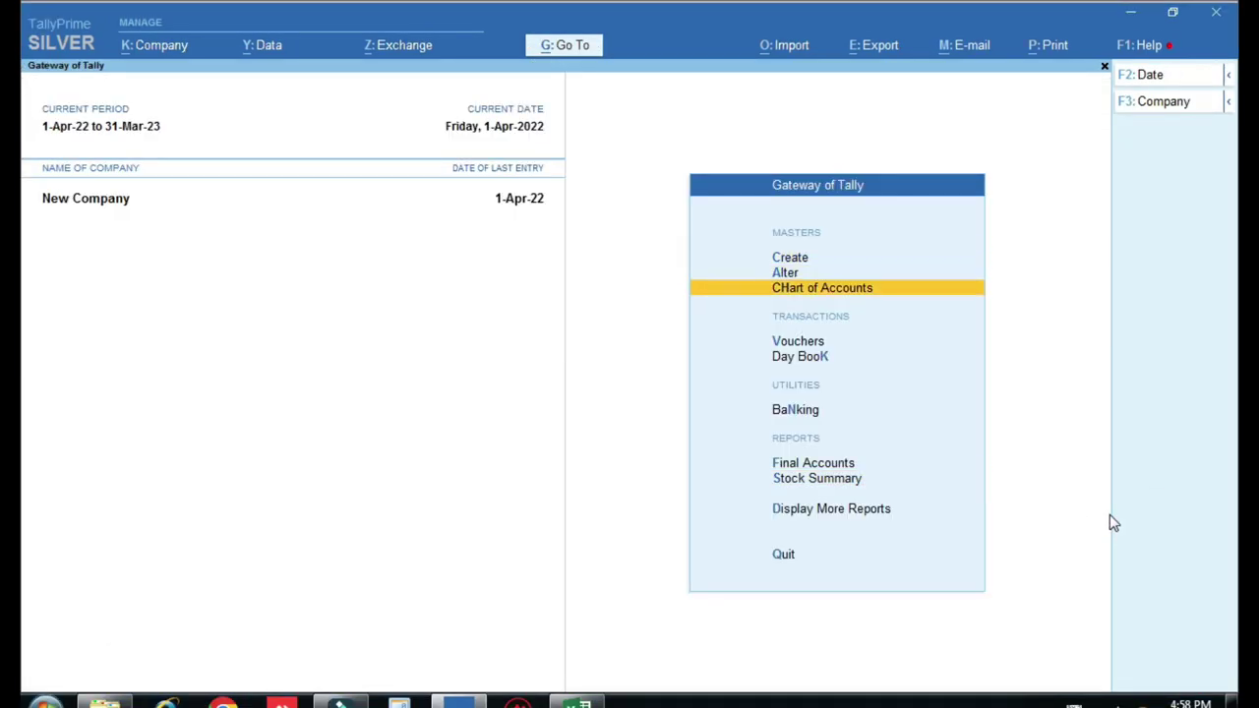
key(Down)
key(Return)
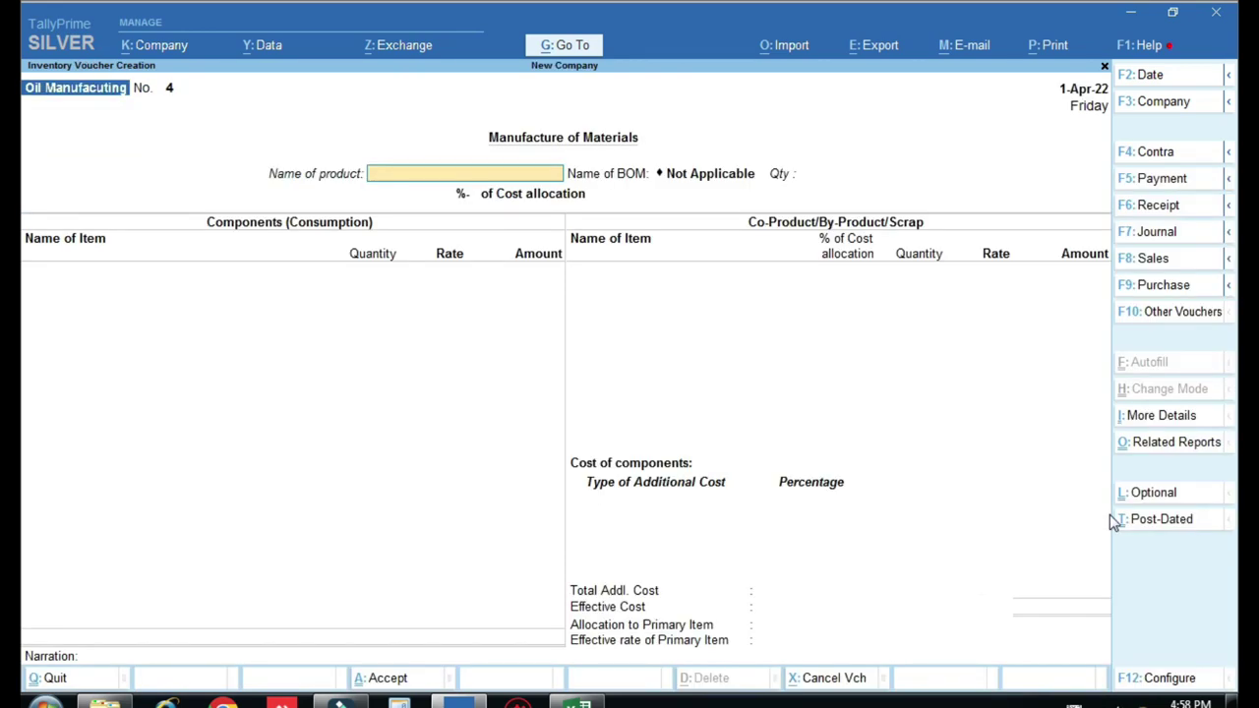
key(F8)
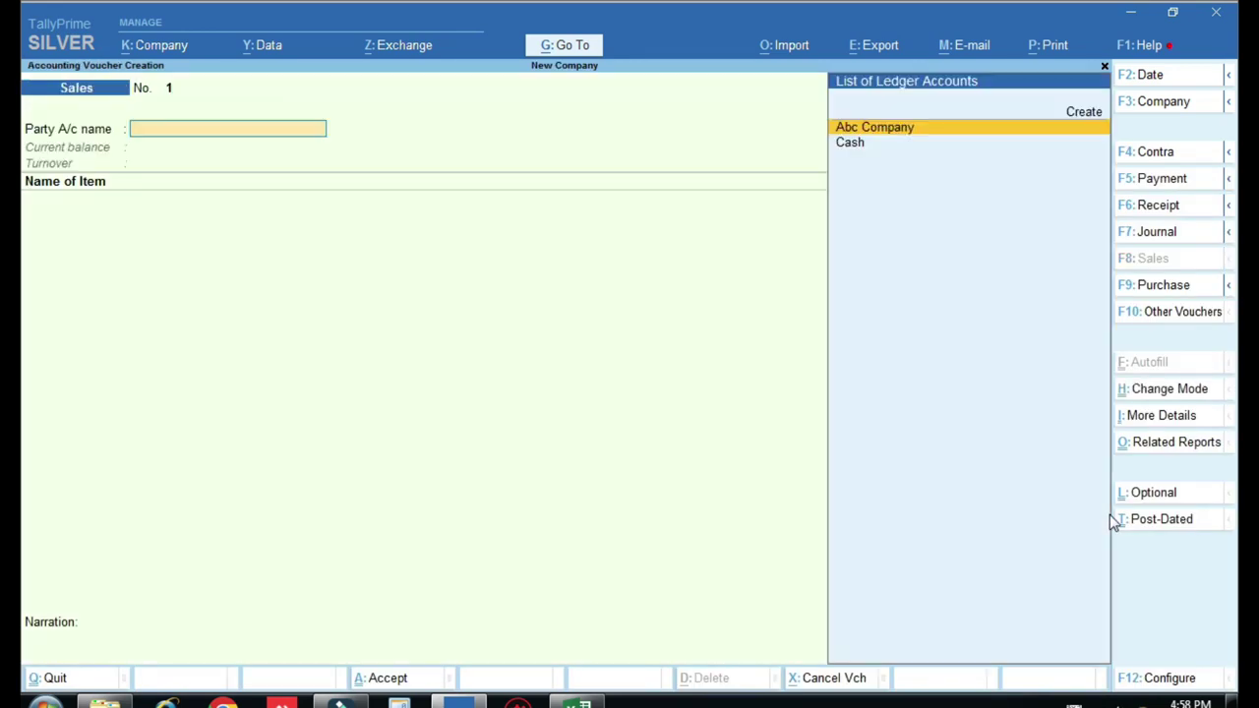
key(Down)
key(Return)
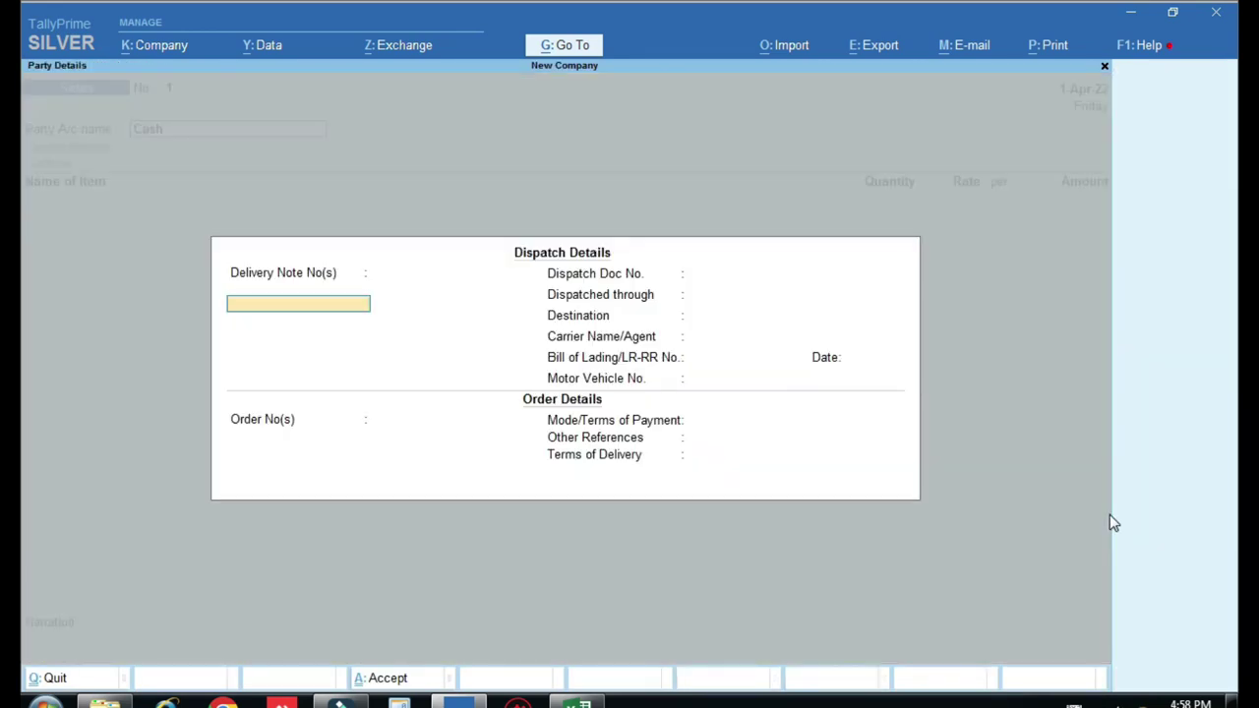
key(ctrl+a)
key(ctrl+a)
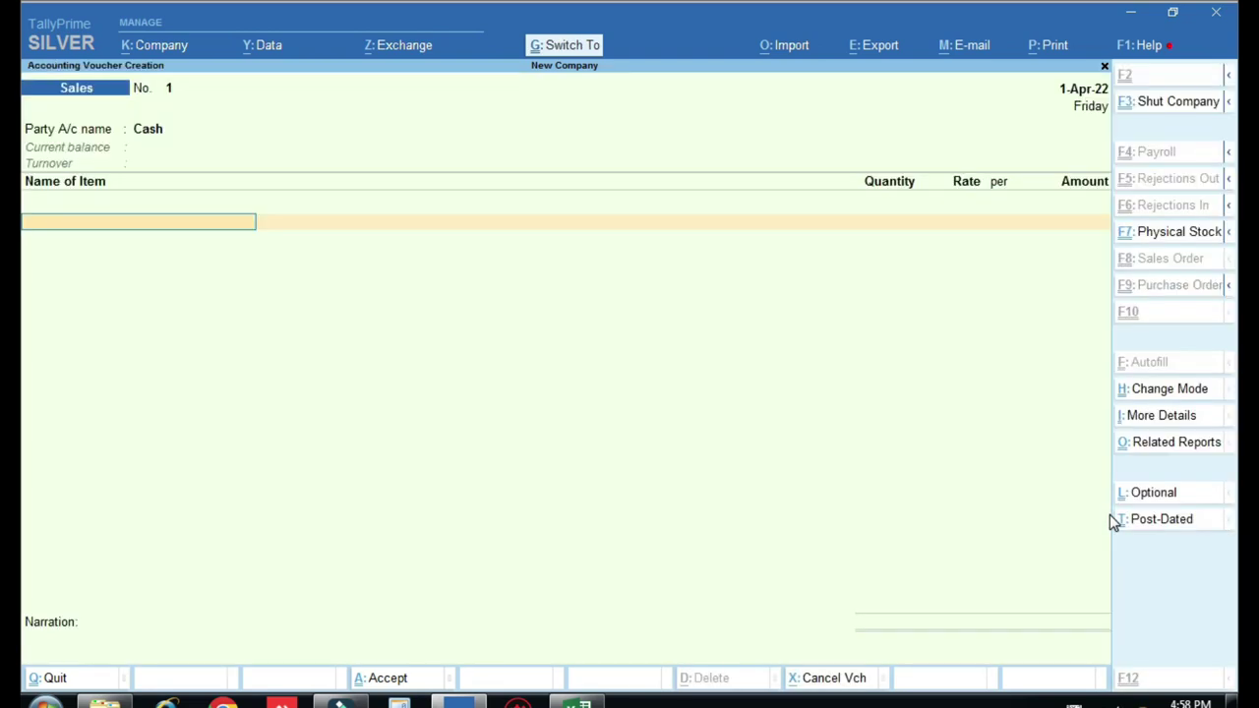
- Add Must Oil 1 Ltr to the sales voucher with a quantity of 2 pcs
text(1)
key(Down)
key(Down)
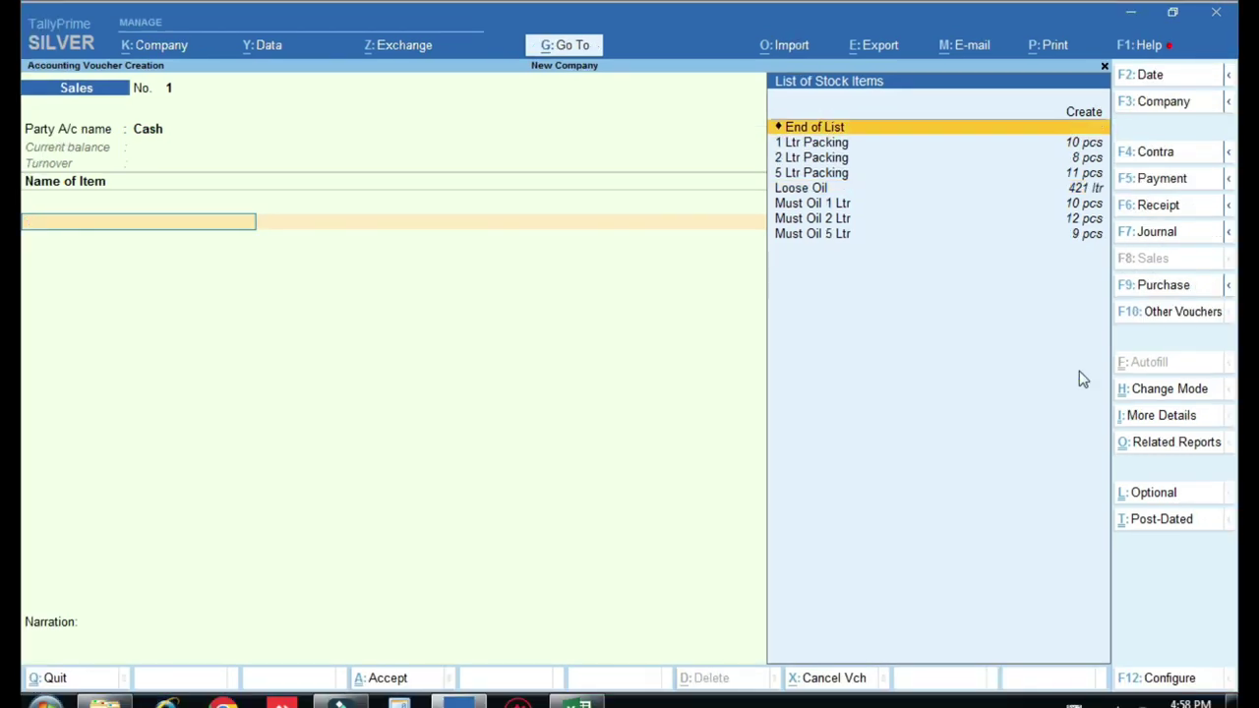
click(889, 204)
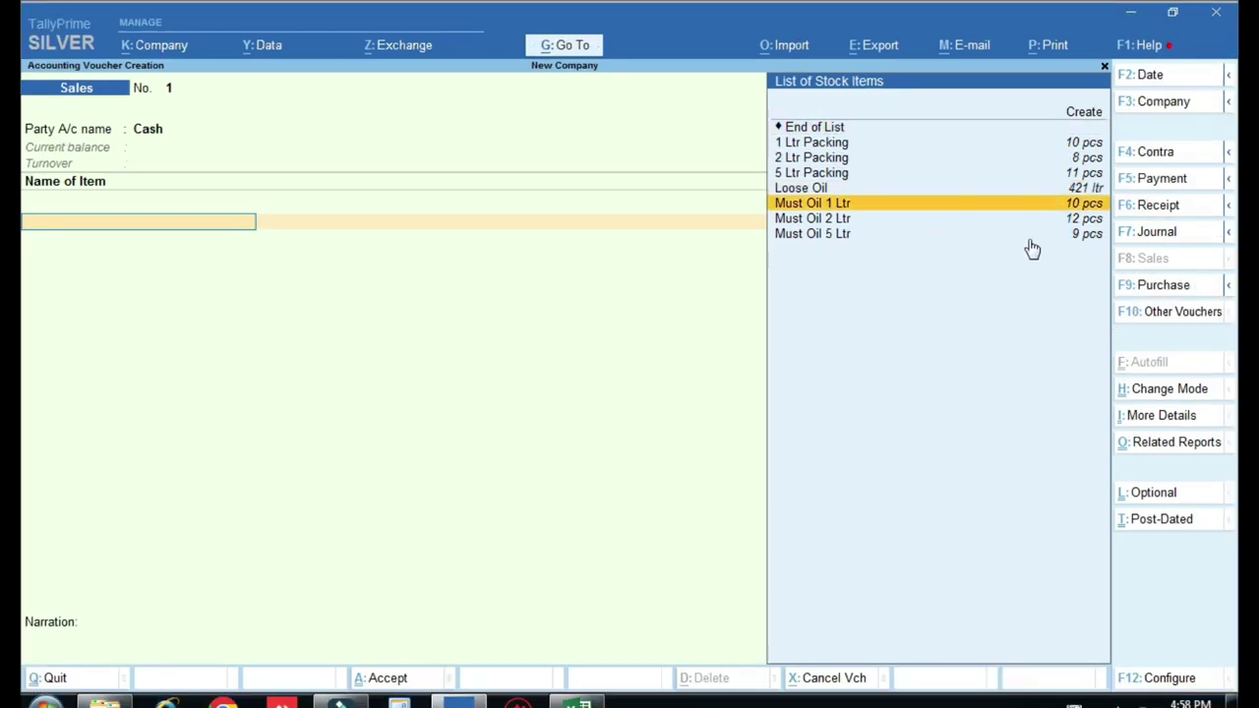
key(Return)
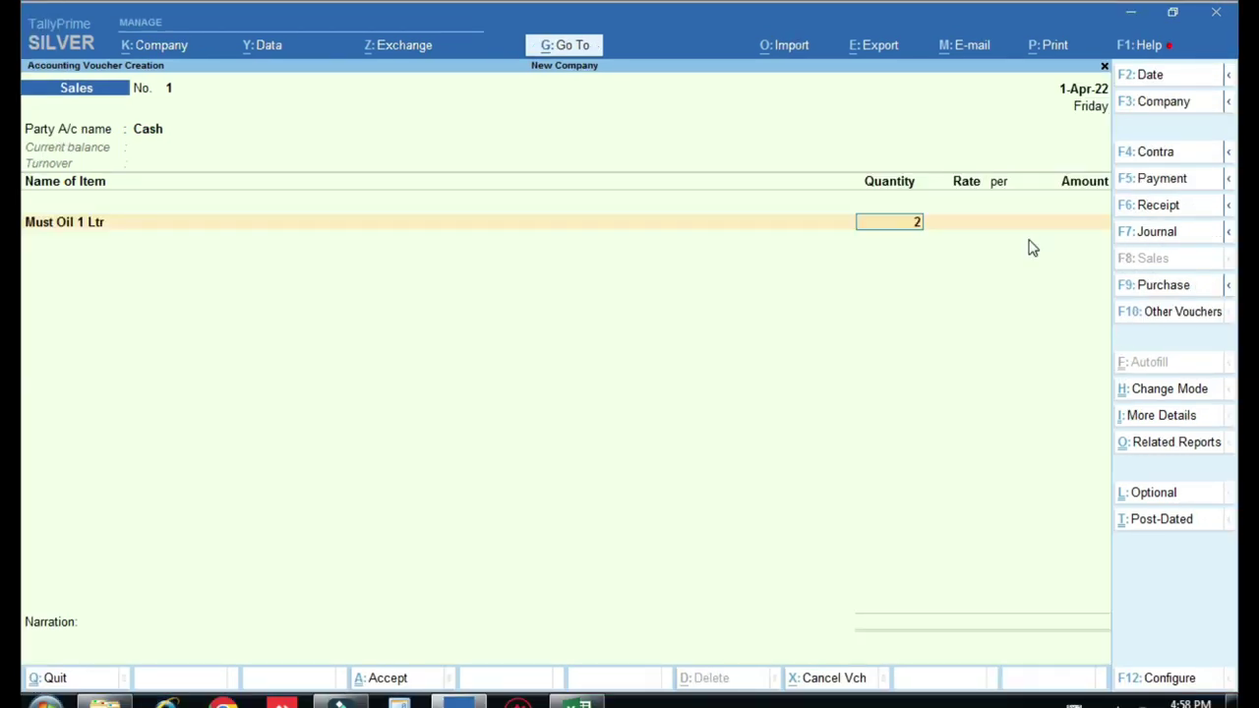
text(2)
key(Return)
key(Return)
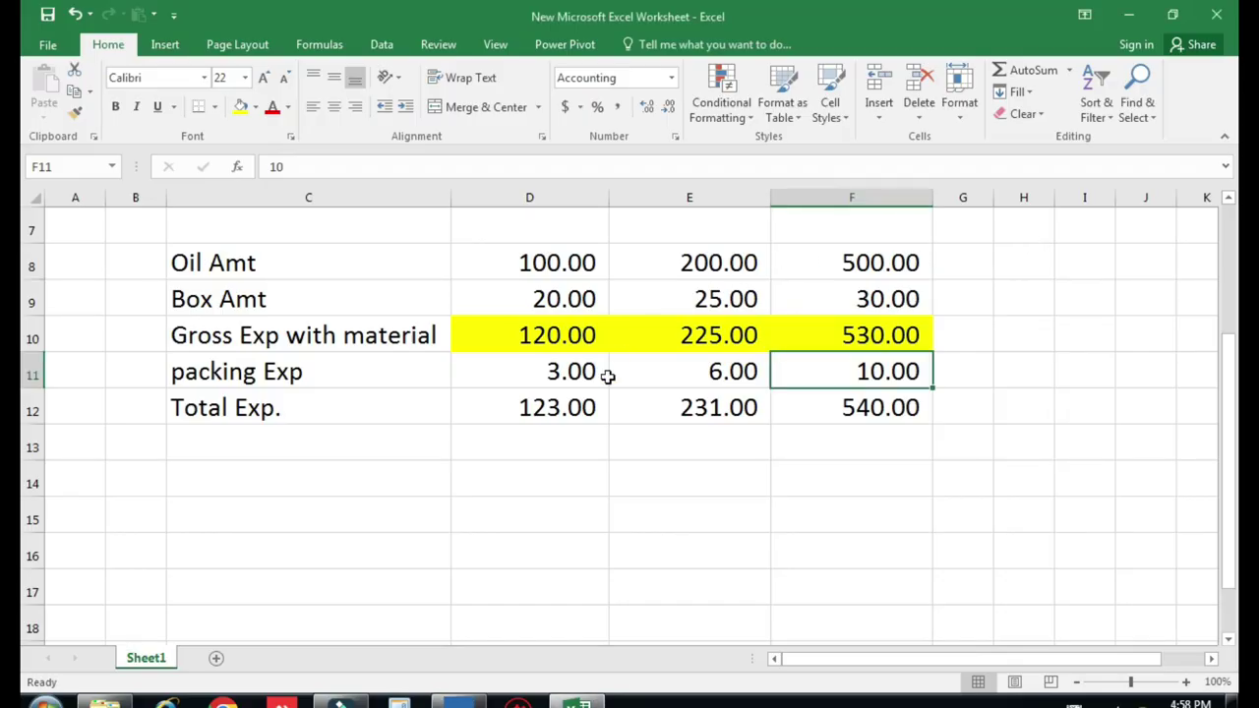
- Check the 1 ltr total expense in the Excel worksheet and set the Must Oil 1 Ltr selling rate to 150.00
click(587, 398)
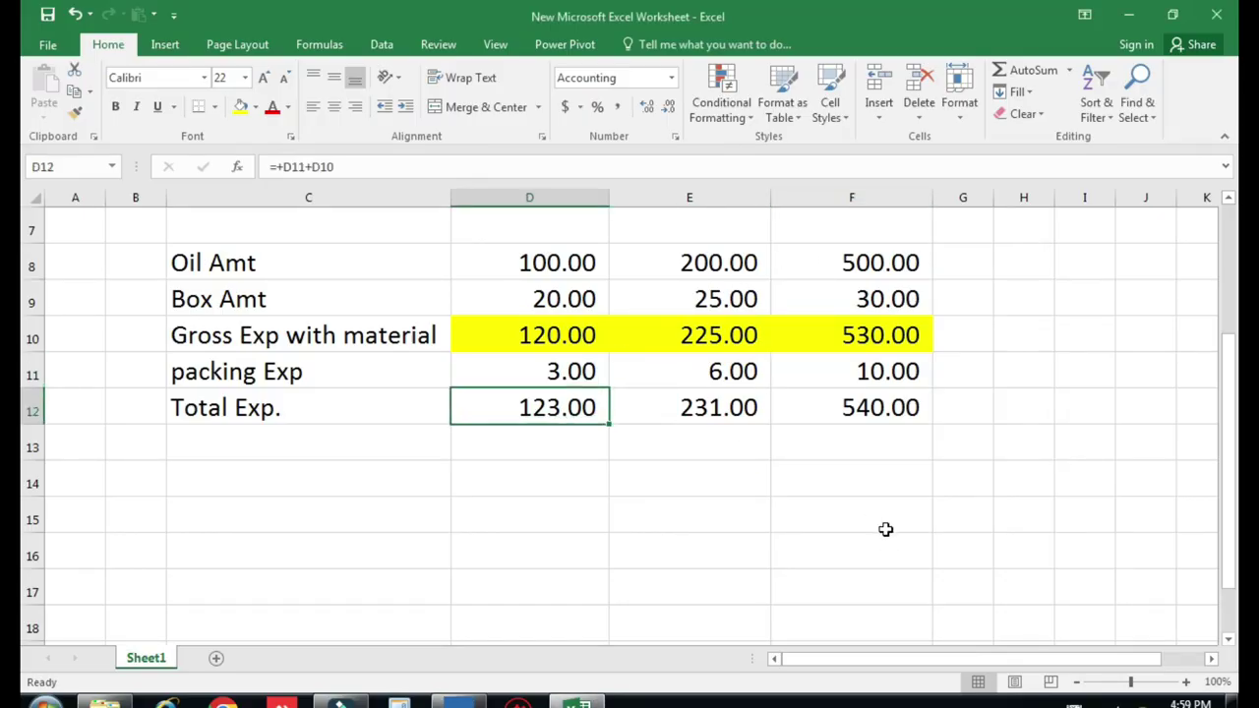
key(alt+Tab)
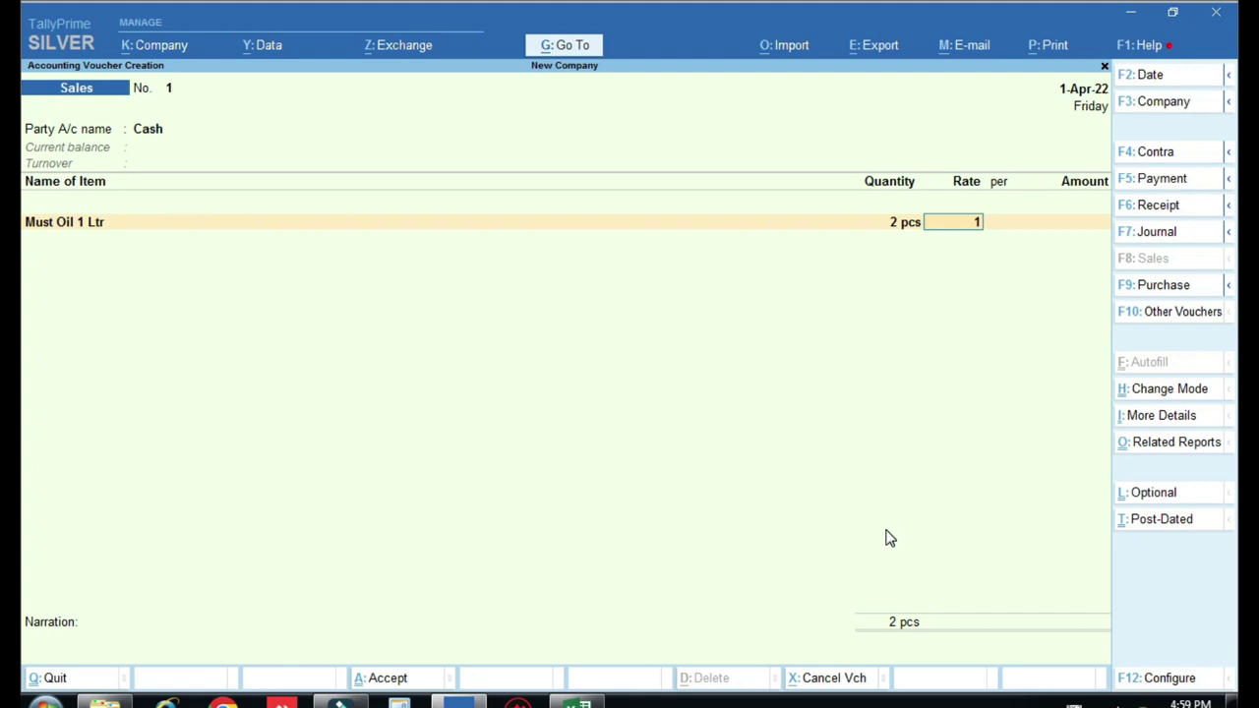
text(50)
key(Return)
key(Return)
key(Return)
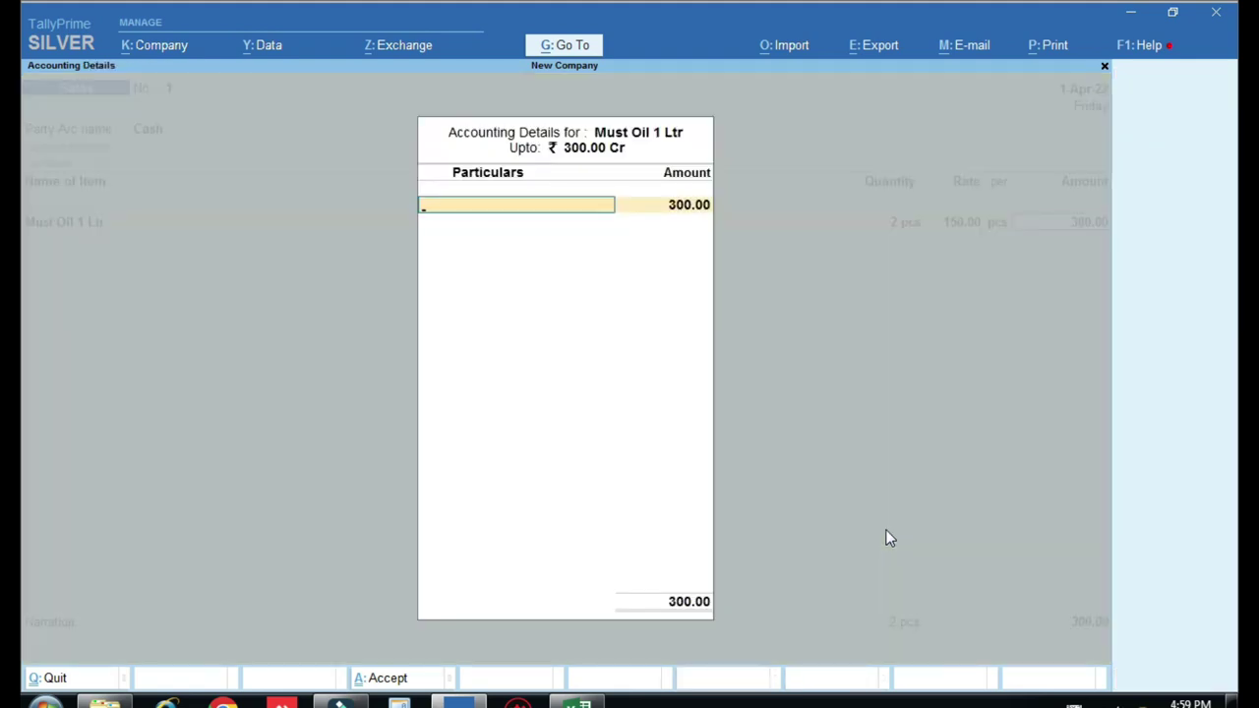
- Create the sales ledger Sale Gst 5% under Sales Accounts with Goods as the type of supply and save it
key(alt+c)
text(Sale Gst 5%)
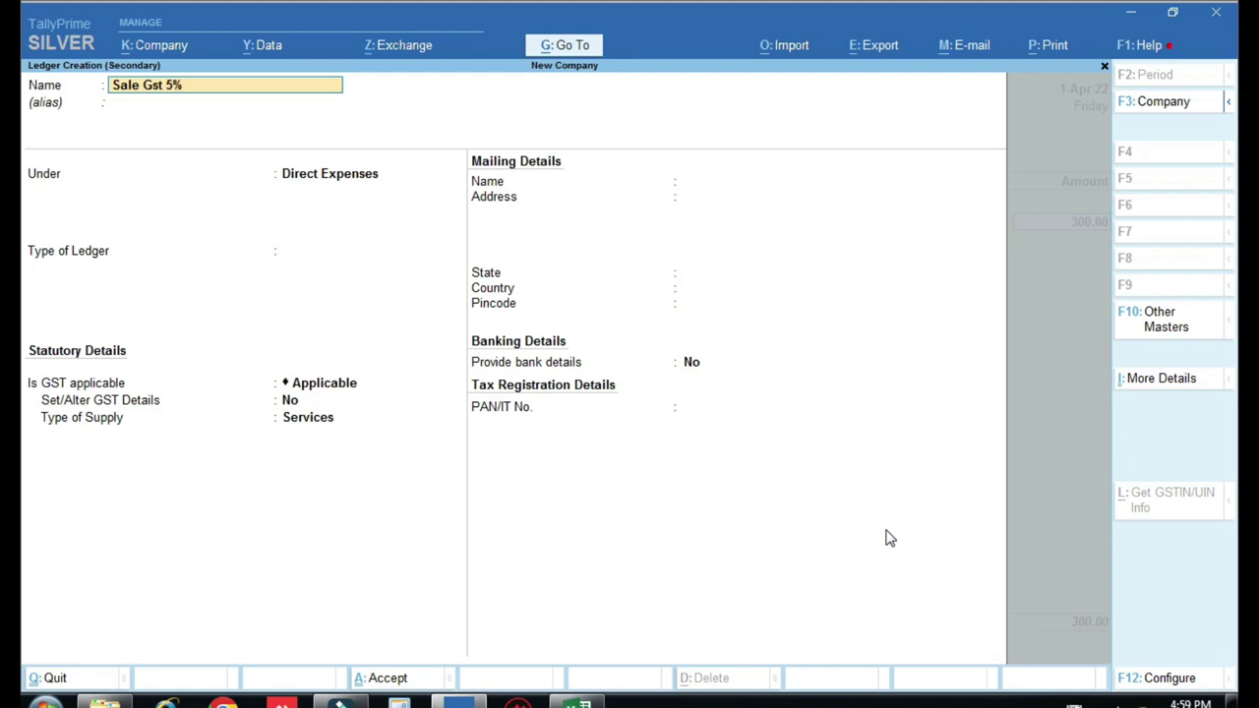
key(Return)
text(Sal)
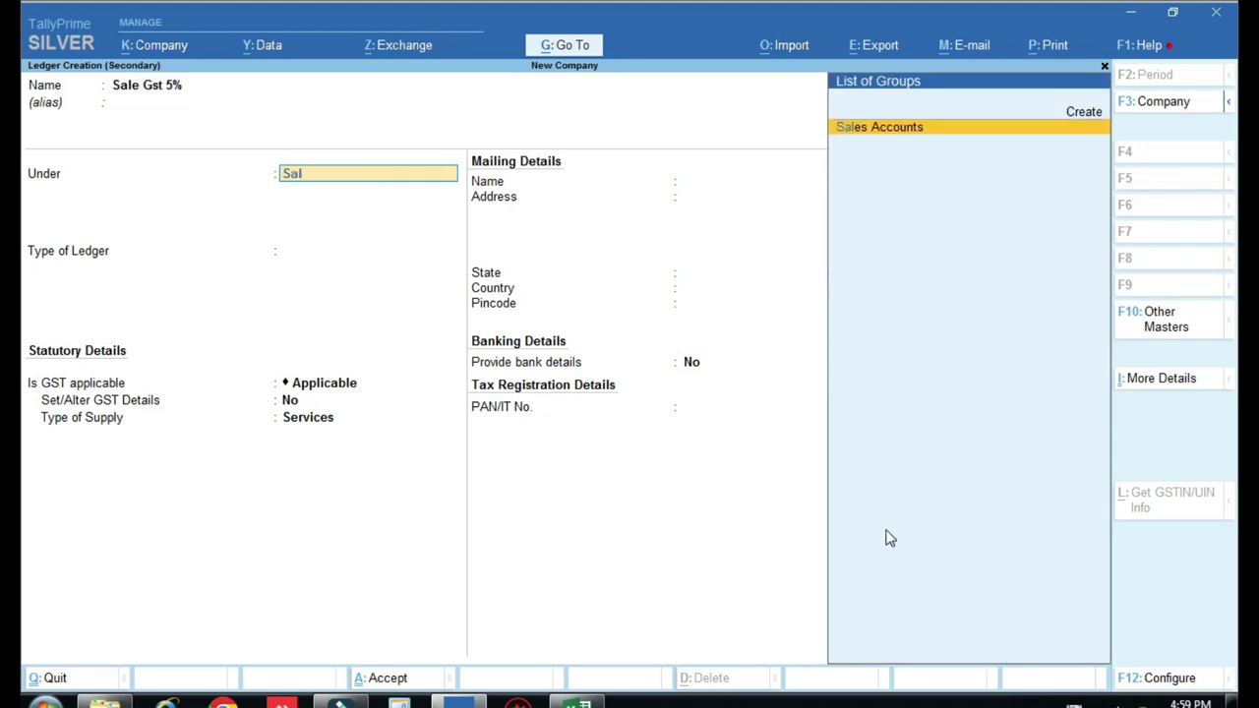
key(Return)
key(Return)
key(Return)
key(Return)
key(Up)
key(Return)
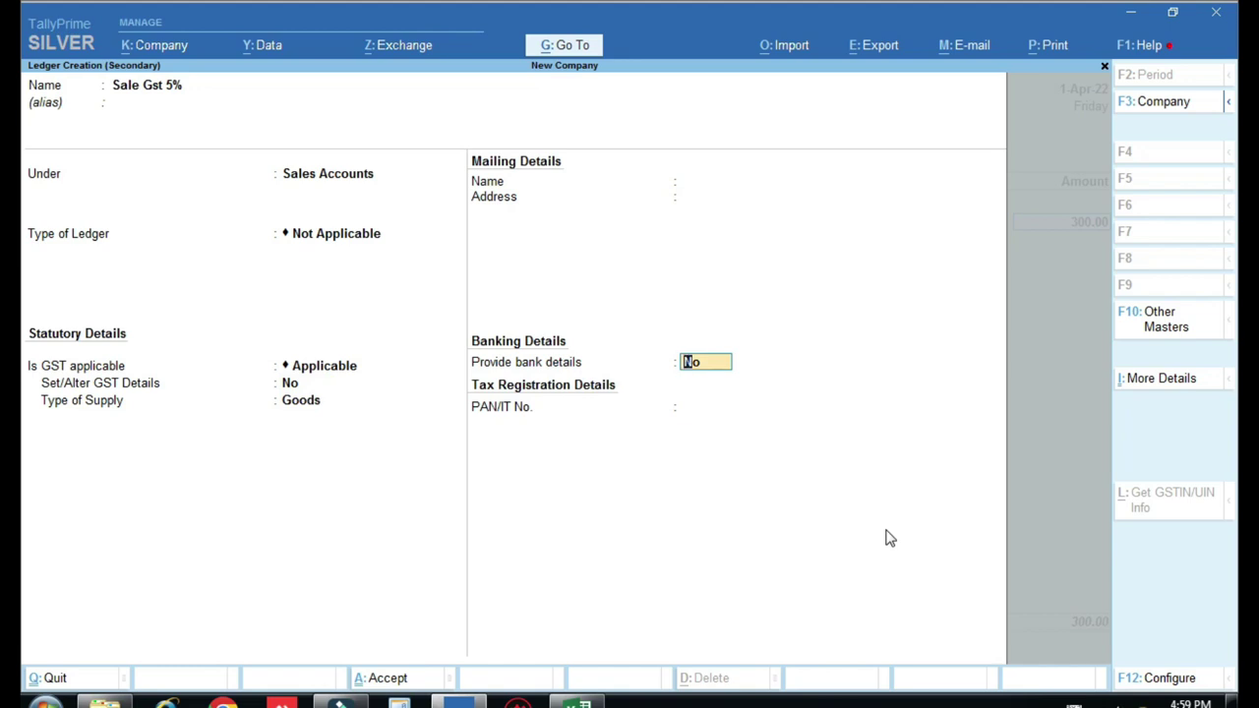
key(Return)
key(Return)
- Choose a sales nature of transaction for the Must Oil 1 Ltr line and accept its accounting details
text(Sale)
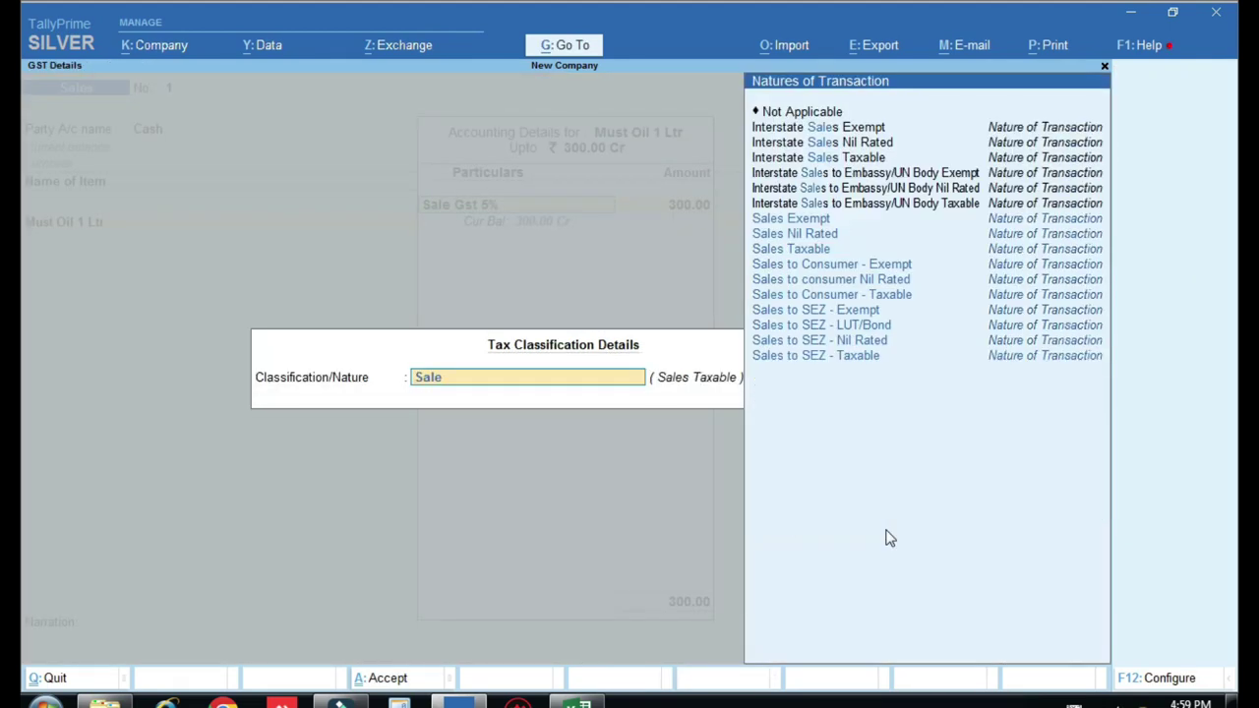
key(Down)
key(Down)
key(Down)
key(Return)
key(Return)
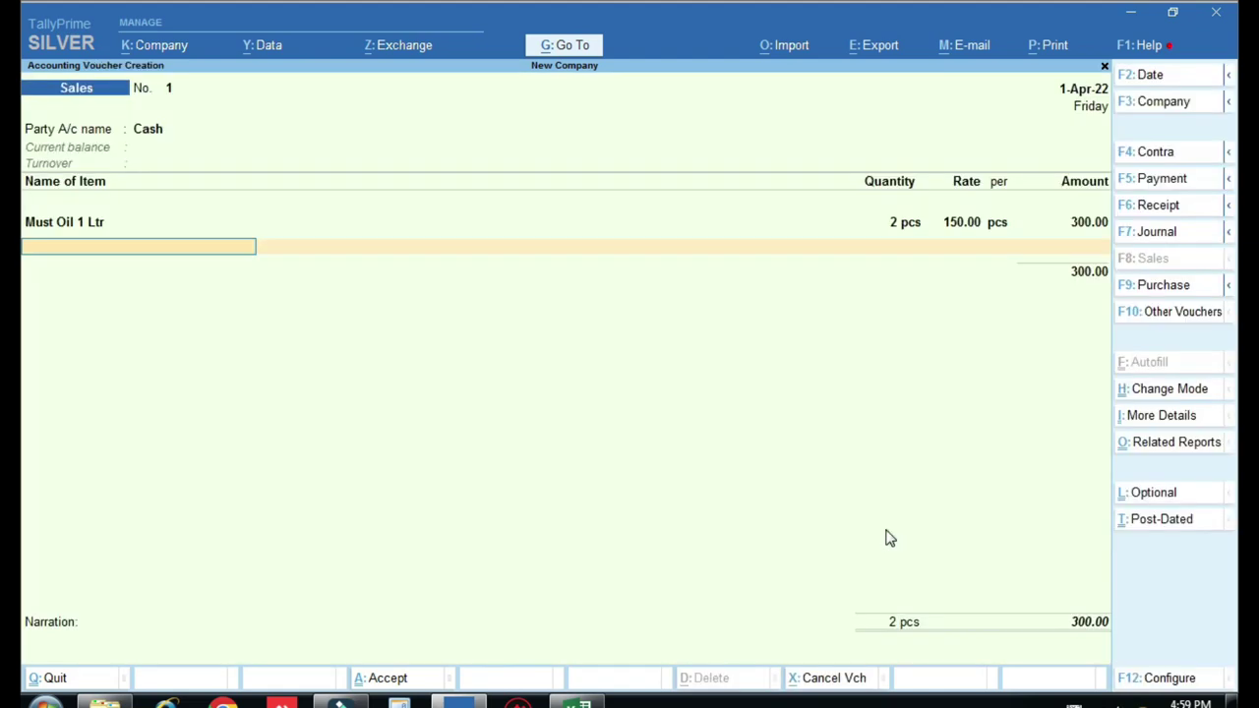
- Add Must Oil 2 Ltr as the second sales item with a quantity of 5 pcs
text(Mu)
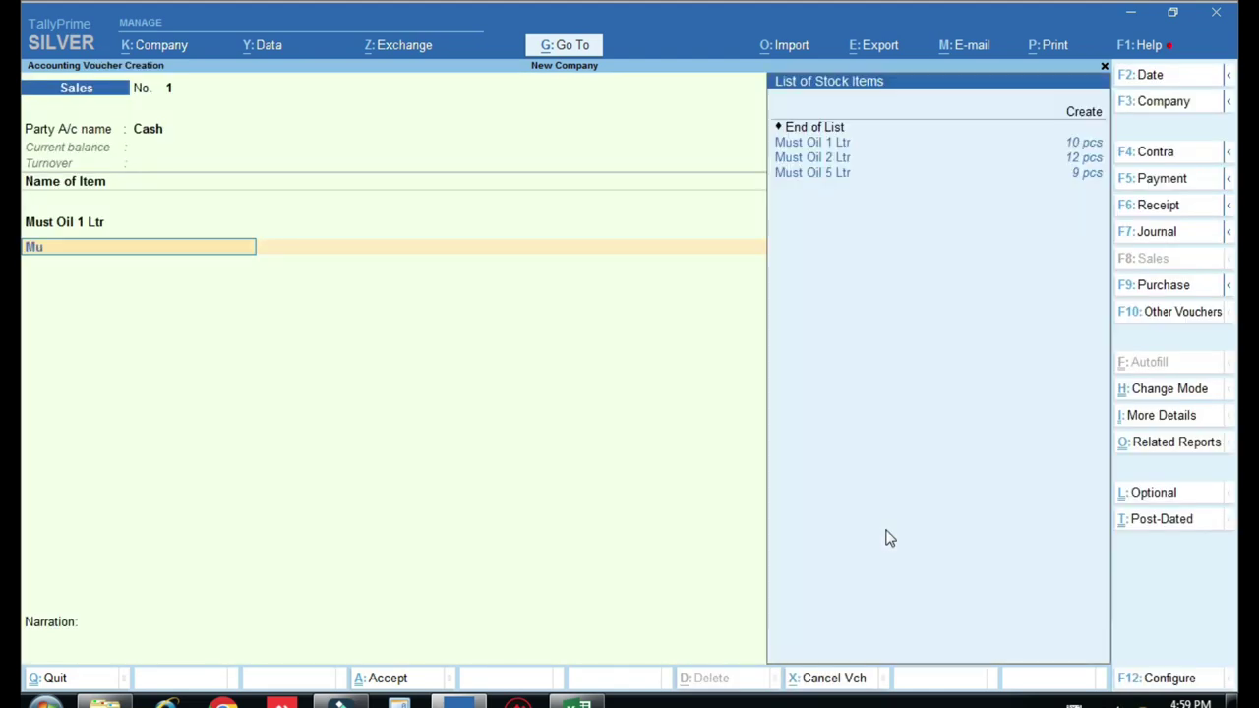
key(Down)
key(Return)
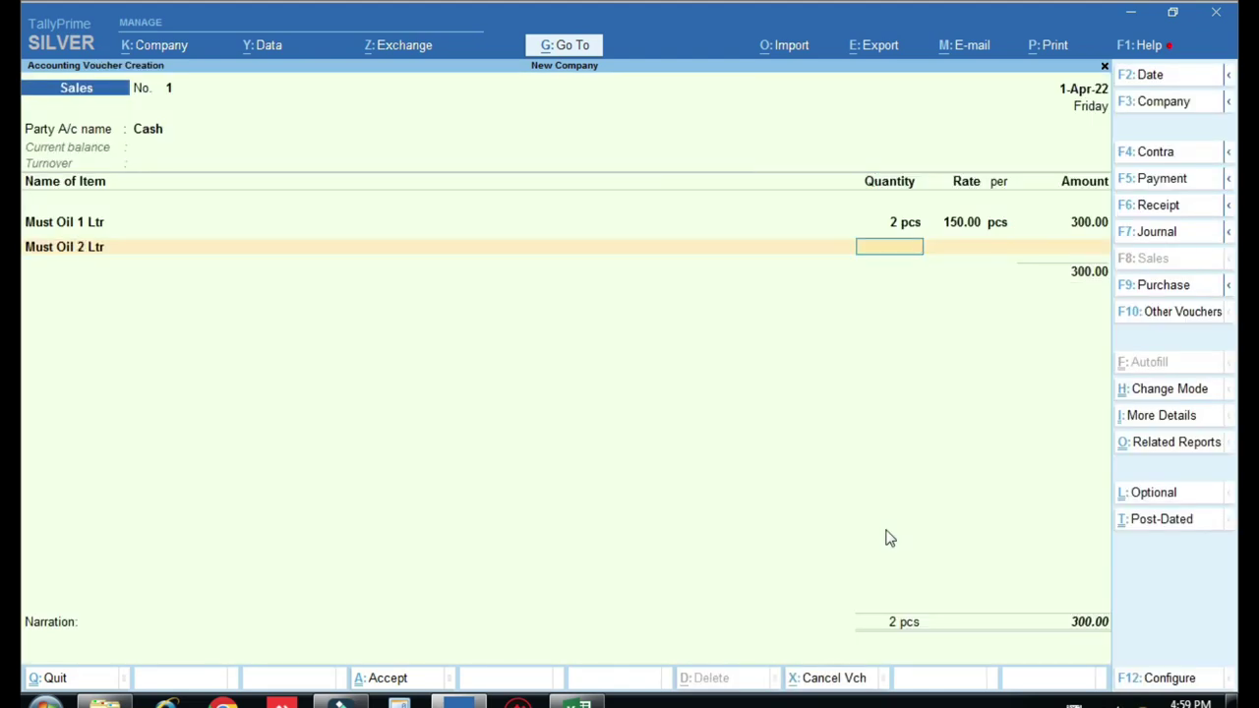
text(5)
key(Return)
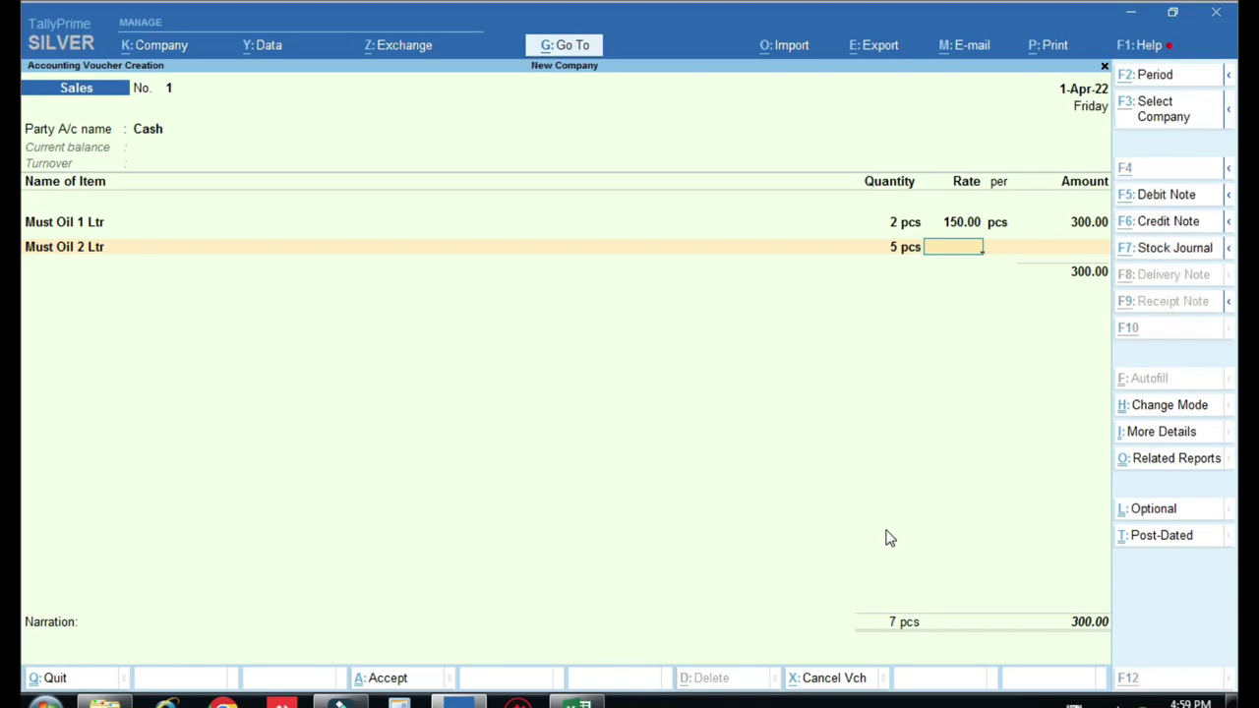
- Check the 2 ltr total expense in the Excel worksheet and set the Must Oil 2 Ltr selling rate to 270
key(alt+Tab)
key(alt)
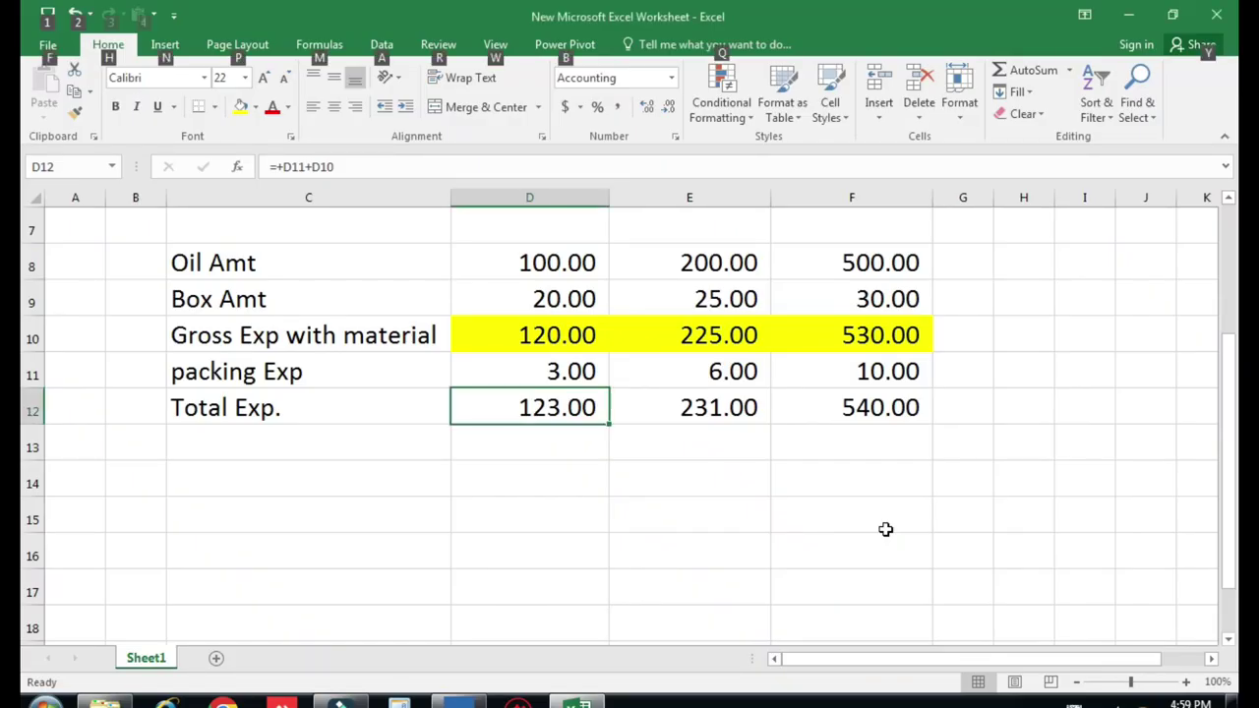
key(alt+Tab)
text(70)
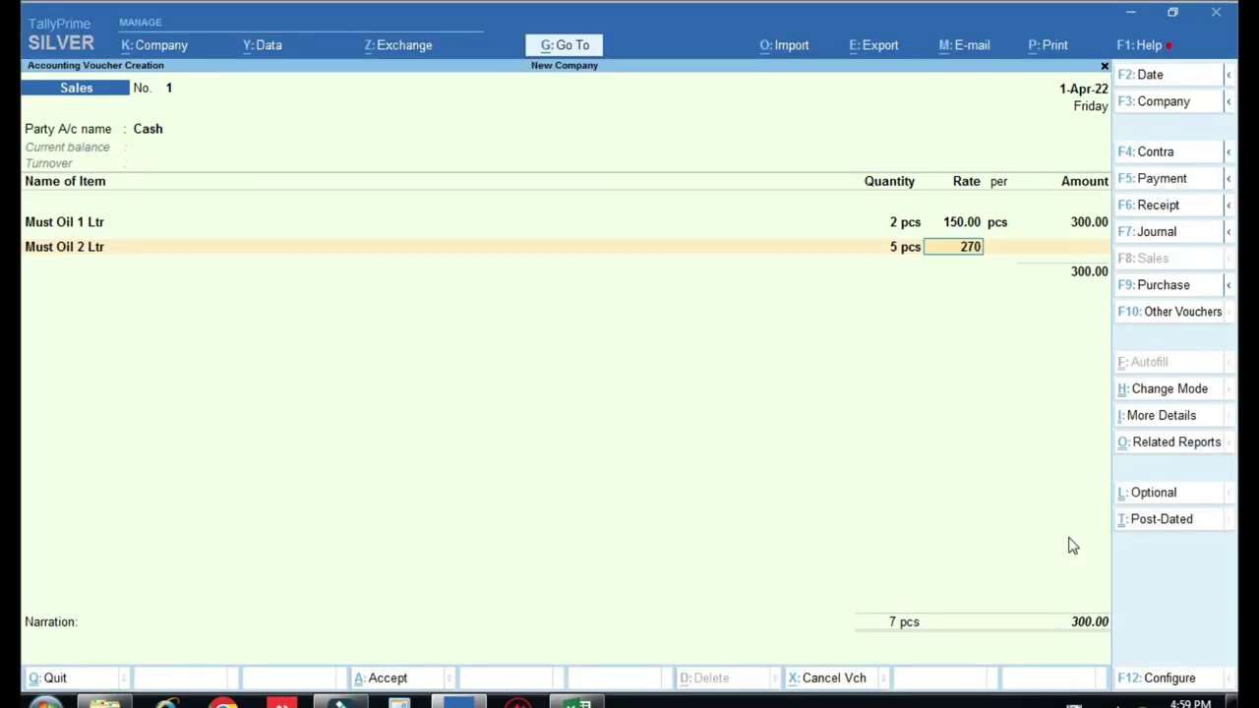
key(Return)
key(Return)
key(Return)
- Allocate the Must Oil 2 Ltr line to the Sale Gst 5% ledger with a sales nature of transaction and accept it
text(Sa)
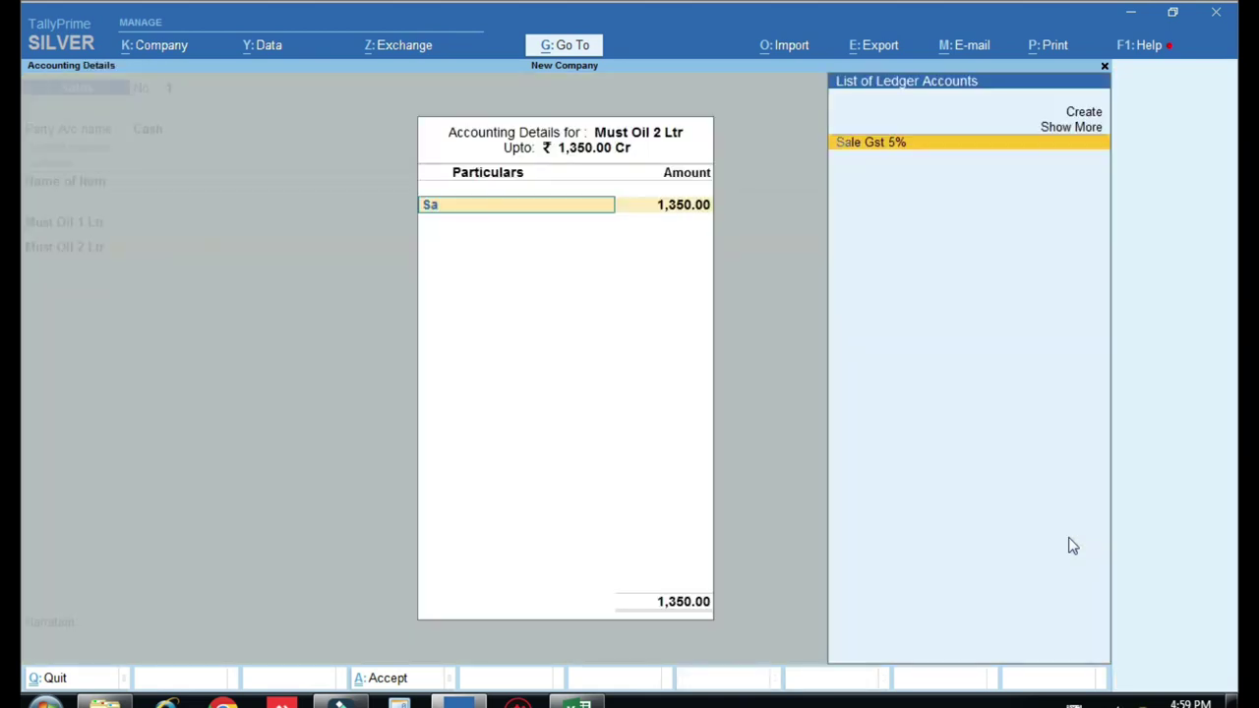
key(Return)
text(Sal)
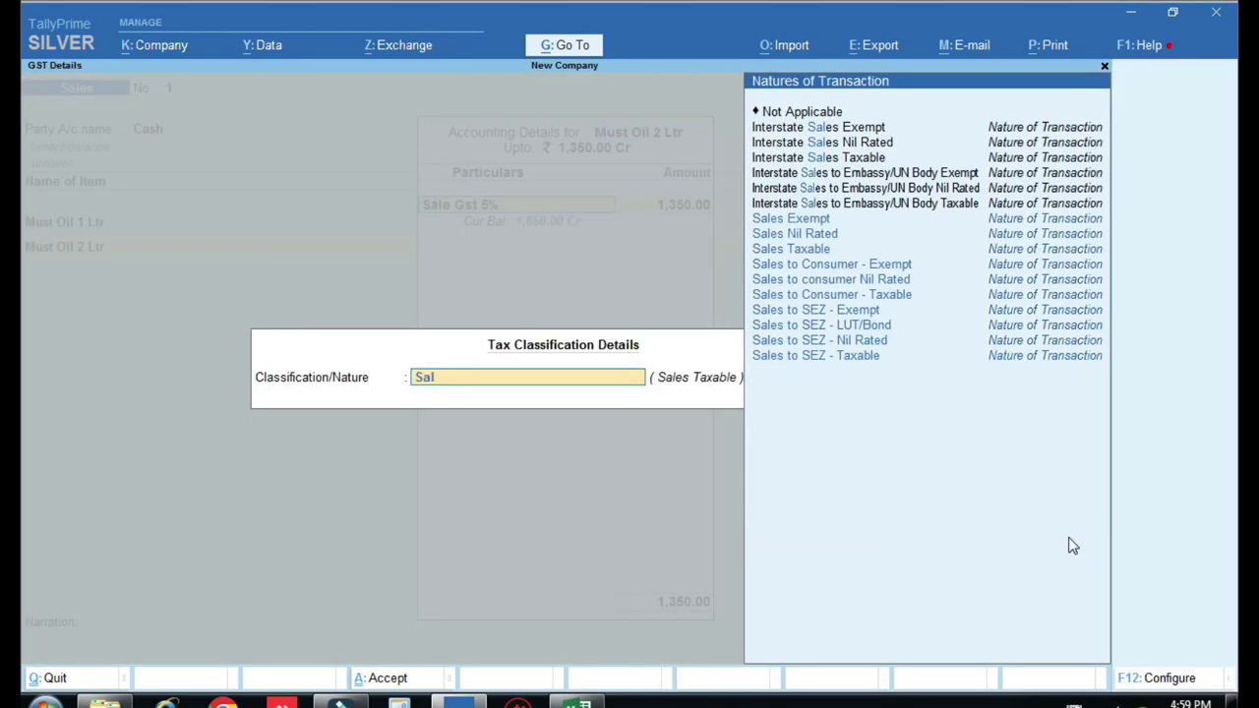
key(Down)
key(Down)
key(Down)
key(Up)
key(Return)
key(Return)
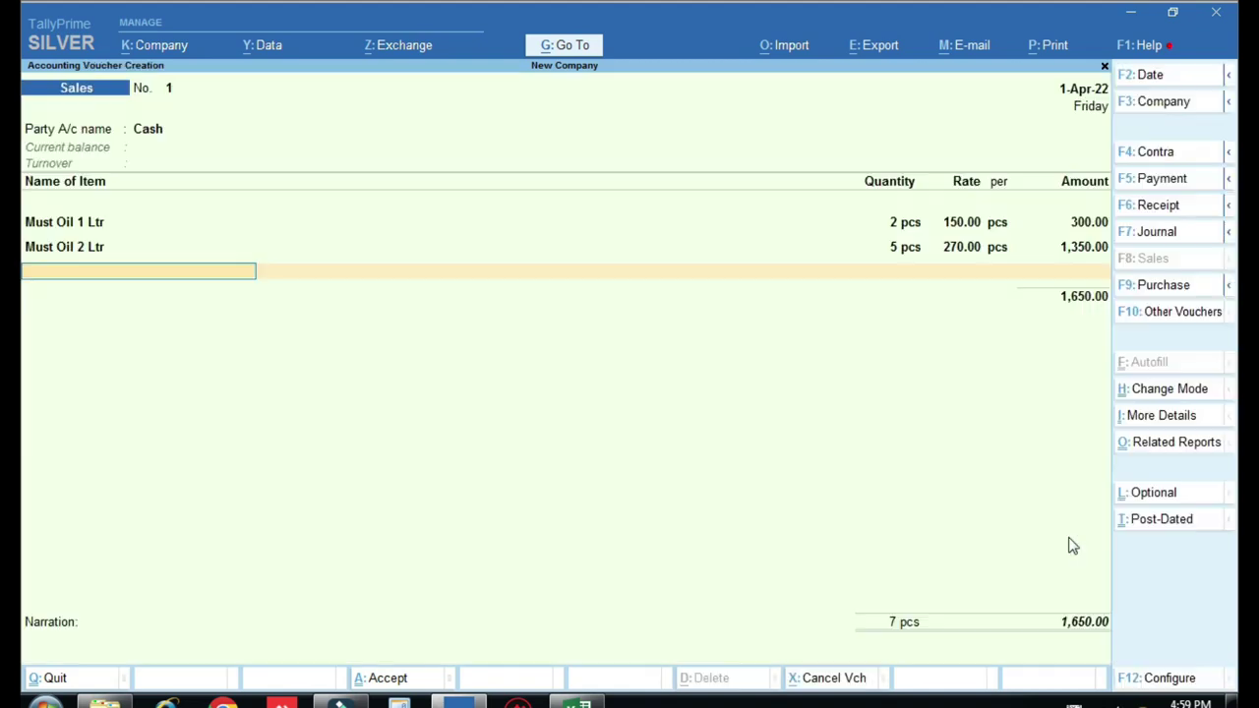
- Add Must Oil 5 Ltr as the third sales item with a quantity of 3 pcs
text(m)
key(Down)
key(Down)
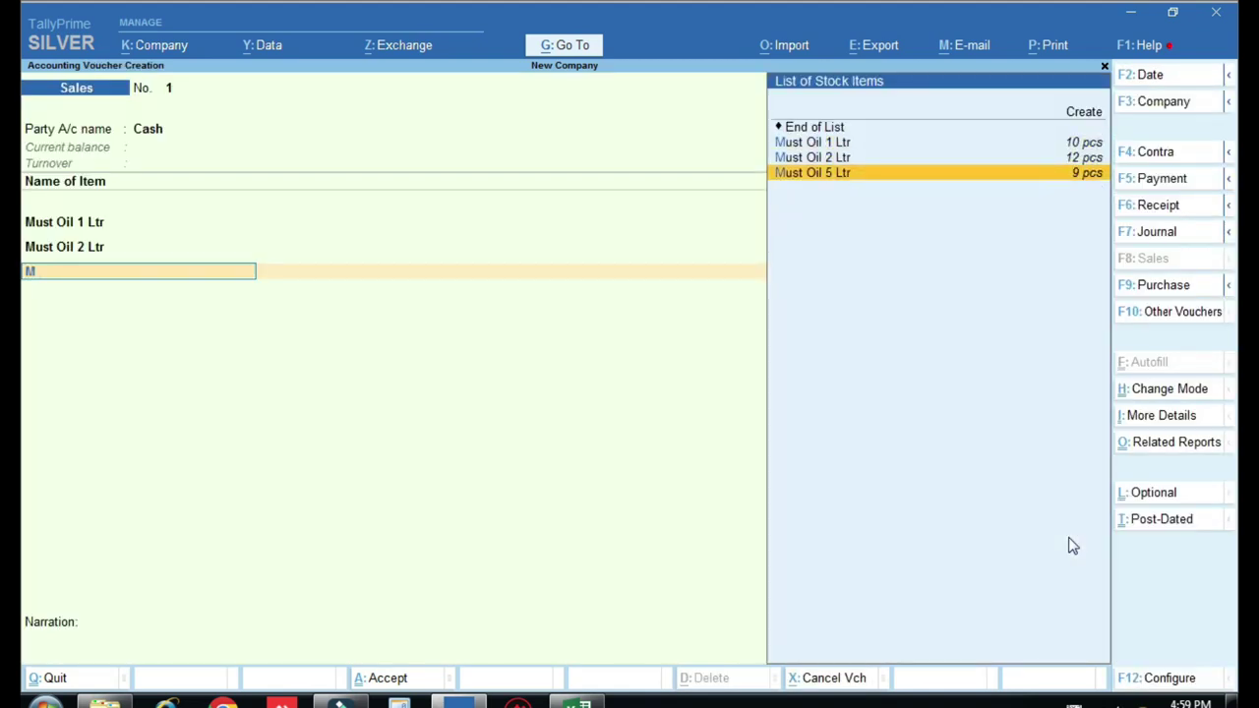
key(Return)
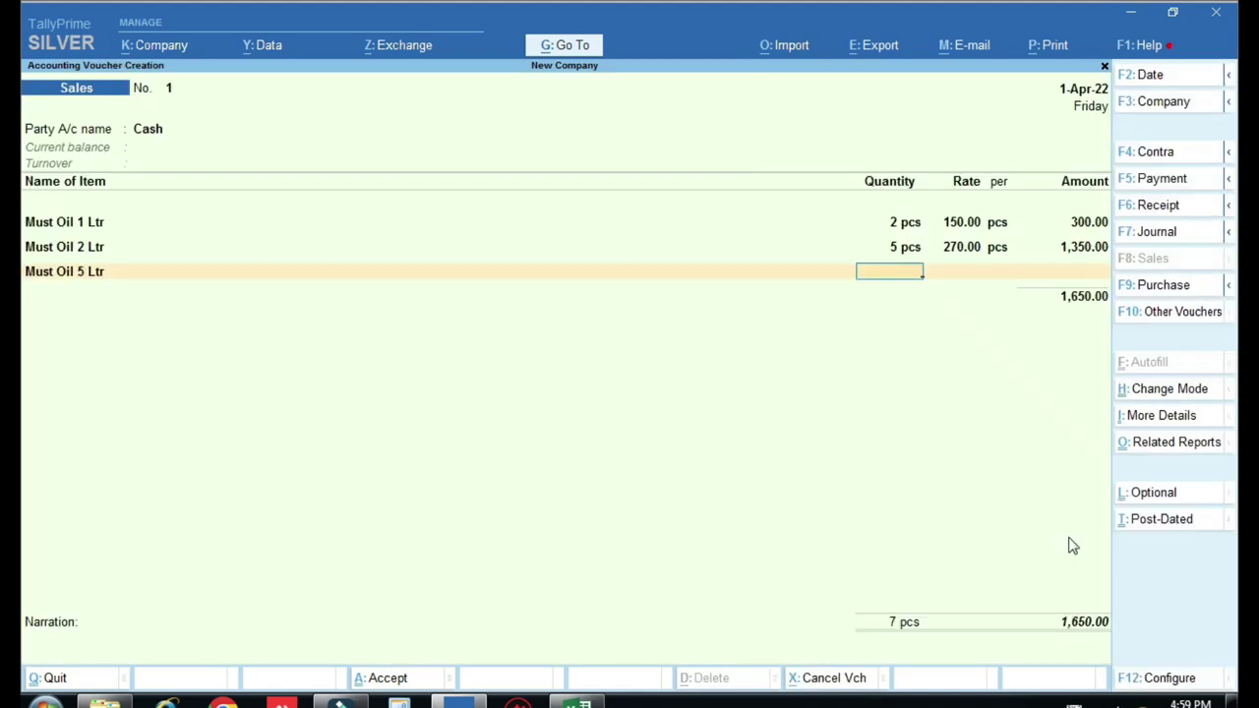
text(3)
key(Return)
- Check the 5 ltr cost in the Excel worksheet and set the Must Oil 5 Ltr selling rate to 600
key(alt+Tab)
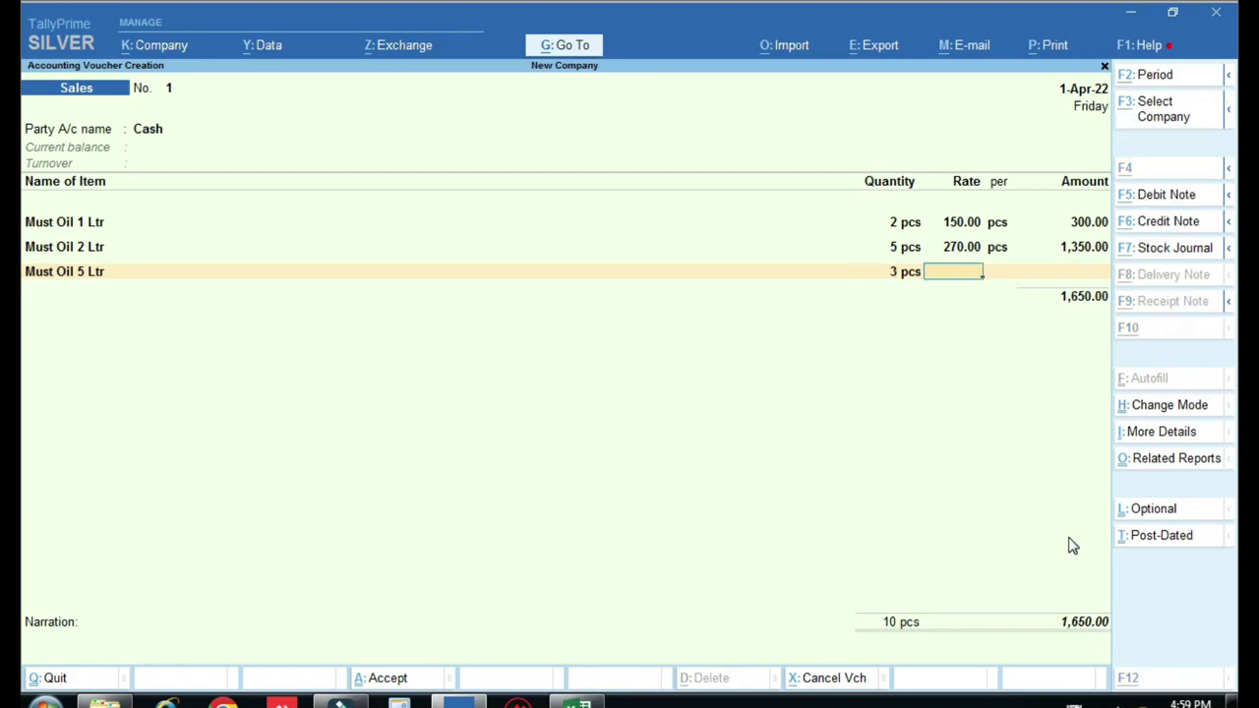
click(898, 422)
key(alt+Tab)
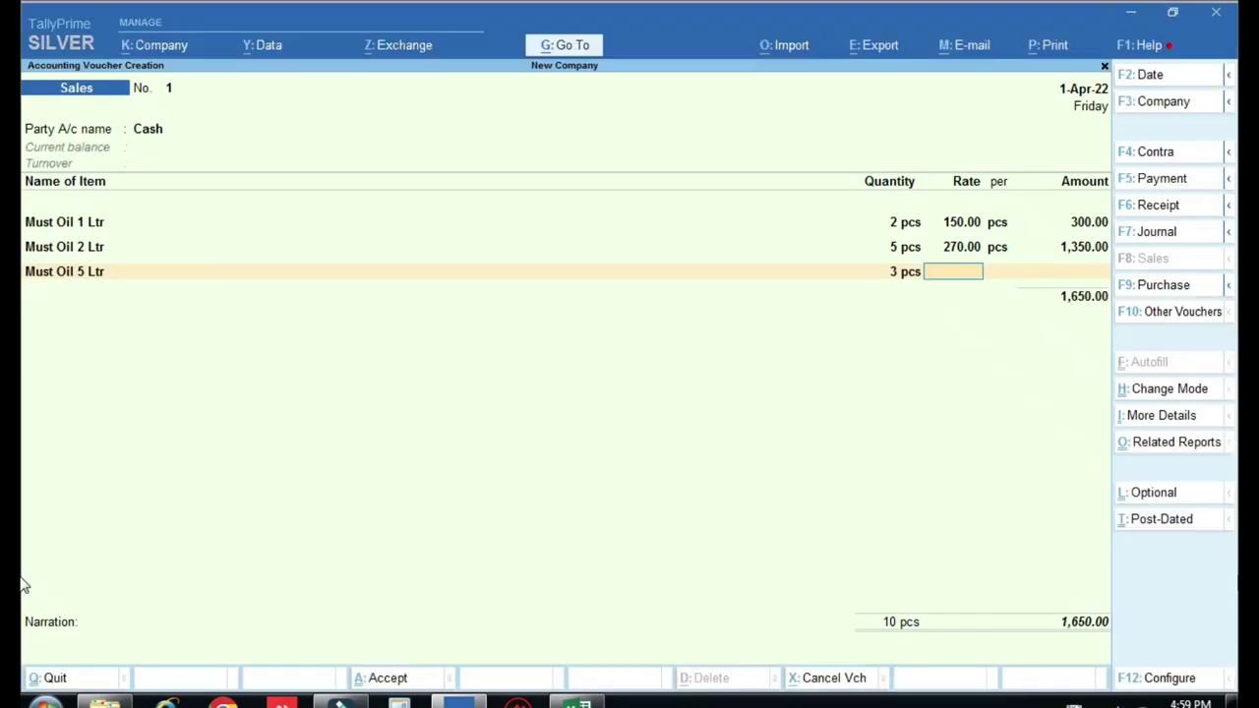
text(600)
key(Return)
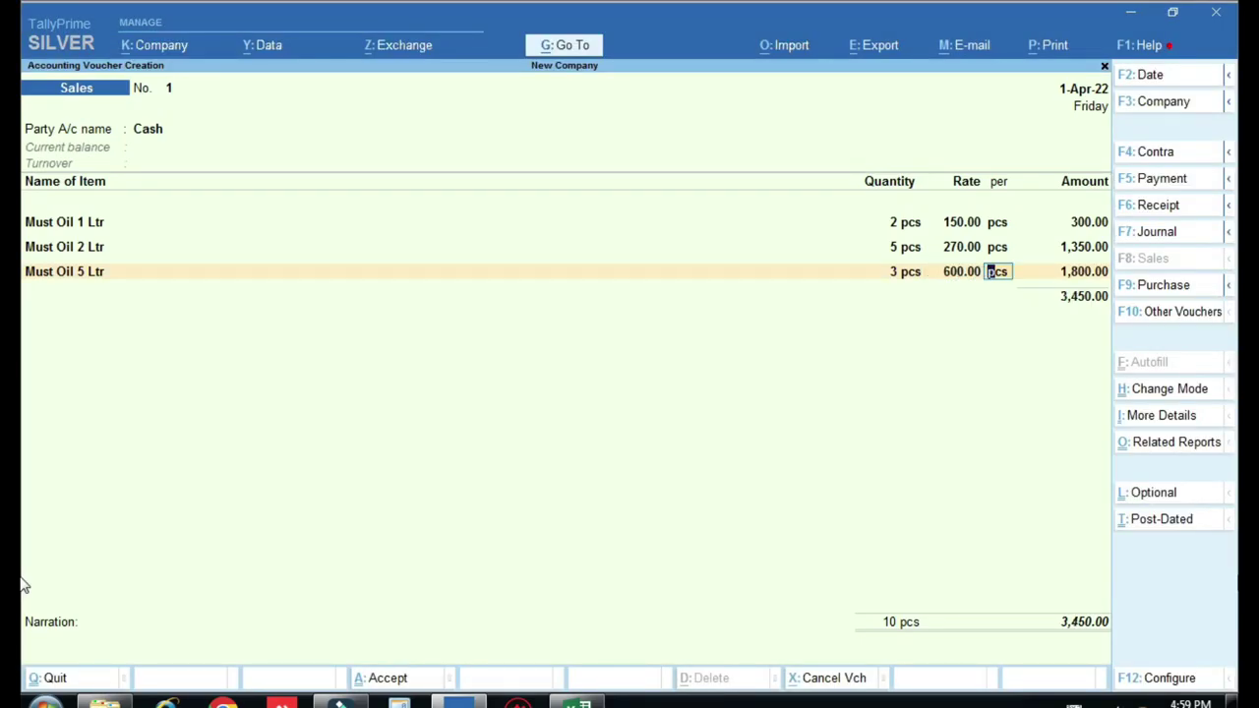
- Allocate the Must Oil 5 Ltr line to Sale Gst 5% with a sales nature of transaction and finish the item list
key(Return)
key(Return)
text(Sa)
key(Return)
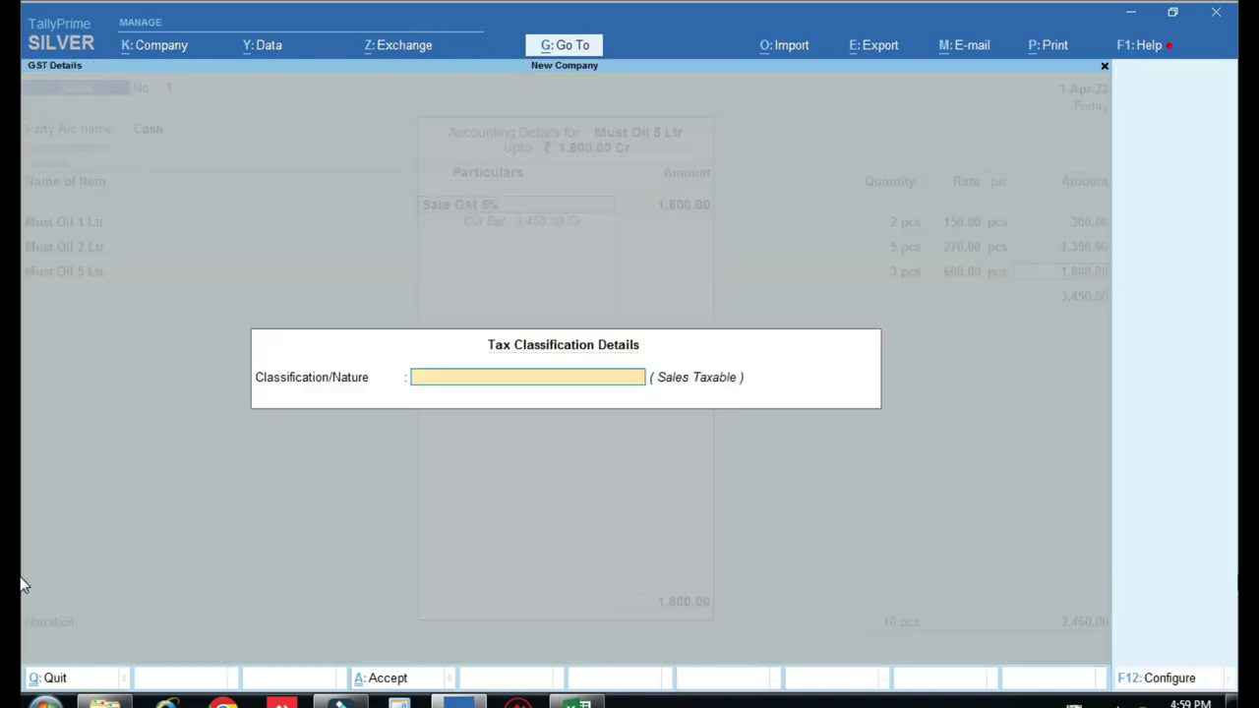
text(Sa)
key(Down)
key(Down)
key(Return)
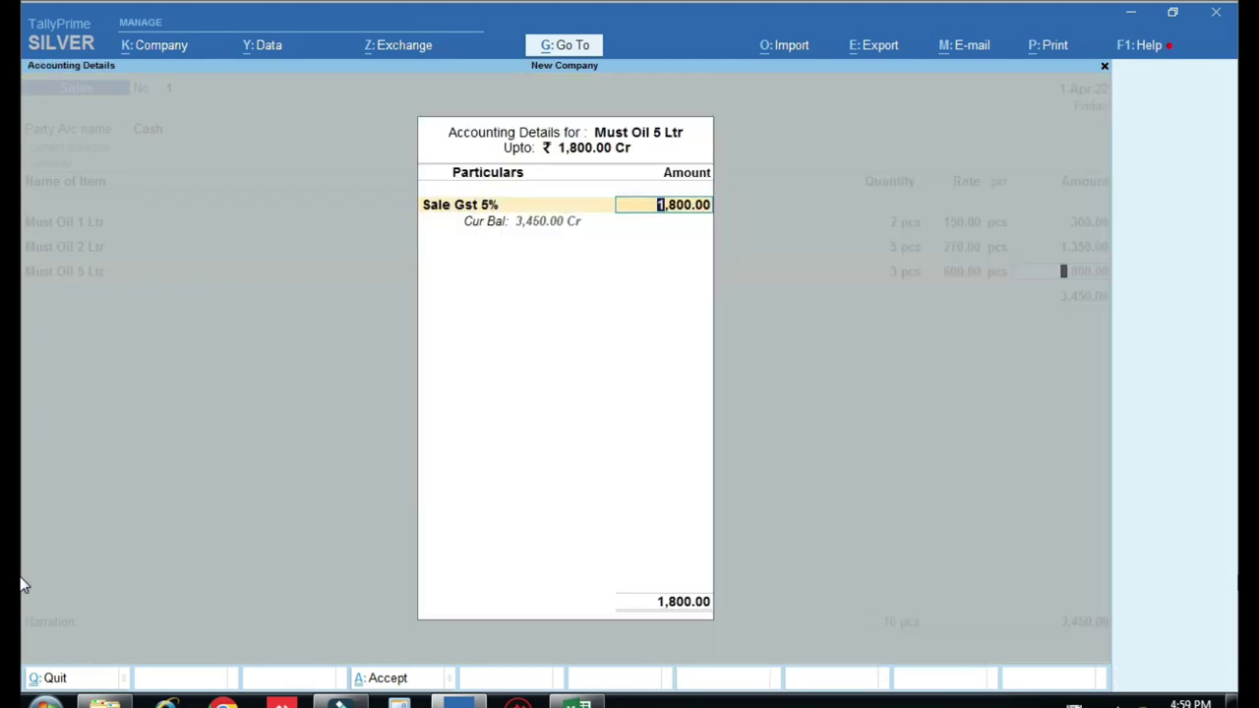
key(Return)
key(Return)
- Add the Cgst Tax and Sgst Tax ledgers below the sale items and save the sales voucher
text(Cg)
key(Return)
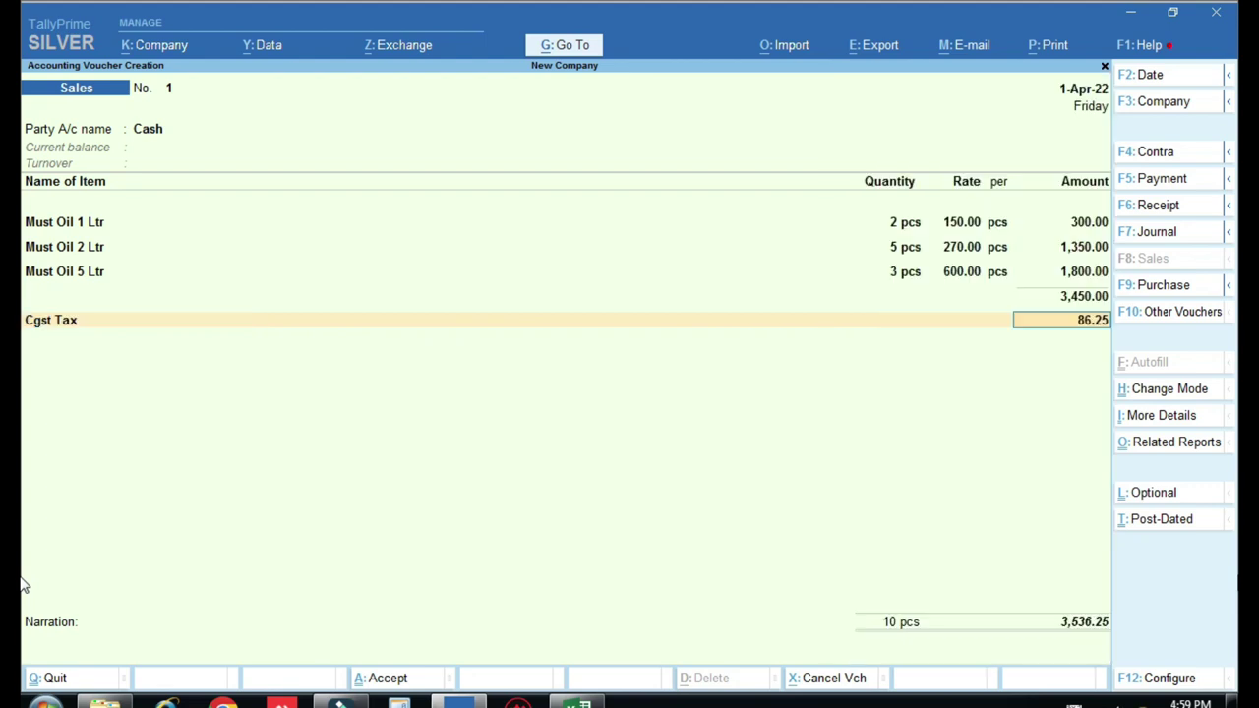
key(Return)
text(Sg)
key(Return)
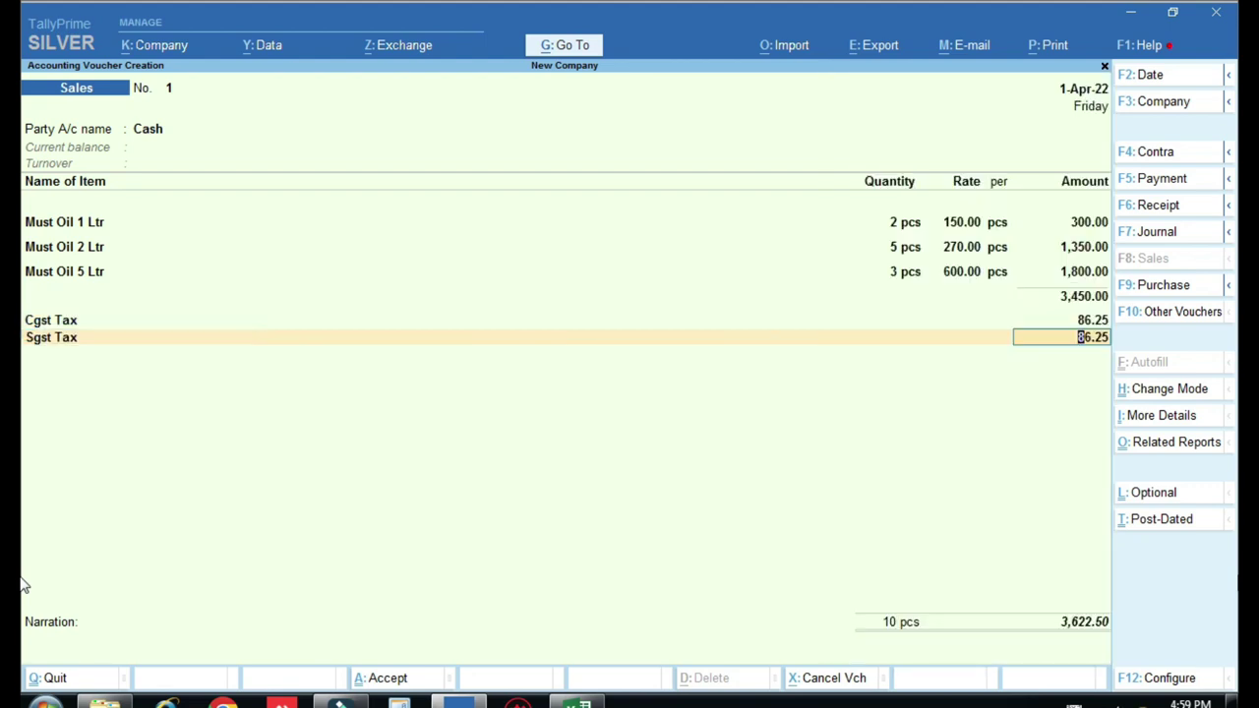
key(Return)
key(Return)
key(Return)
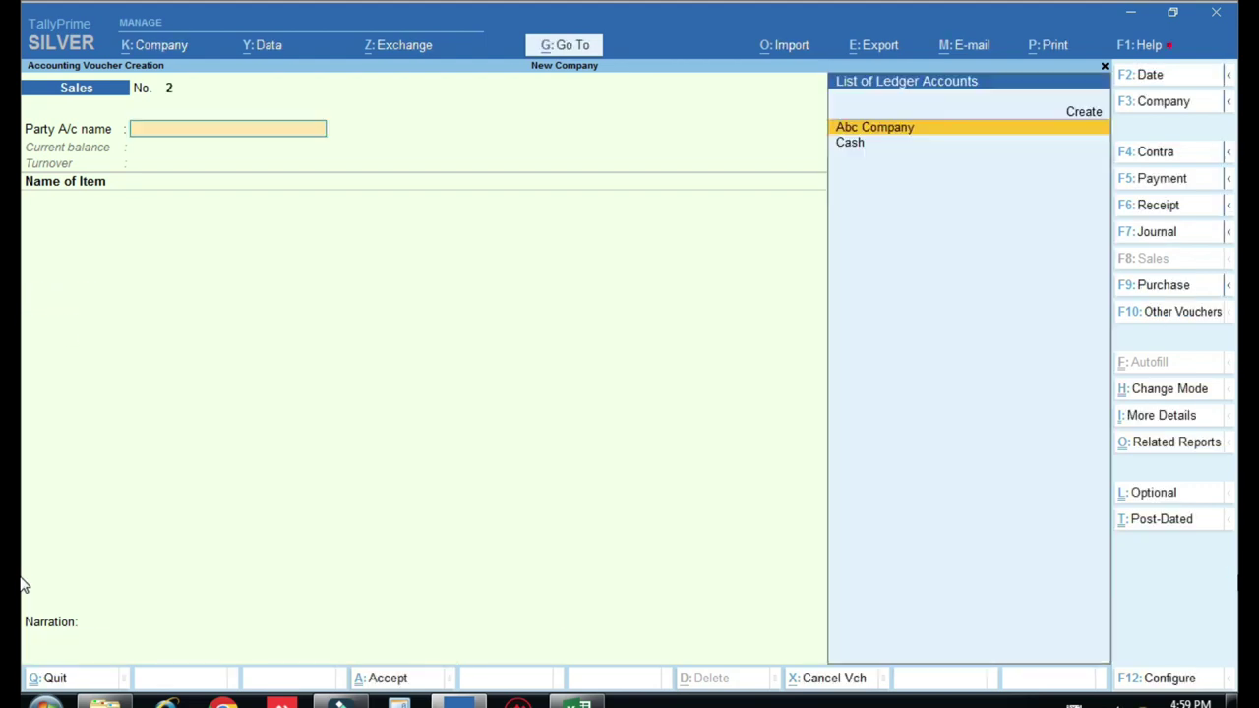
- Leave voucher entry and open the Stock Summary in detailed view
key(Escape)
key(Escape)
key(n)
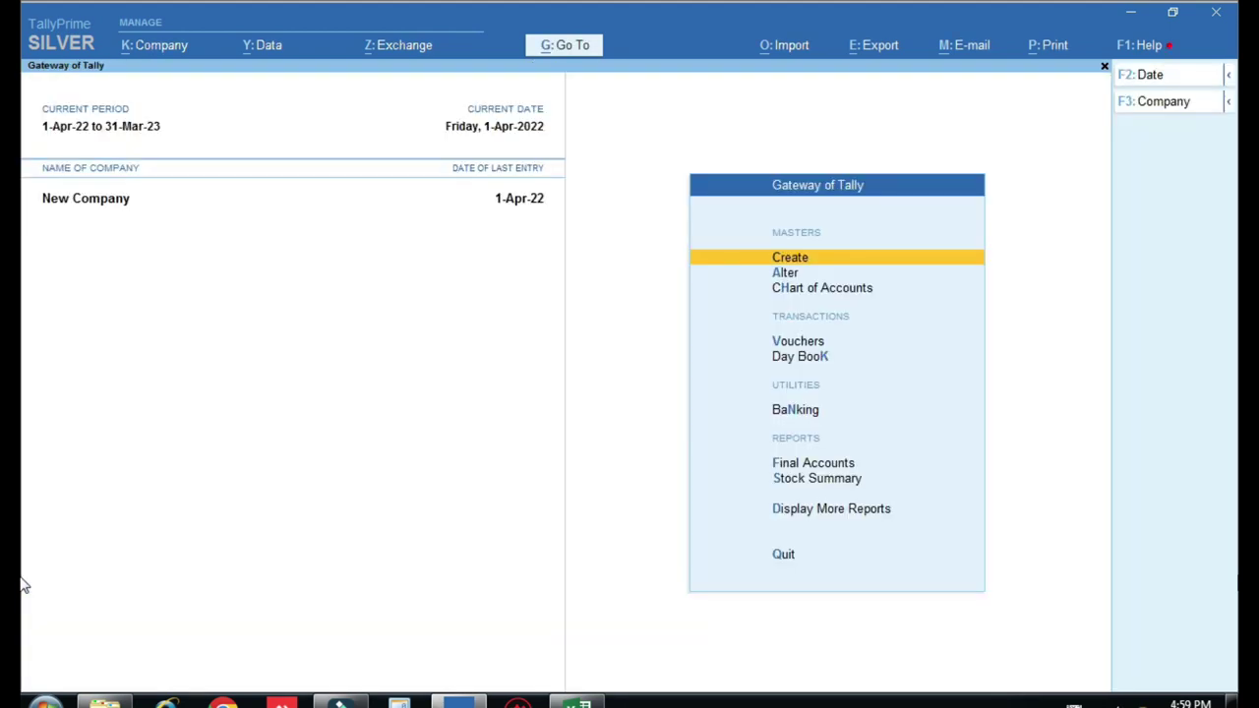
key(s)
key(alt+F5)
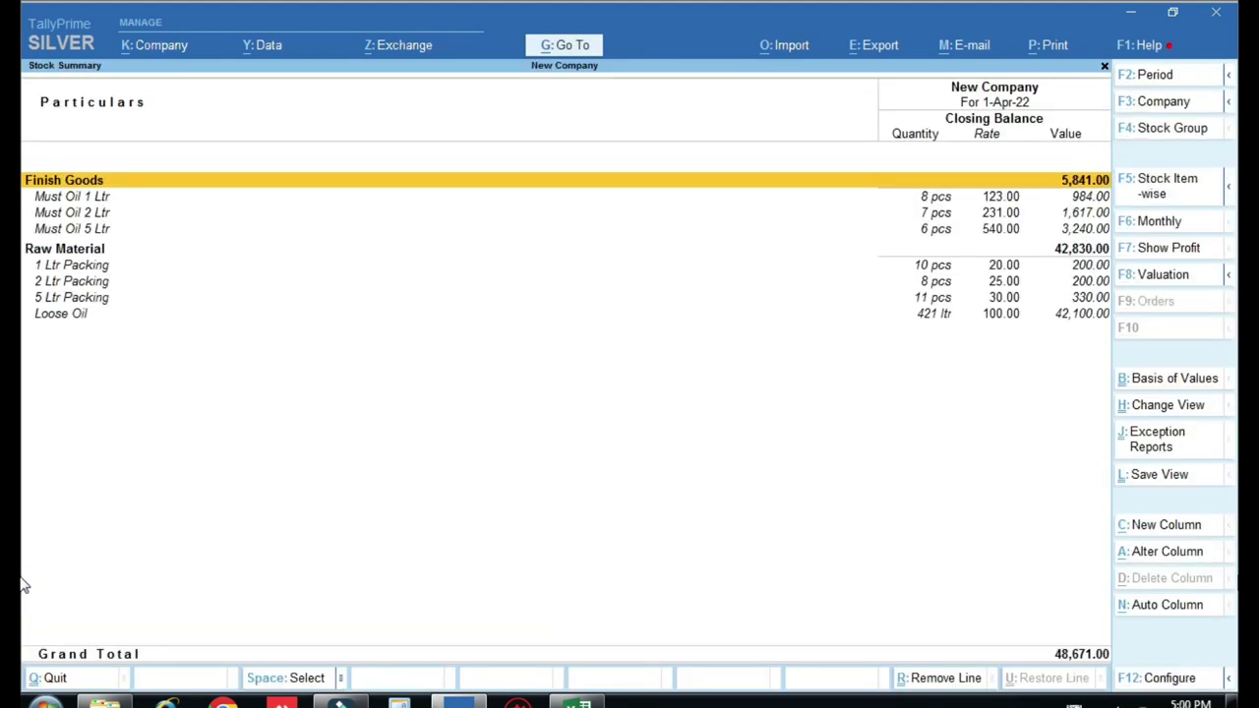
key(F12)
key(Return)
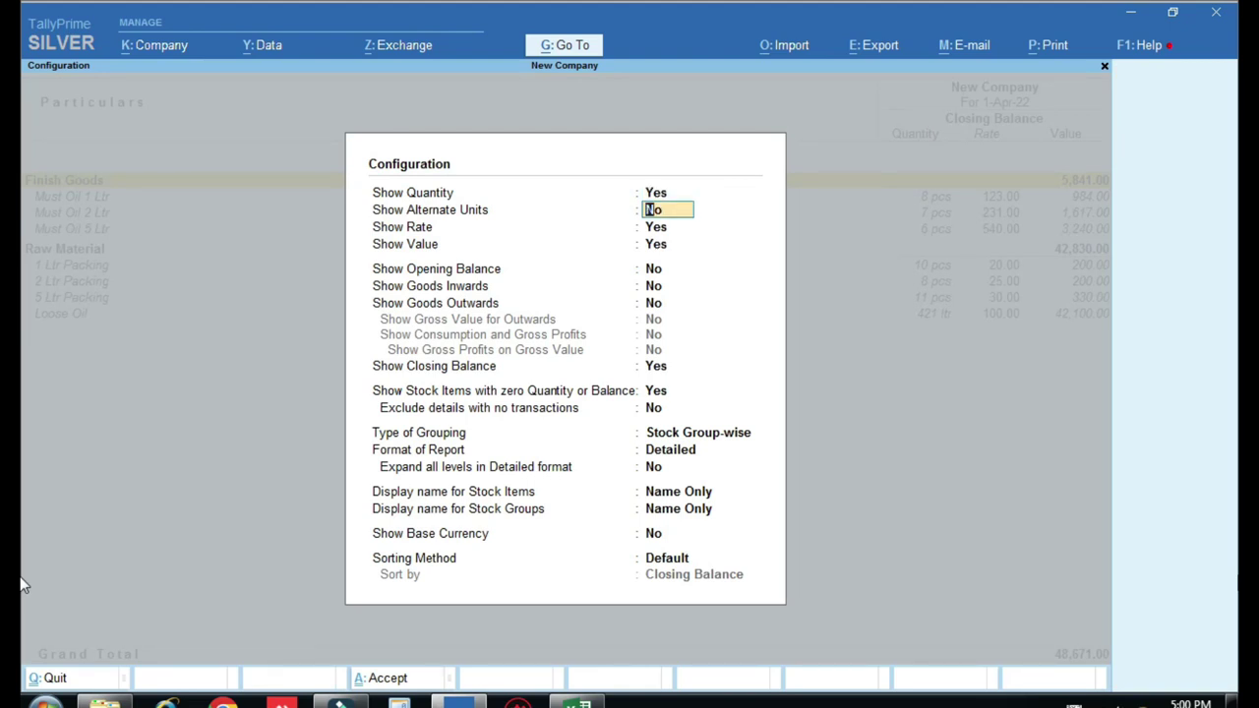
key(Return)
key(Return)
key(Return)
key(Return)
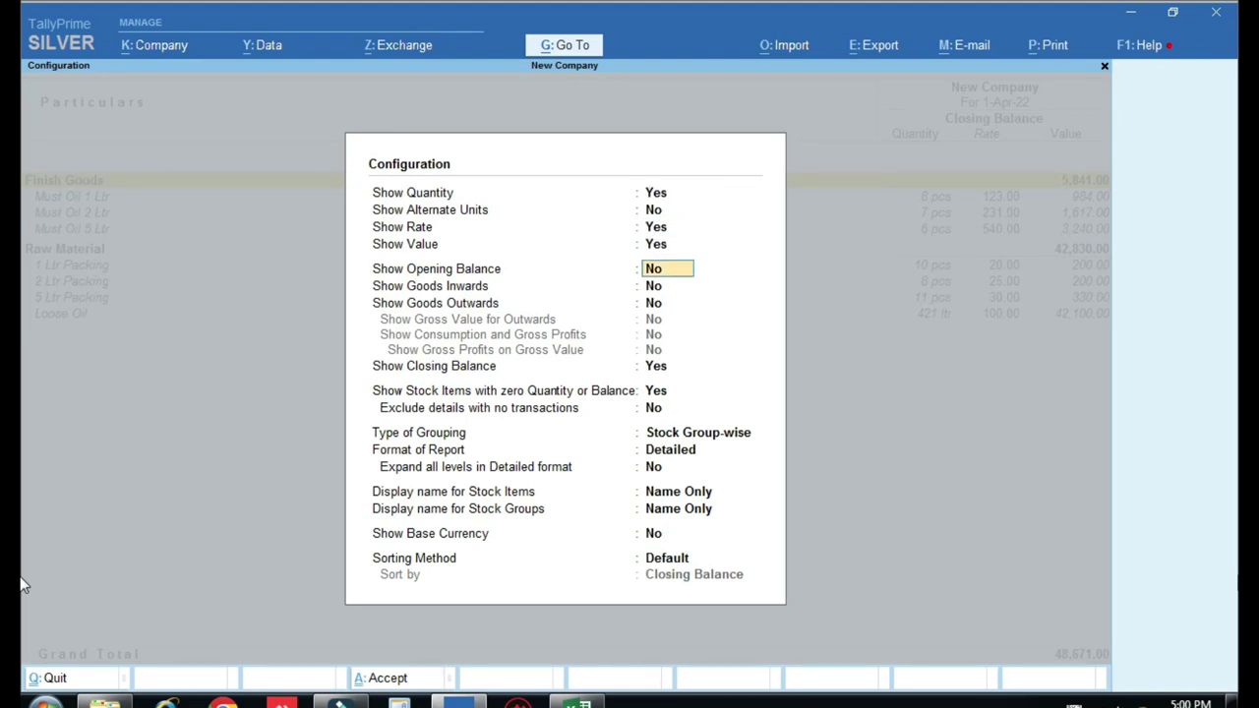
text(n)
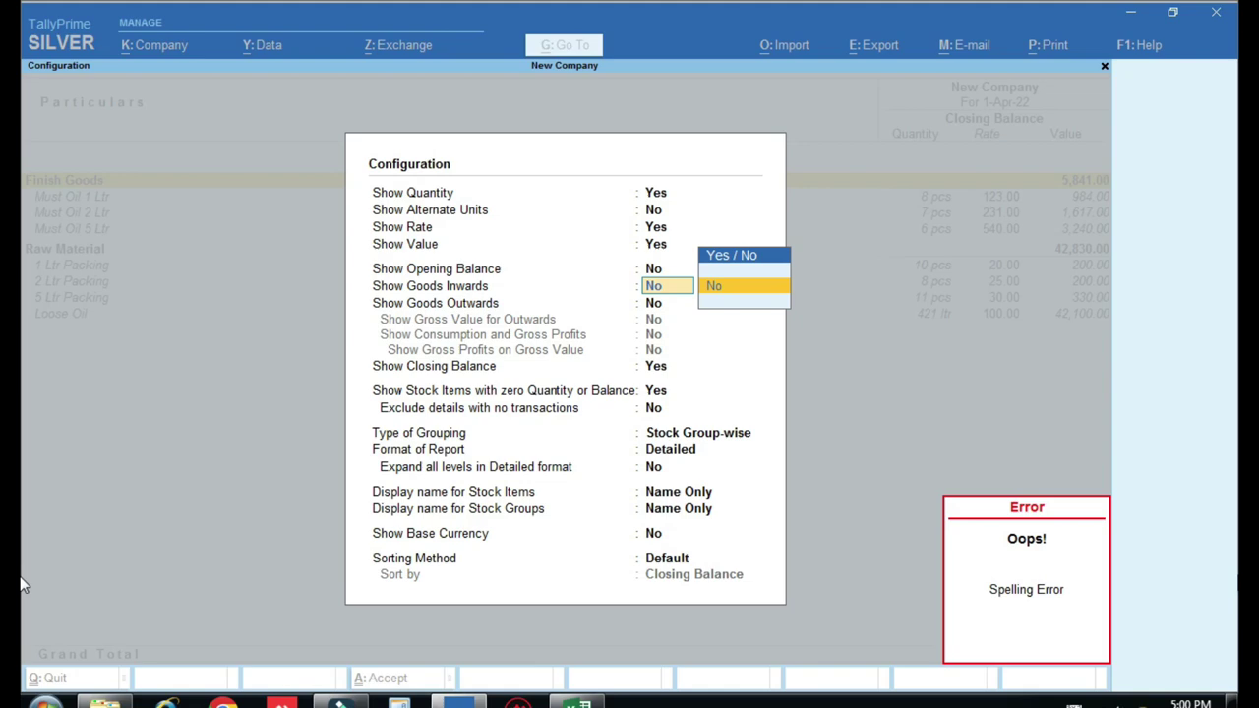
key(Escape)
key(Escape)
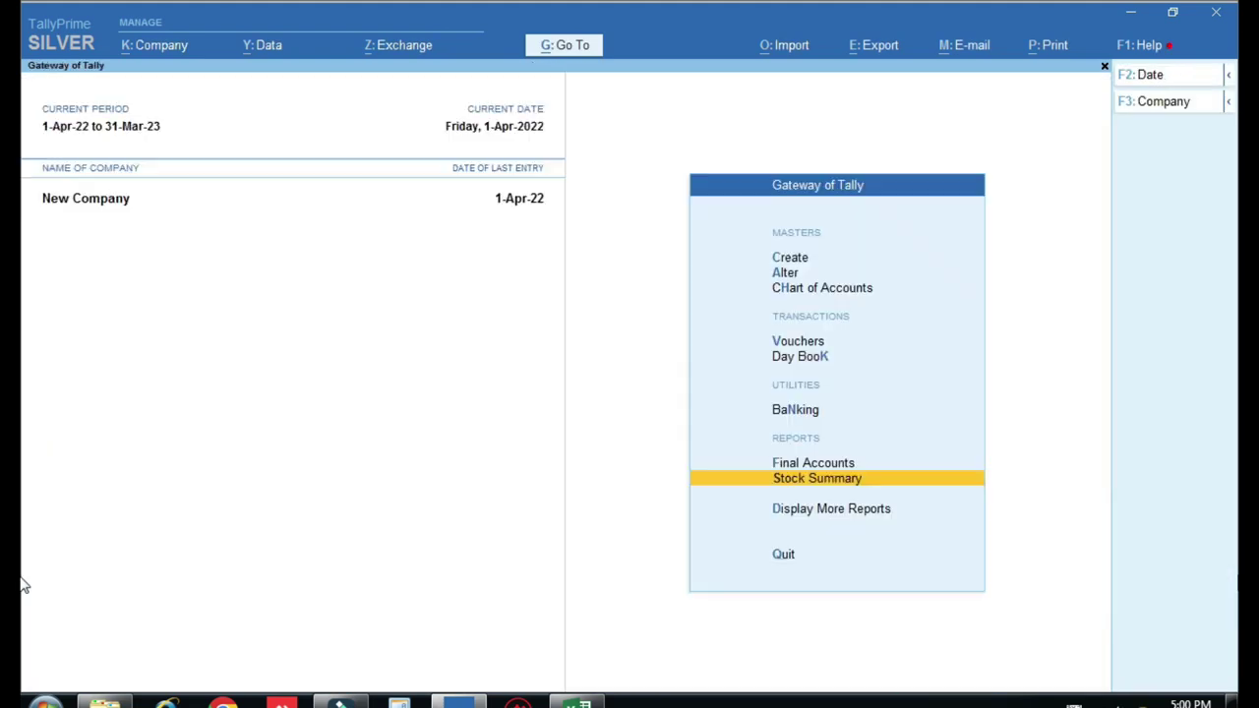
- Reopen the detailed Stock Summary and configure it to show goods inwards and goods outwards
key(Return)
key(alt+F5)
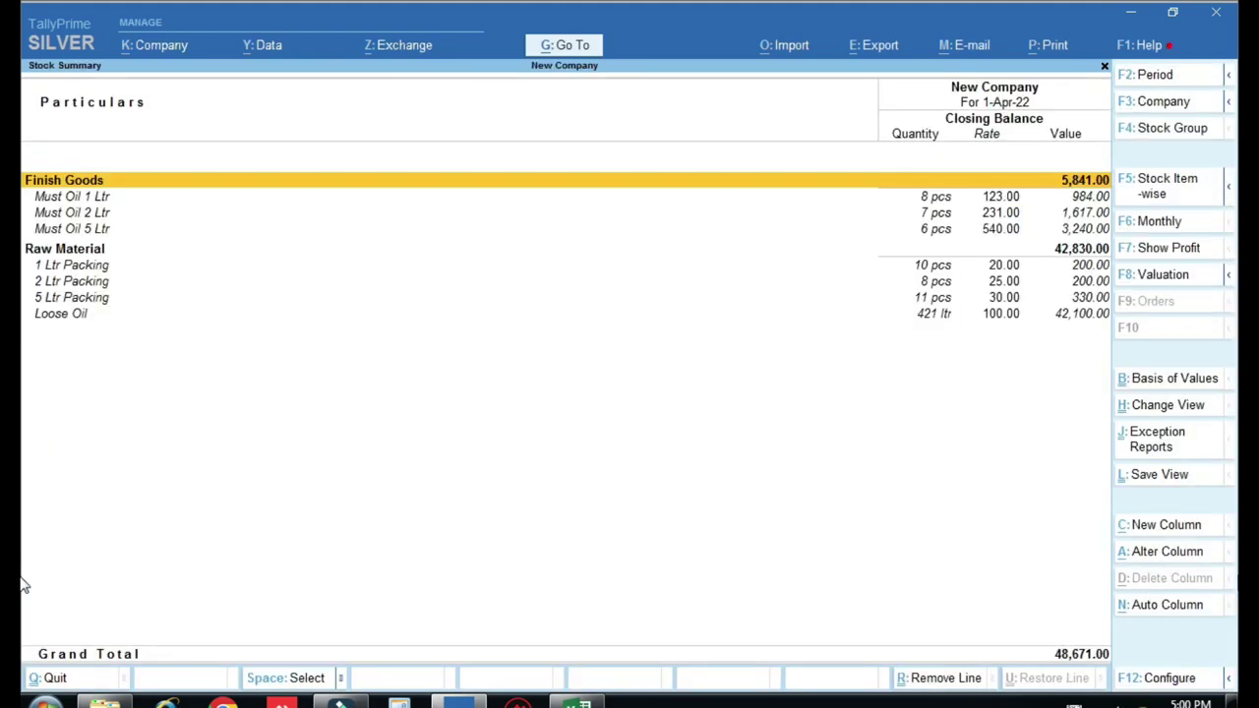
key(F12)
key(Return)
key(Return)
key(Return)
key(Return)
key(Return)
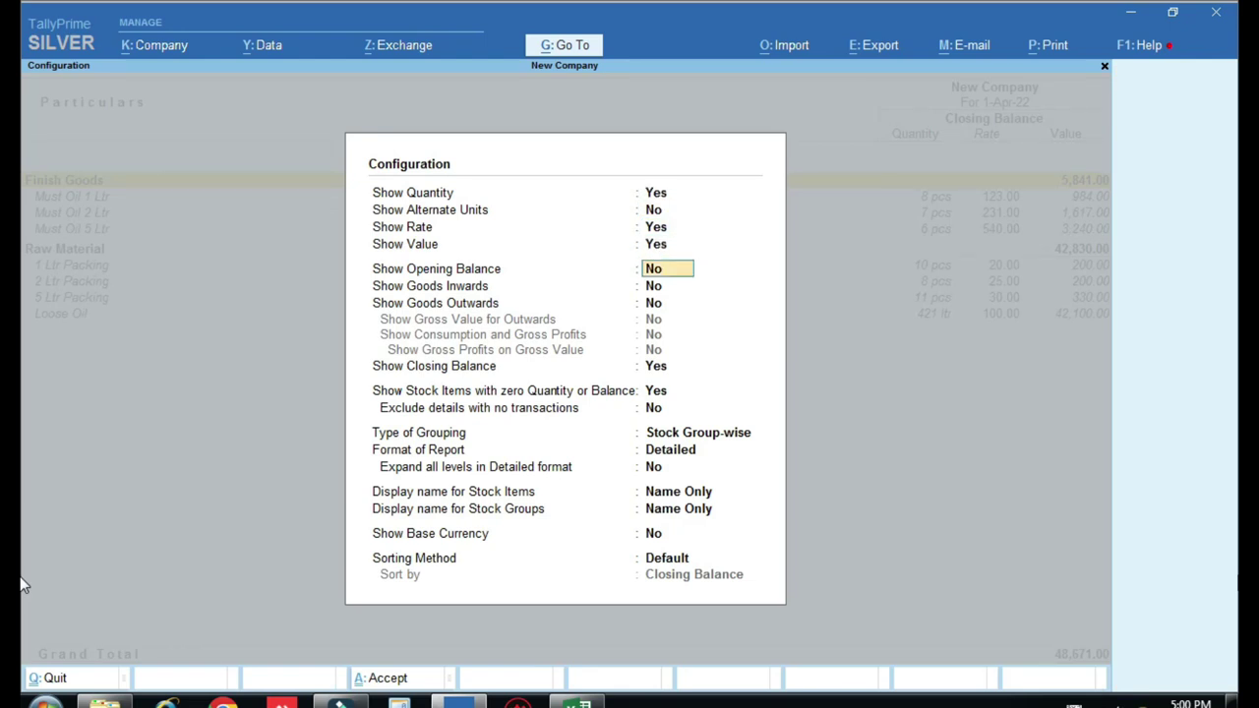
key(y)
key(y)
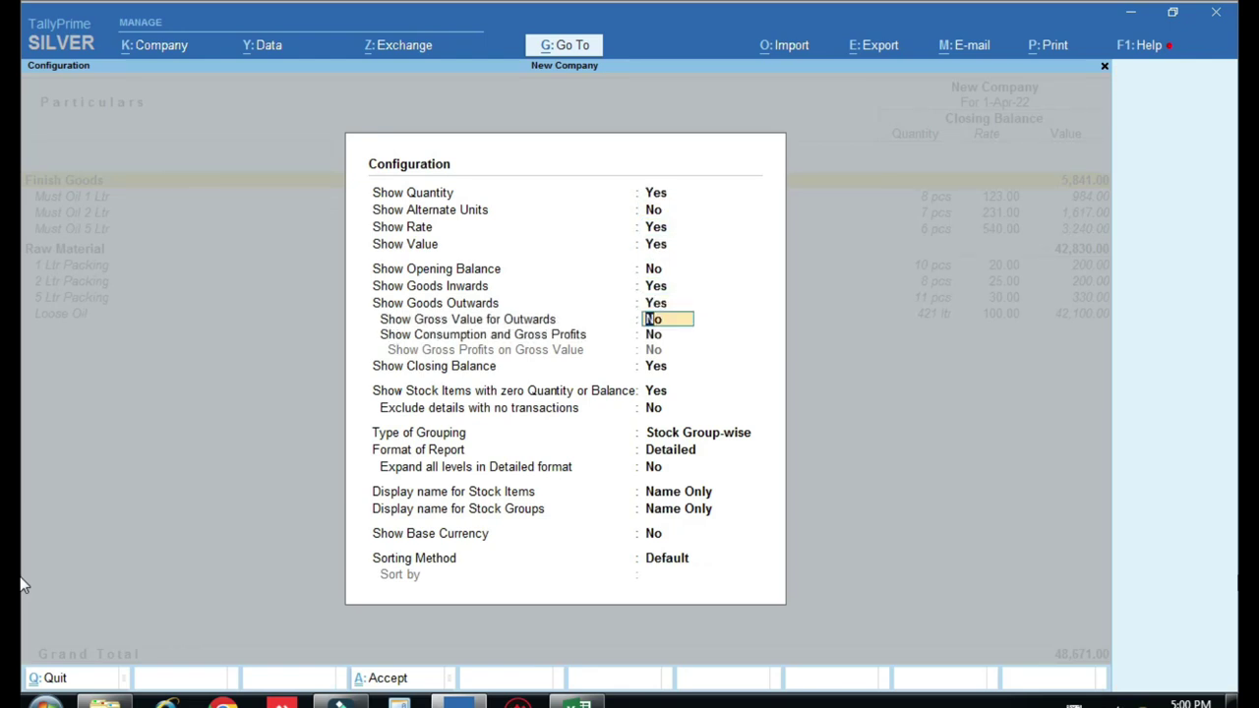
- Turn on consumption and gross profits in the Stock Summary configuration and apply the settings
key(Return)
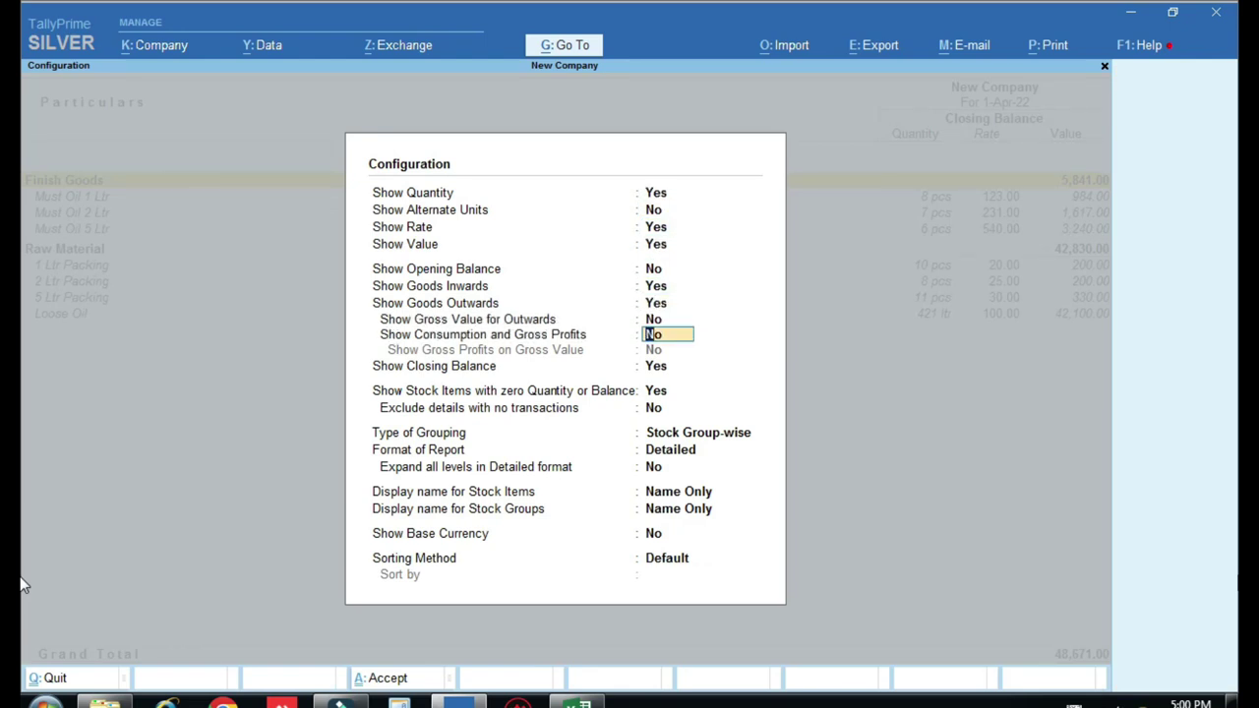
key(Return)
key(Return)
key(Return)
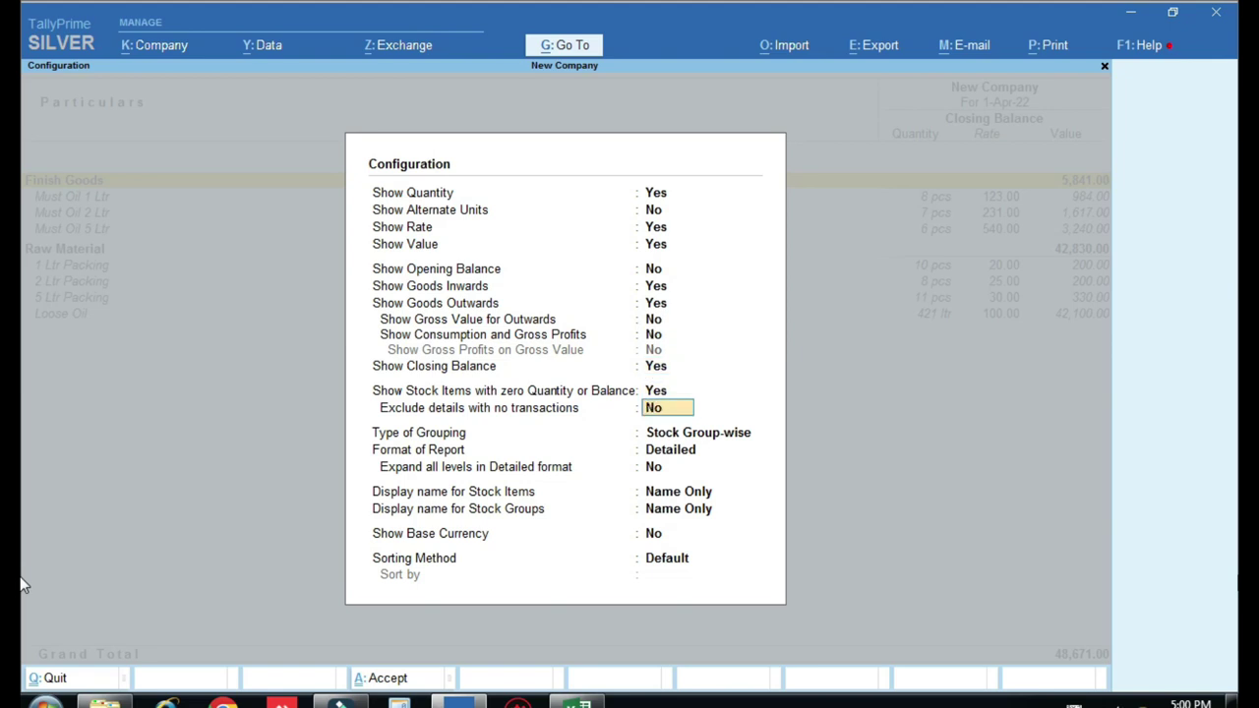
key(Up)
key(Up)
key(Up)
key(y)
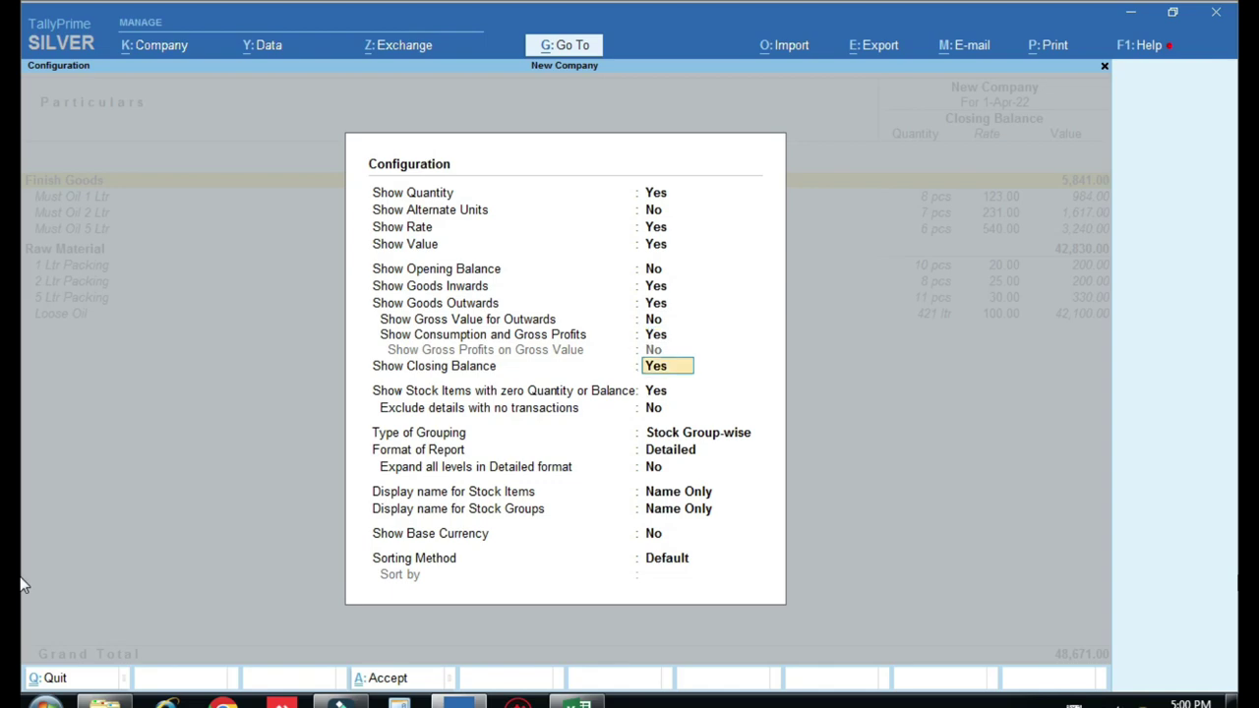
key(ctrl+a)
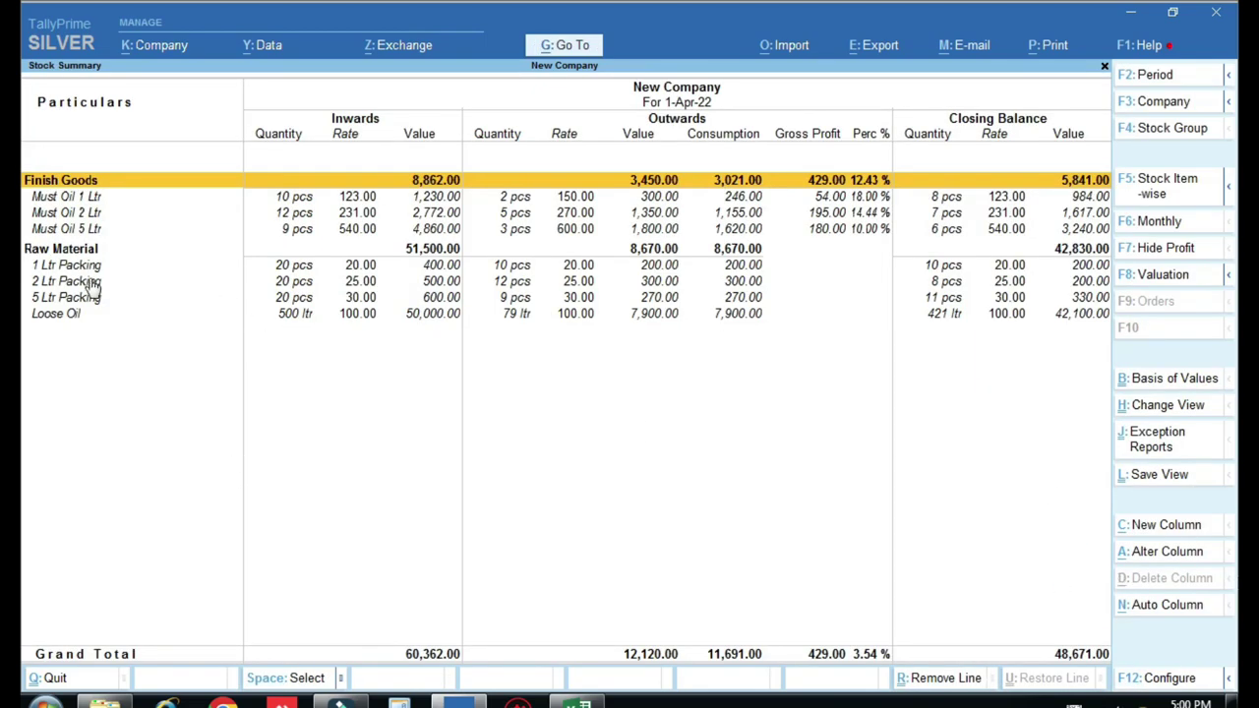
- Examine the inward and outward quantities of raw materials and finished goods, the gross profit and the closing stock in the Stock Summary
key(ctrl)
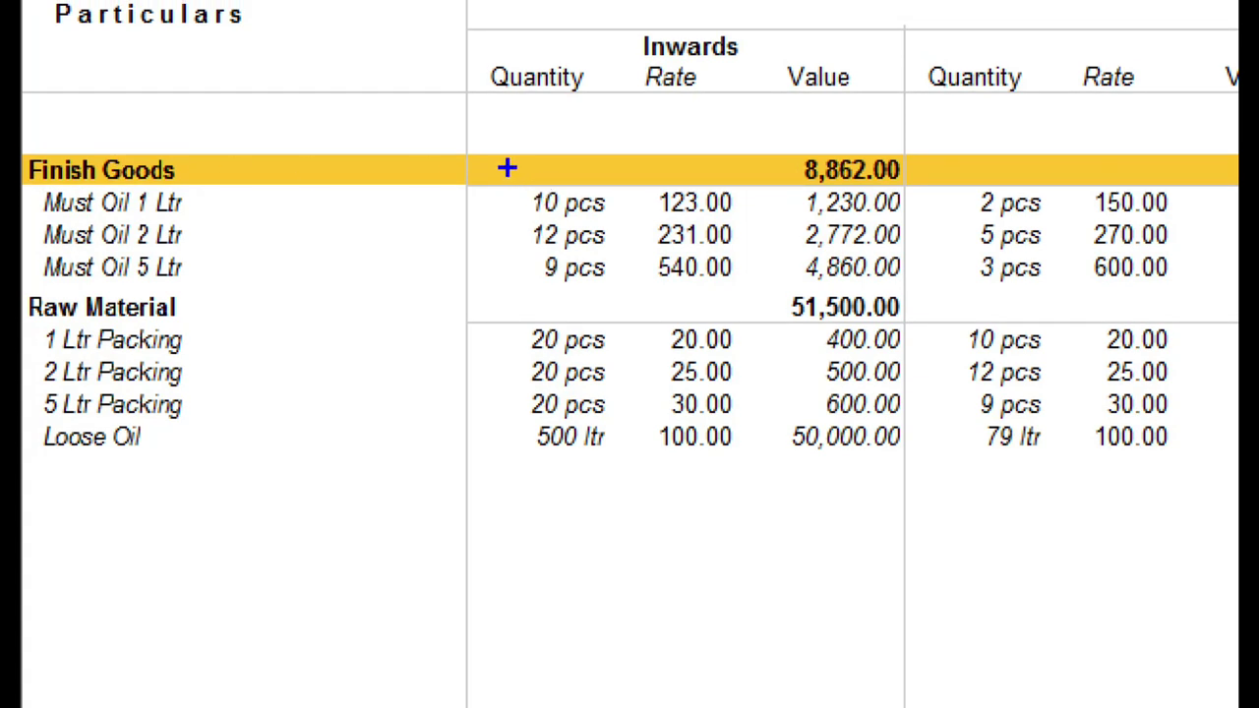
drag(508, 169, 600, 289)
key(e)
mouse_move(487, 303)
mouse_down()
mouse_move(523, 422)
mouse_move(630, 497)
mouse_up()
mouse_move(955, 293)
mouse_down()
mouse_move(998, 393)
mouse_move(1060, 486)
mouse_up()
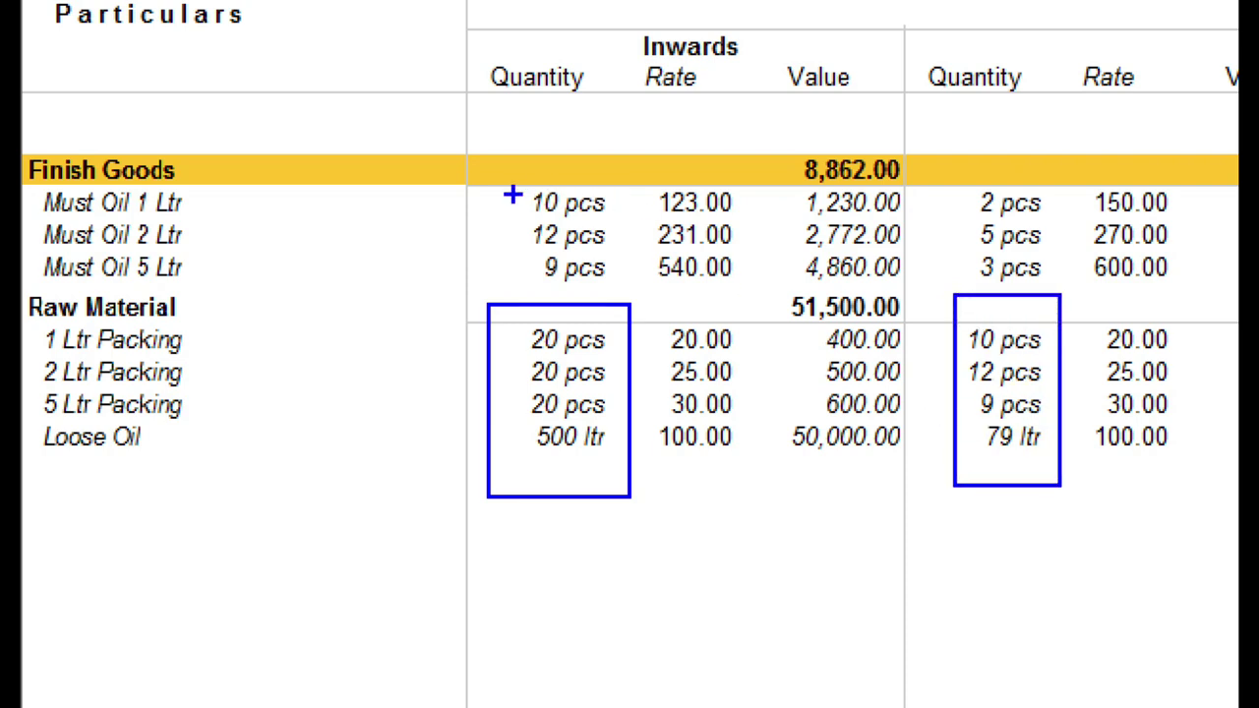
drag(512, 193, 528, 177)
mouse_move(965, 162)
mouse_down()
mouse_move(1015, 289)
mouse_move(1045, 296)
mouse_up()
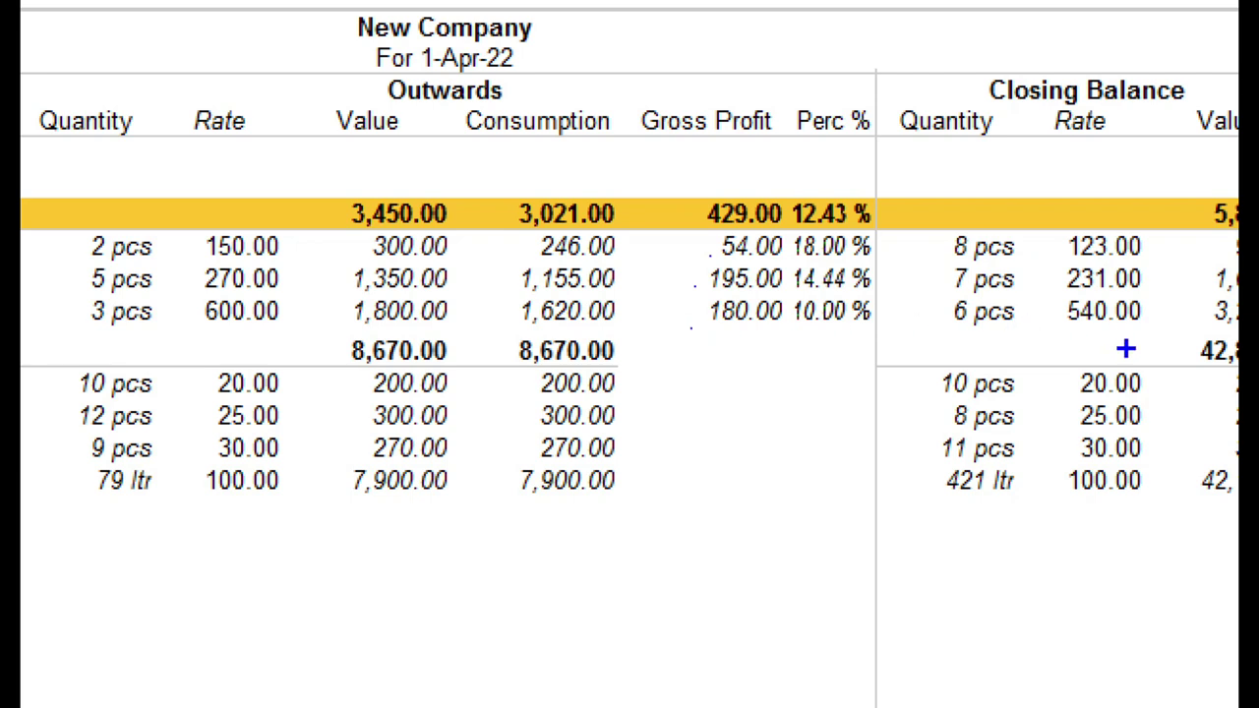
mouse_move(916, 173)
mouse_down()
mouse_move(918, 231)
mouse_move(1036, 344)
mouse_up()
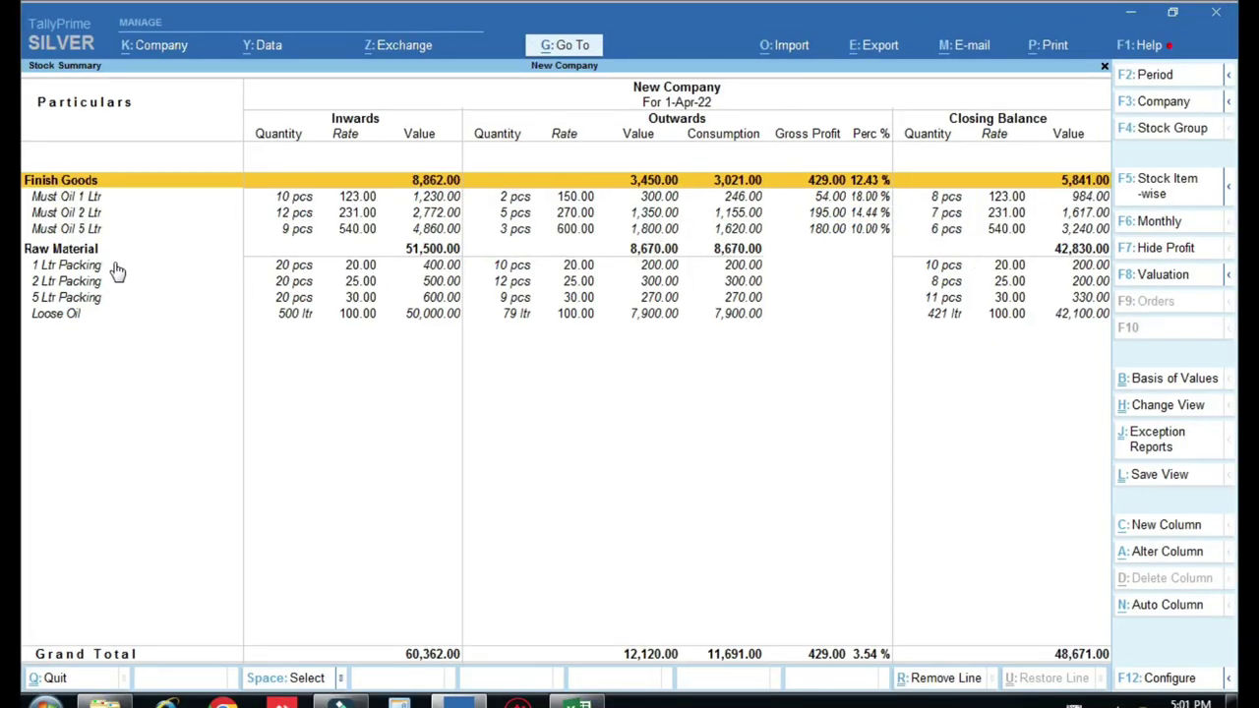
- Compare the raw materials' closing quantities with the inward and outward quantities of Loose Oil
key(ctrl)
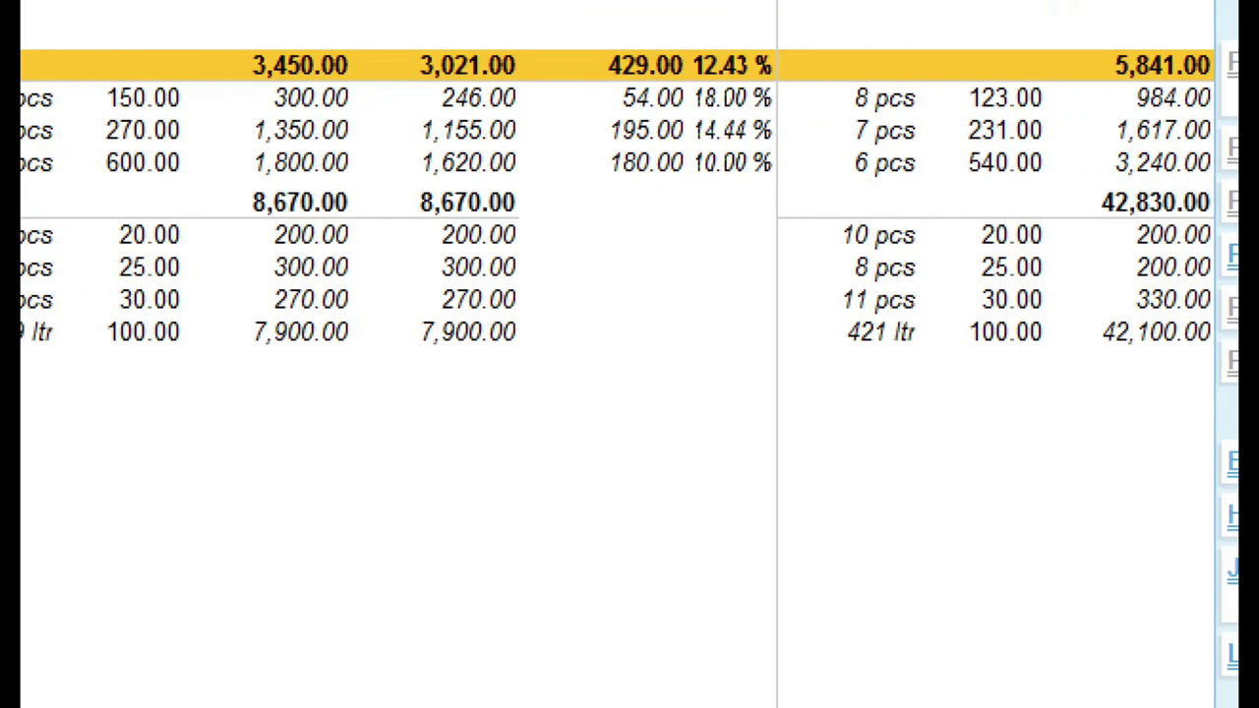
mouse_move(745, 213)
mouse_down()
mouse_move(883, 383)
mouse_move(872, 348)
mouse_up()
key(e)
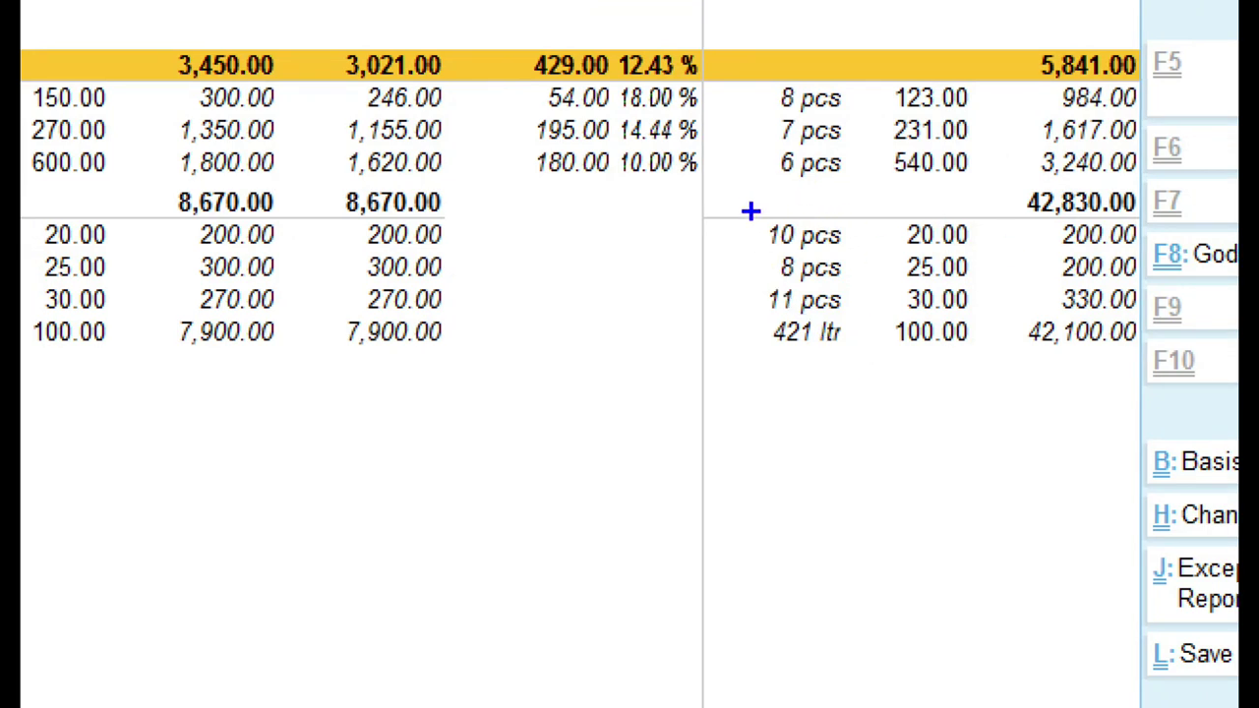
mouse_move(742, 187)
mouse_down()
mouse_move(806, 364)
mouse_move(870, 403)
mouse_up()
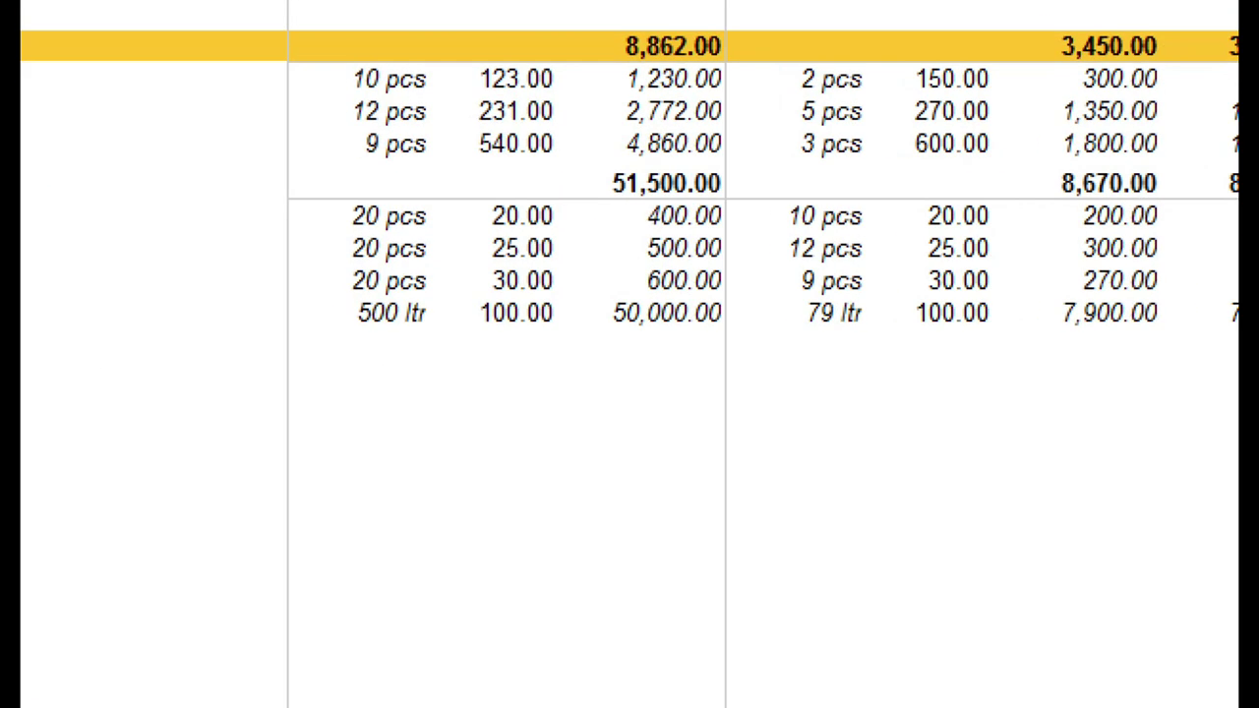
drag(328, 284, 463, 353)
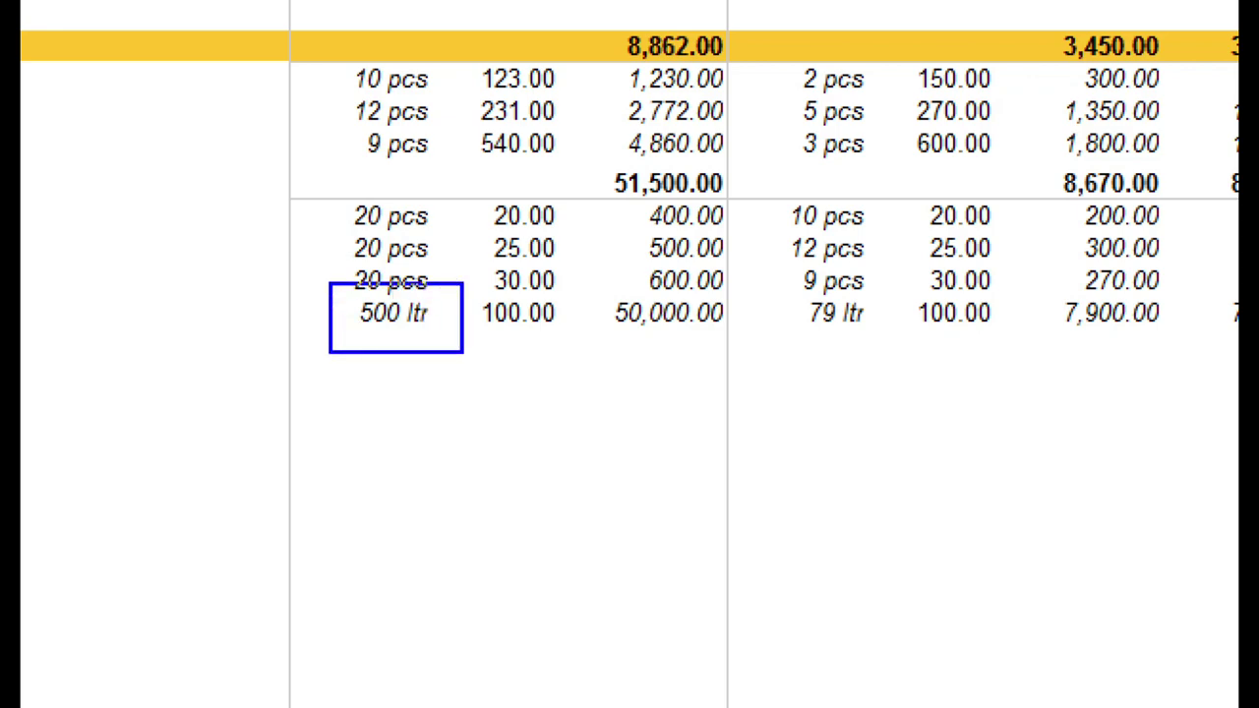
drag(773, 291, 890, 350)
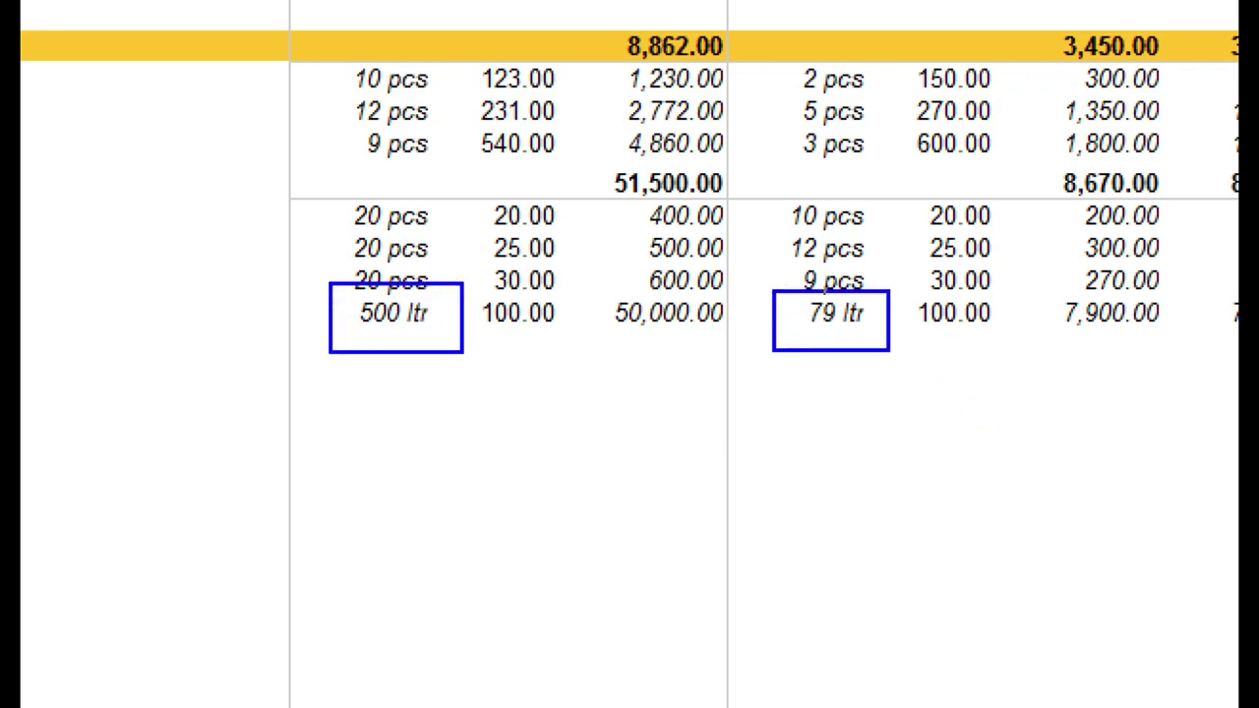